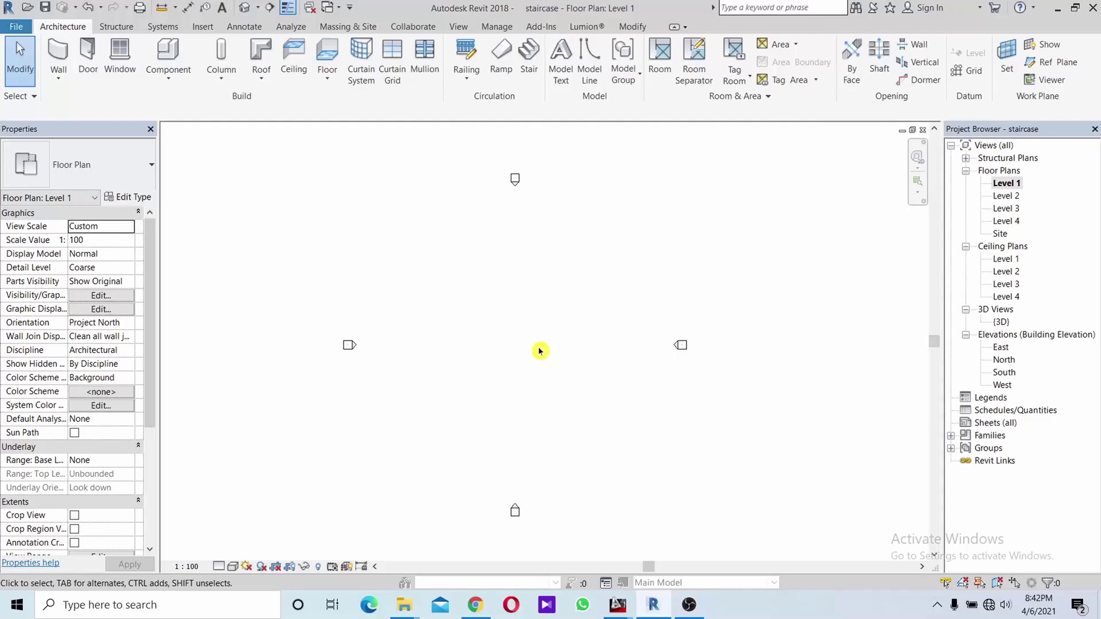
# - Look over the Level 1 plan and East elevation, then return to Level 1
pyautogui.moveTo(538, 351); pyautogui.dragTo(512, 342, button='middle')
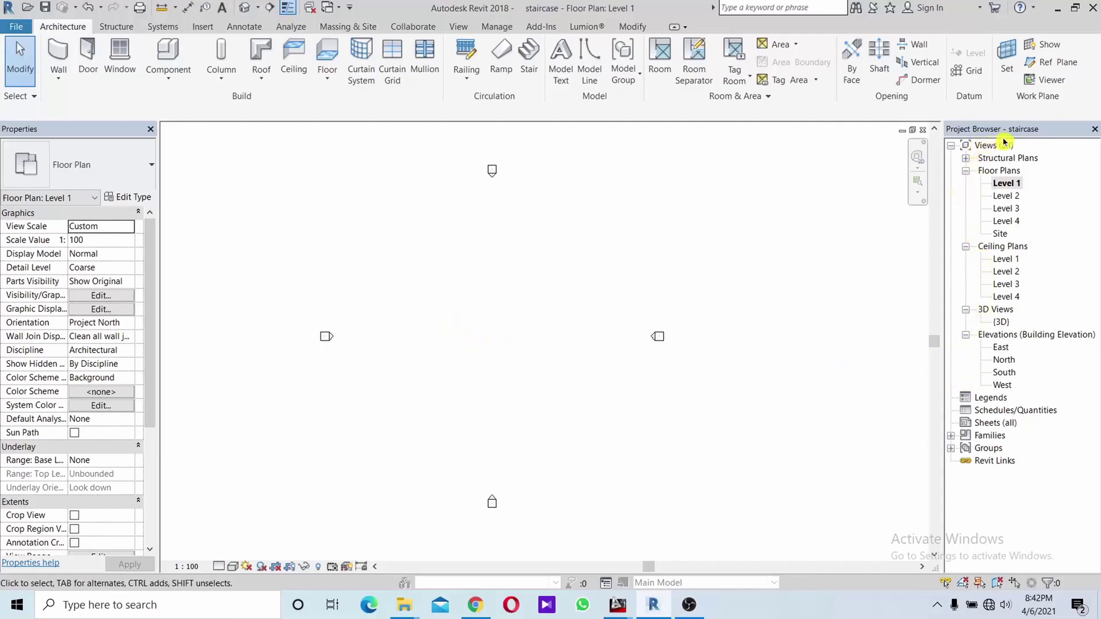
pyautogui.doubleClick(1000, 347)
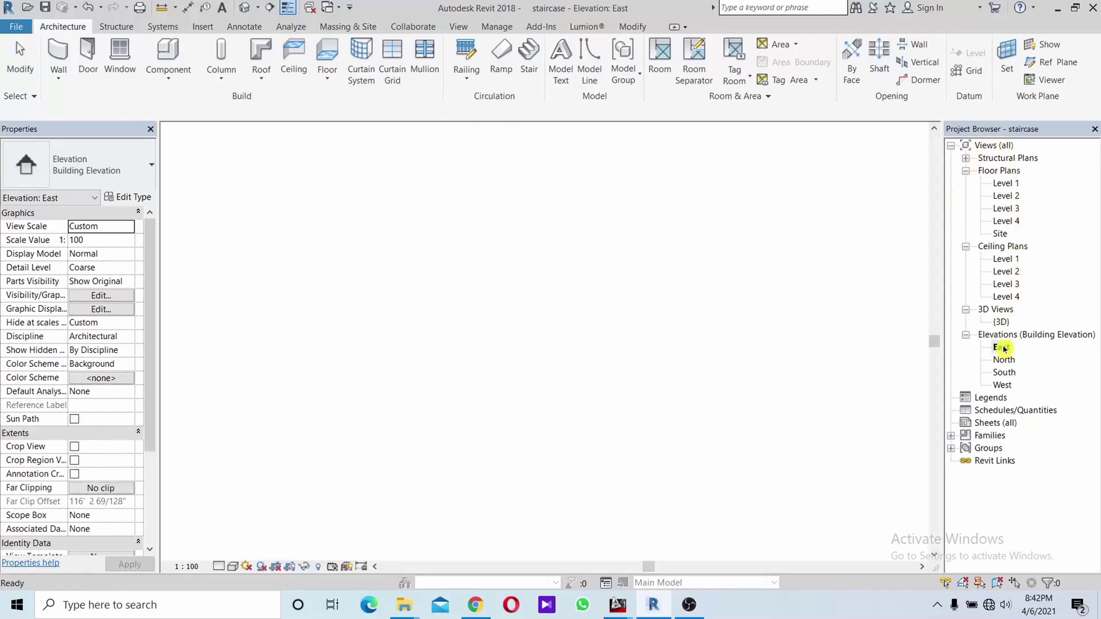
pyautogui.moveTo(738, 376); pyautogui.dragTo(653, 414, button='middle')
pyautogui.scroll(-2, 665, 407)
pyautogui.scroll(-1, 686, 399)
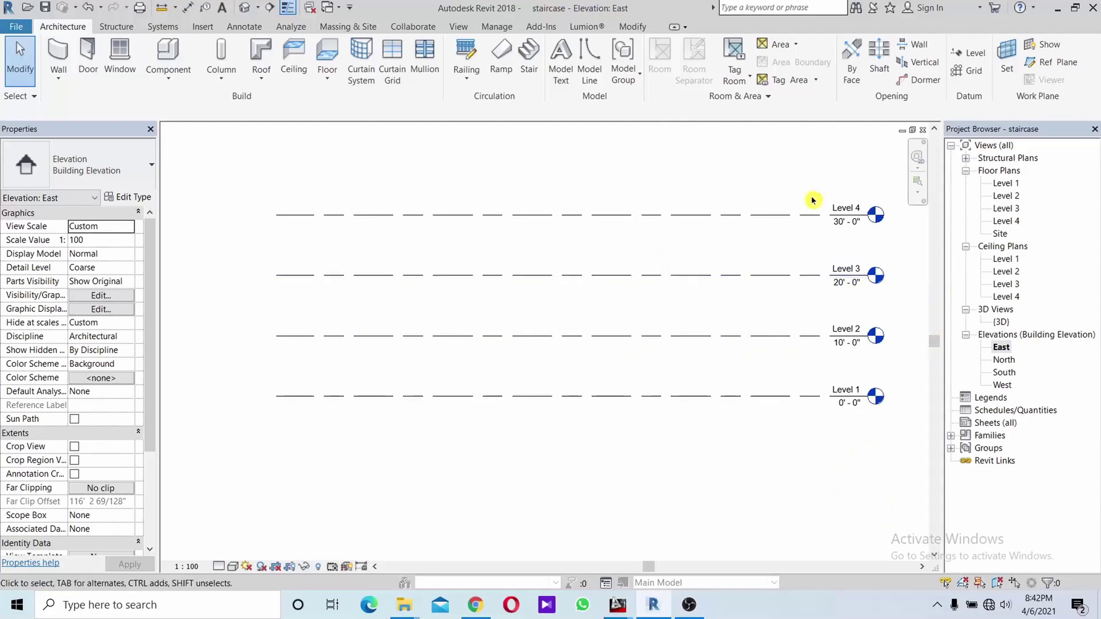
pyautogui.doubleClick(1012, 183)
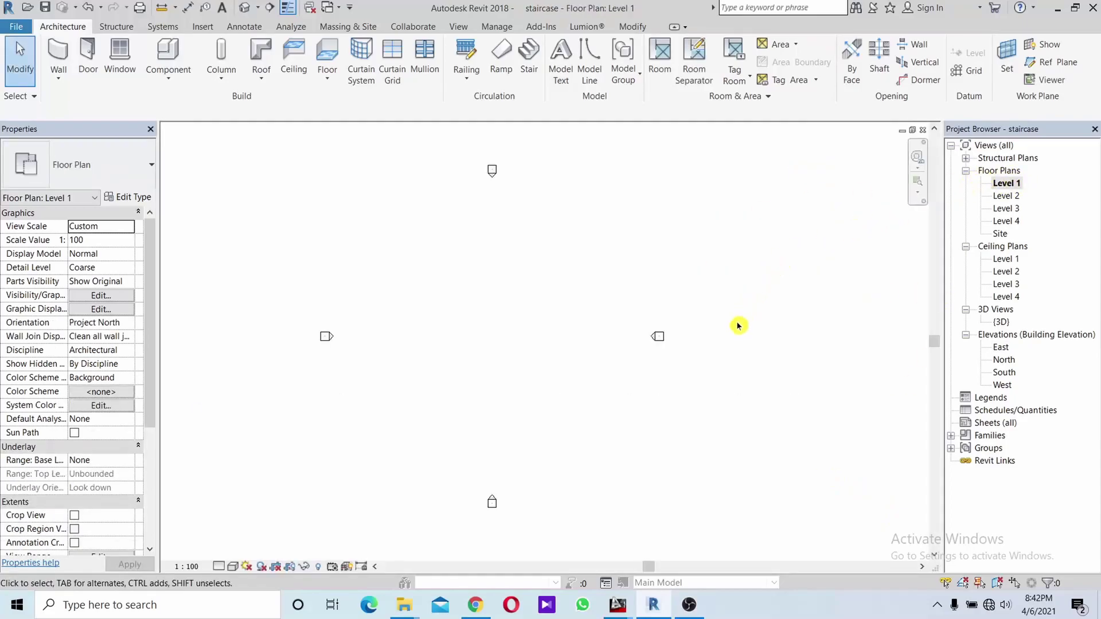
pyautogui.moveTo(738, 325); pyautogui.dragTo(806, 322, button='middle')
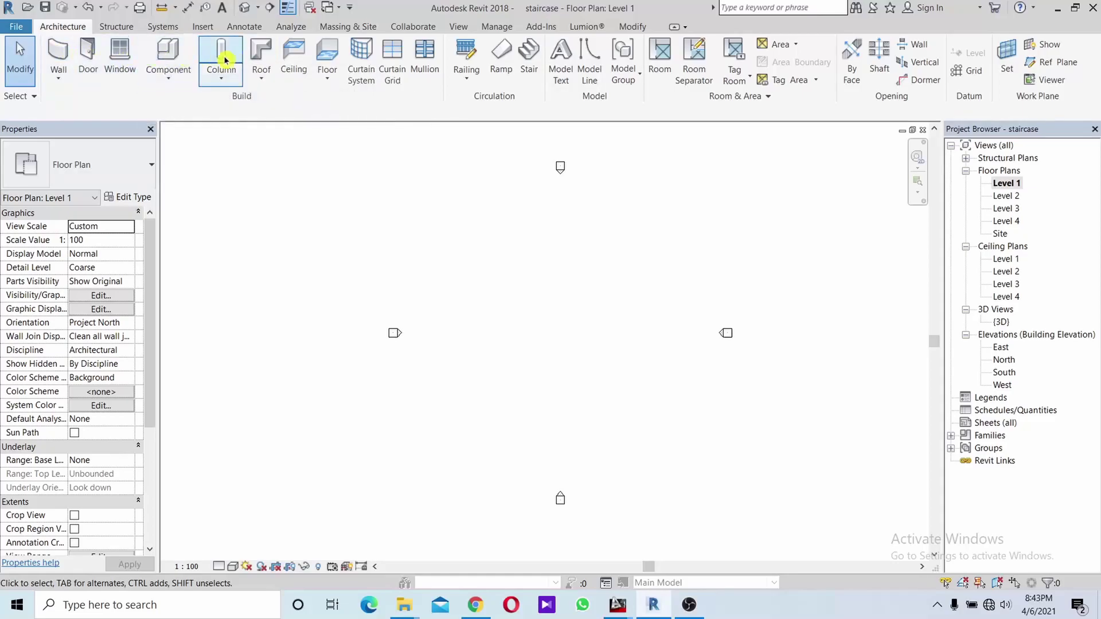
# - Start a new stair using the Cast-In-Place Stair: Monolithic Stair type
pyautogui.click(536, 59)
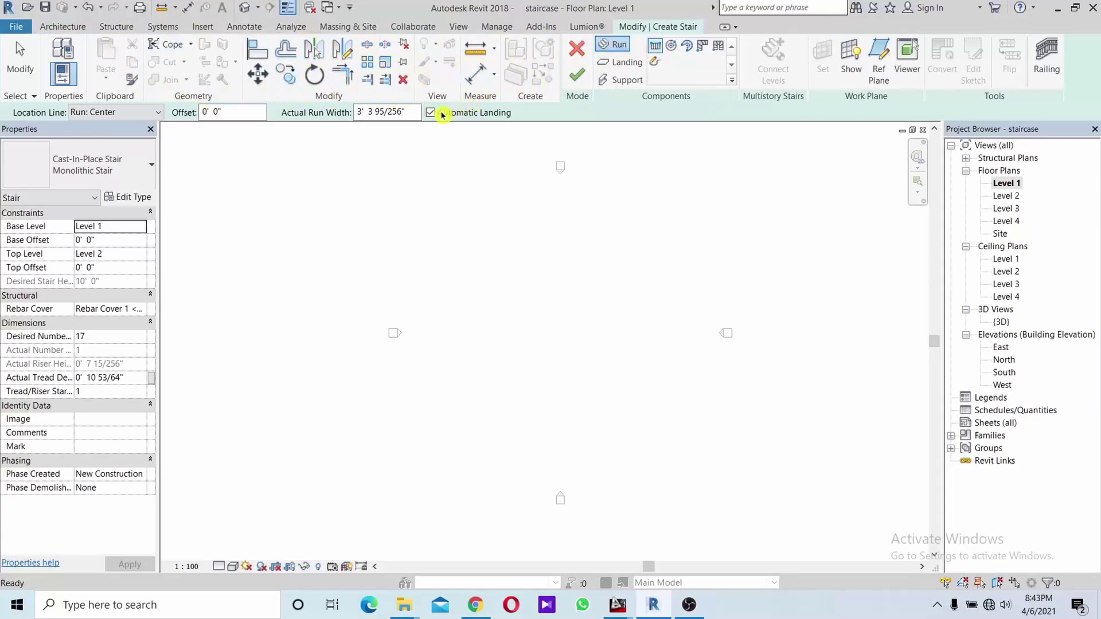
pyautogui.click(151, 168)
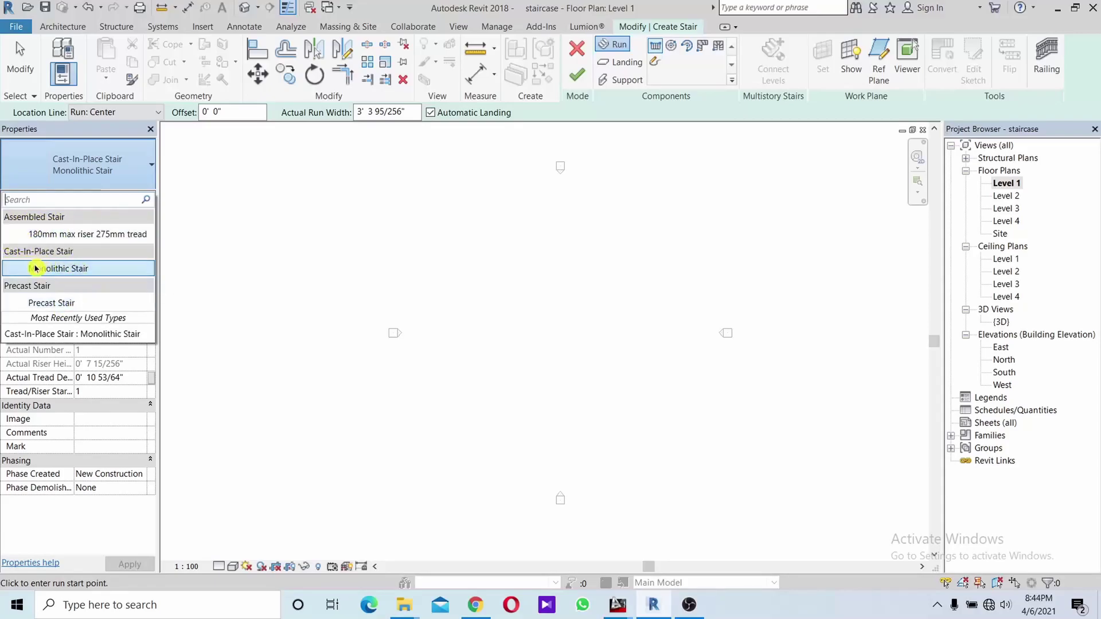
pyautogui.click(111, 270)
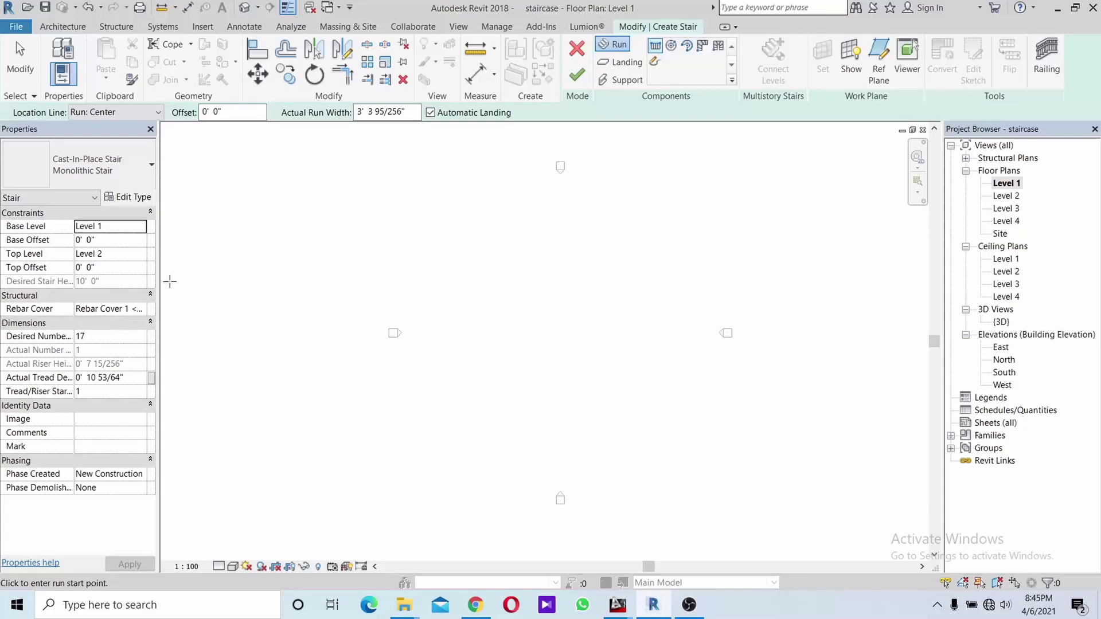
# - Set Desired Number of Risers to 20 and bring up the Monolithic Stair type properties
pyautogui.click(143, 337)
pyautogui.write('20')
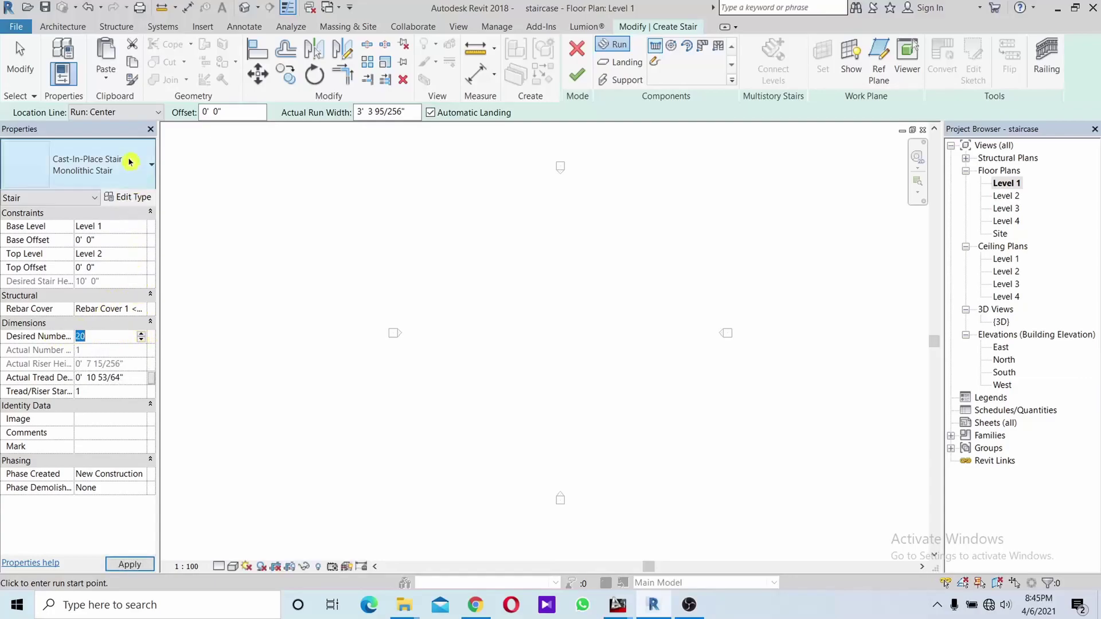
pyautogui.click(136, 197)
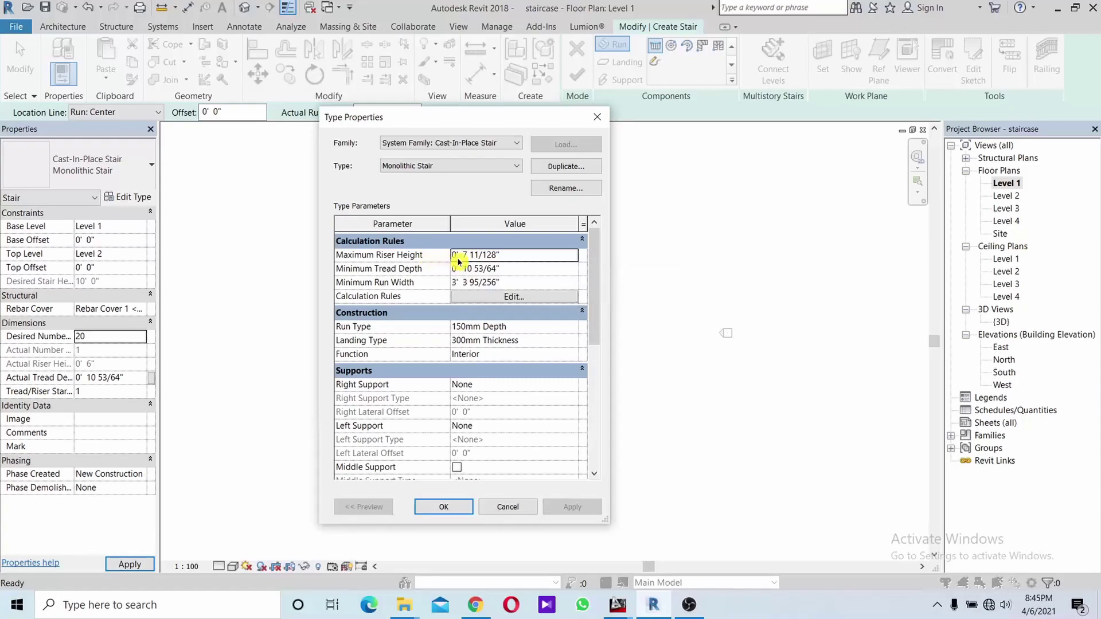
# - Set maximum riser height 0' 6", minimum tread depth 0' 10", minimum run width 3' 0", and apply
pyautogui.click(483, 259)
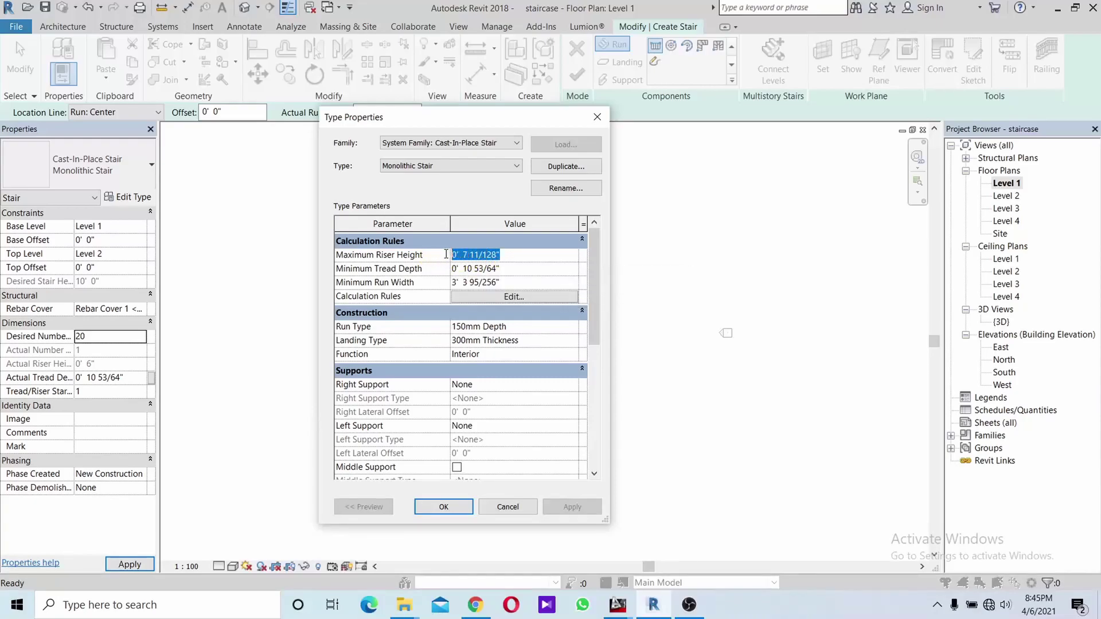
pyautogui.write('0 6')
pyautogui.press('Return')
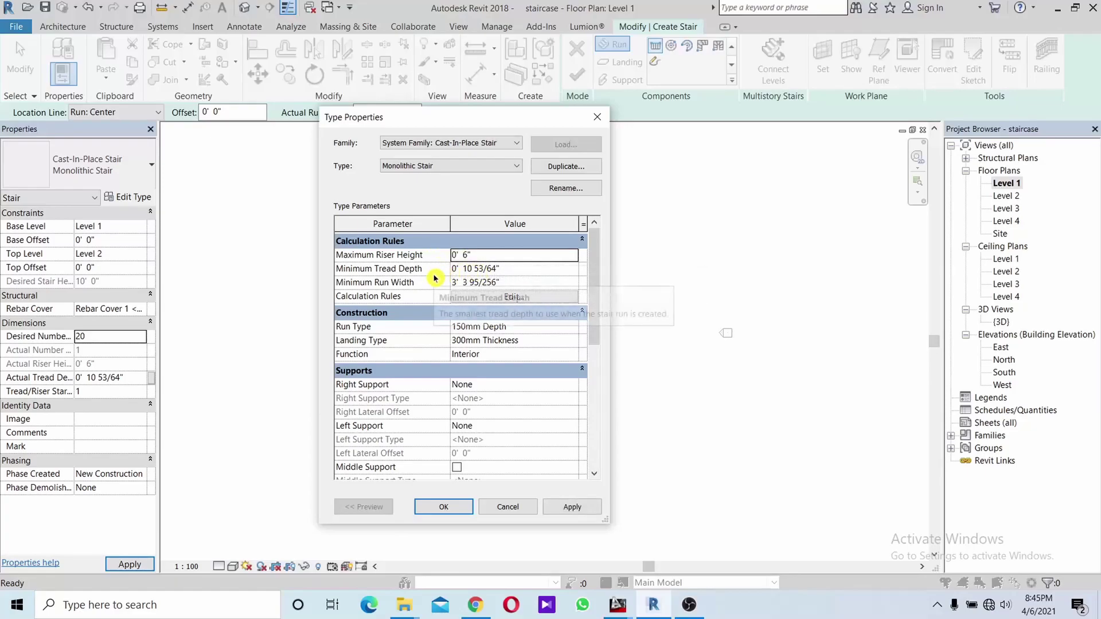
pyautogui.click(522, 271)
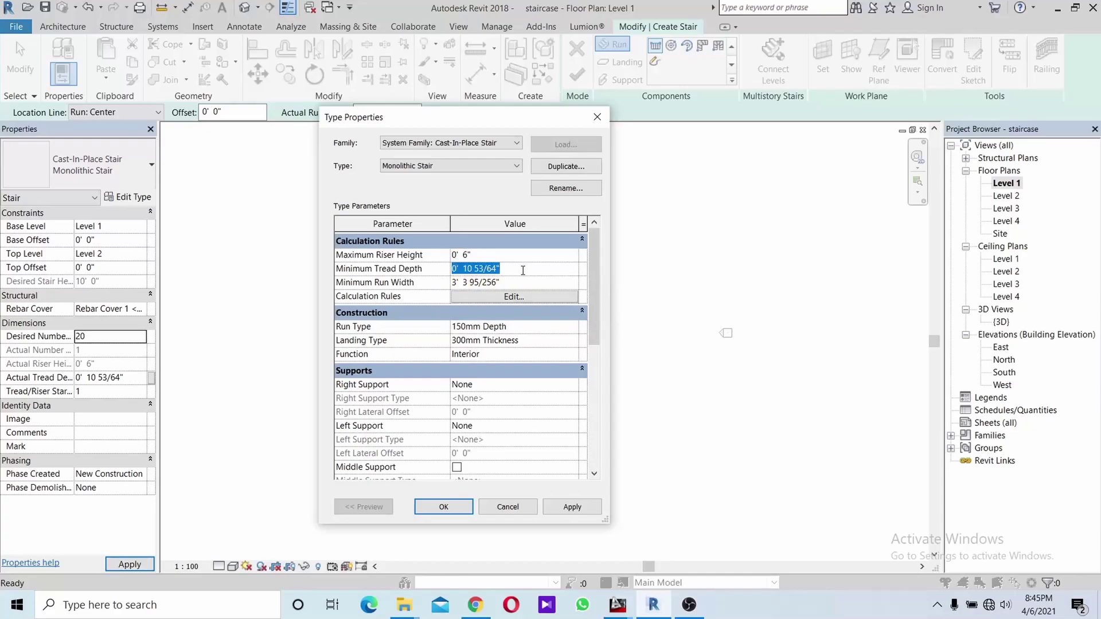
pyautogui.write('0')
pyautogui.click(523, 272)
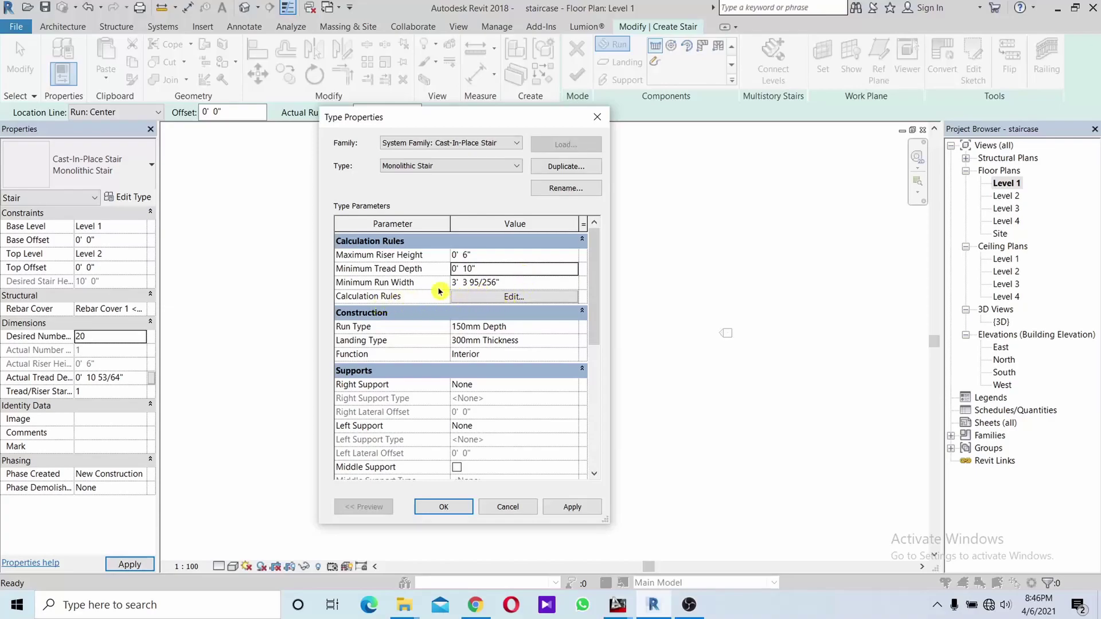
pyautogui.click(486, 285)
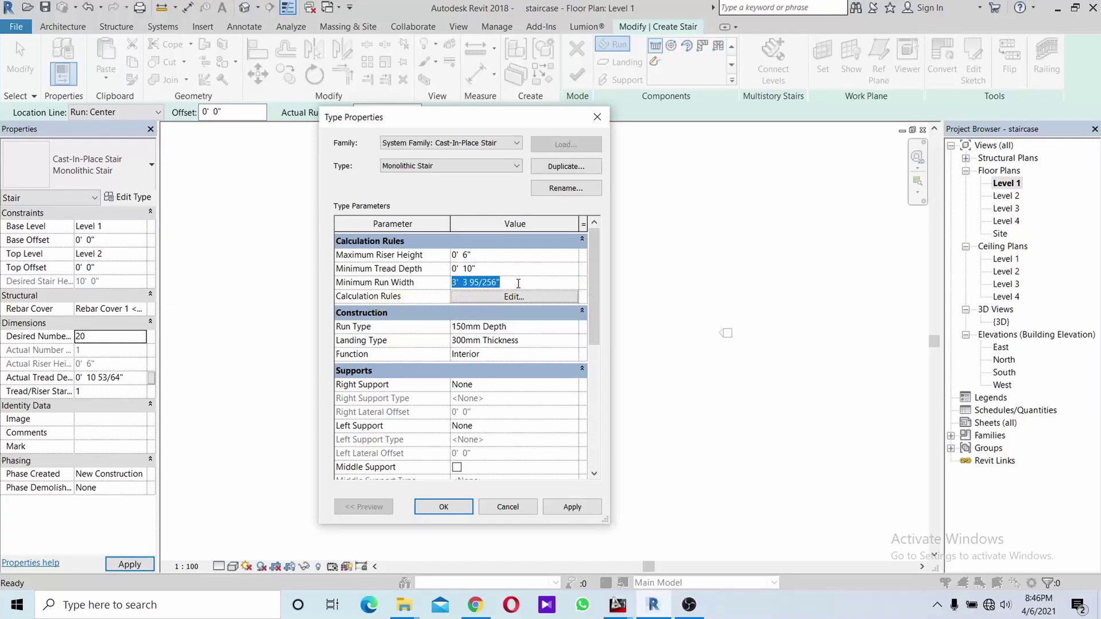
pyautogui.write('3\' 0"')
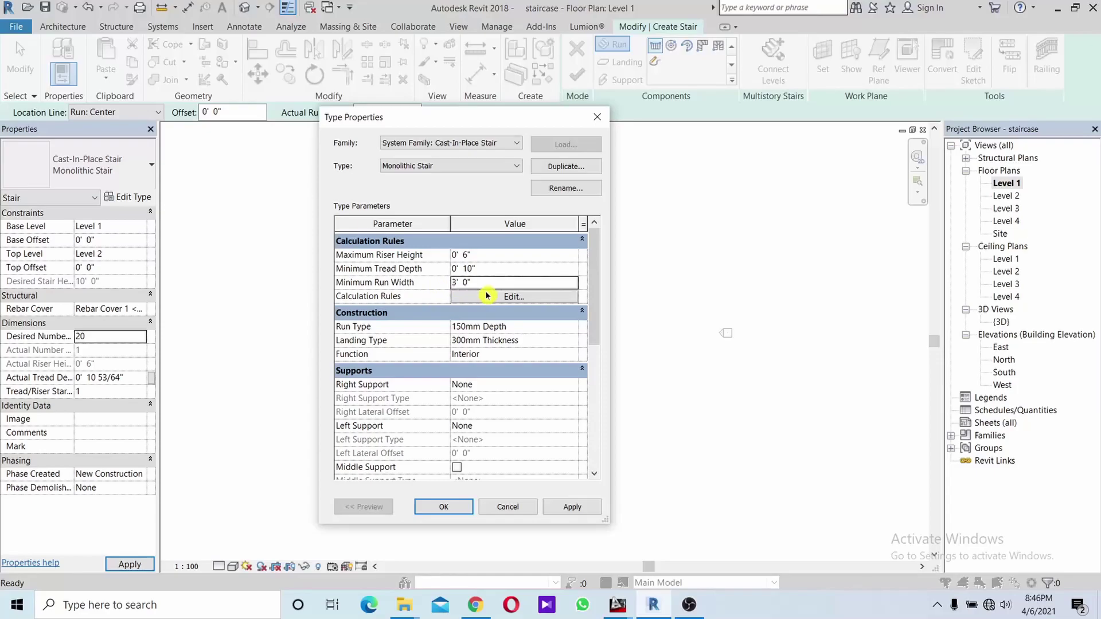
pyautogui.click(586, 509)
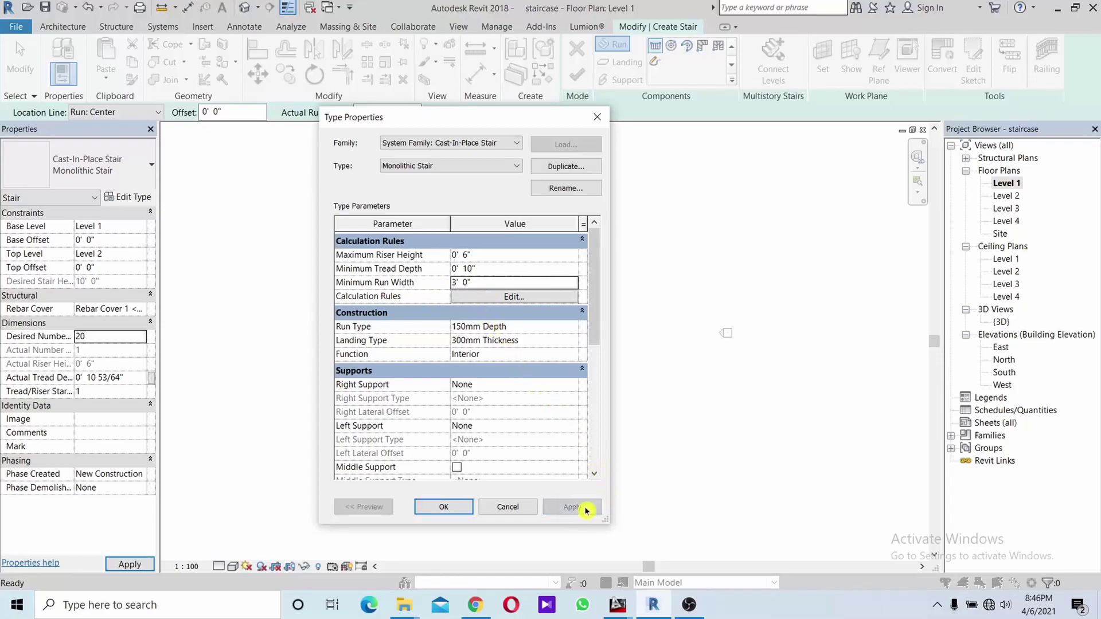
pyautogui.click(444, 508)
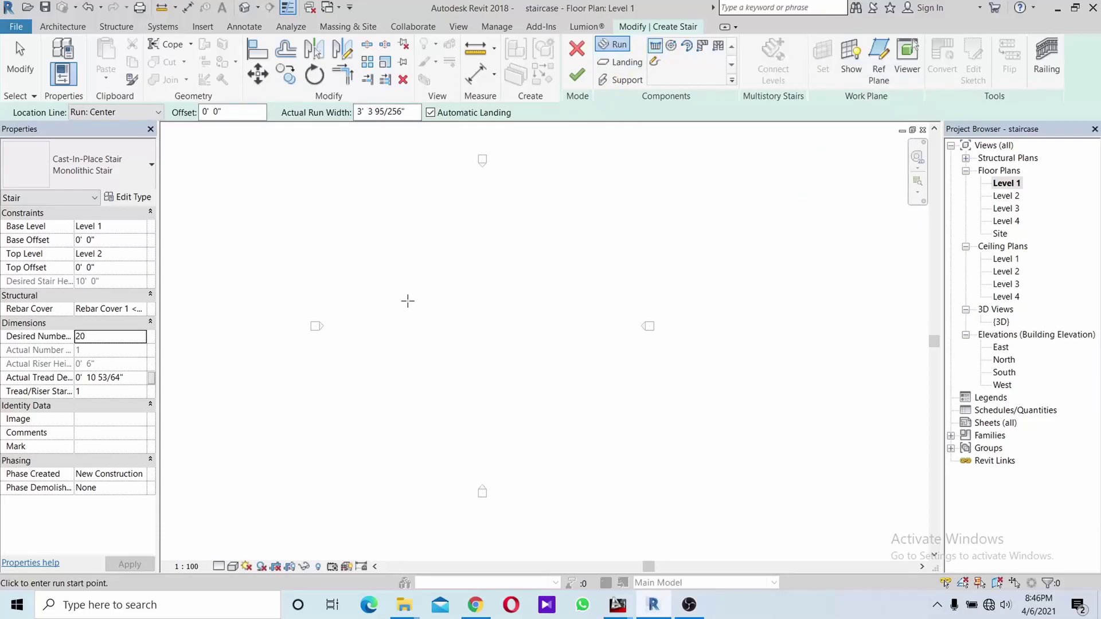
# - Sketch an 11-riser run and a parallel return run to riser 20, then finish the stair
pyautogui.click(408, 251)
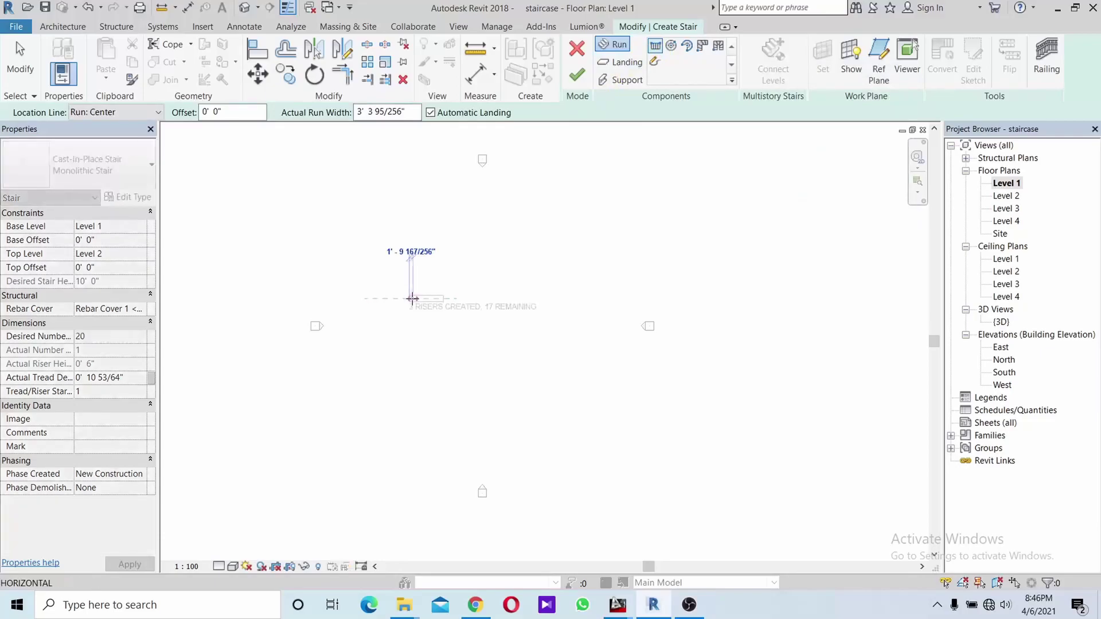
pyautogui.scroll(2, 413, 298)
pyautogui.scroll(2, 412, 298)
pyautogui.scroll(1, 414, 298)
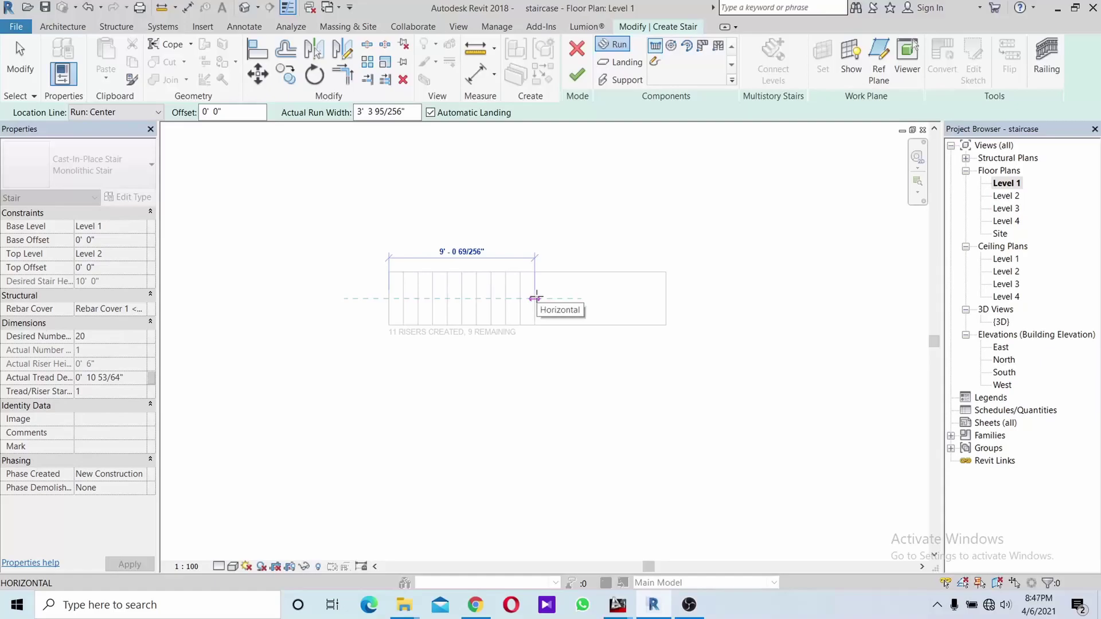
pyautogui.click(535, 298)
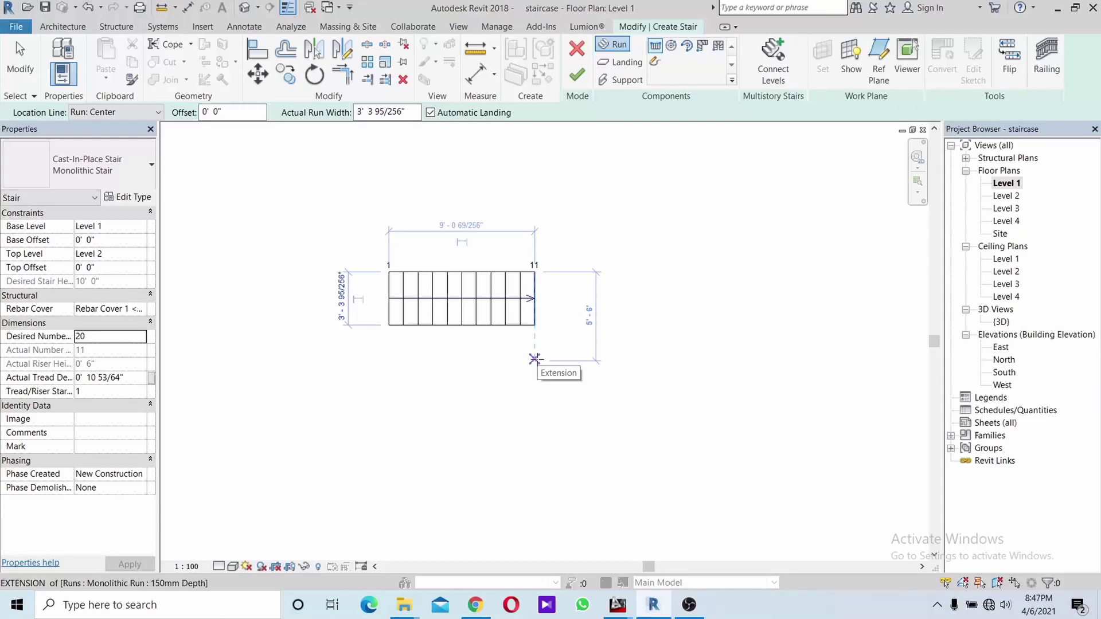
pyautogui.click(534, 359)
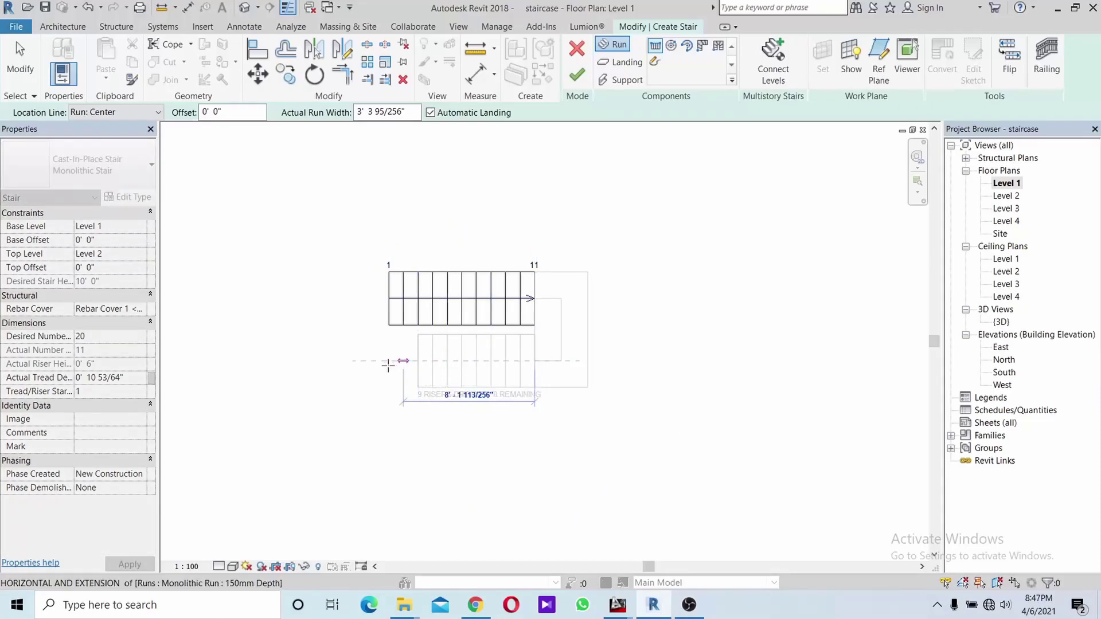
pyautogui.click(417, 362)
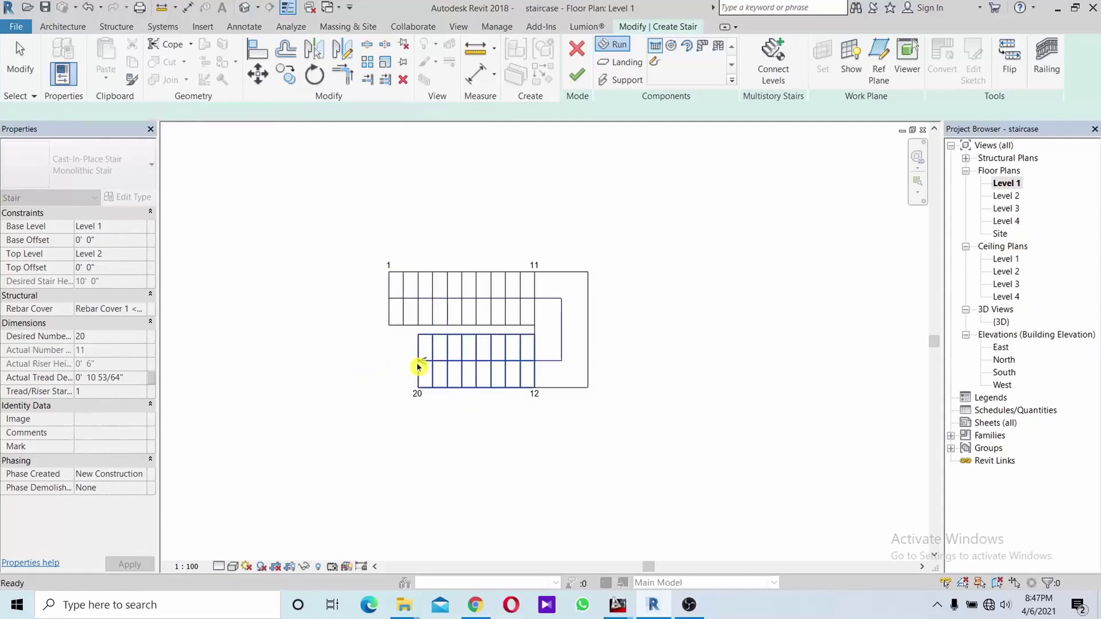
pyautogui.press('Escape')
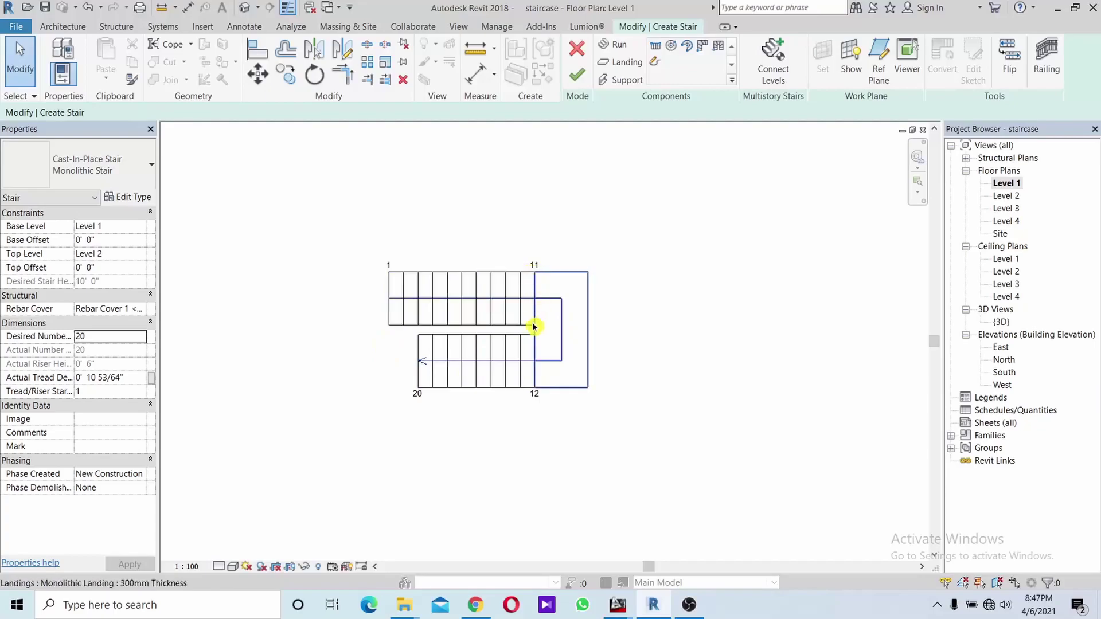
pyautogui.moveTo(654, 326); pyautogui.dragTo(609, 325, button='middle')
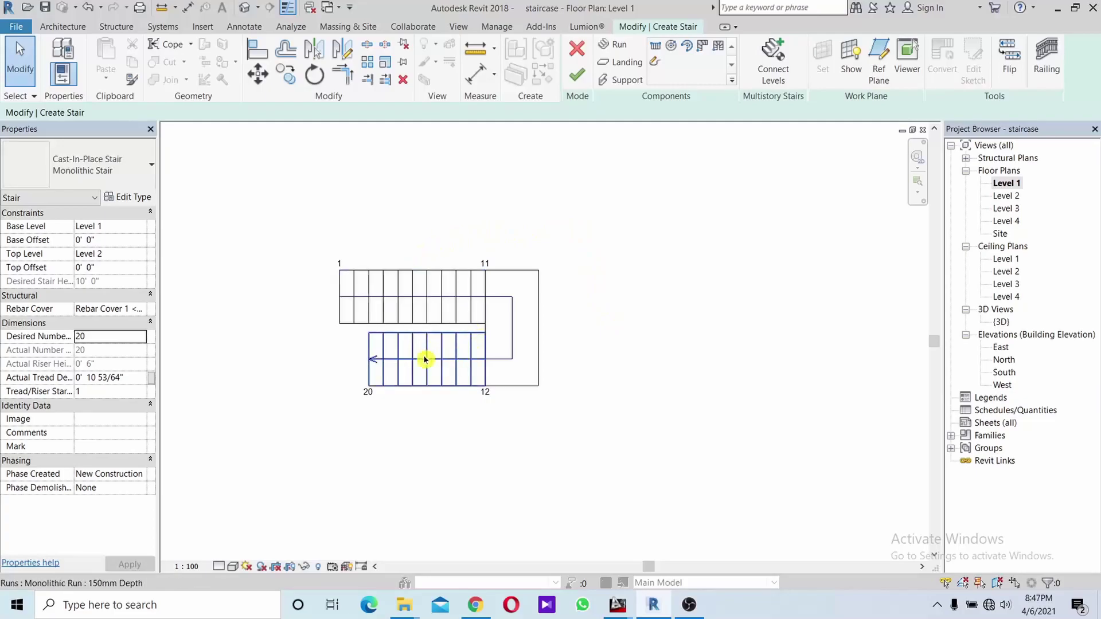
pyautogui.click(585, 81)
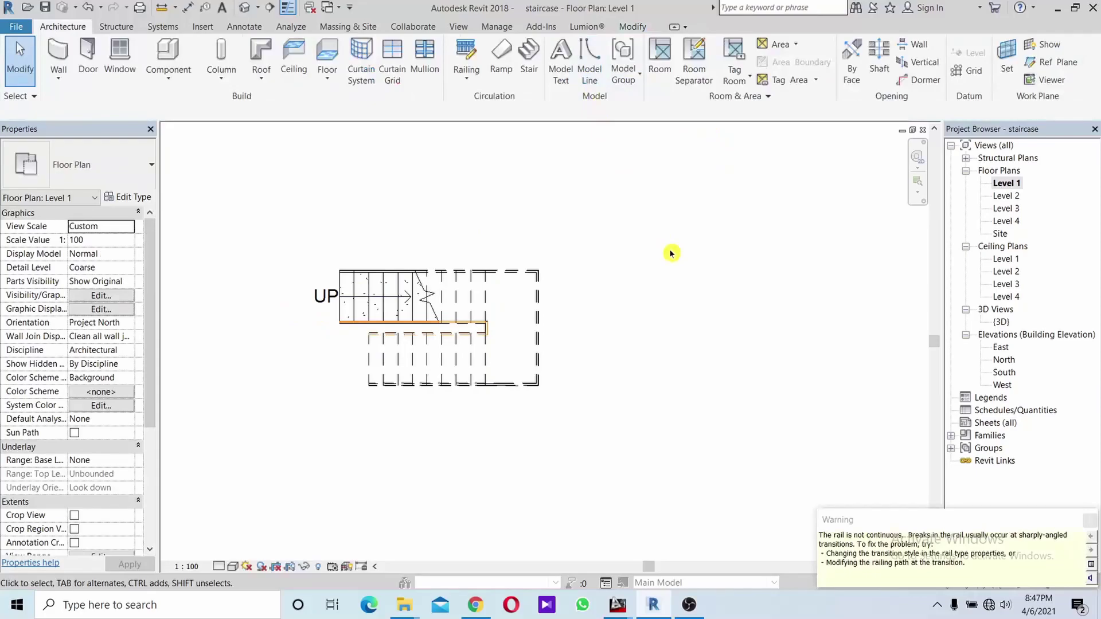
# - Open the 3D view and orbit to see the stair from the front left
pyautogui.doubleClick(997, 321)
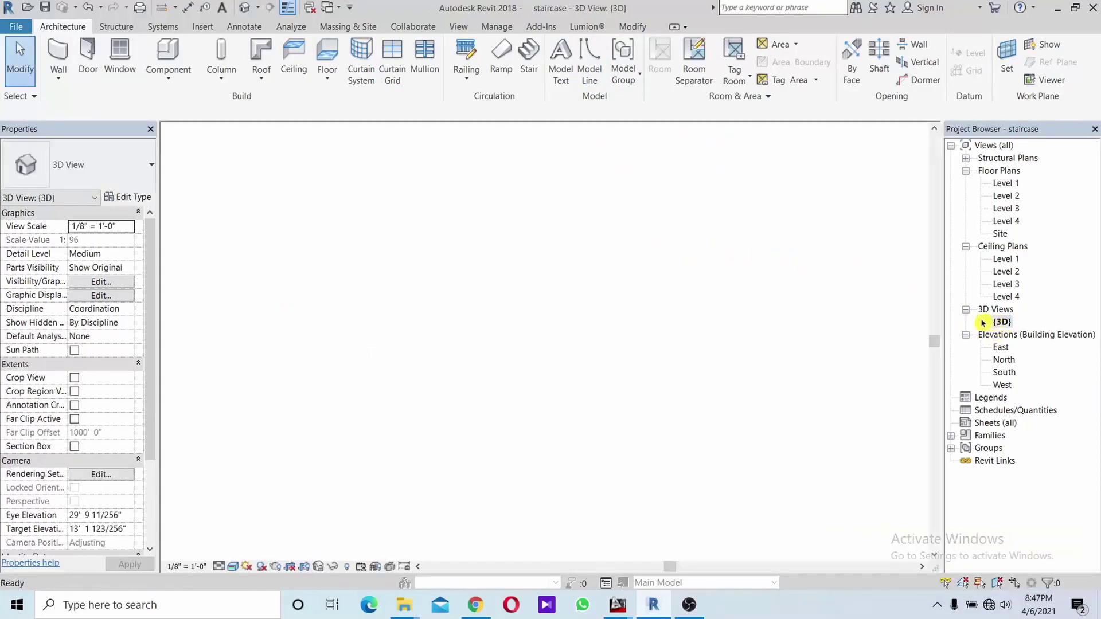
pyautogui.moveTo(772, 357)
pyautogui.keyDown('shift'); pyautogui.mouseDown(button='middle')
pyautogui.moveTo(693, 380)
pyautogui.moveTo(511, 381)
pyautogui.moveTo(865, 342)
pyautogui.mouseUp(button='middle'); pyautogui.keyUp('shift')
pyautogui.keyDown('shift'); pyautogui.moveTo(747, 360); pyautogui.dragTo(712, 327, button='middle'); pyautogui.keyUp('shift')
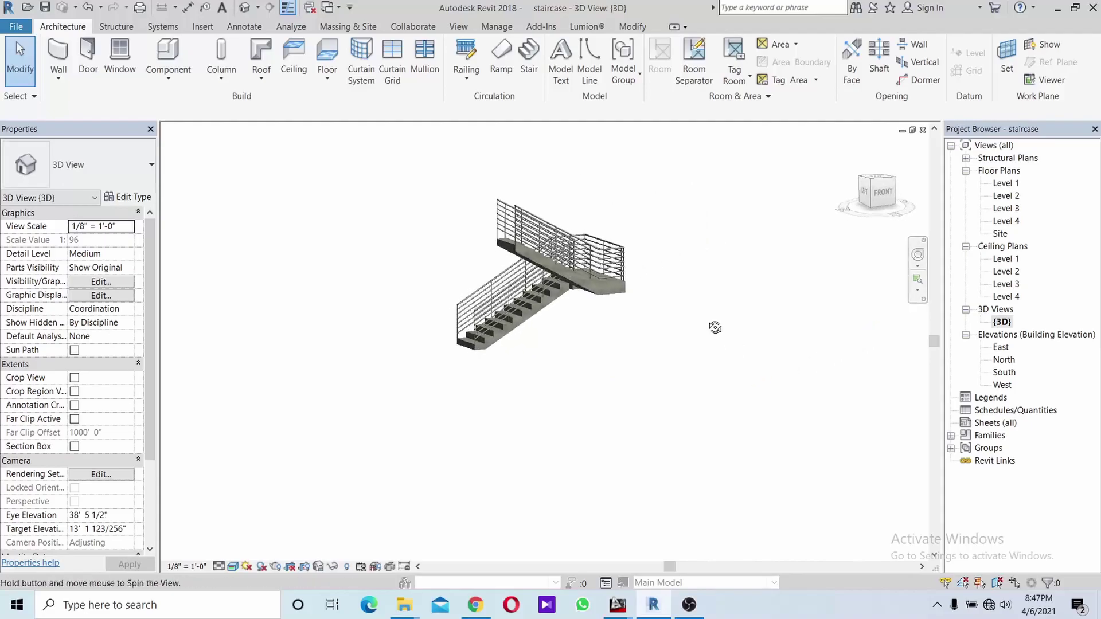
# - Switch the stair to Assembled Stair 180mm max riser 275mm tread and zoom in
pyautogui.click(573, 280)
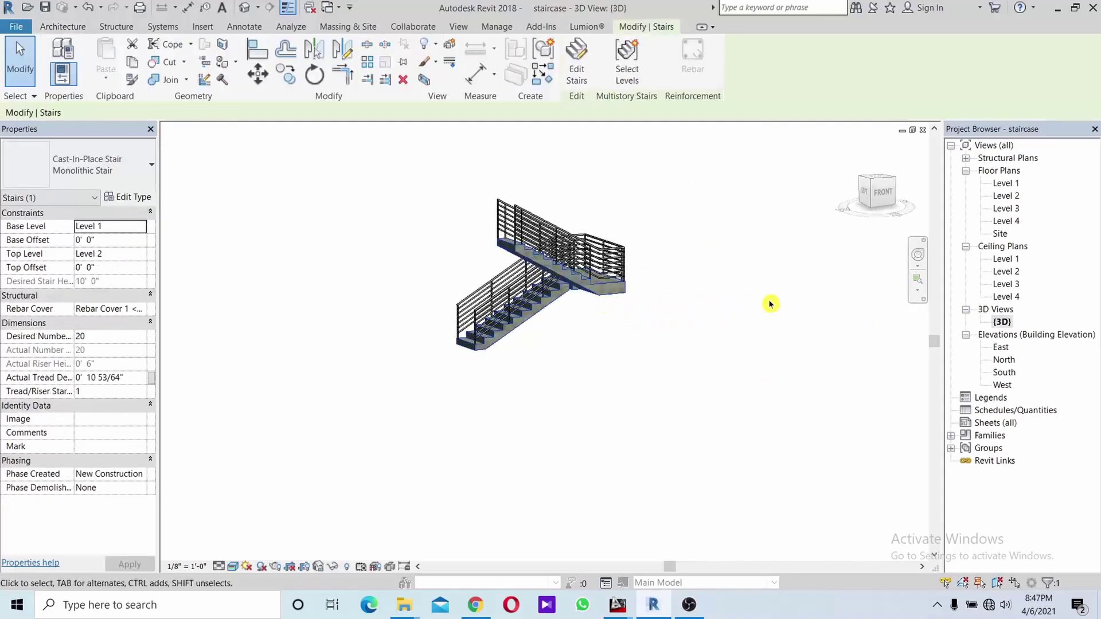
pyautogui.click(80, 163)
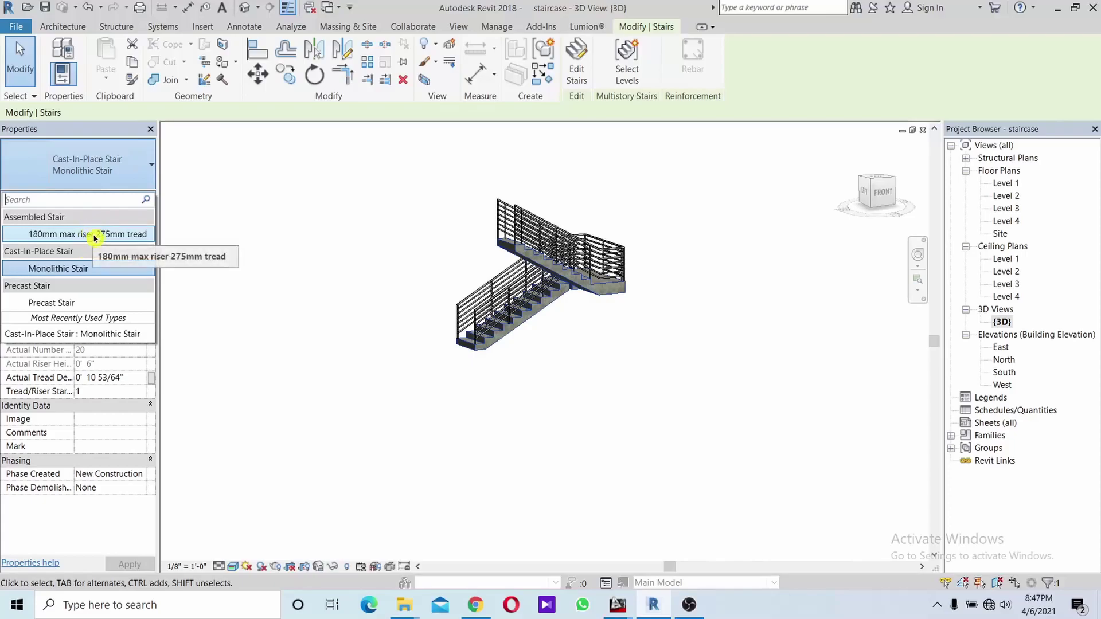
pyautogui.click(95, 236)
pyautogui.click(598, 342)
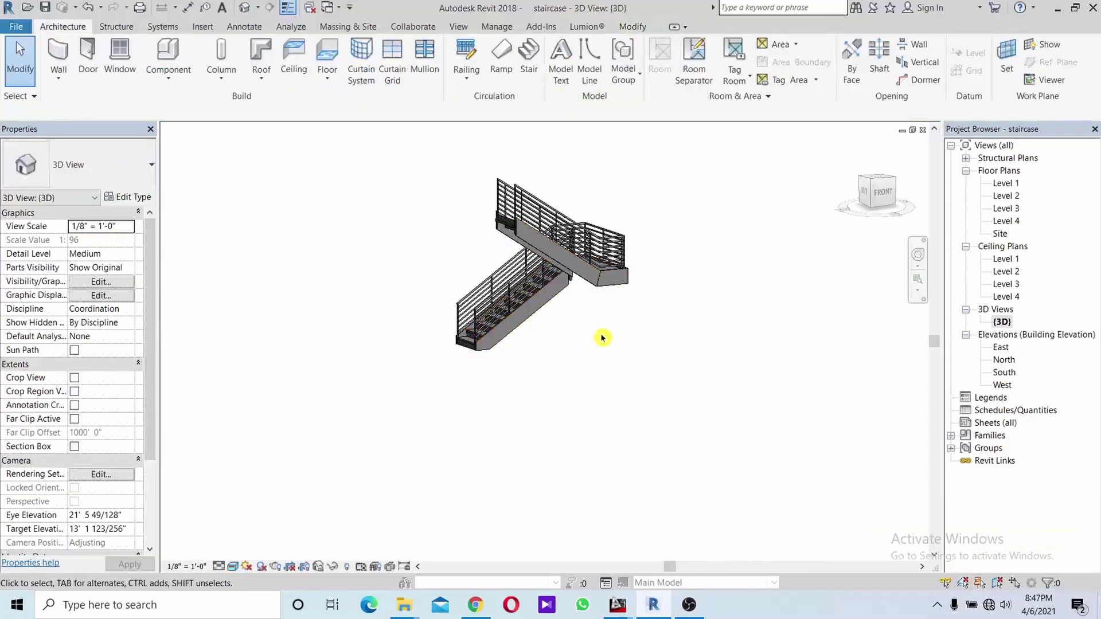
pyautogui.moveTo(604, 317)
pyautogui.keyDown('shift'); pyautogui.mouseDown(button='middle')
pyautogui.moveTo(496, 252)
pyautogui.moveTo(689, 329)
pyautogui.moveTo(528, 314)
pyautogui.mouseUp(button='middle'); pyautogui.keyUp('shift')
pyautogui.scroll(3, 531, 263)
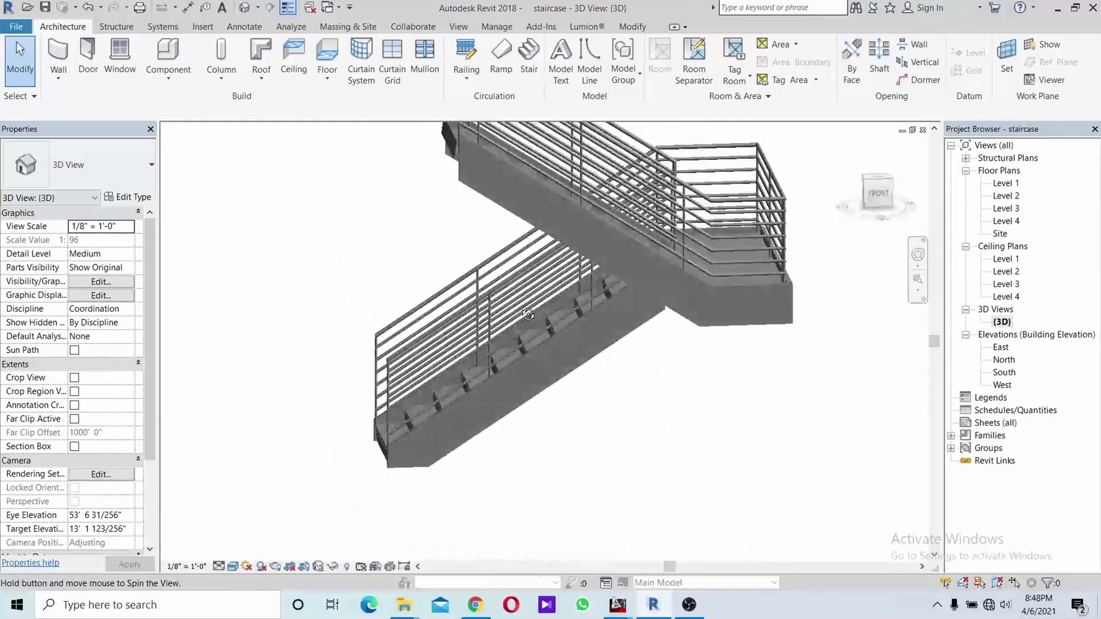
# - Change the stair to the Precast Stair type and orbit lower to view the steps
pyautogui.click(696, 320)
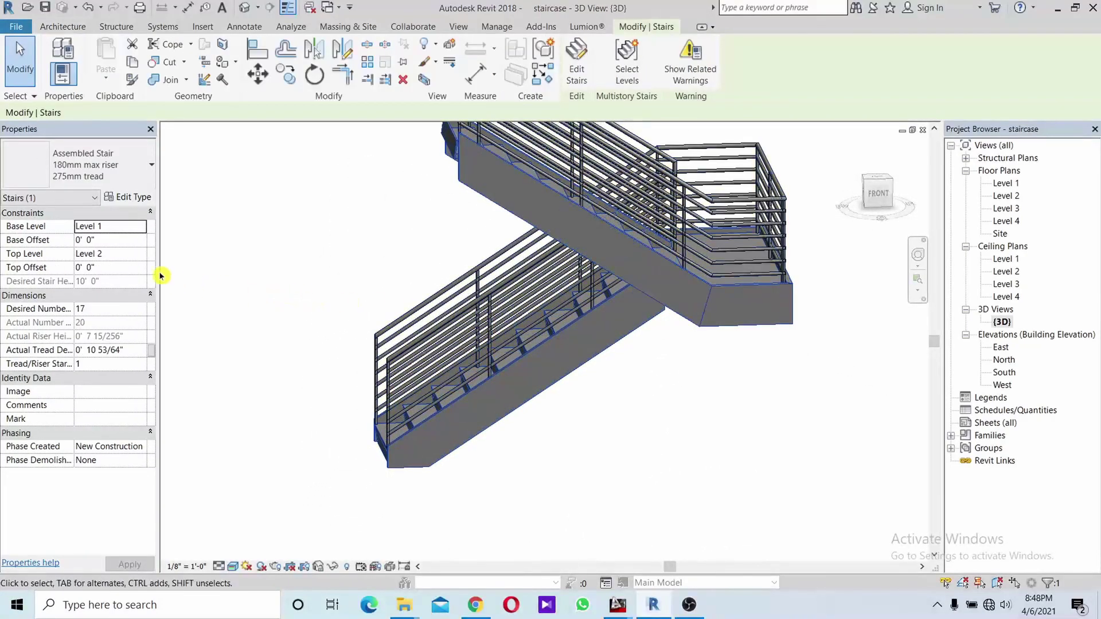
pyautogui.click(91, 166)
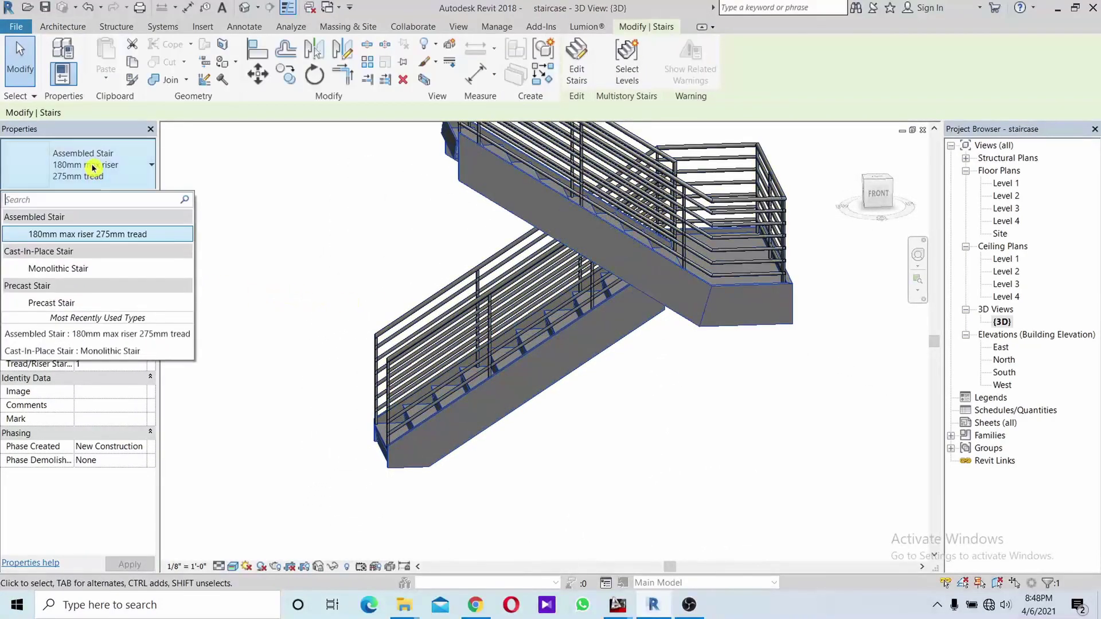
pyautogui.click(106, 304)
pyautogui.click(653, 376)
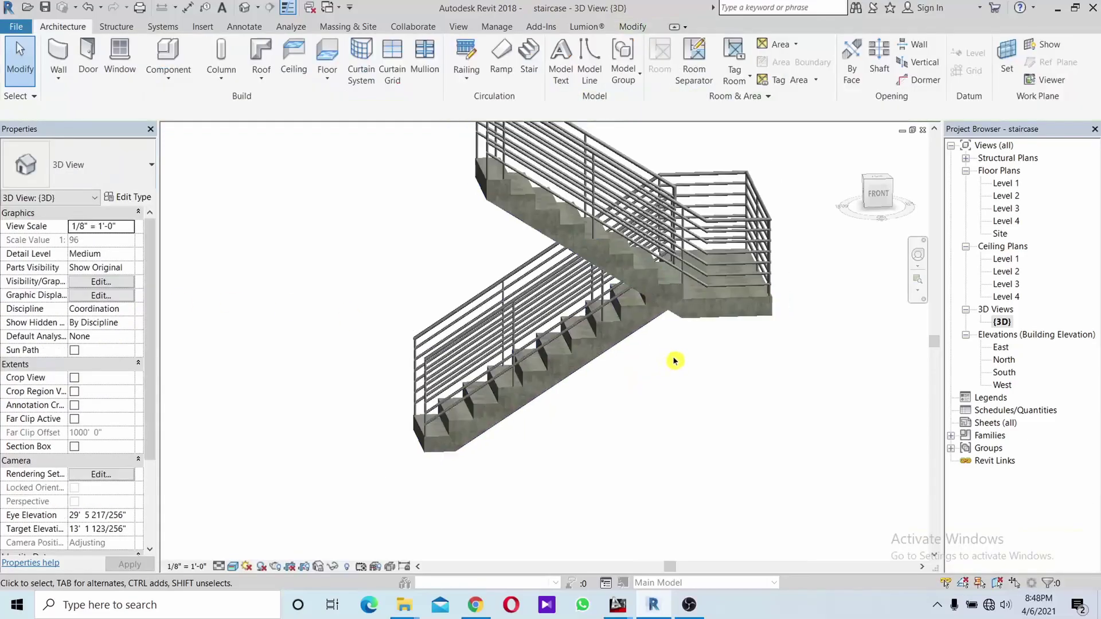
pyautogui.moveTo(675, 360)
pyautogui.keyDown('shift'); pyautogui.mouseDown(button='middle')
pyautogui.moveTo(700, 344)
pyautogui.moveTo(700, 314)
pyautogui.mouseUp(button='middle'); pyautogui.keyUp('shift')
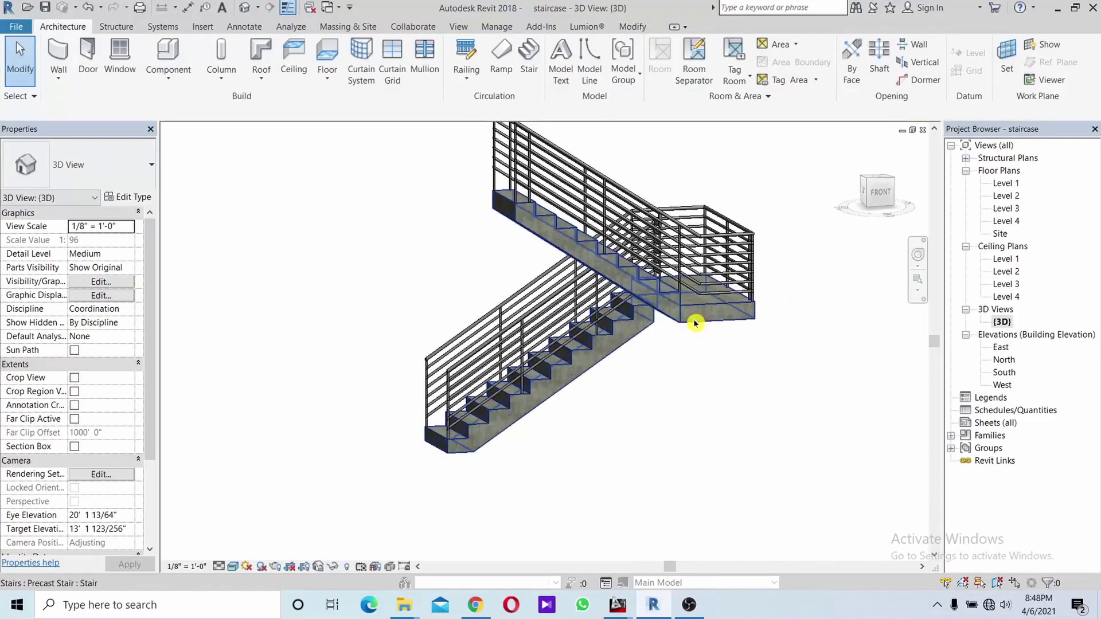
# - Reselect the stair keeping Precast Stair, then return to the Level 1 floor plan
pyautogui.click(695, 323)
pyautogui.click(106, 164)
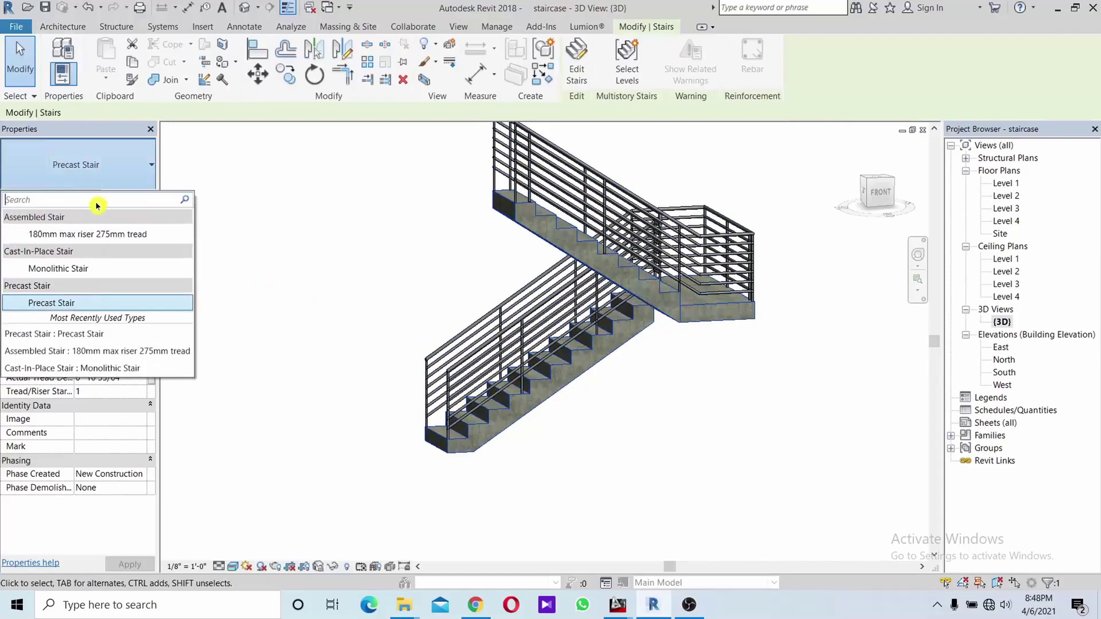
pyautogui.click(90, 267)
pyautogui.click(738, 387)
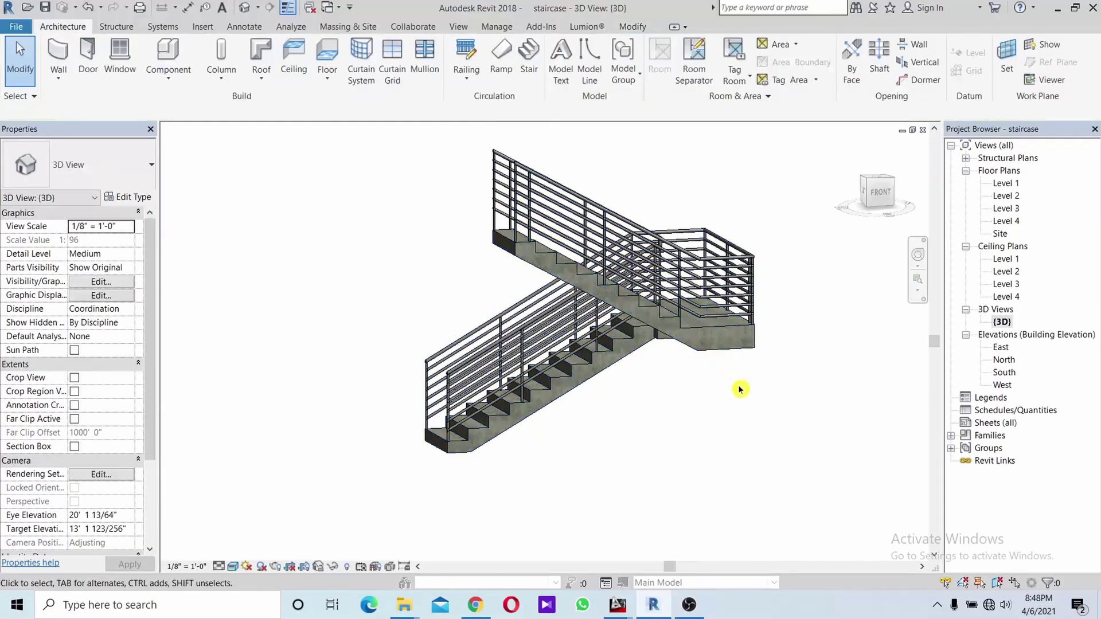
pyautogui.doubleClick(1005, 189)
# - Start a new stair and place a full-step spiral run right of the existing stair
pyautogui.moveTo(779, 300); pyautogui.dragTo(709, 310, button='middle')
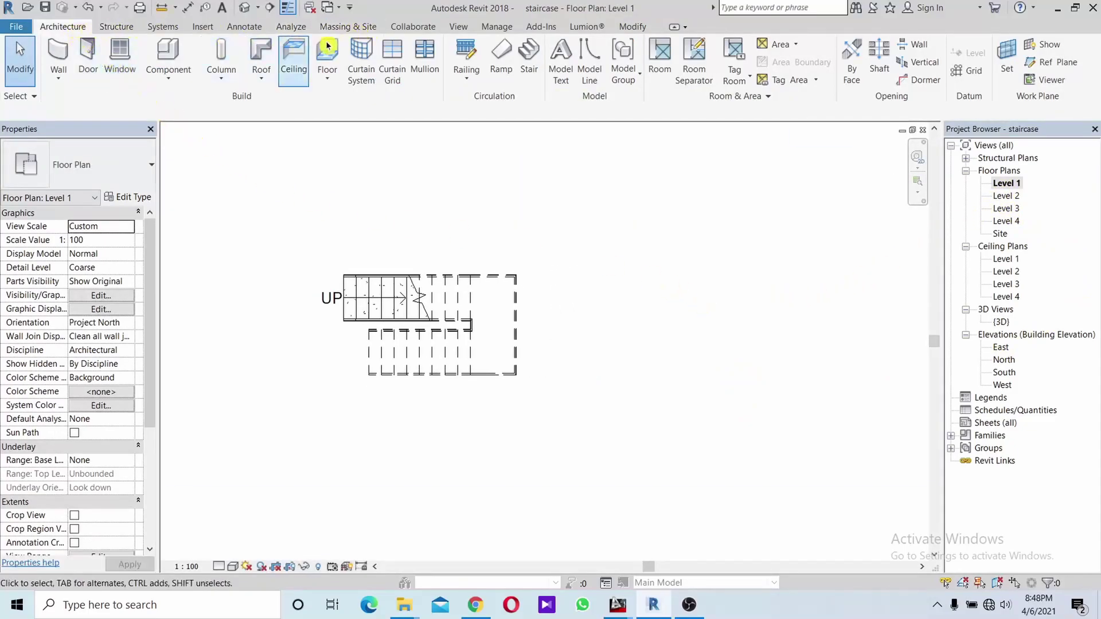
pyautogui.click(528, 58)
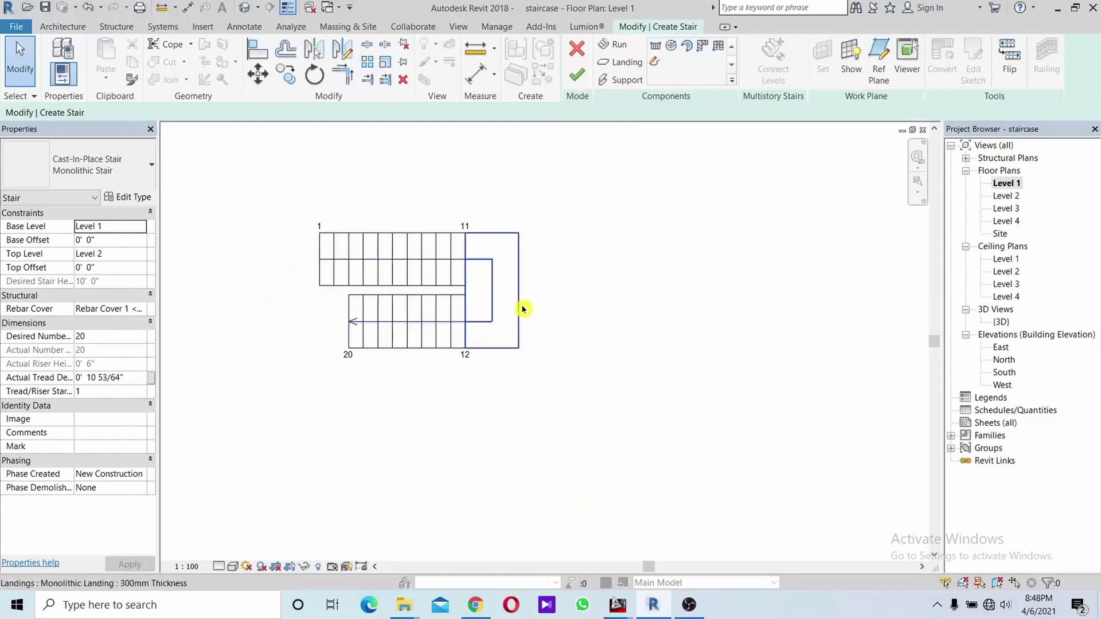
pyautogui.click(675, 49)
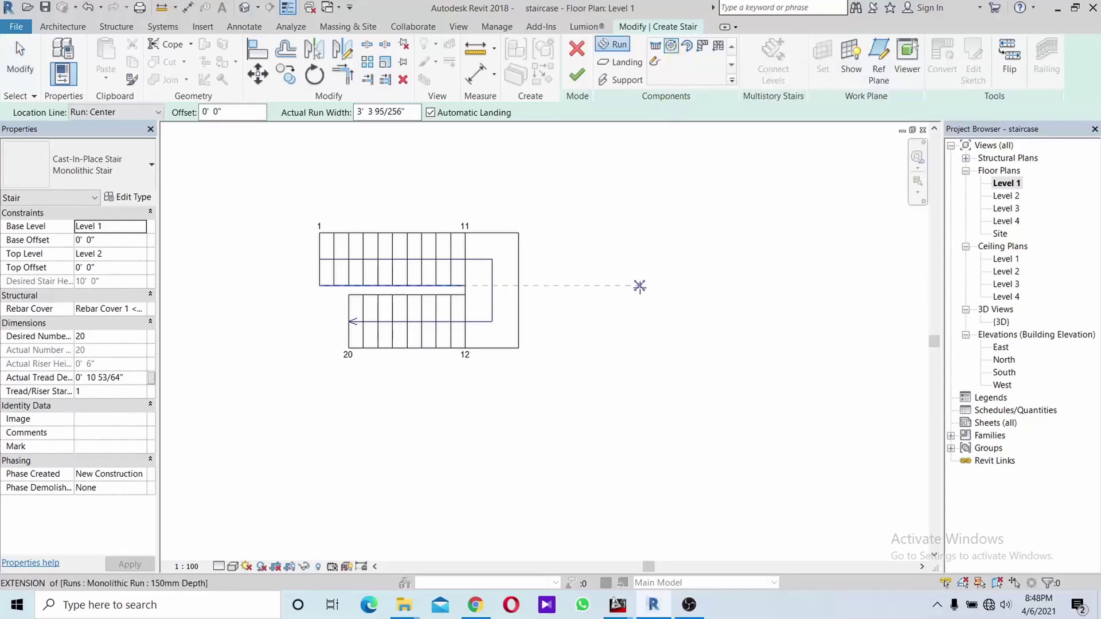
pyautogui.moveTo(669, 354); pyautogui.dragTo(558, 371, button='middle')
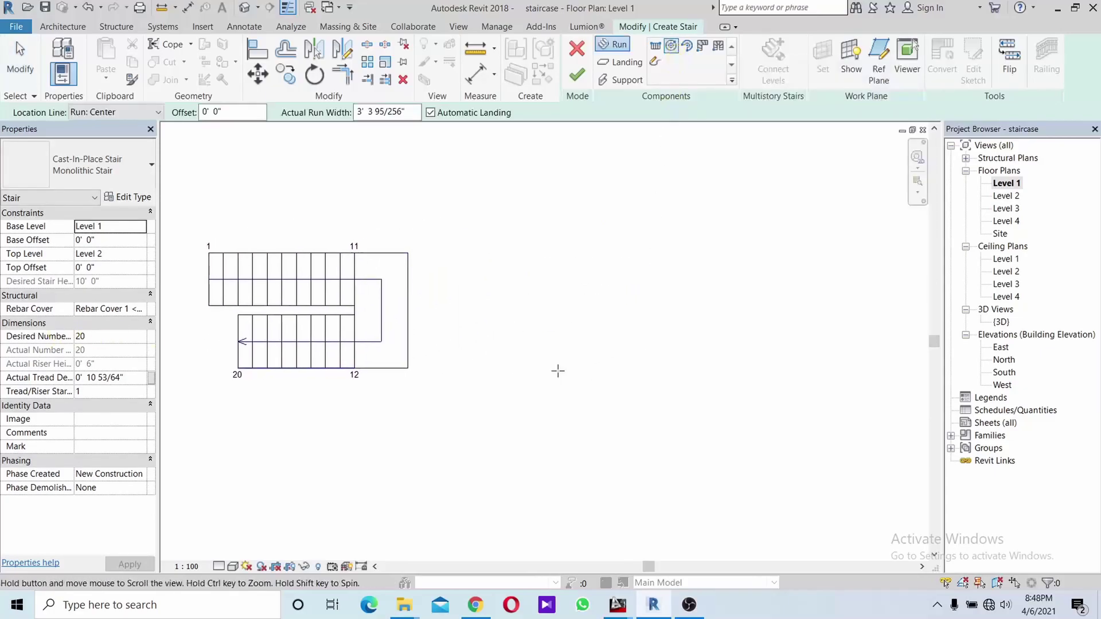
pyautogui.click(586, 307)
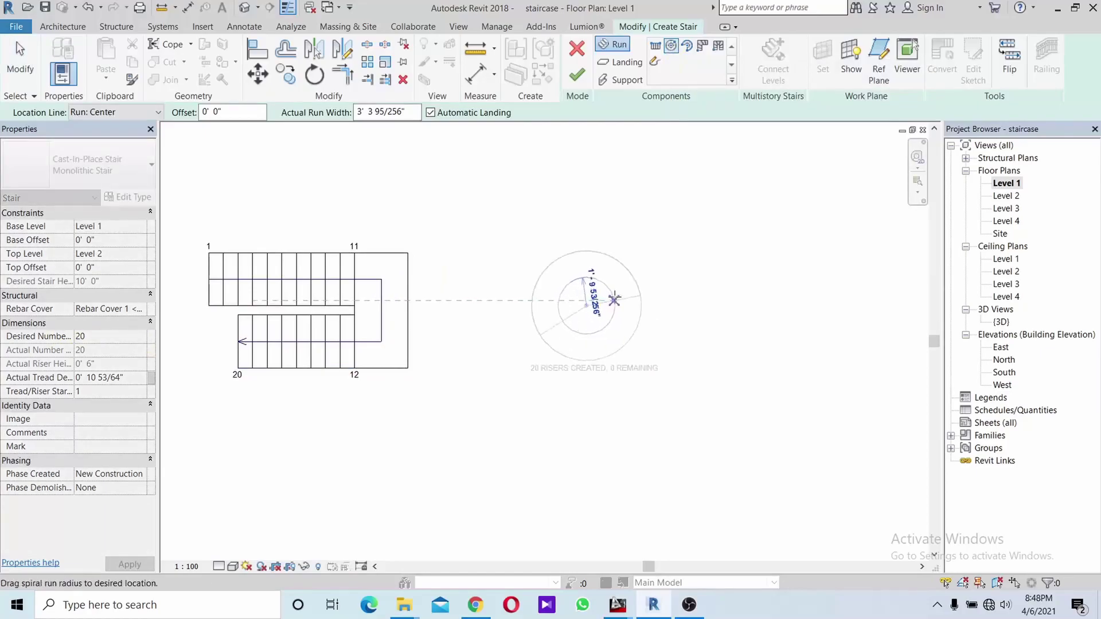
pyautogui.scroll(1, 620, 294)
pyautogui.scroll(1, 621, 294)
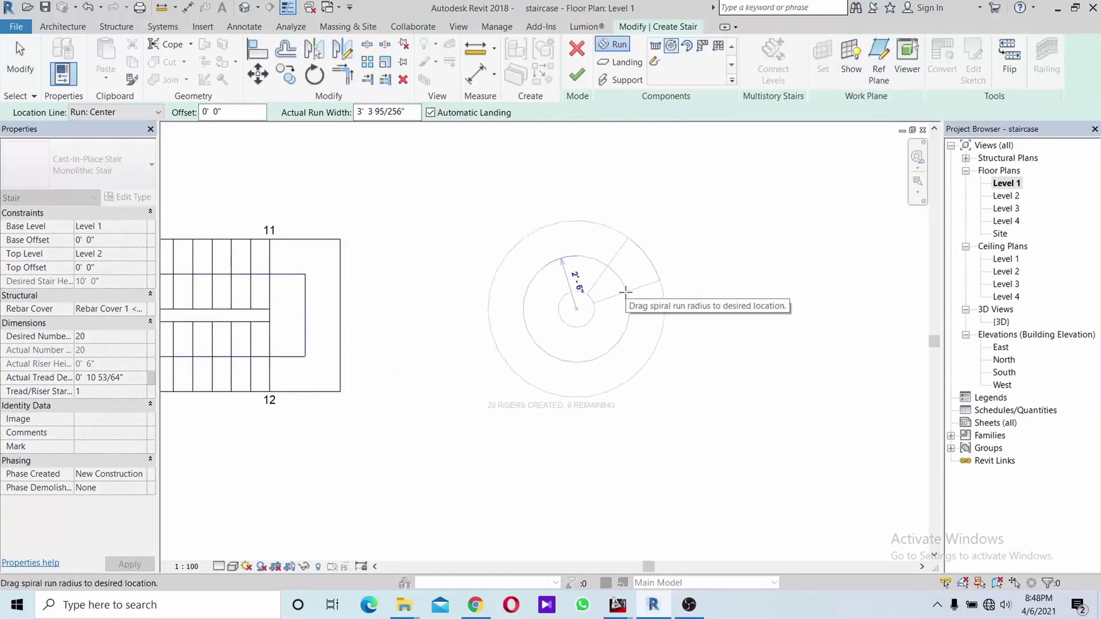
pyautogui.click(625, 293)
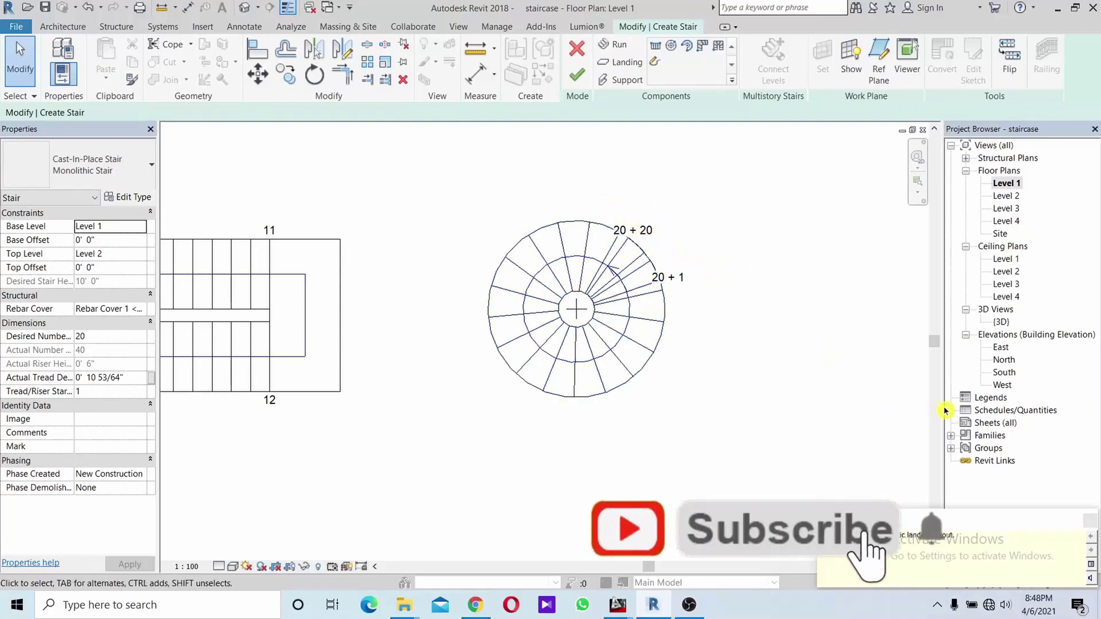
# - Add an L-shaped winder run beside the spiral
pyautogui.scroll(1, 794, 223)
pyautogui.moveTo(794, 223); pyautogui.dragTo(544, 219, button='middle')
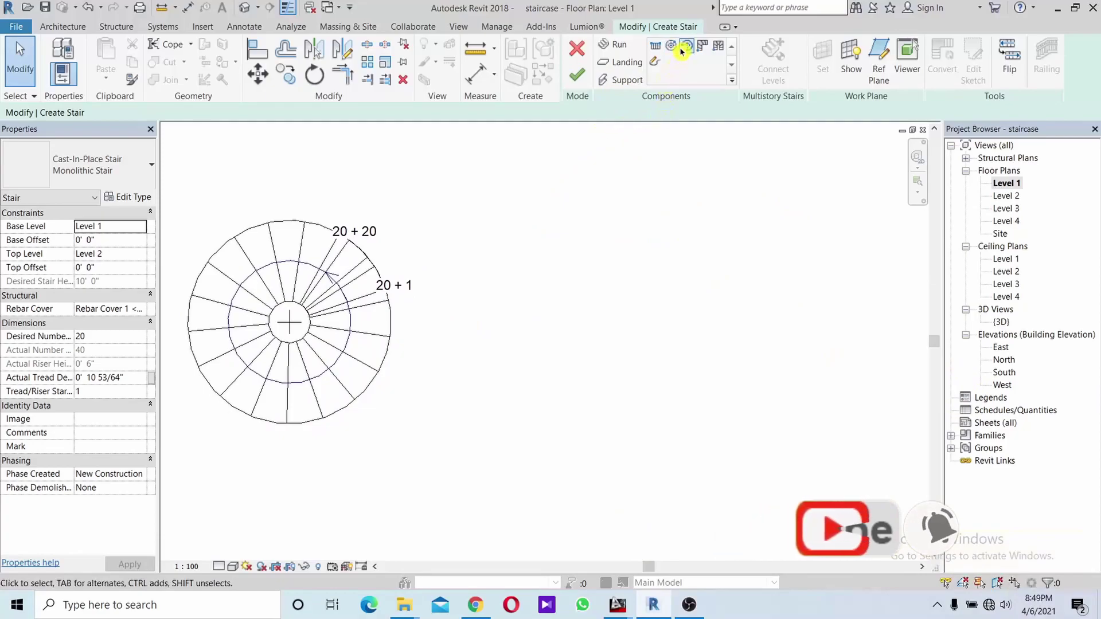
pyautogui.click(699, 47)
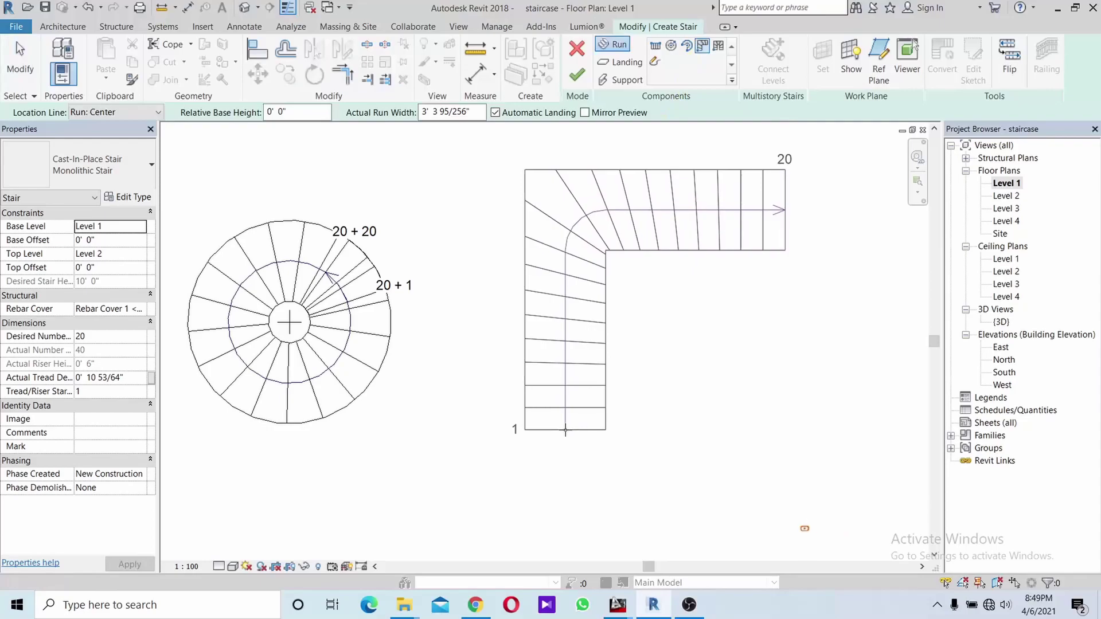
pyautogui.press('Escape')
pyautogui.scroll(-3, 606, 400)
pyautogui.scroll(1, 599, 245)
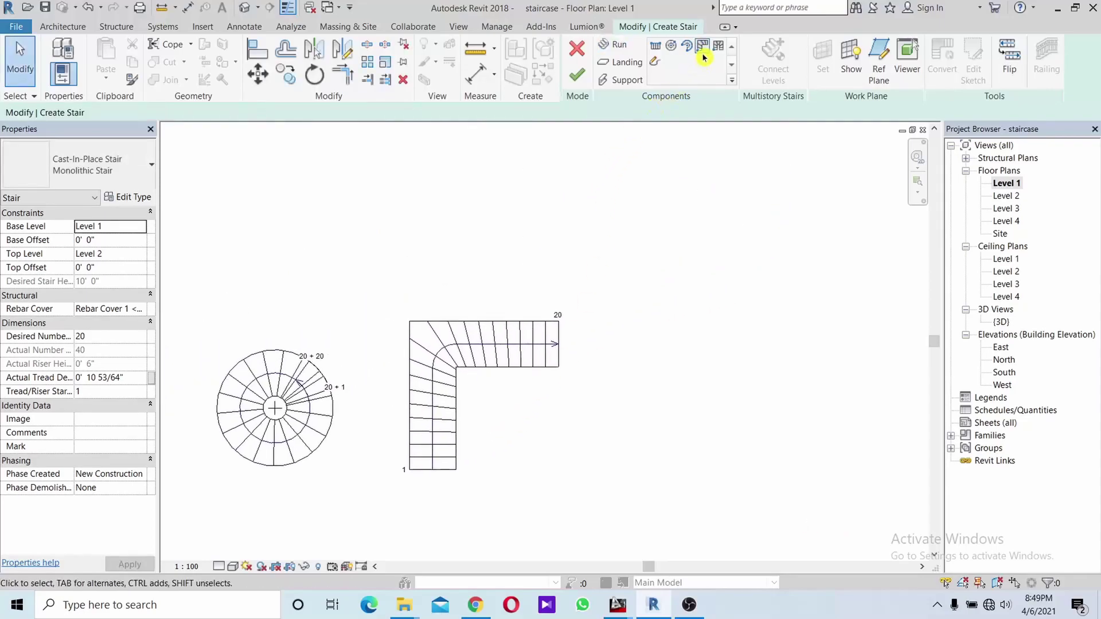
# - Add a U-shaped winder run to the right of the L-shaped one
pyautogui.click(717, 47)
pyautogui.scroll(-1, 692, 368)
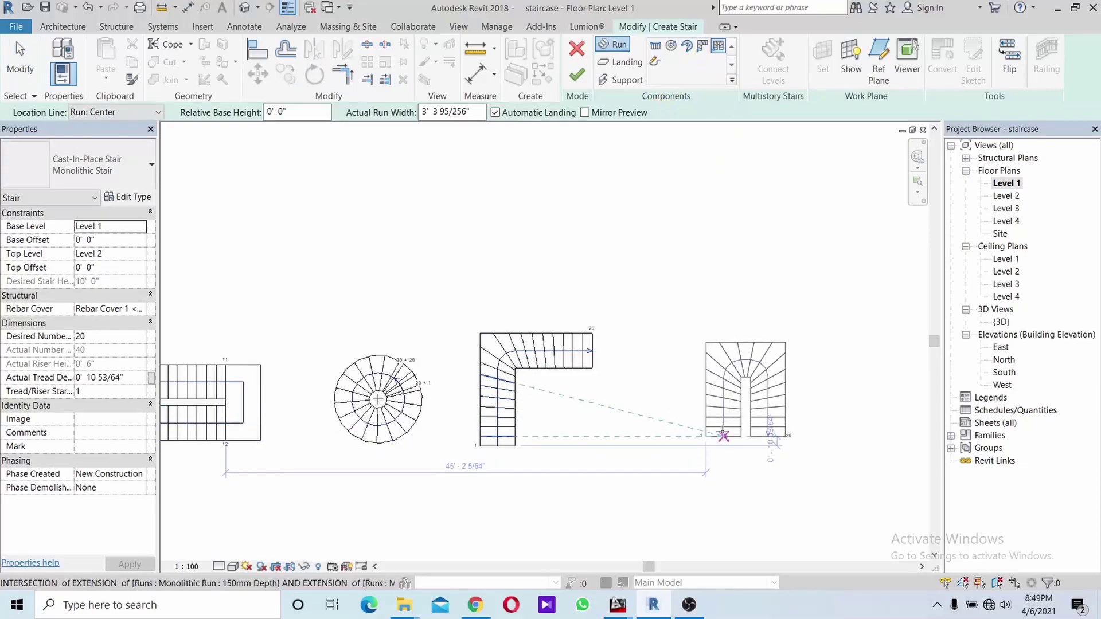
pyautogui.click(709, 429)
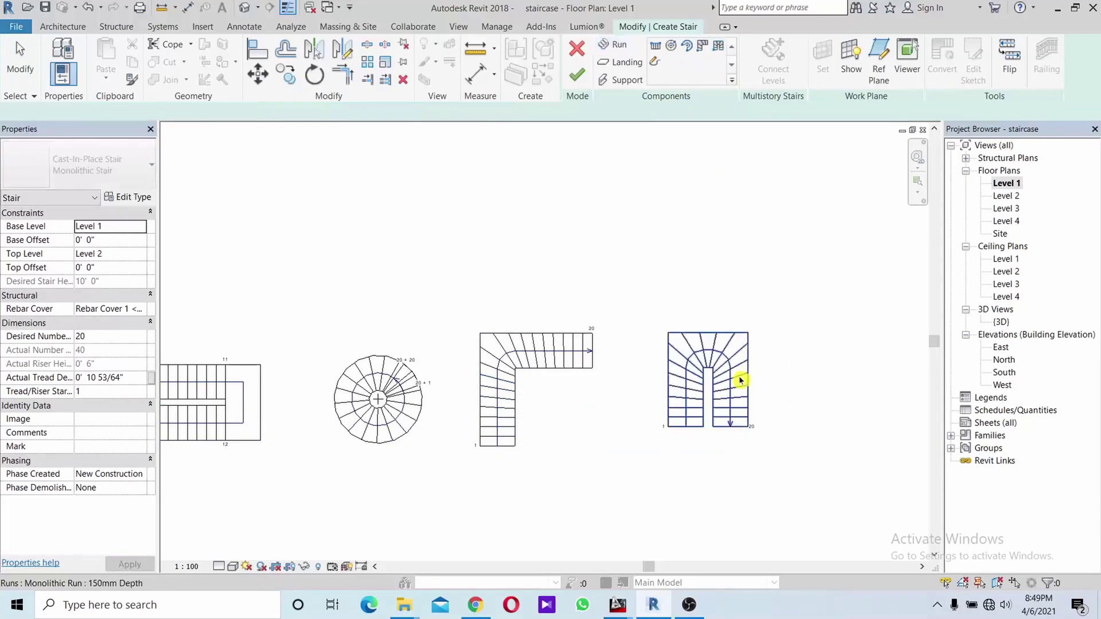
pyautogui.moveTo(695, 386); pyautogui.dragTo(520, 308, button='middle')
pyautogui.scroll(1, 519, 308)
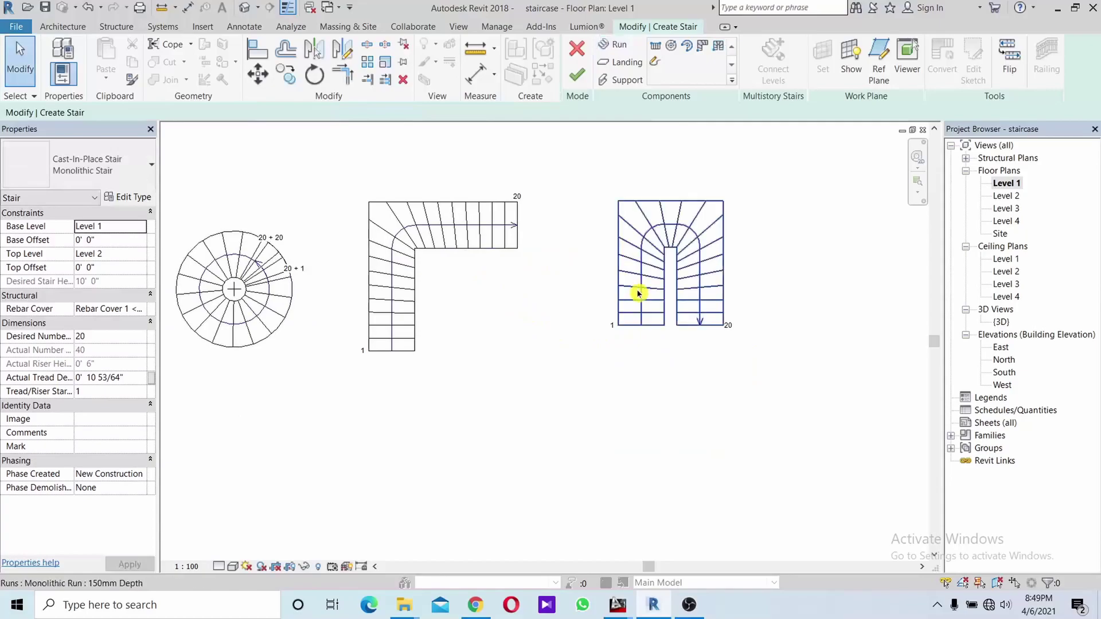
# - Add a 20-riser center-ends arc spiral run beside the U-shaped winder by centre, start and end points
pyautogui.click(685, 48)
pyautogui.scroll(-2, 810, 290)
pyautogui.moveTo(810, 290); pyautogui.dragTo(542, 344, button='middle')
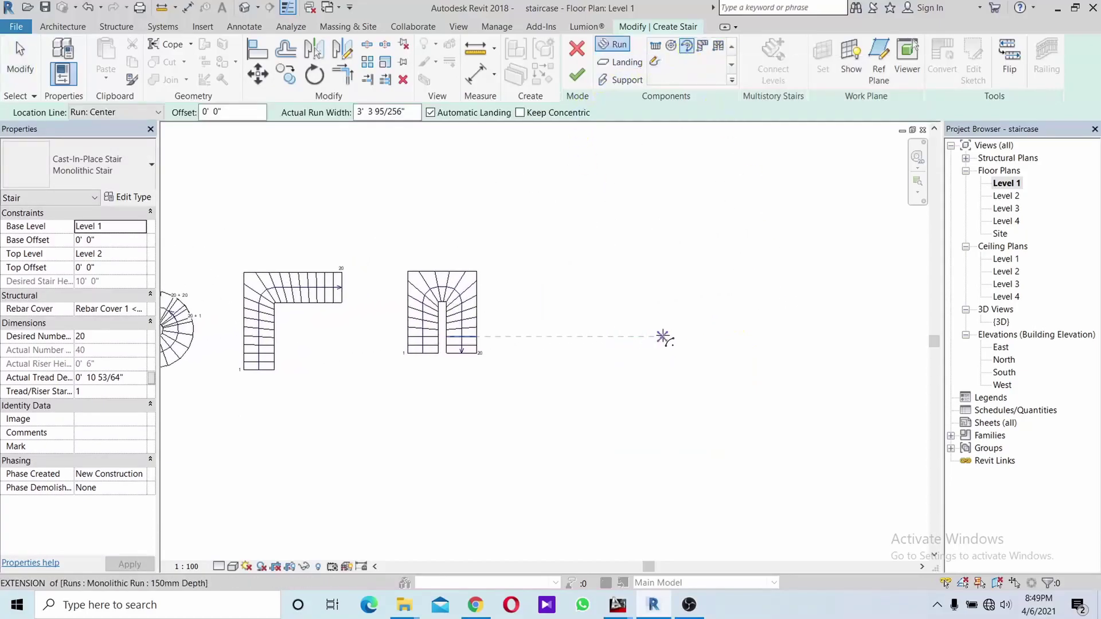
pyautogui.click(620, 323)
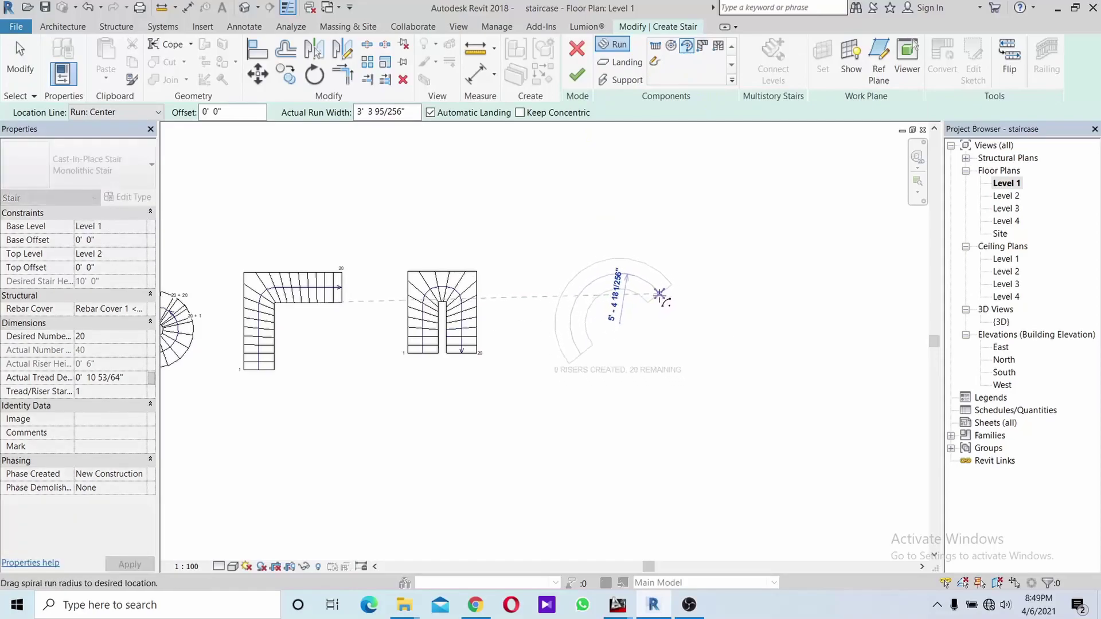
pyautogui.click(659, 295)
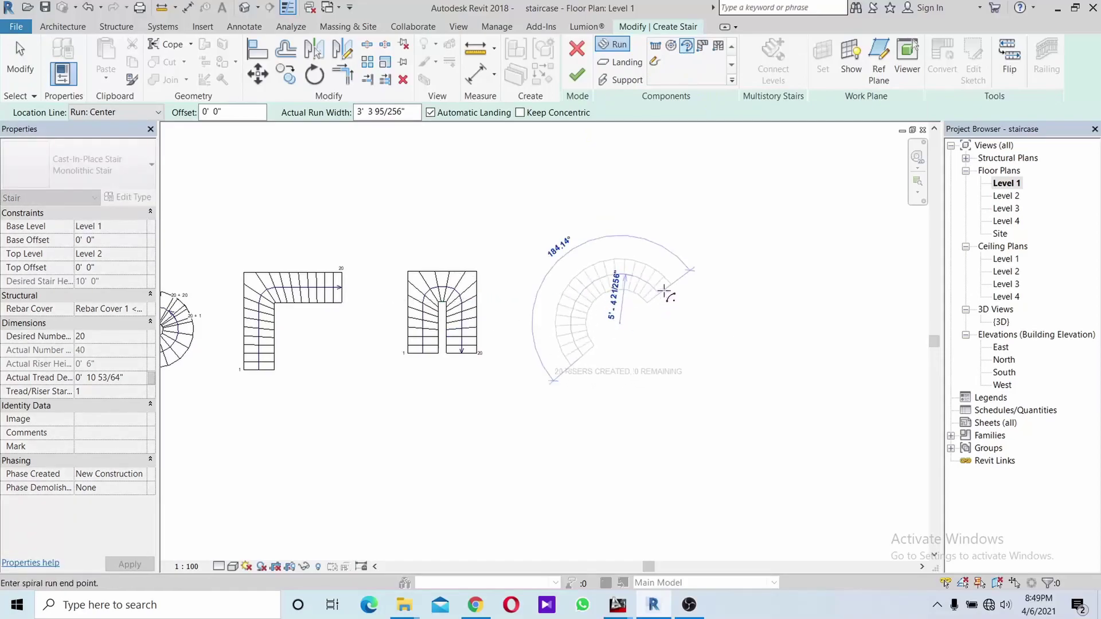
pyautogui.scroll(-1, 737, 239)
pyautogui.scroll(-1, 720, 217)
pyautogui.scroll(2, 680, 234)
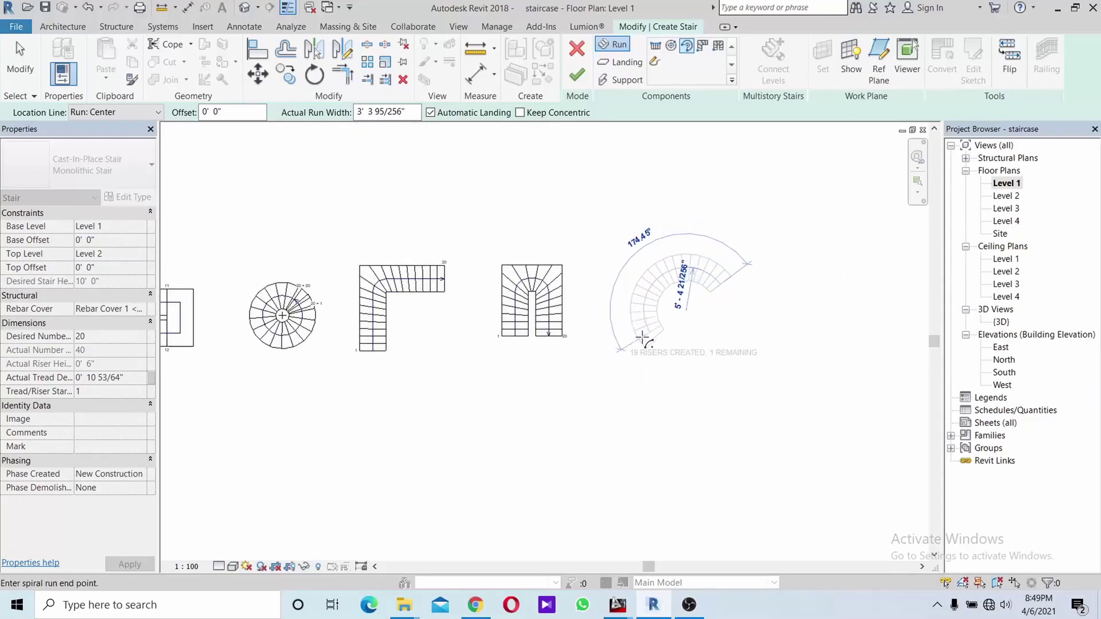
pyautogui.click(646, 344)
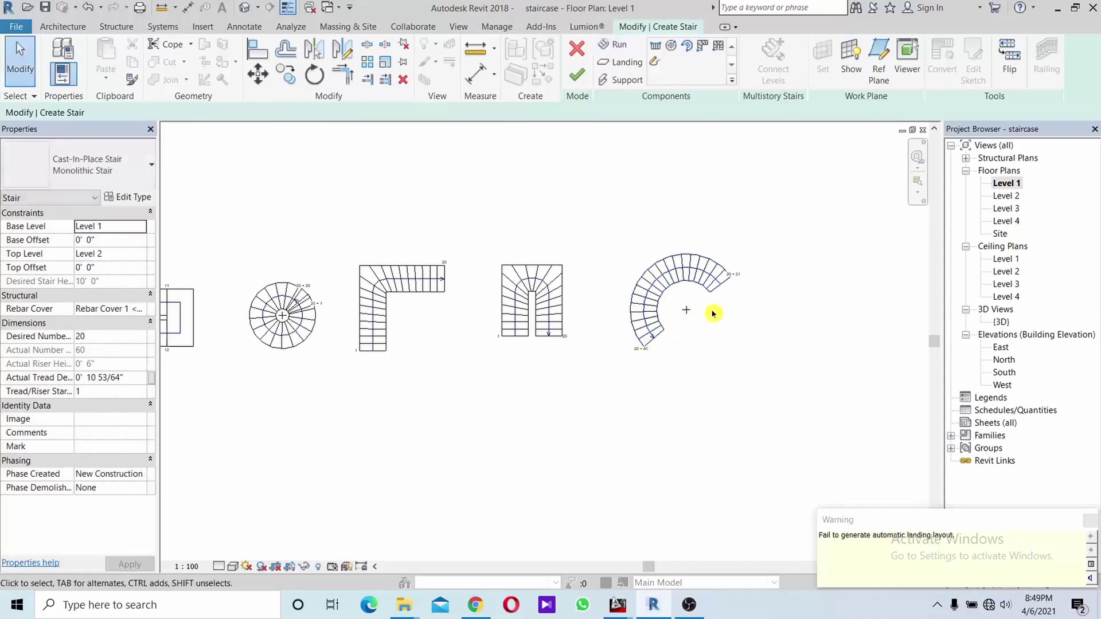
pyautogui.scroll(2, 638, 334)
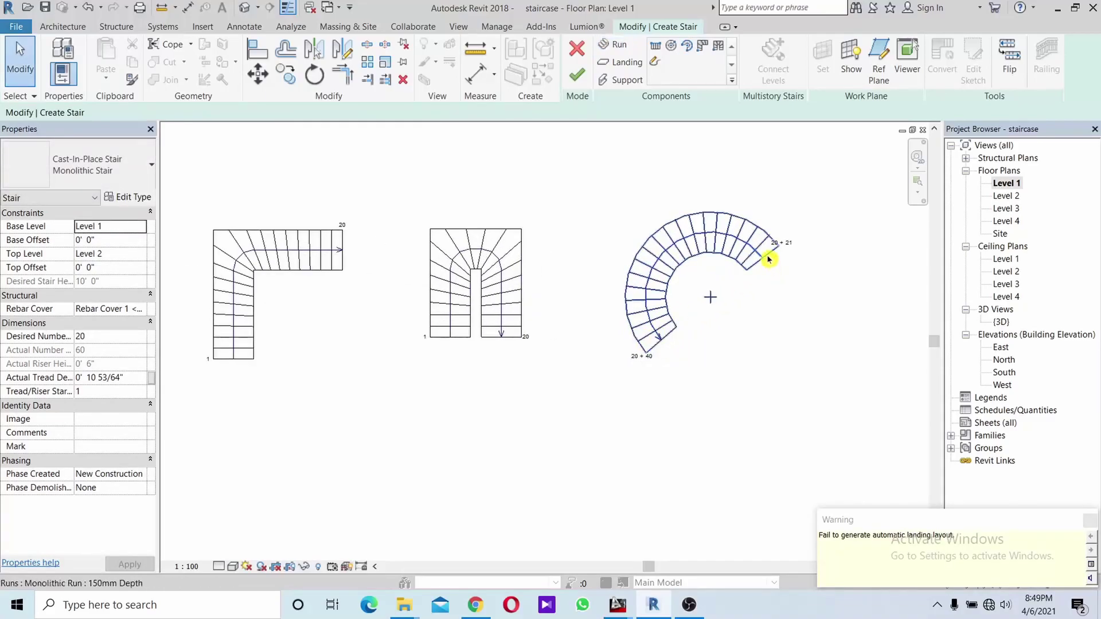
pyautogui.scroll(-1, 657, 358)
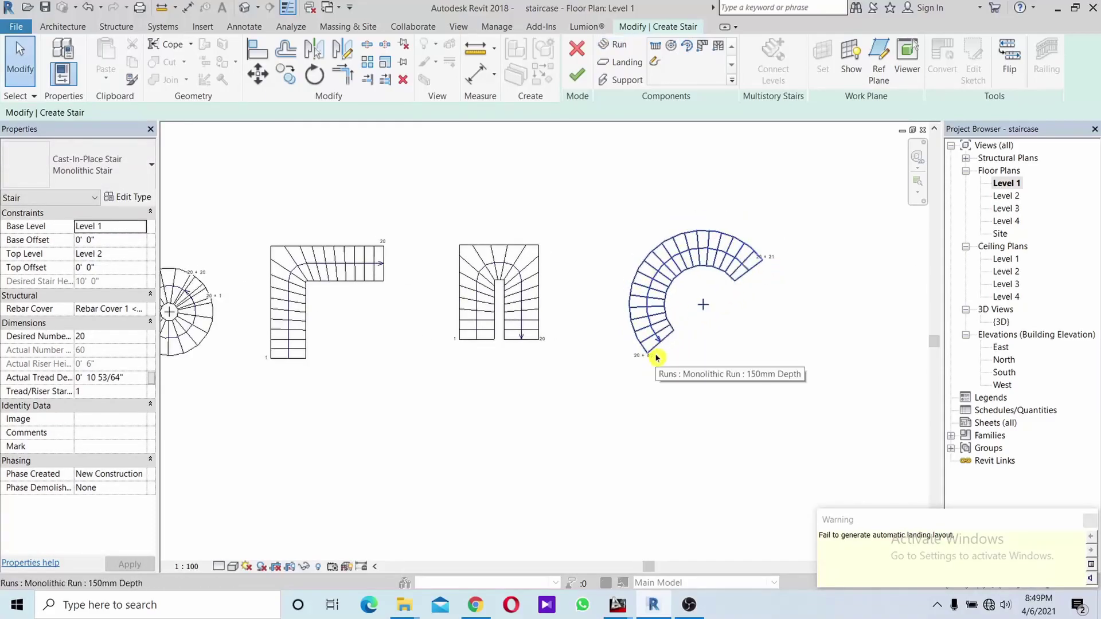
pyautogui.scroll(-1, 659, 355)
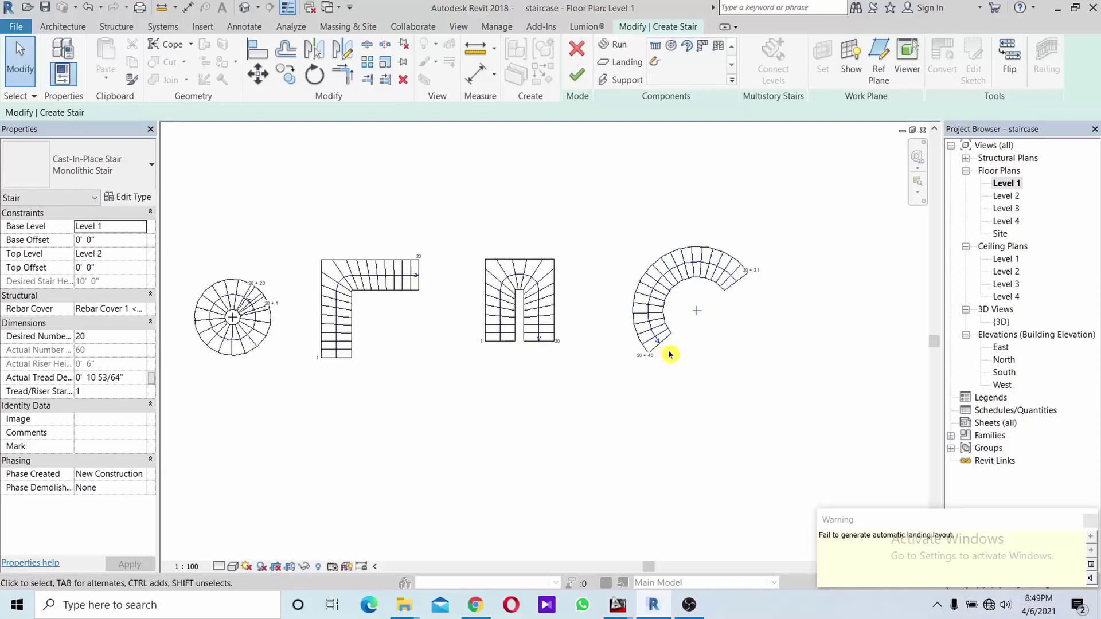
# - Finish the new stairs, orbit them in the 3D view, then show the East elevation
pyautogui.click(573, 80)
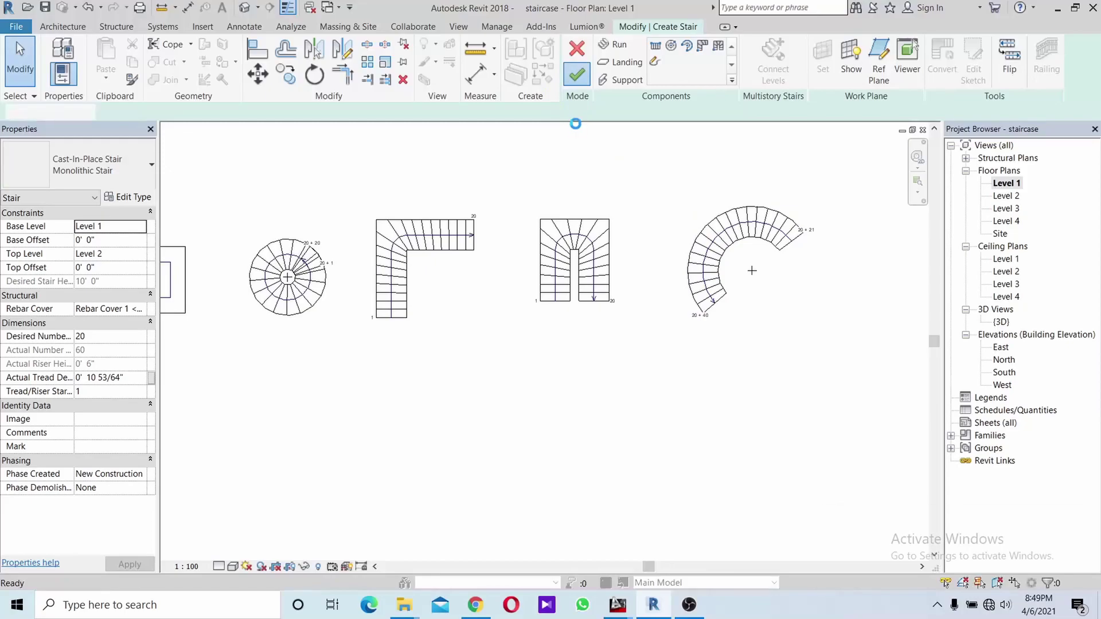
pyautogui.doubleClick(1001, 323)
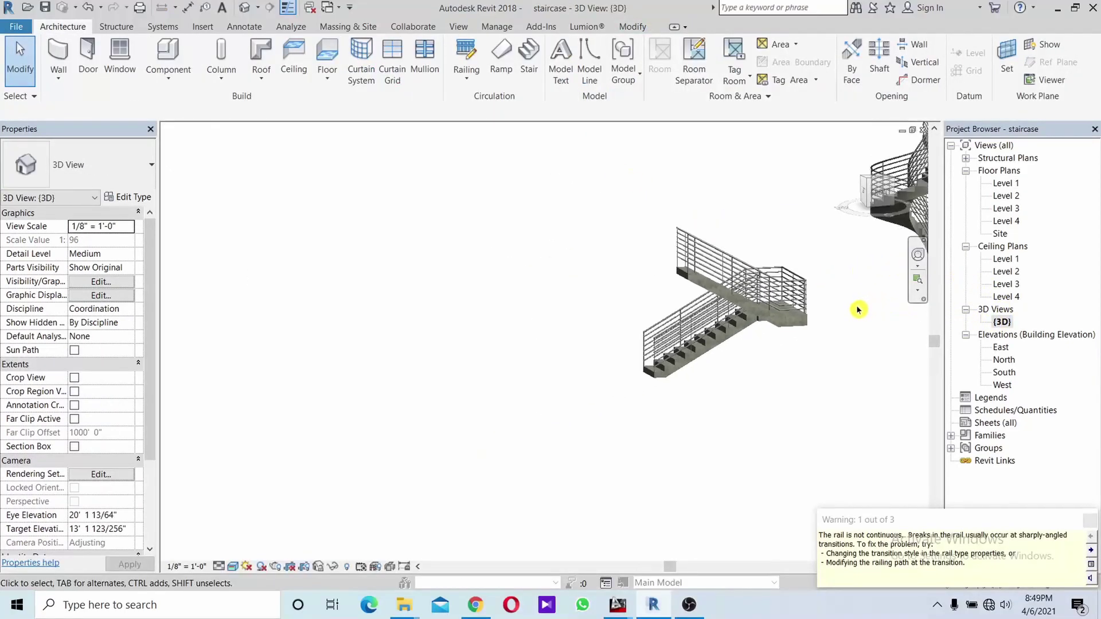
pyautogui.moveTo(786, 324); pyautogui.dragTo(528, 327, button='middle')
pyautogui.moveTo(614, 363)
pyautogui.mouseDown(button='middle')
pyautogui.moveTo(457, 368)
pyautogui.moveTo(678, 284)
pyautogui.moveTo(431, 324)
pyautogui.moveTo(644, 373)
pyautogui.moveTo(759, 330)
pyautogui.moveTo(479, 353)
pyautogui.moveTo(569, 382)
pyautogui.moveTo(535, 327)
pyautogui.mouseUp(button='middle')
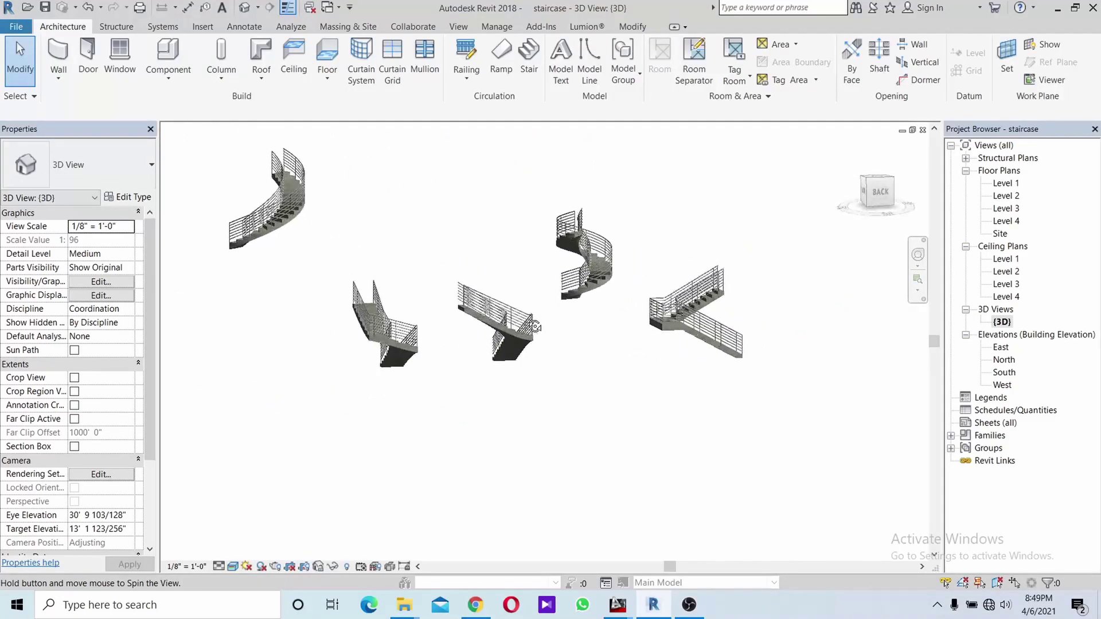
pyautogui.doubleClick(1000, 347)
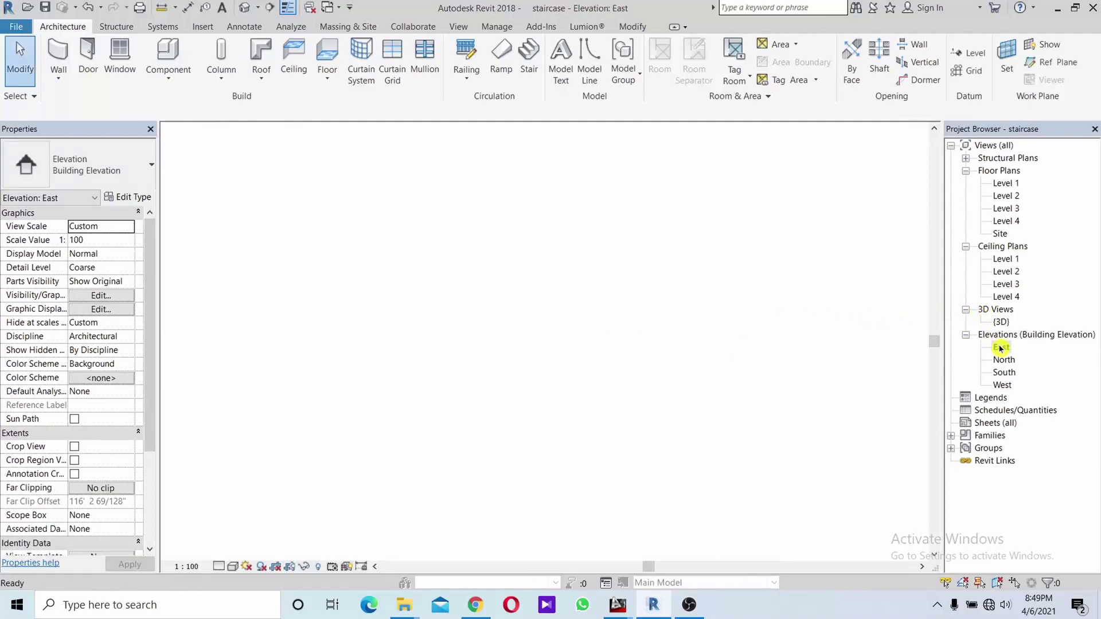
# - Select the Level 3–4 curved stair in the South elevation, then return to the Level 1 plan
pyautogui.doubleClick(1003, 374)
pyautogui.moveTo(788, 361)
pyautogui.mouseDown(button='middle')
pyautogui.moveTo(769, 322)
pyautogui.moveTo(679, 290)
pyautogui.mouseUp(button='middle')
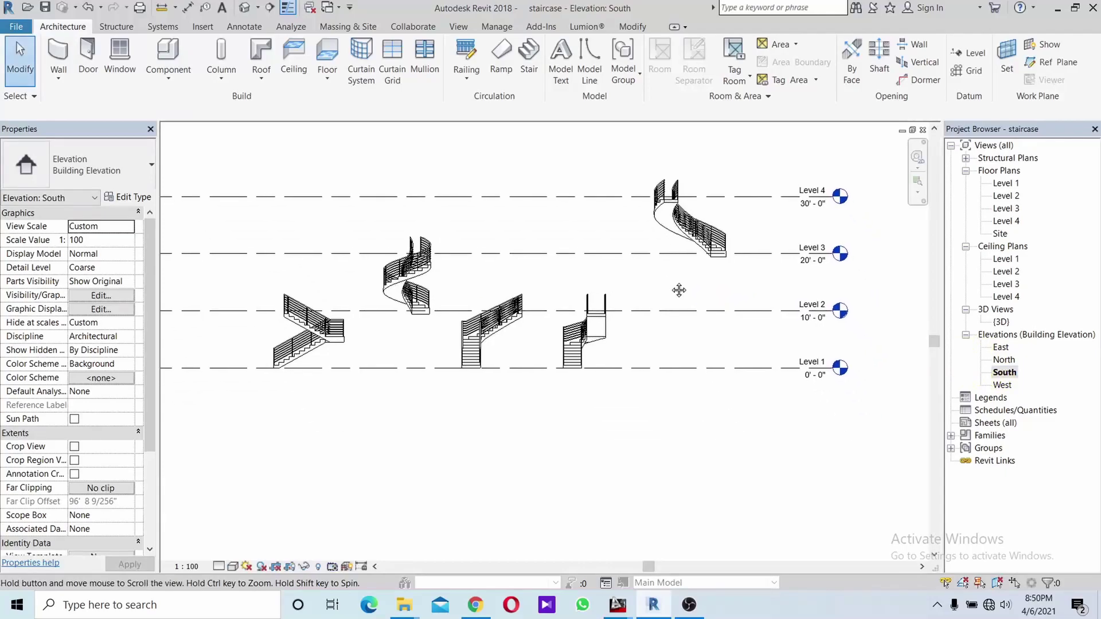
pyautogui.moveTo(618, 151); pyautogui.dragTo(739, 267)
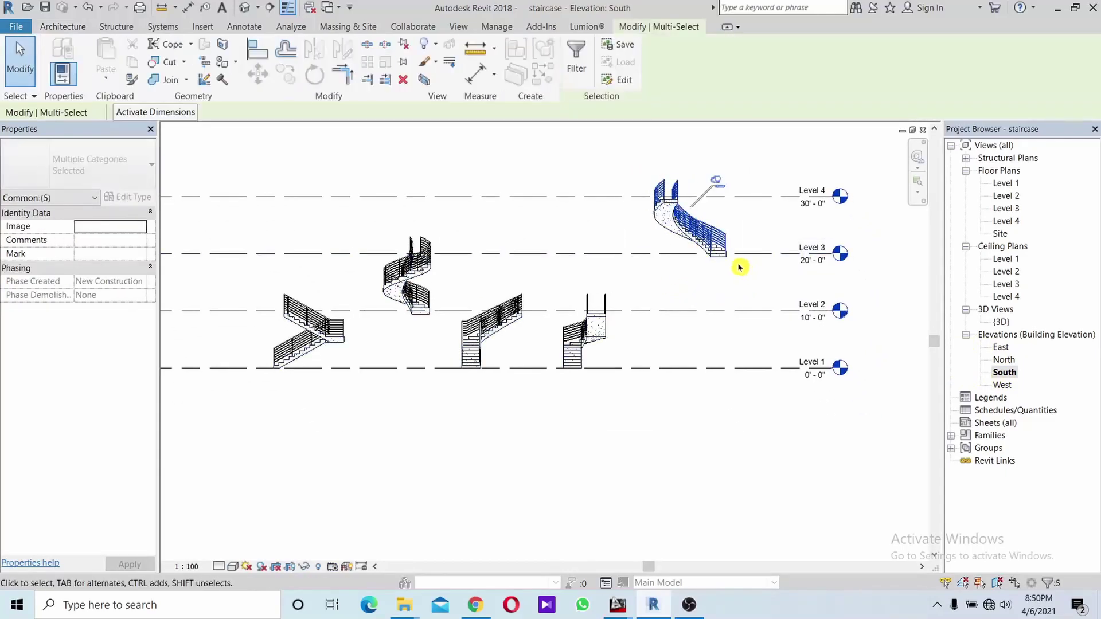
pyautogui.moveTo(647, 279); pyautogui.dragTo(632, 293, button='middle')
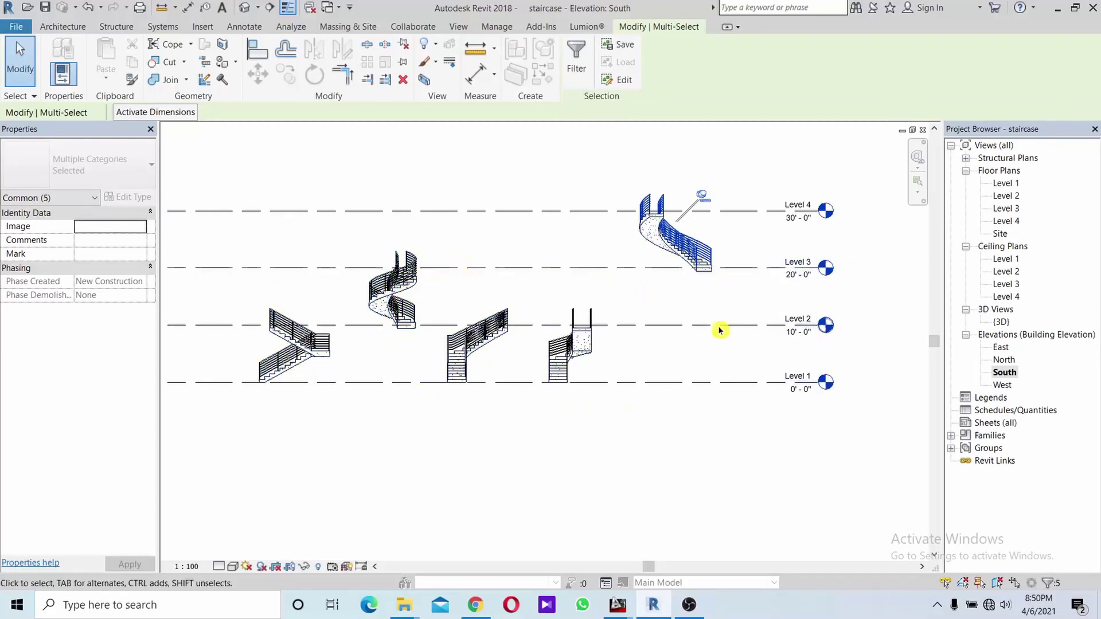
pyautogui.doubleClick(1008, 184)
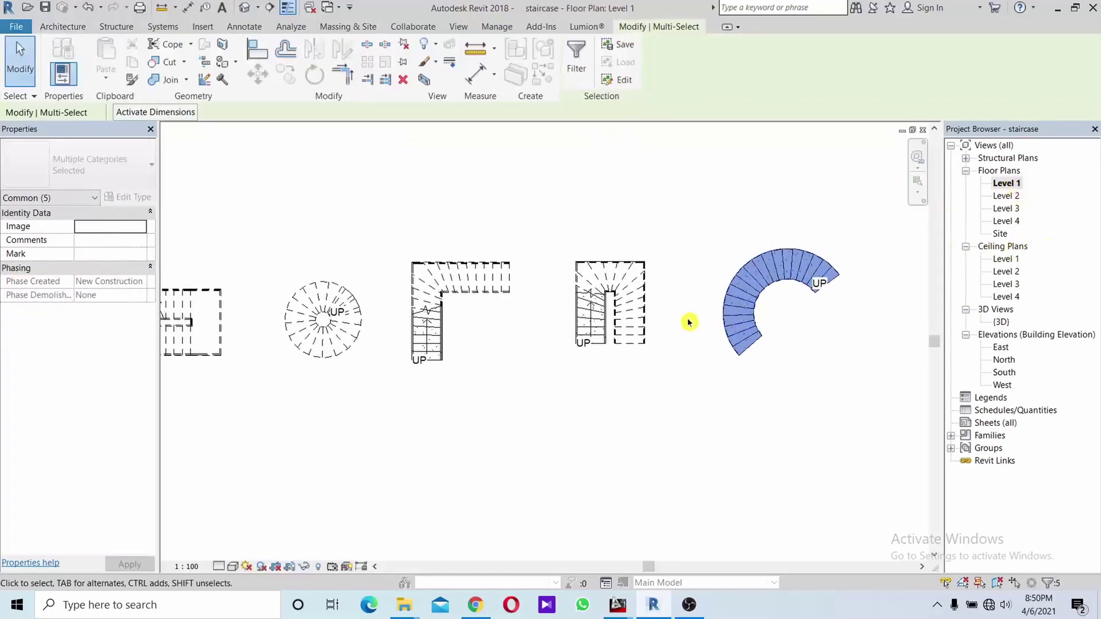
# - Window-select and delete all the stairs, then centre the empty plan between the elevation markers
pyautogui.scroll(-2, 687, 322)
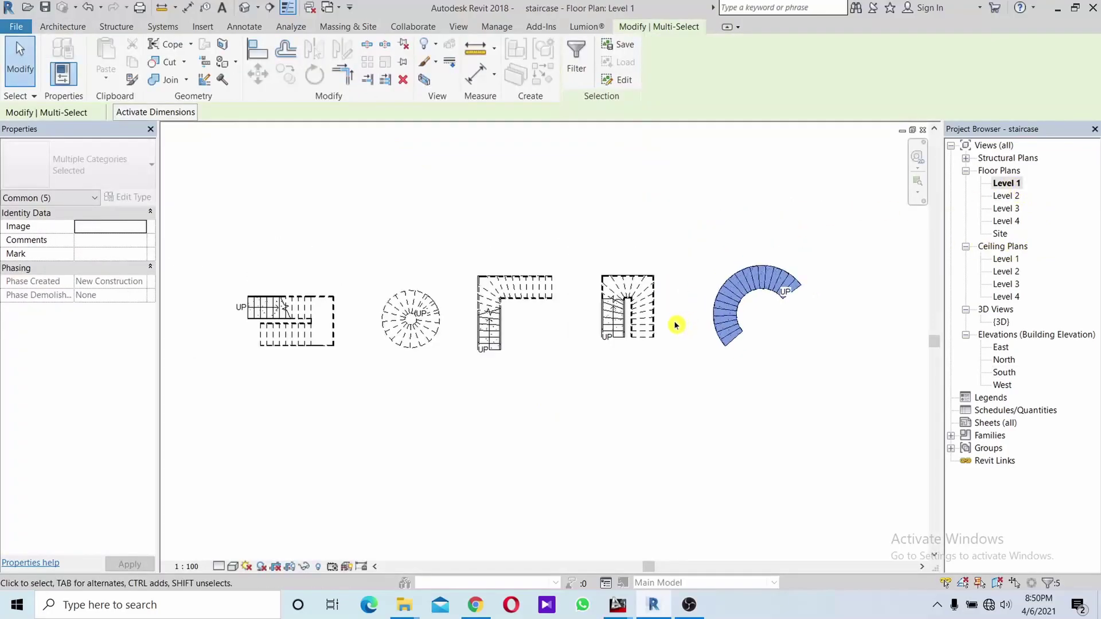
pyautogui.moveTo(675, 325); pyautogui.dragTo(706, 335, button='middle')
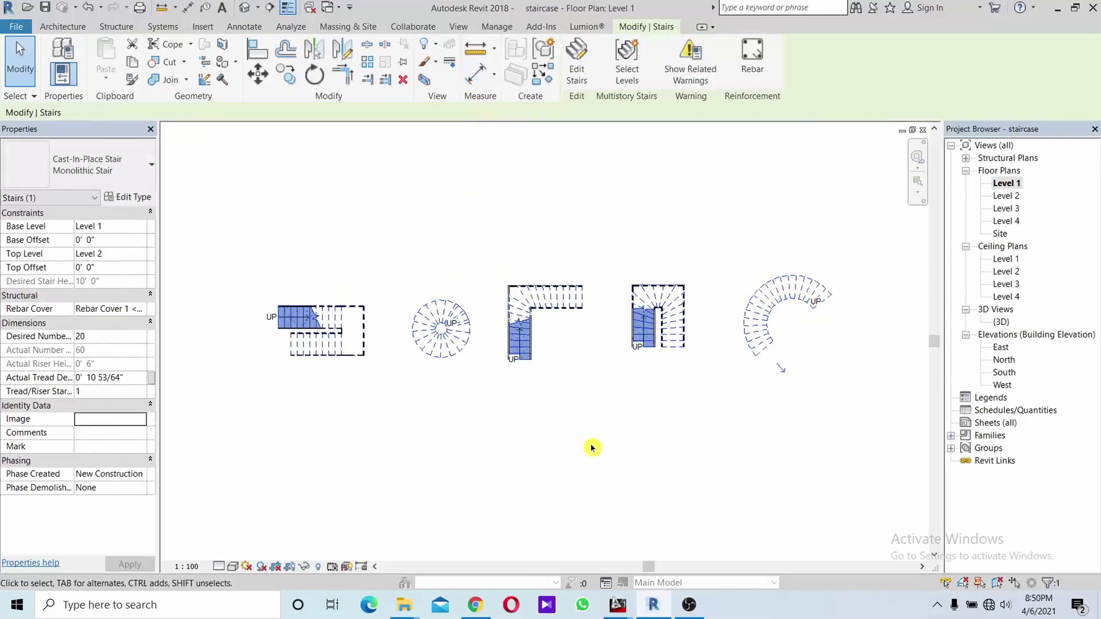
pyautogui.press('Delete')
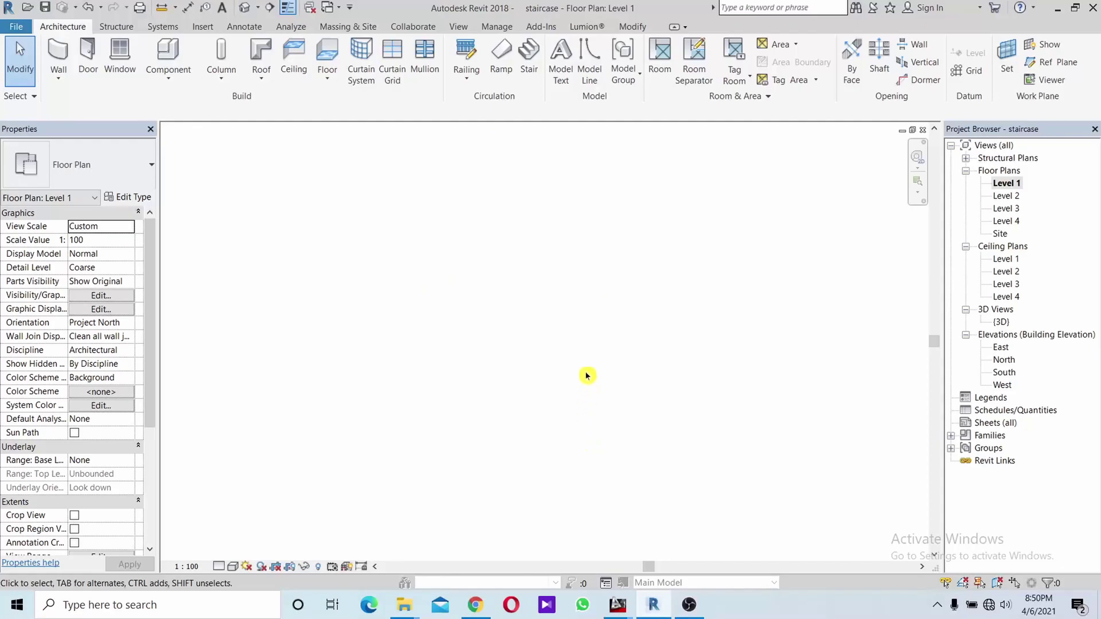
pyautogui.scroll(-2, 587, 369)
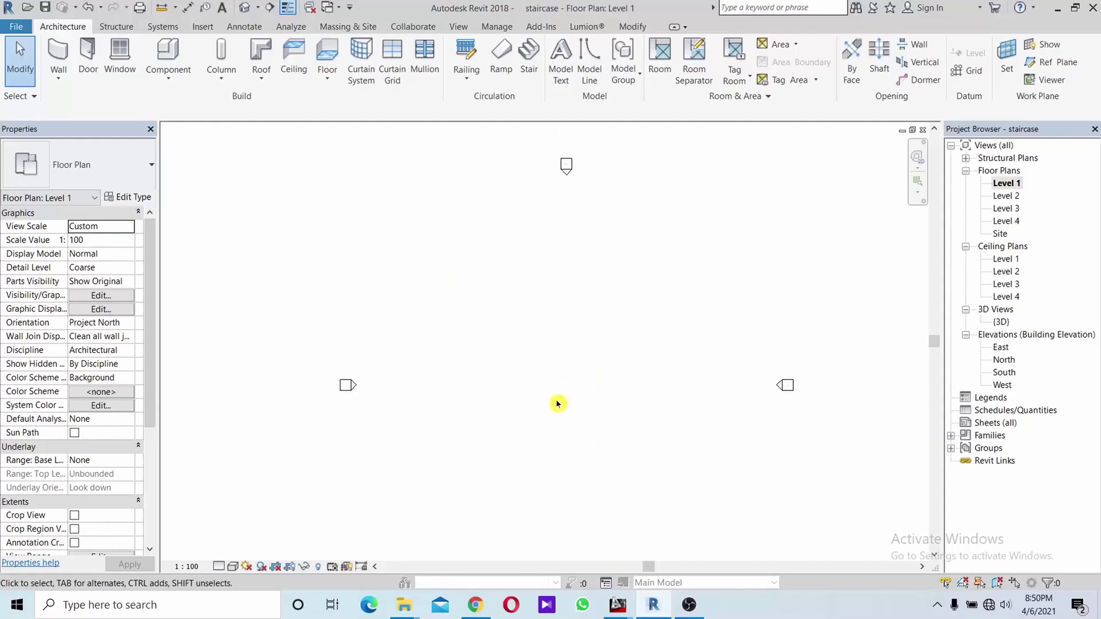
pyautogui.moveTo(557, 404); pyautogui.dragTo(568, 386, button='middle')
pyautogui.scroll(1, 562, 381)
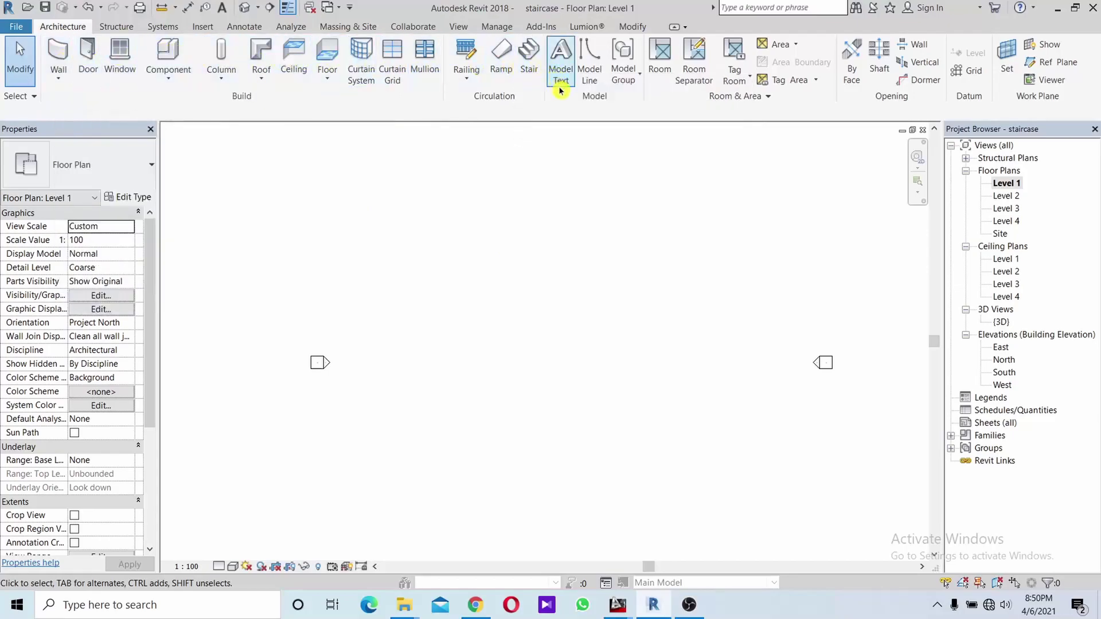
# - Sketch a 10-foot by 3-foot model-line rectangle on the Level 1 plan
pyautogui.click(587, 72)
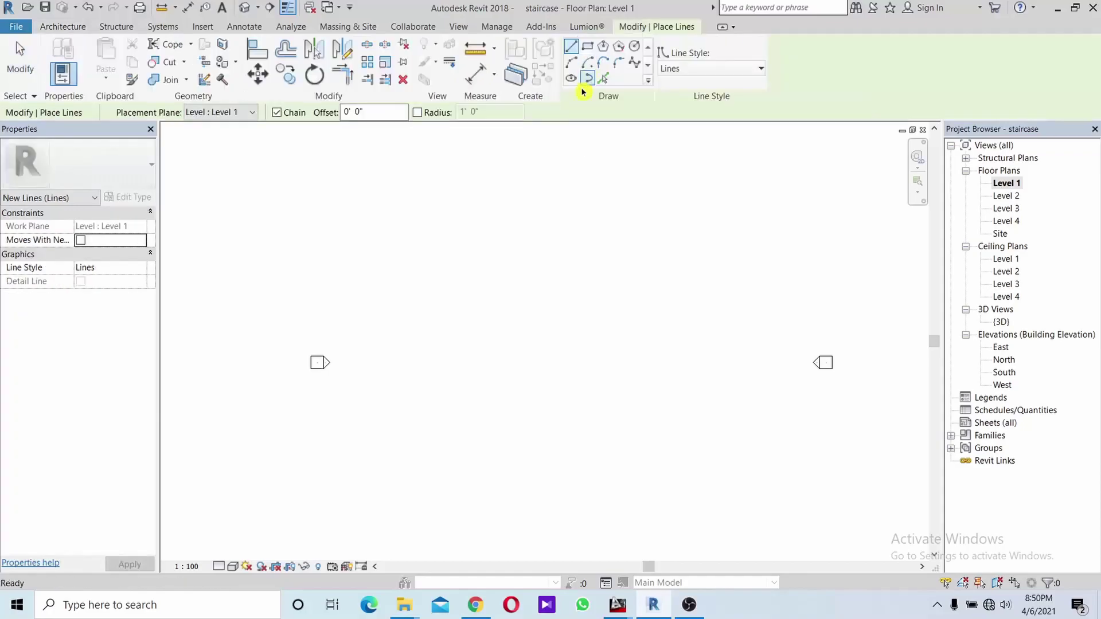
pyautogui.moveTo(591, 286); pyautogui.dragTo(544, 176, button='middle')
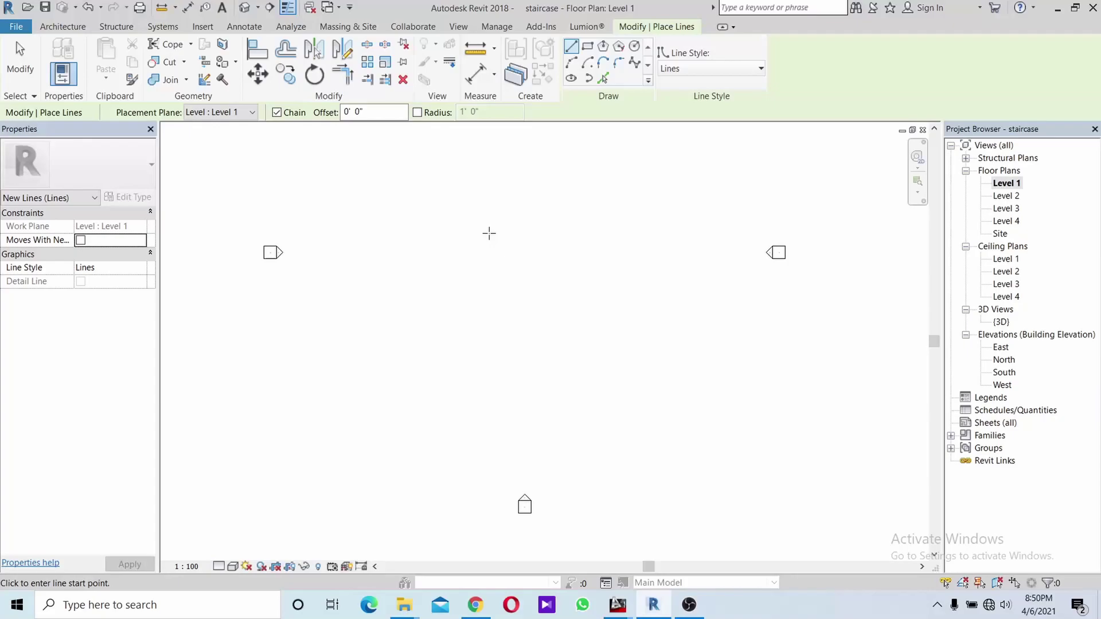
pyautogui.click(484, 234)
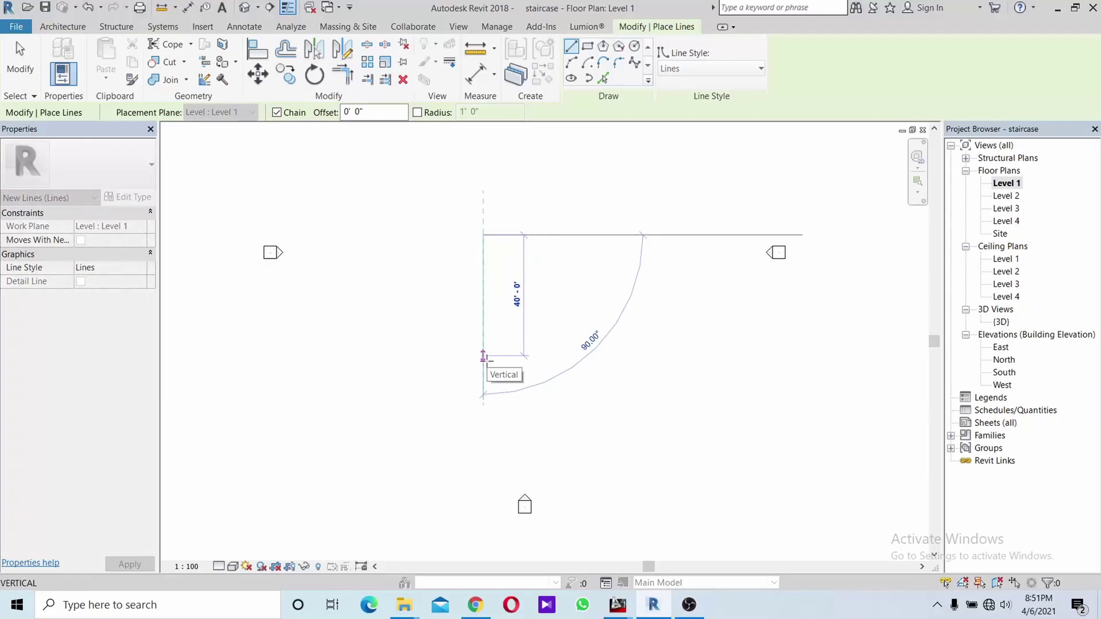
pyautogui.write('3')
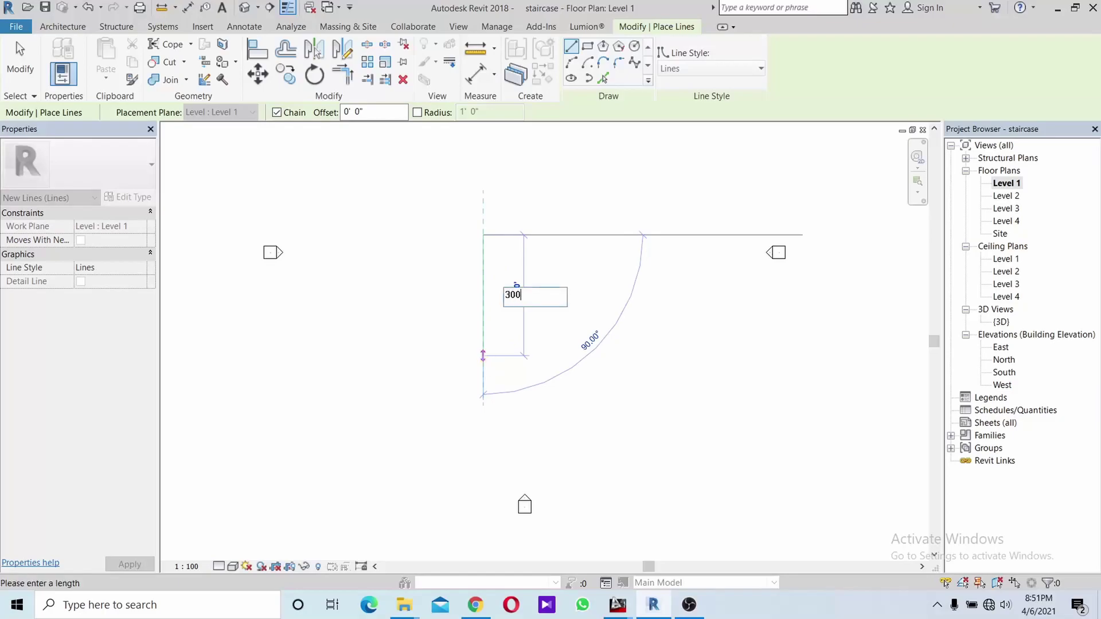
pyautogui.write('0')
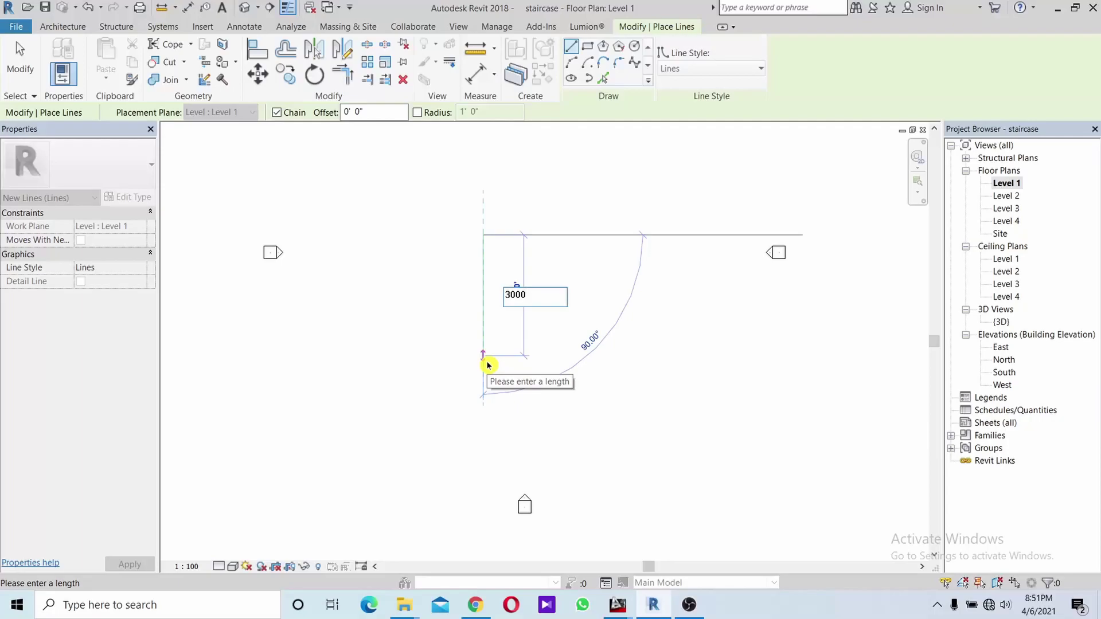
pyautogui.press('BackSpace')
pyautogui.press('BackSpace')
pyautogui.press('BackSpace')
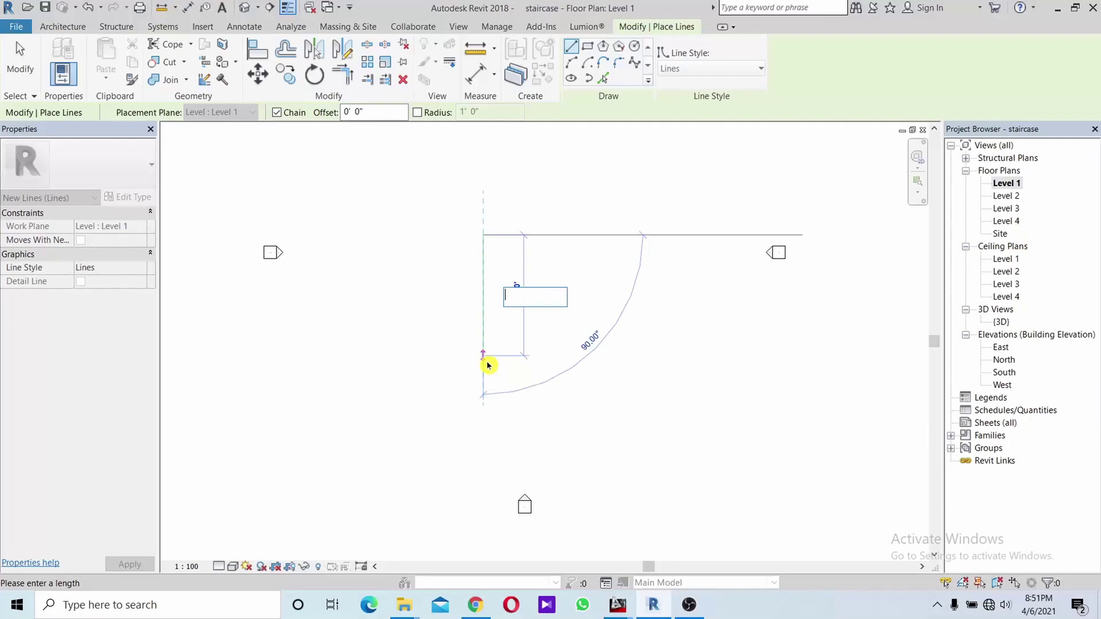
pyautogui.write('10')
pyautogui.press('Return')
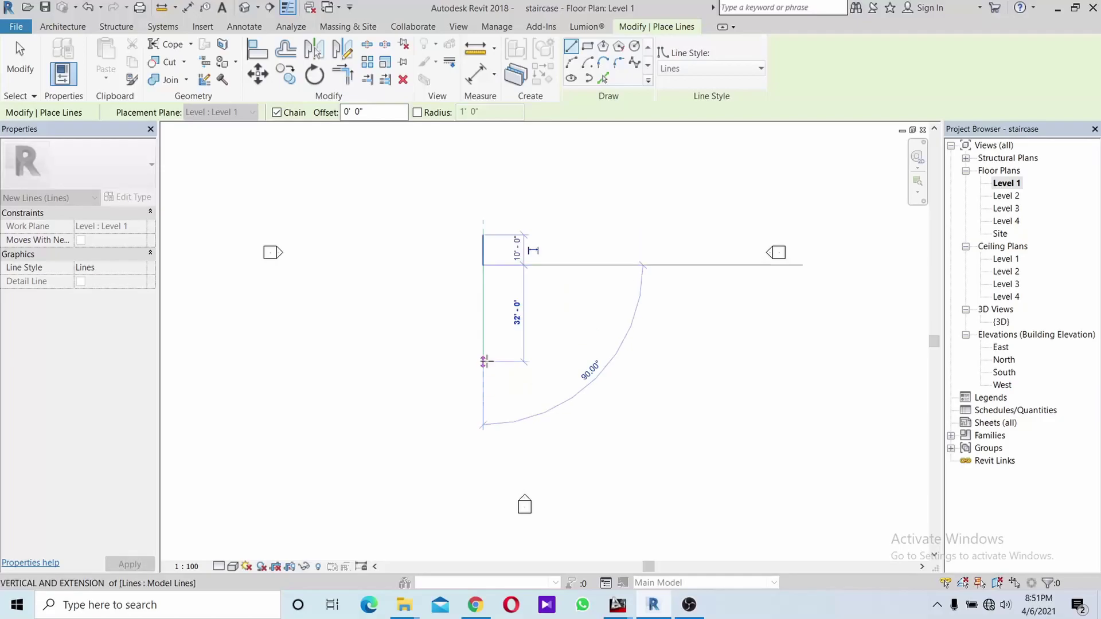
pyautogui.scroll(2, 491, 274)
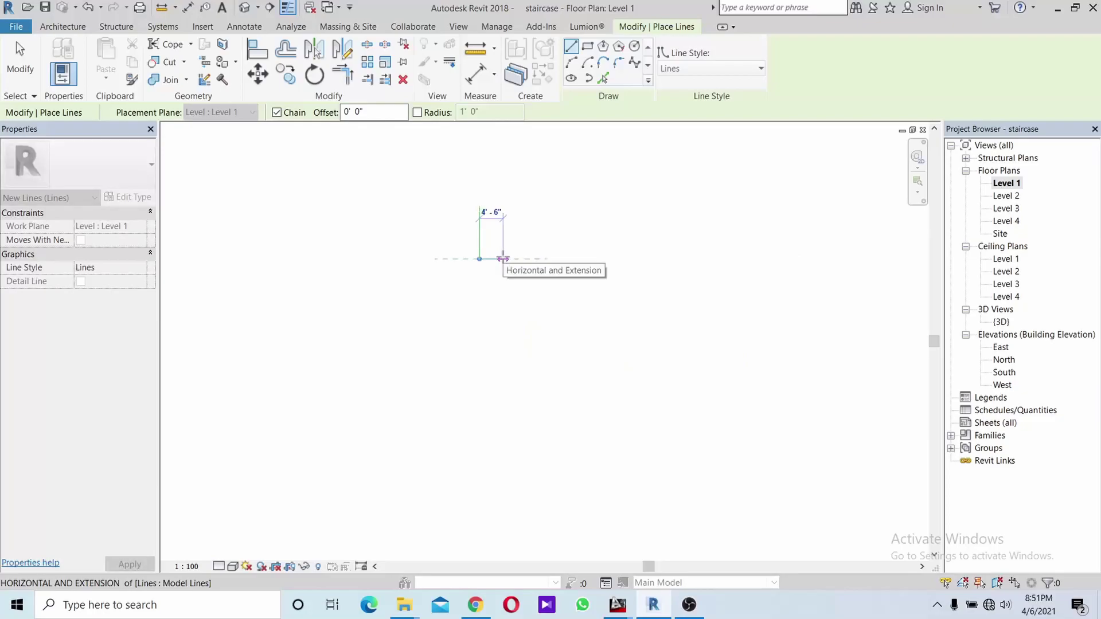
pyautogui.write('3')
pyautogui.press('Return')
pyautogui.scroll(2, 502, 259)
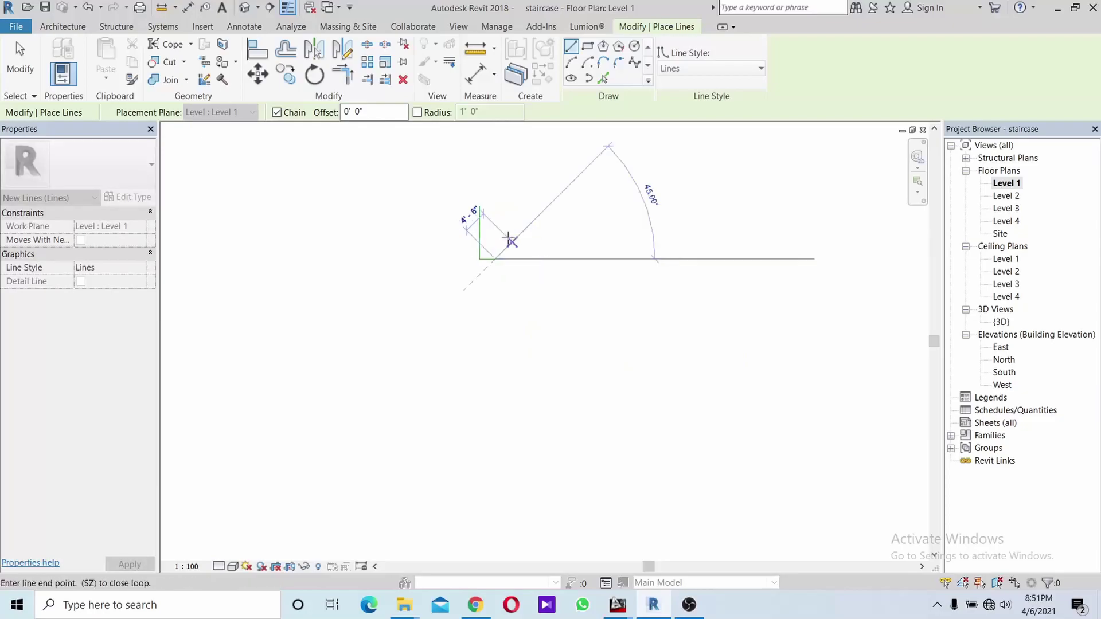
pyautogui.click(485, 181)
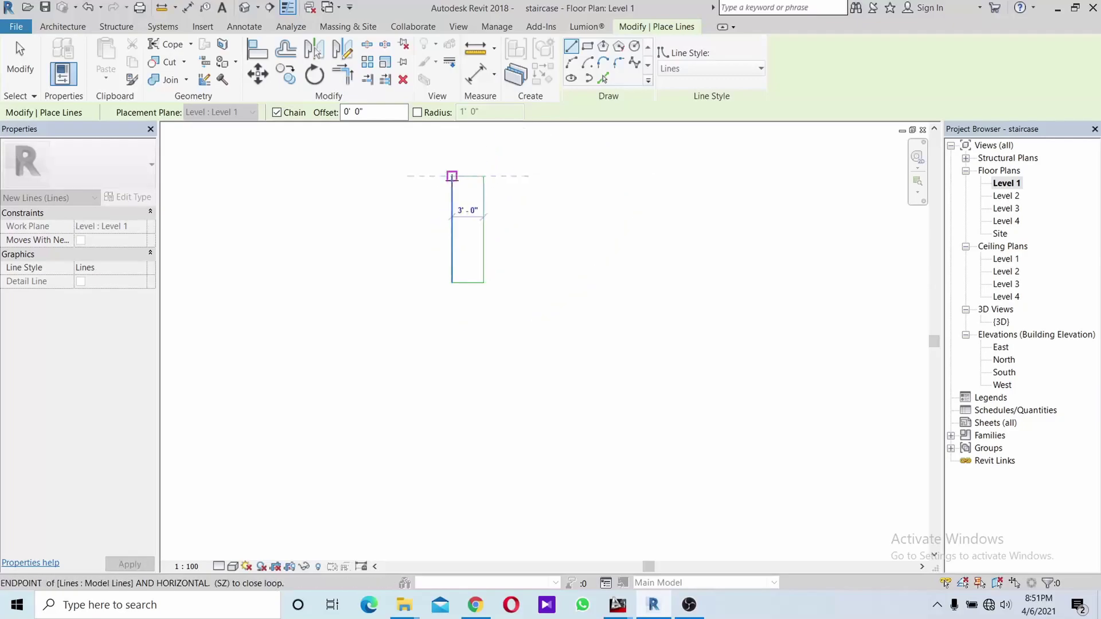
pyautogui.click(451, 176)
# - Draw a 3-foot model-line square beside the rectangle
pyautogui.moveTo(520, 165); pyautogui.dragTo(501, 253, button='middle')
pyautogui.click(501, 253)
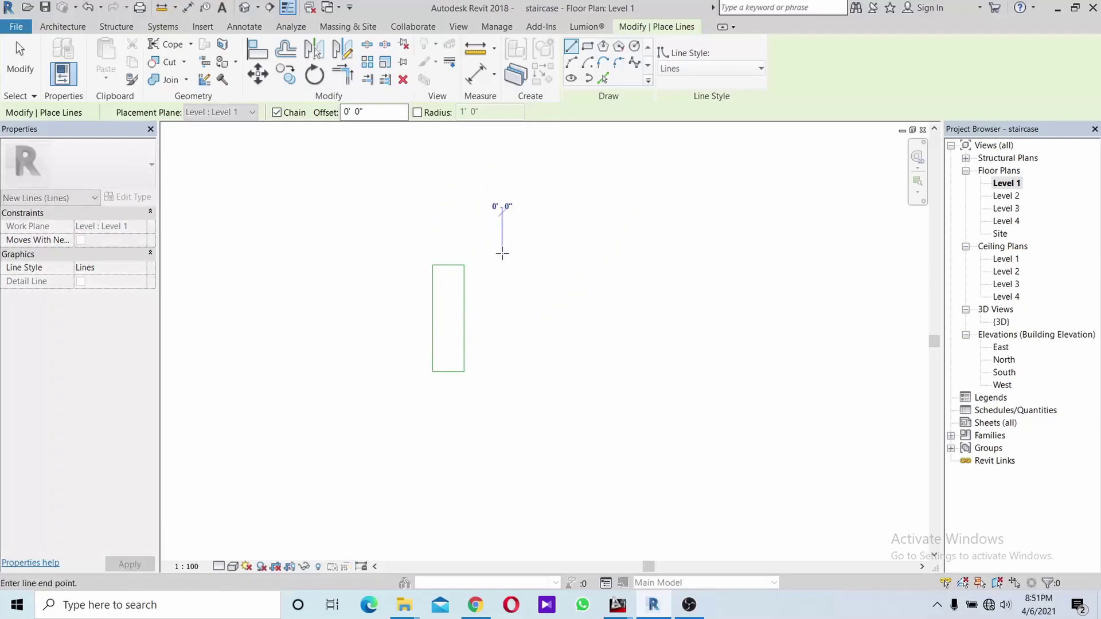
pyautogui.write('3')
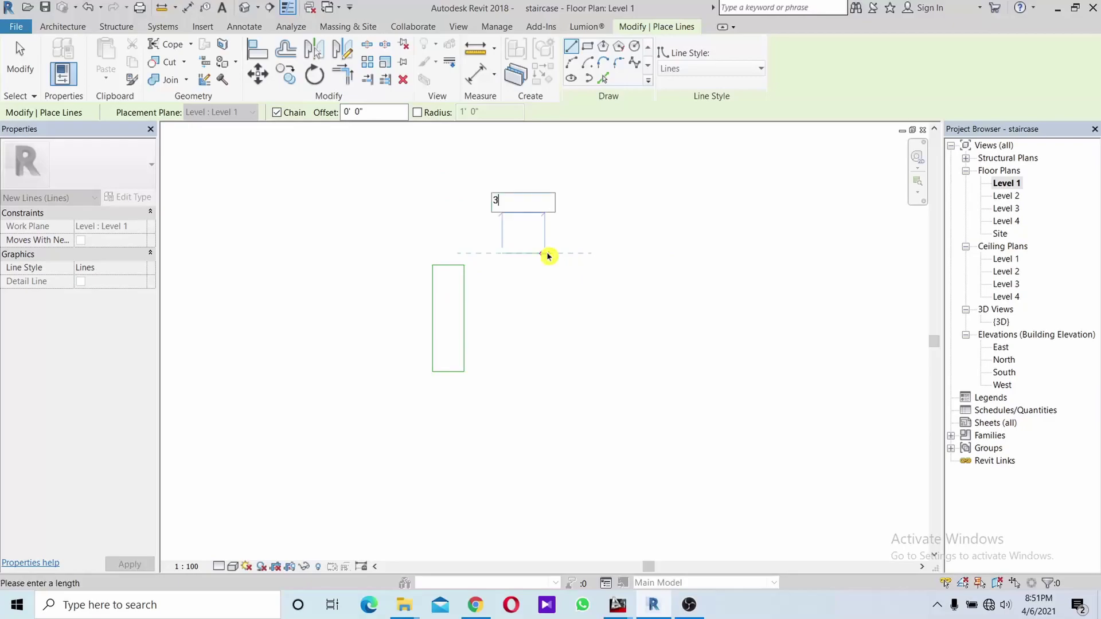
pyautogui.press('Return')
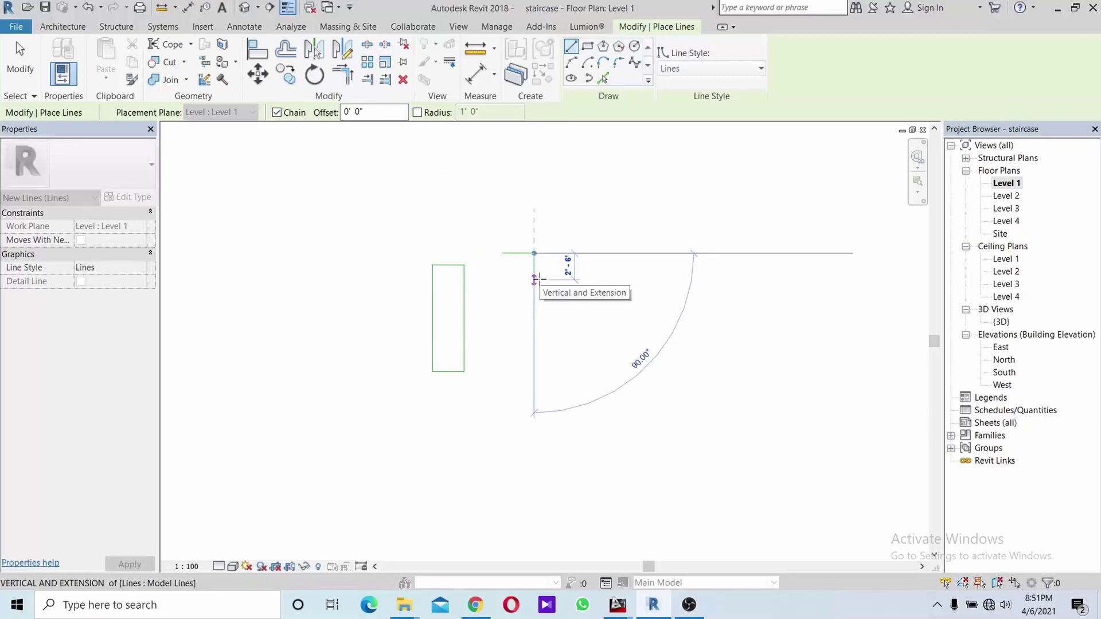
pyautogui.click(534, 279)
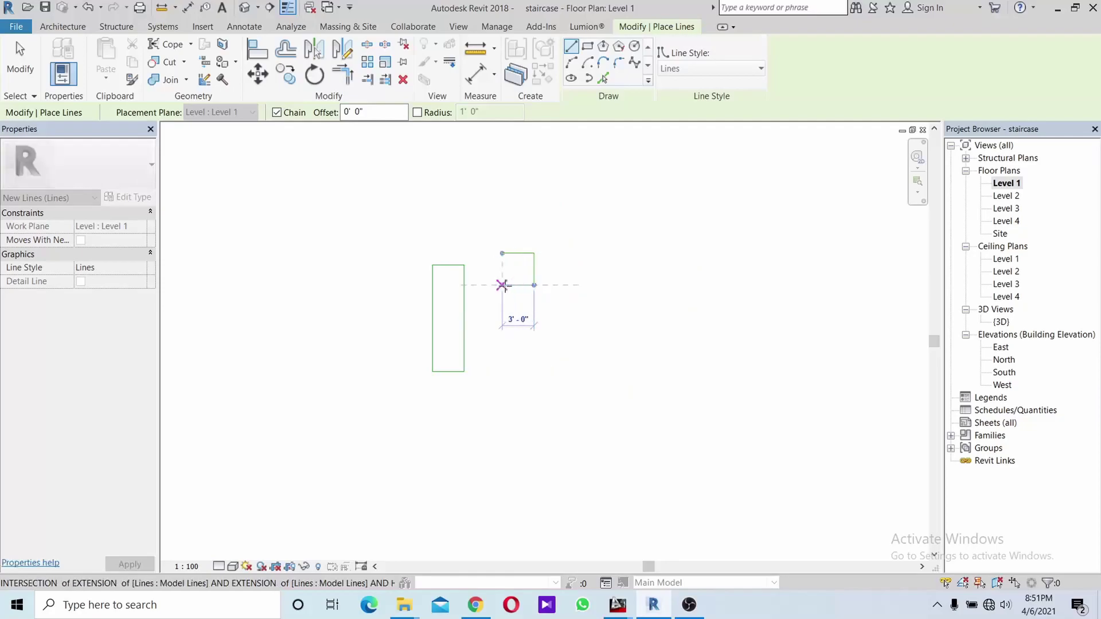
pyautogui.click(503, 284)
pyautogui.click(501, 253)
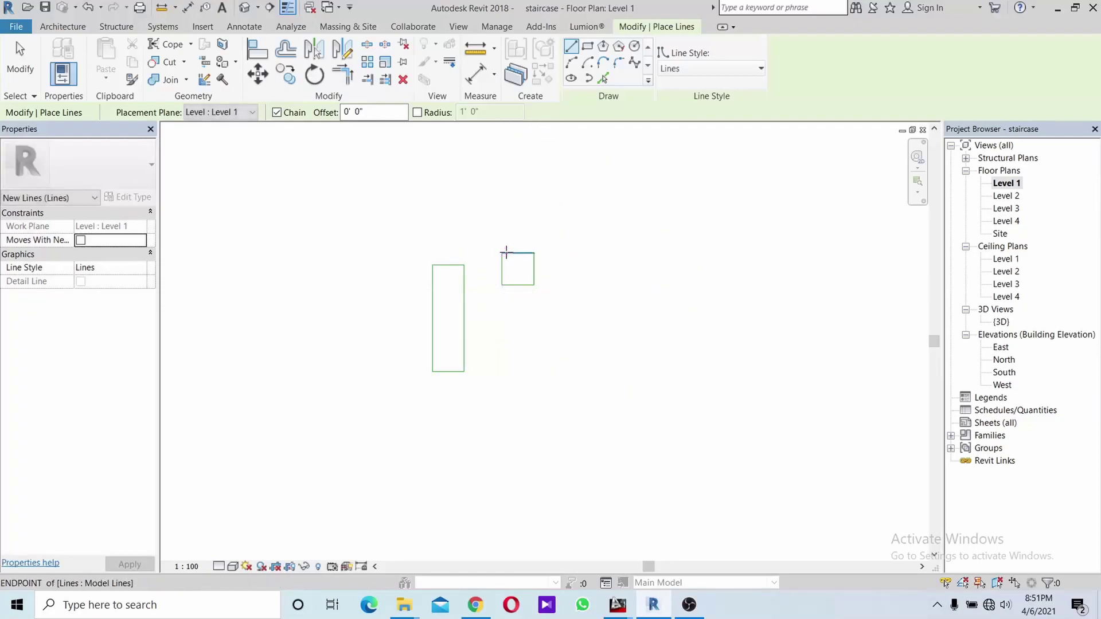
pyautogui.press('Escape')
pyautogui.press('Escape')
# - Move the square so its bottom-left corner snaps to the rectangle's top-right corner, then reselect it
pyautogui.moveTo(504, 242); pyautogui.dragTo(591, 323)
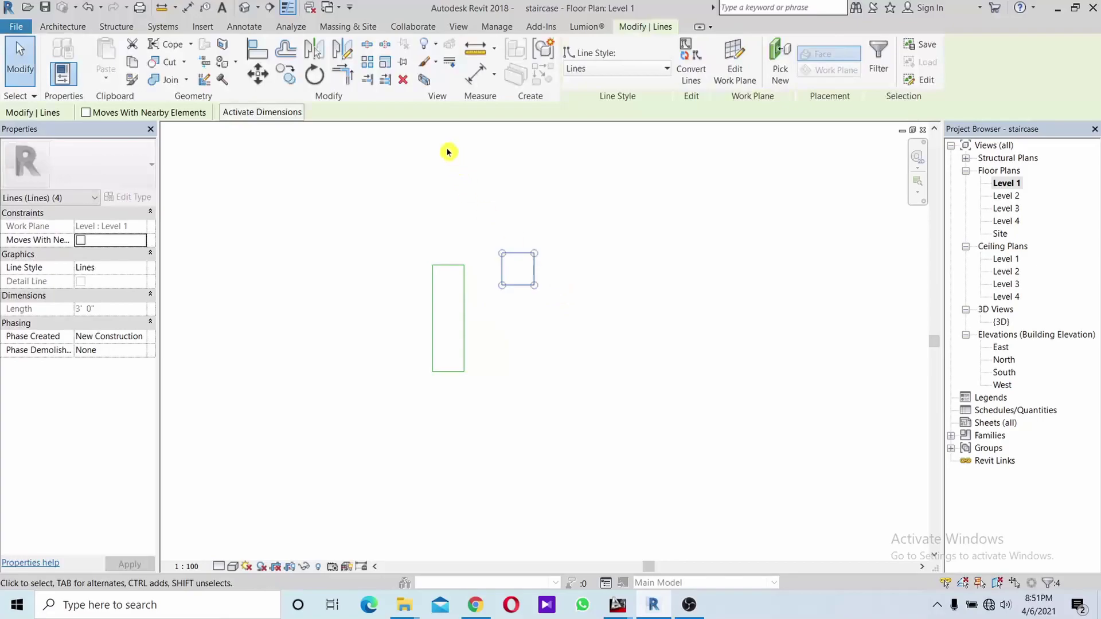
pyautogui.click(258, 74)
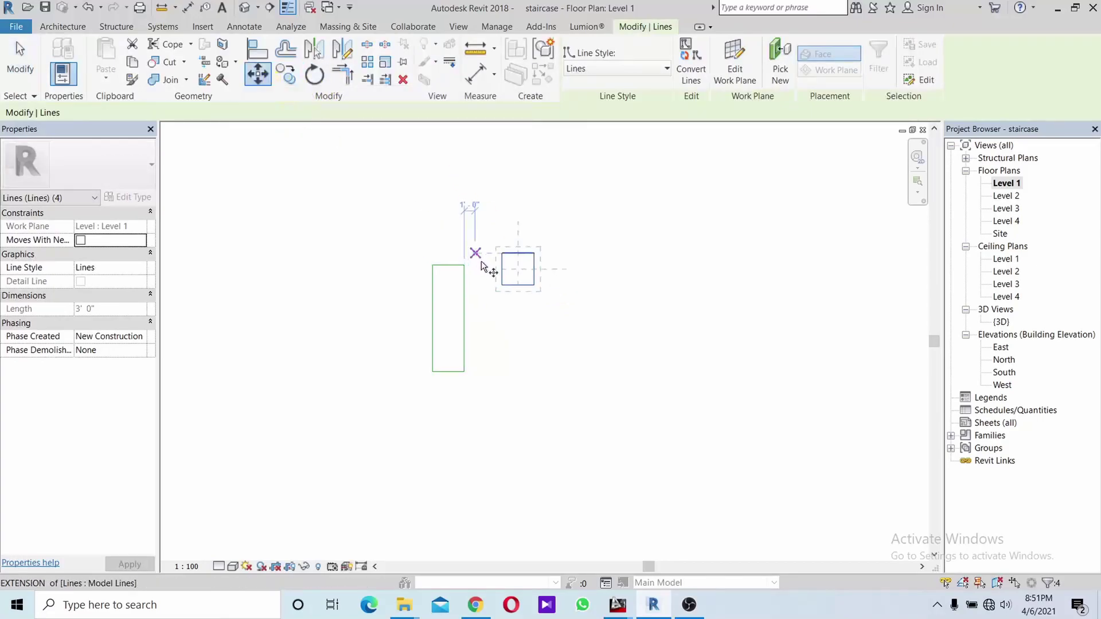
pyautogui.click(502, 285)
pyautogui.click(463, 265)
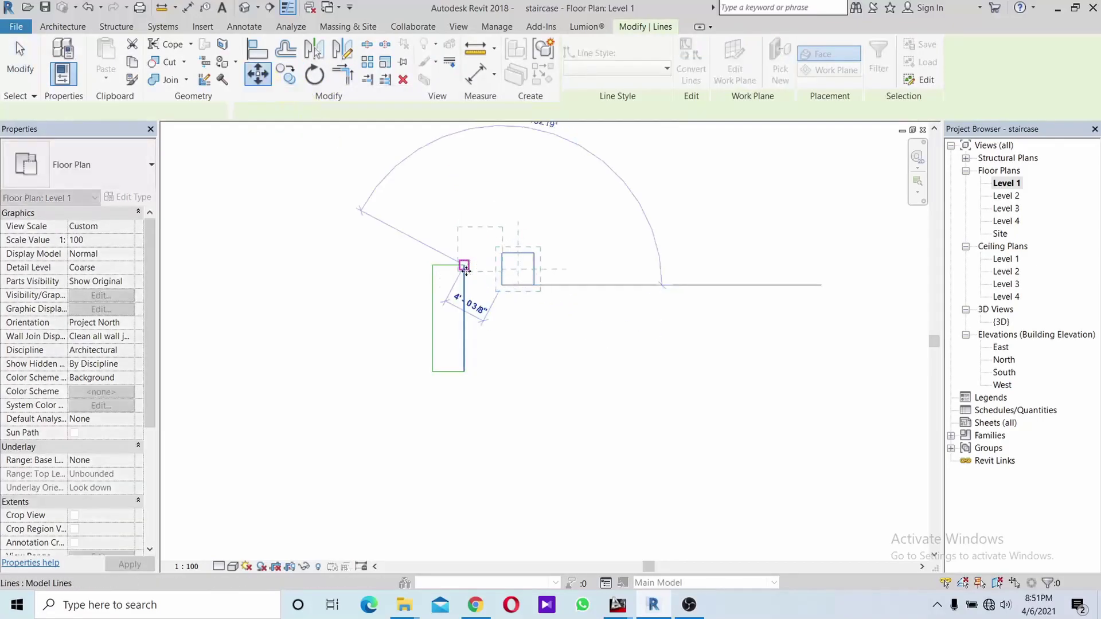
pyautogui.click(450, 214)
pyautogui.moveTo(445, 206); pyautogui.dragTo(527, 287)
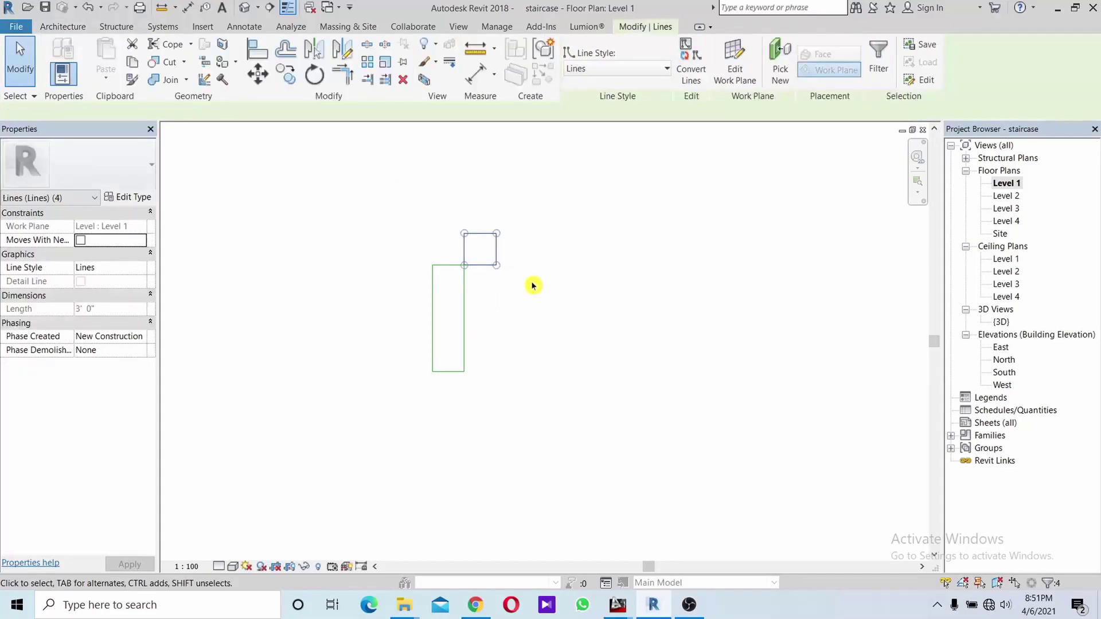
# - Rotate the square 45° from a horizontal start ray into a diamond, redoing an inaccurate first try
pyautogui.click(314, 75)
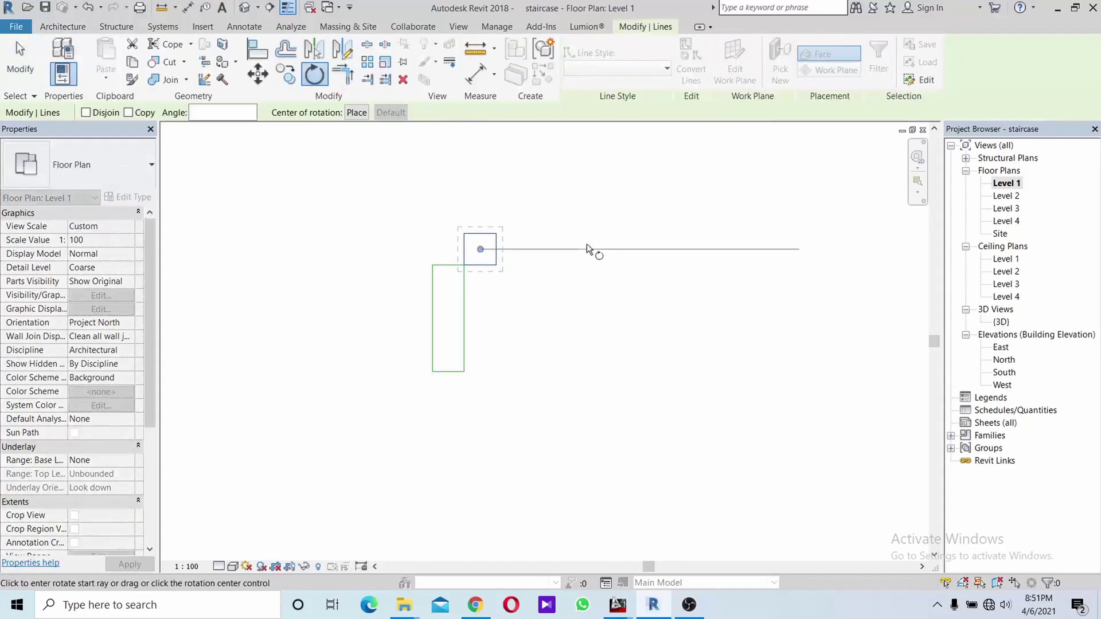
pyautogui.click(593, 250)
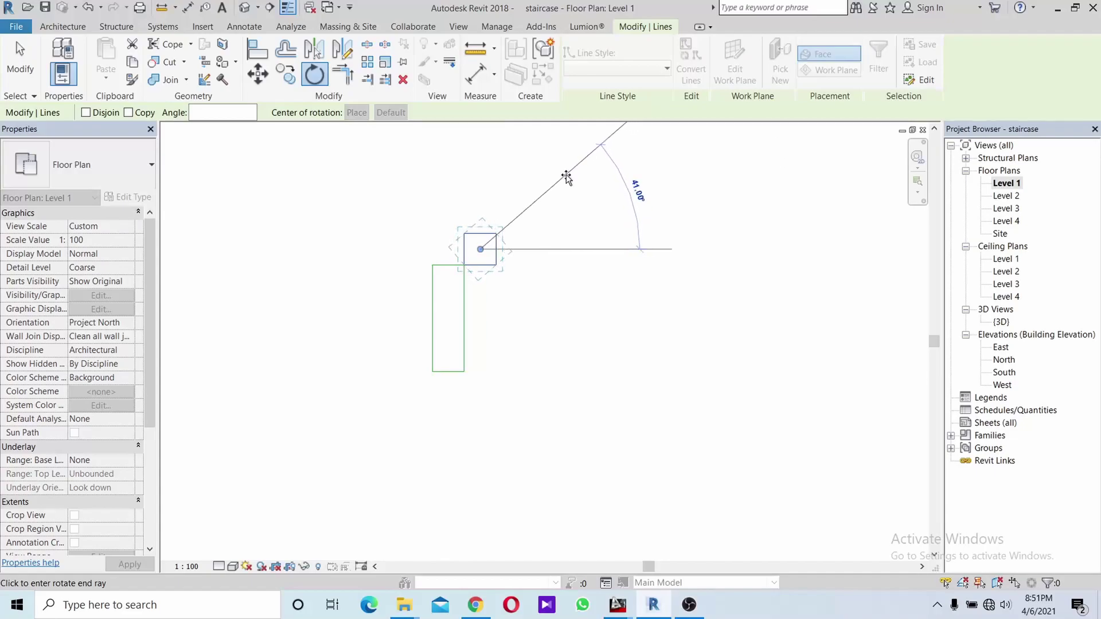
pyautogui.click(569, 180)
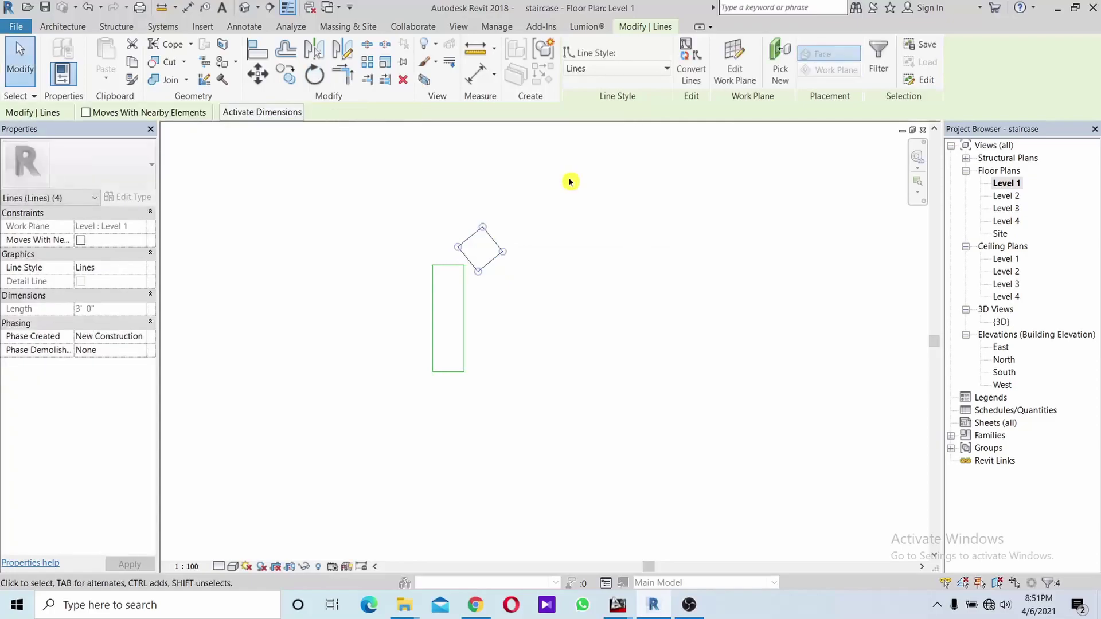
pyautogui.hotkey('ctrl', 'z')
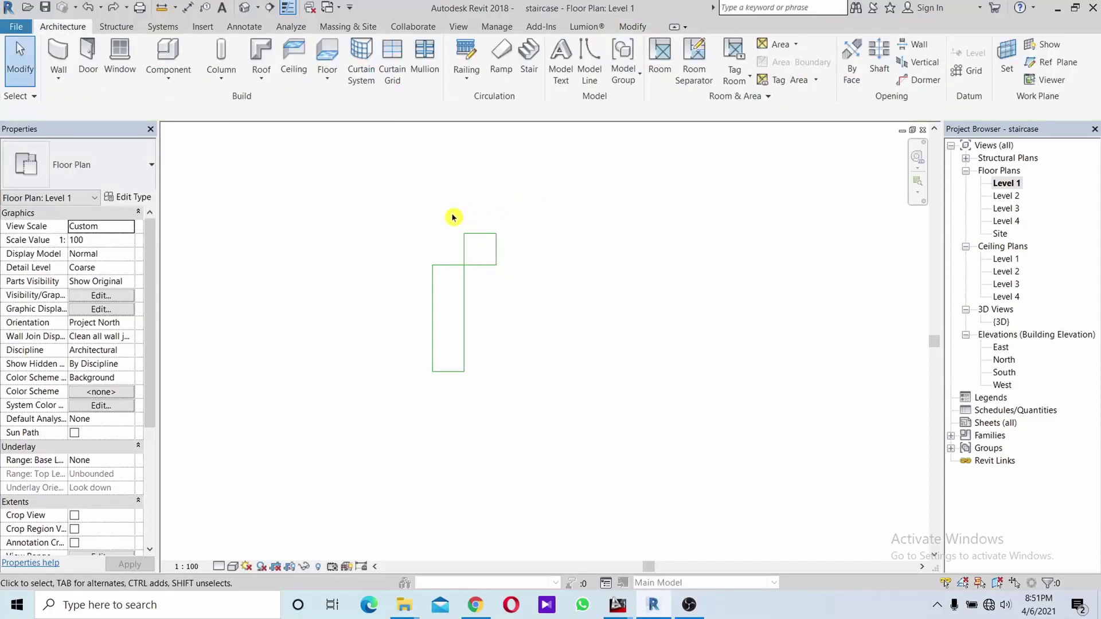
pyautogui.moveTo(453, 216); pyautogui.dragTo(535, 277)
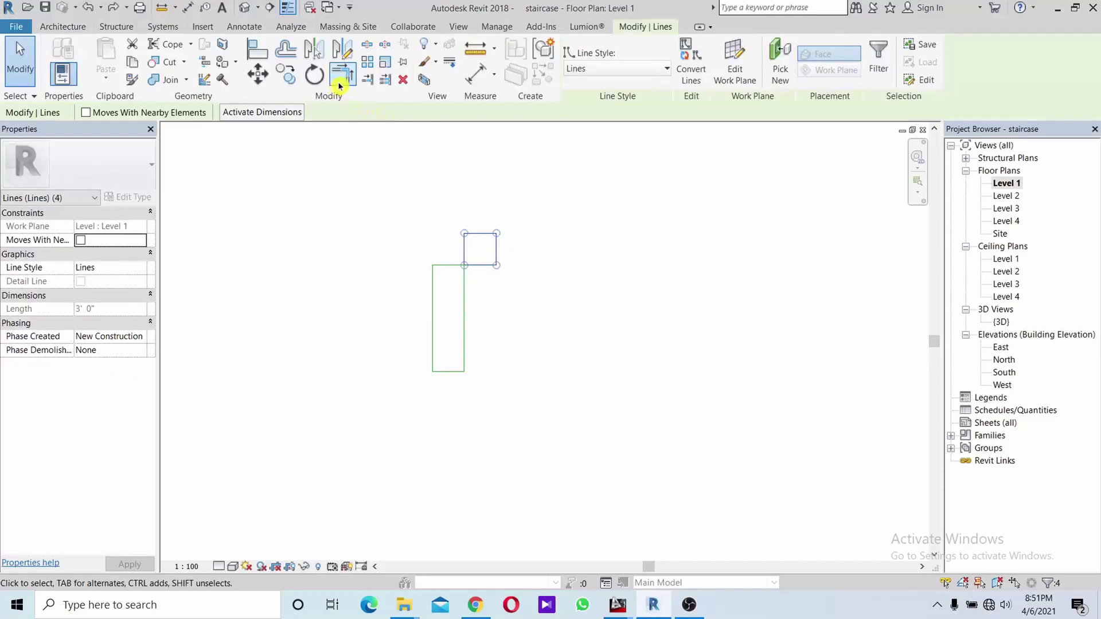
pyautogui.click(314, 74)
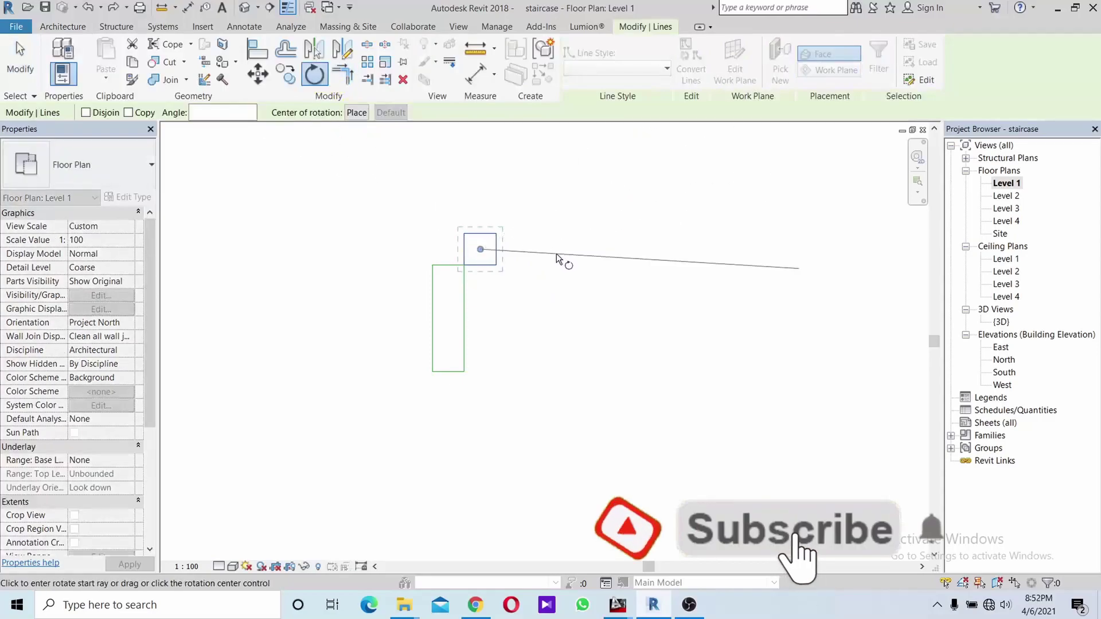
pyautogui.click(562, 249)
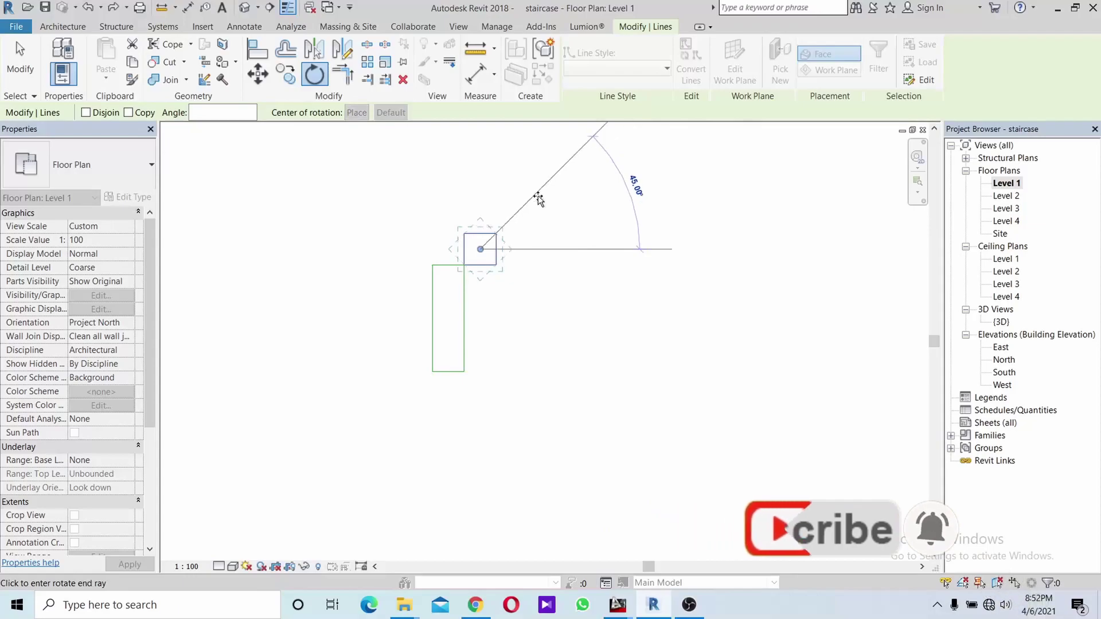
pyautogui.click(538, 199)
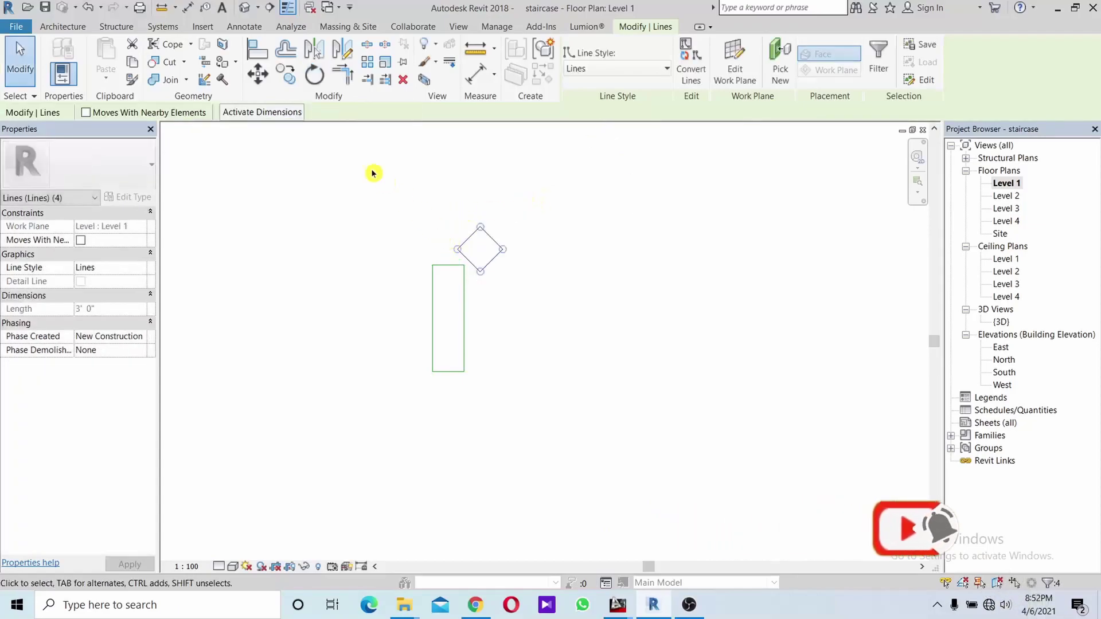
# - Move the diamond so its bottom point sits on the rectangle's top-right corner
pyautogui.click(258, 73)
pyautogui.click(480, 272)
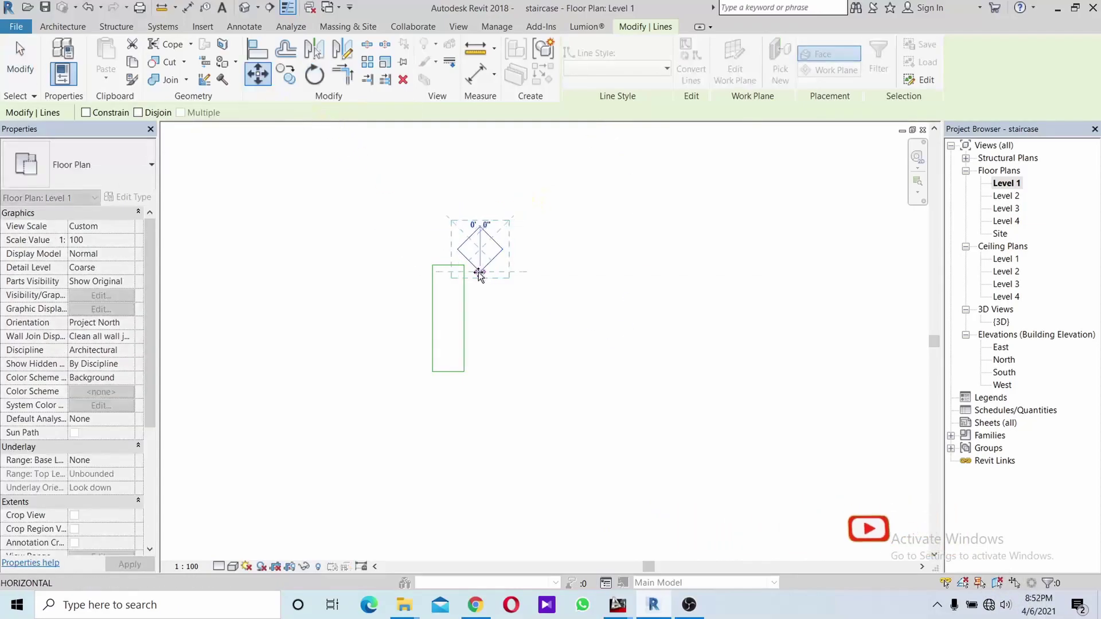
pyautogui.scroll(4, 463, 266)
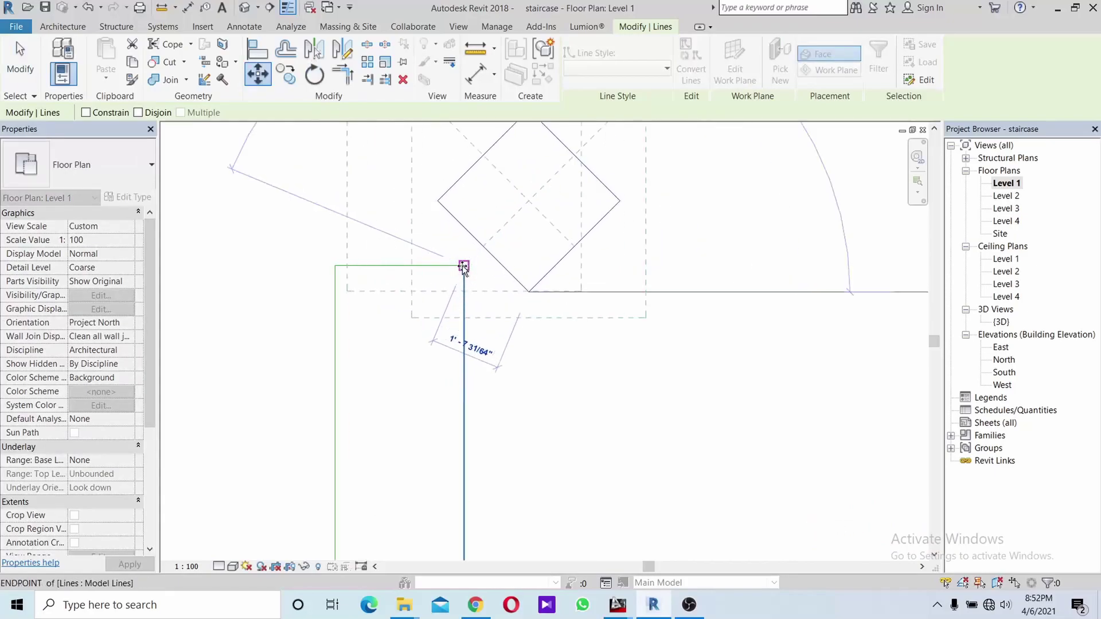
pyautogui.click(465, 265)
pyautogui.scroll(-2, 504, 281)
pyautogui.scroll(-1, 514, 309)
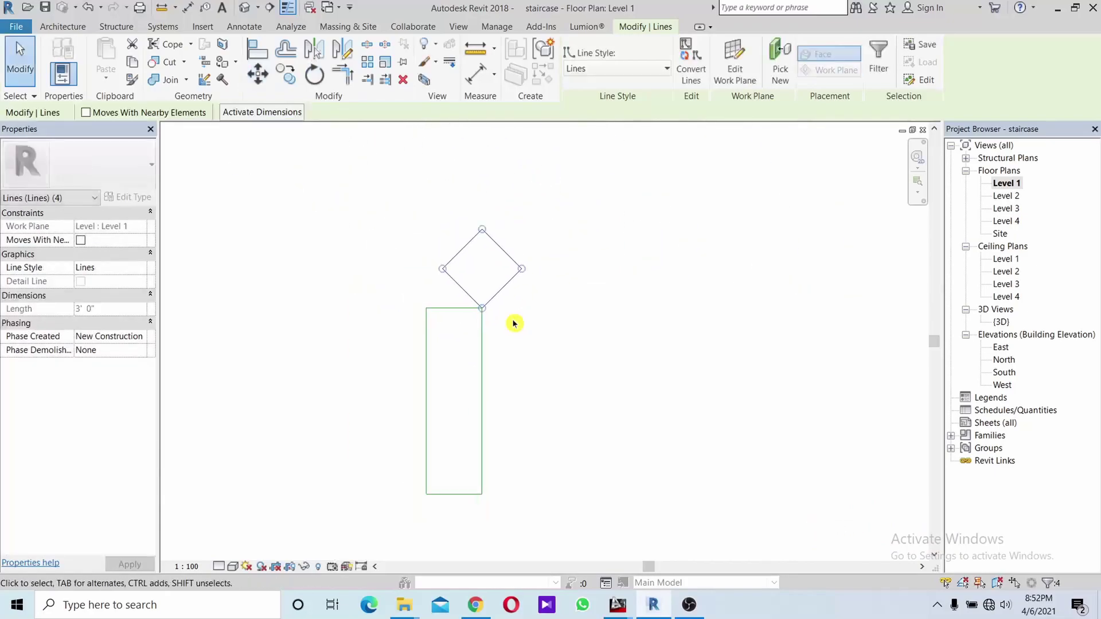
pyautogui.click(513, 324)
pyautogui.moveTo(510, 410); pyautogui.dragTo(498, 371, button='middle')
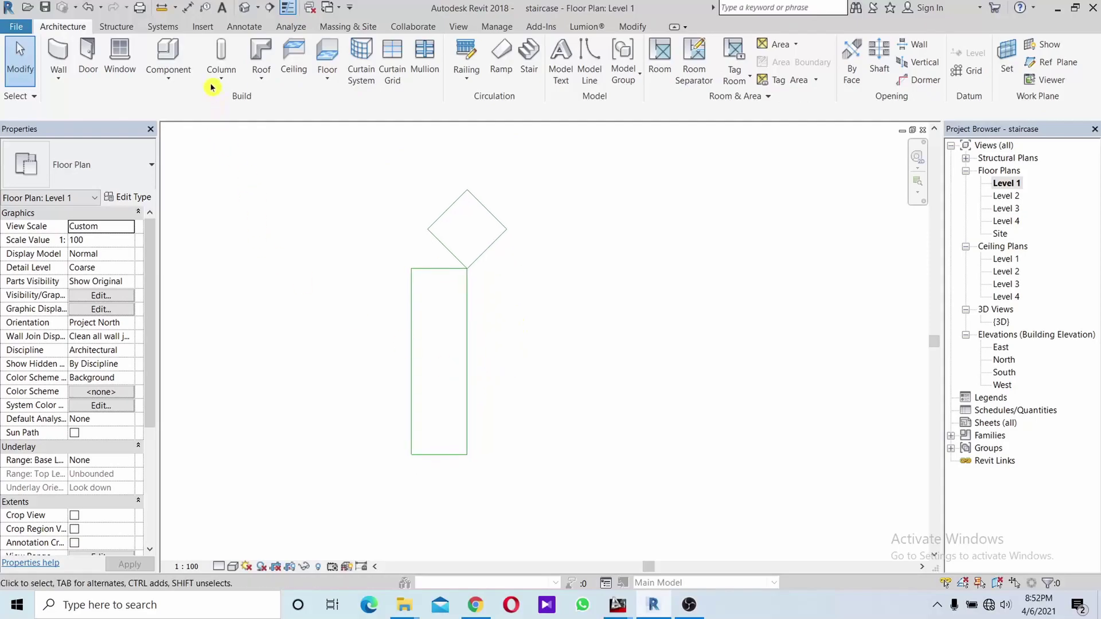
# - Check the rectangle top line's style, then activate the Model Line tool with the Lines style
pyautogui.moveTo(433, 269); pyautogui.dragTo(406, 194, button='middle')
pyautogui.click(436, 196)
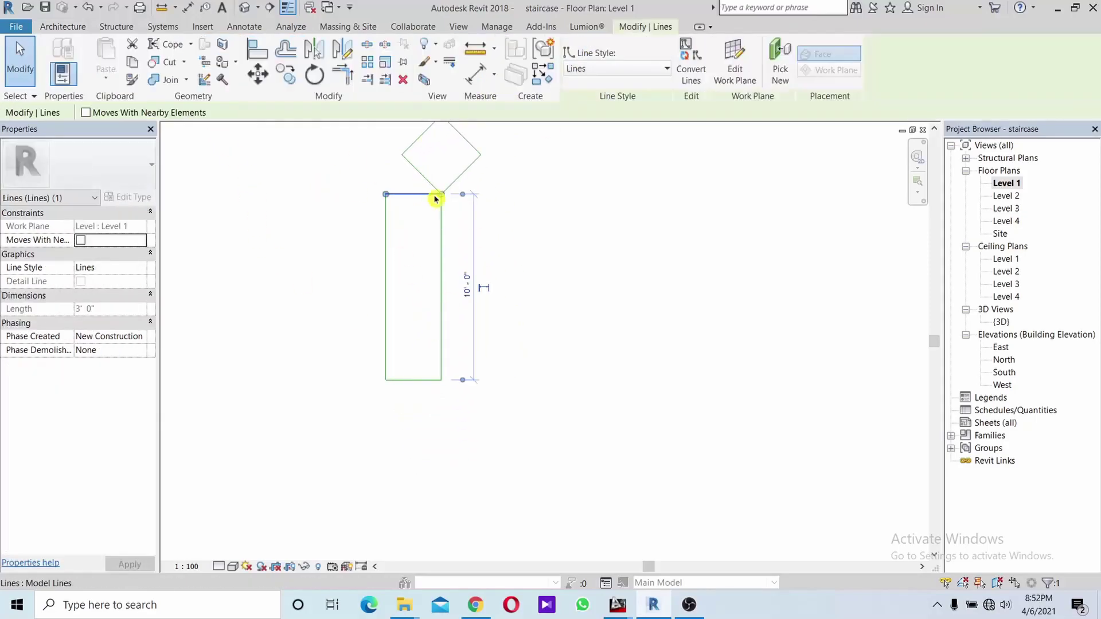
pyautogui.scroll(1, 516, 224)
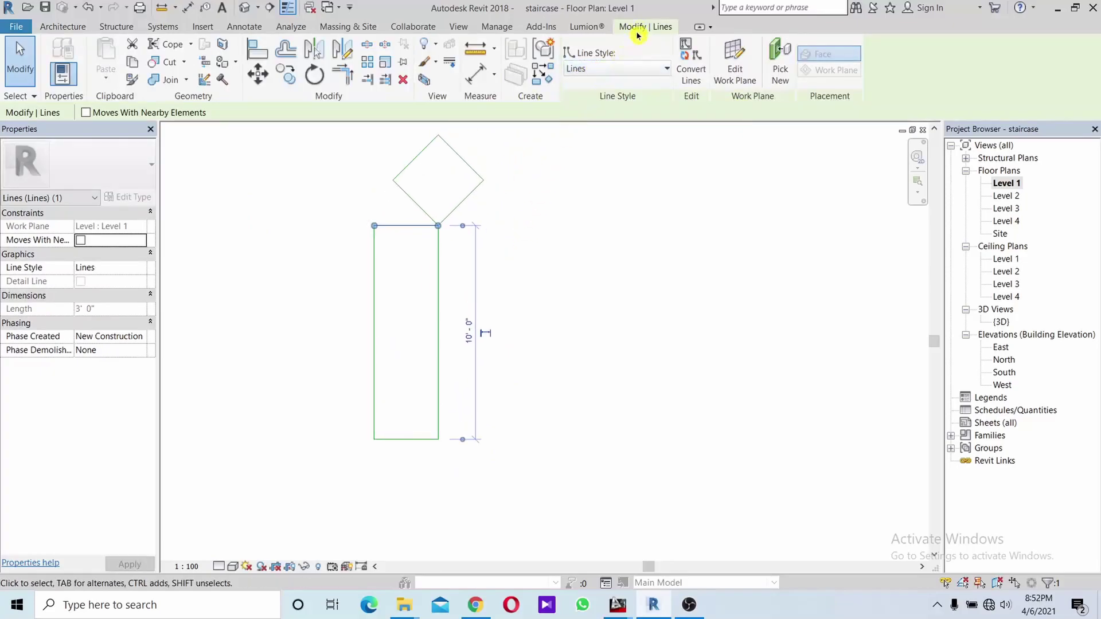
pyautogui.click(630, 67)
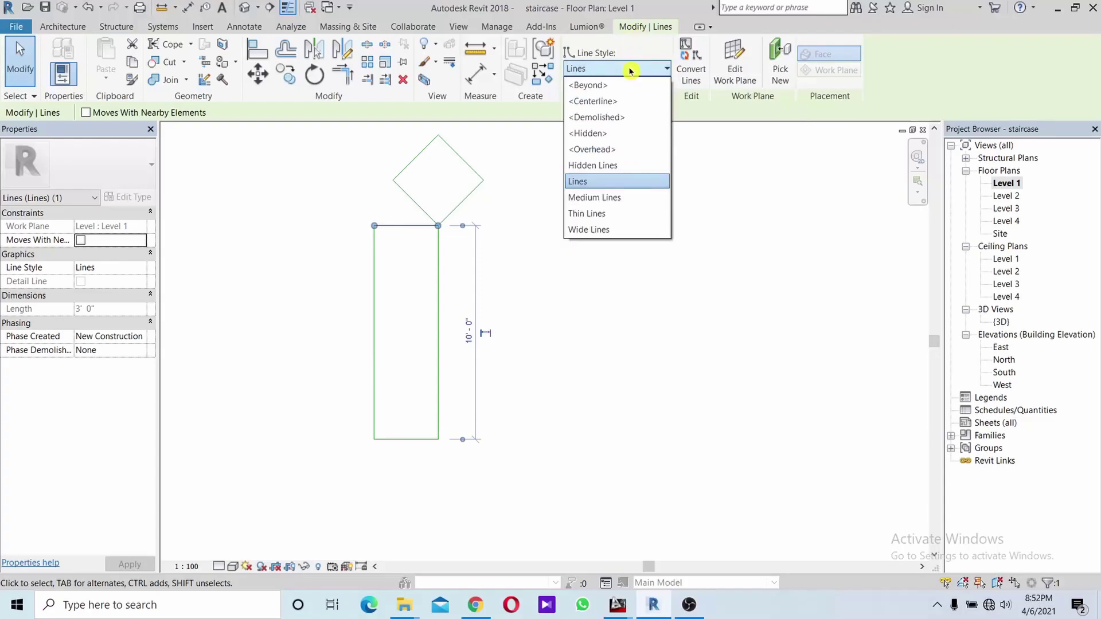
pyautogui.press('Escape')
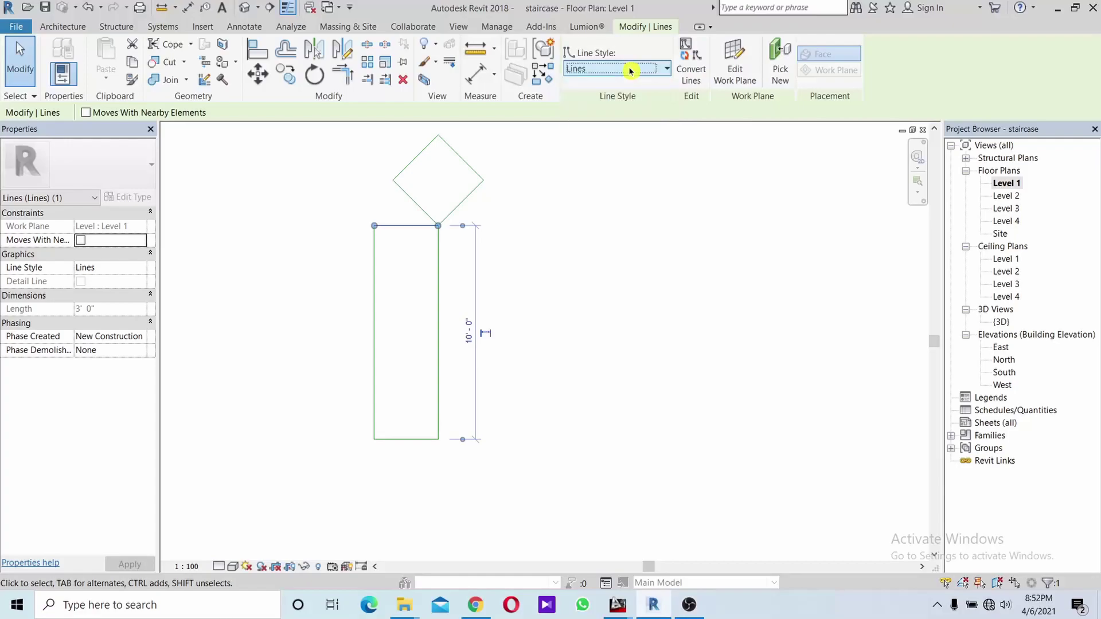
pyautogui.click(614, 204)
pyautogui.click(596, 71)
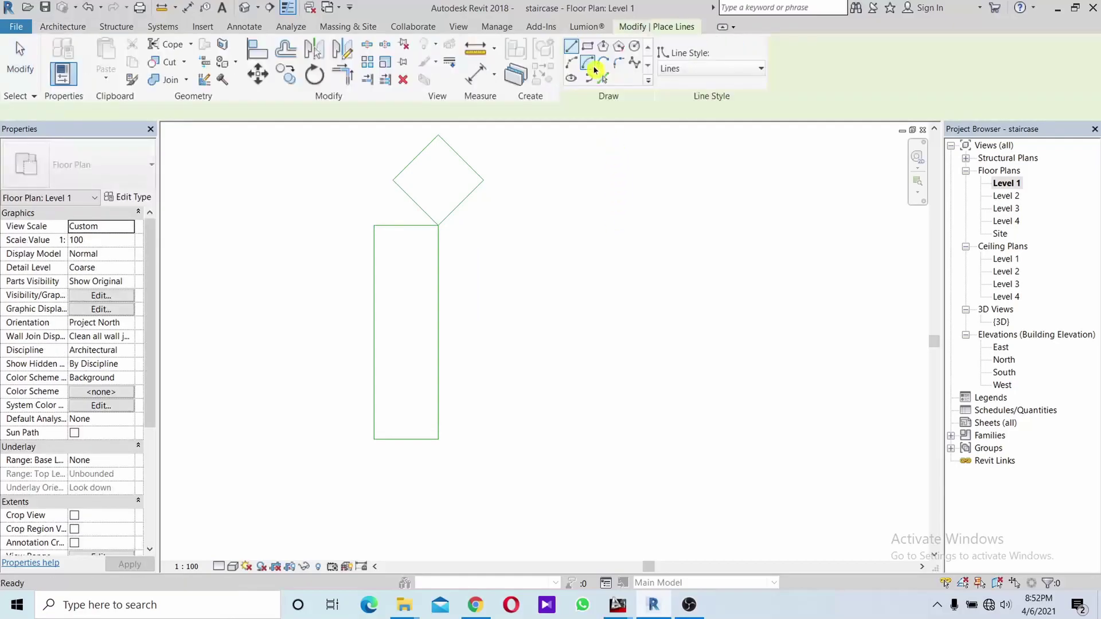
# - Add Pick Lines tread lines offset 0' 10" inside the rectangle and diamond, then select a stray extra line
pyautogui.click(607, 79)
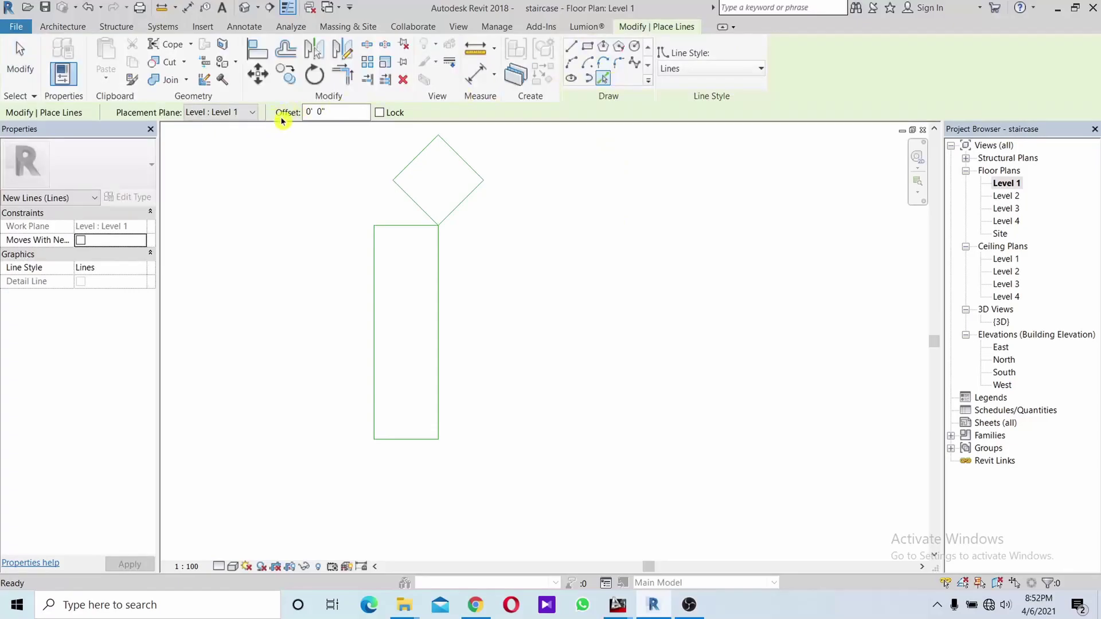
pyautogui.doubleClick(320, 112)
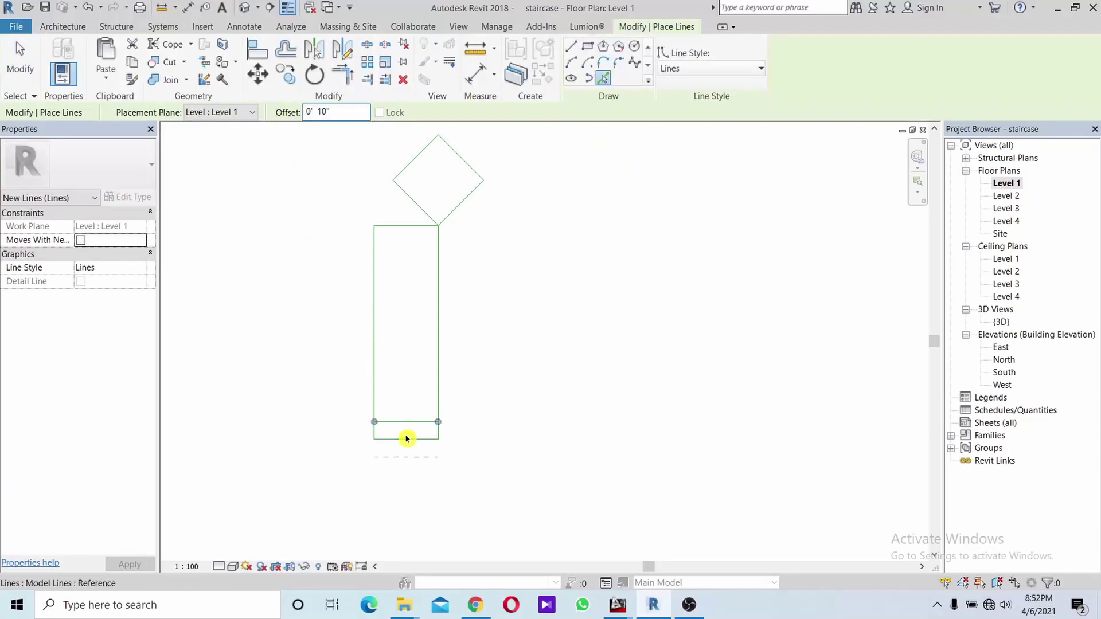
pyautogui.click(411, 408)
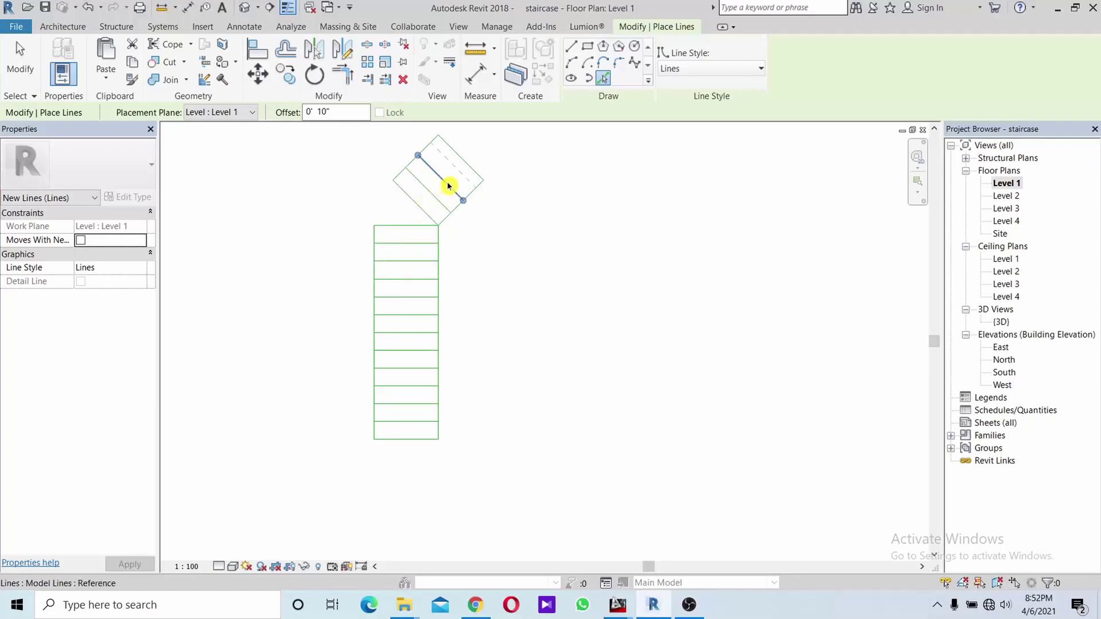
pyautogui.click(447, 181)
pyautogui.scroll(2, 461, 159)
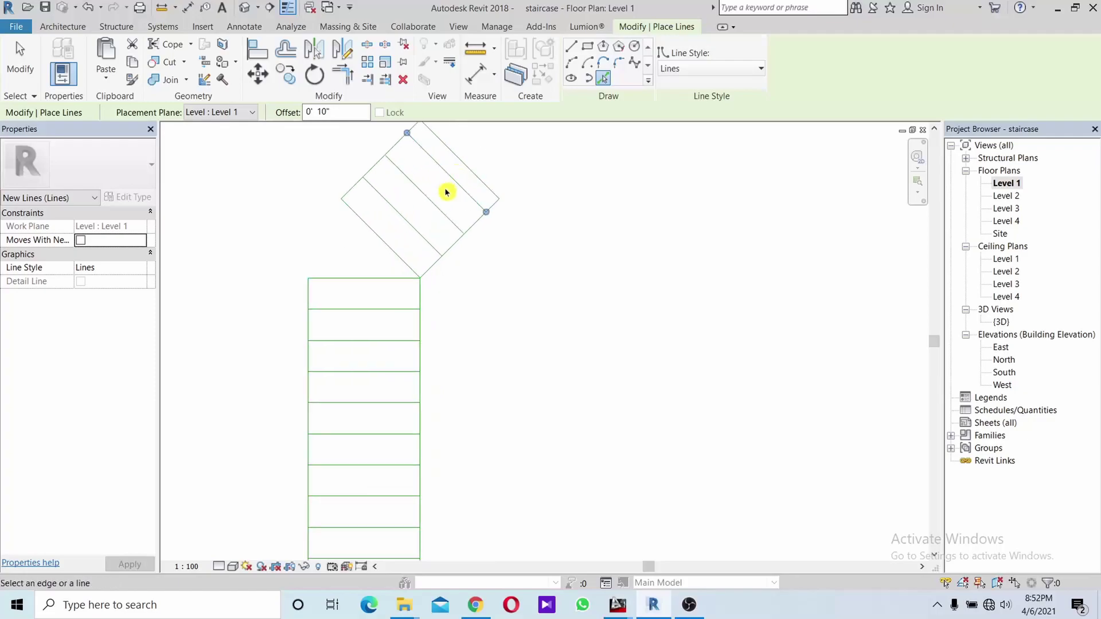
pyautogui.moveTo(456, 181); pyautogui.dragTo(460, 260, button='middle')
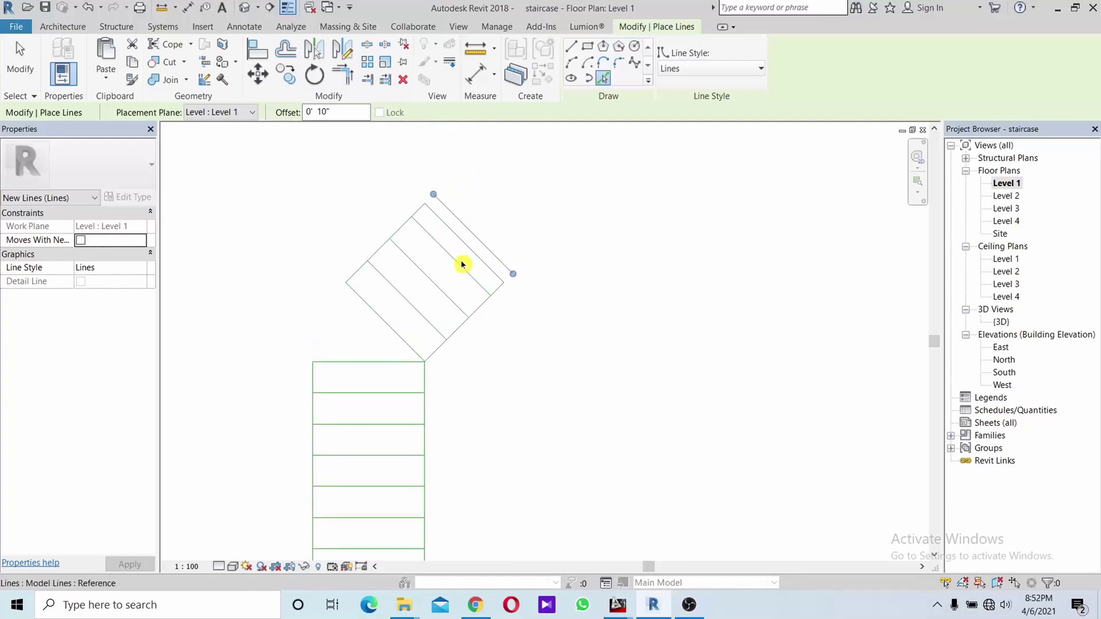
pyautogui.press('Escape')
pyautogui.press('Escape')
pyautogui.click(467, 251)
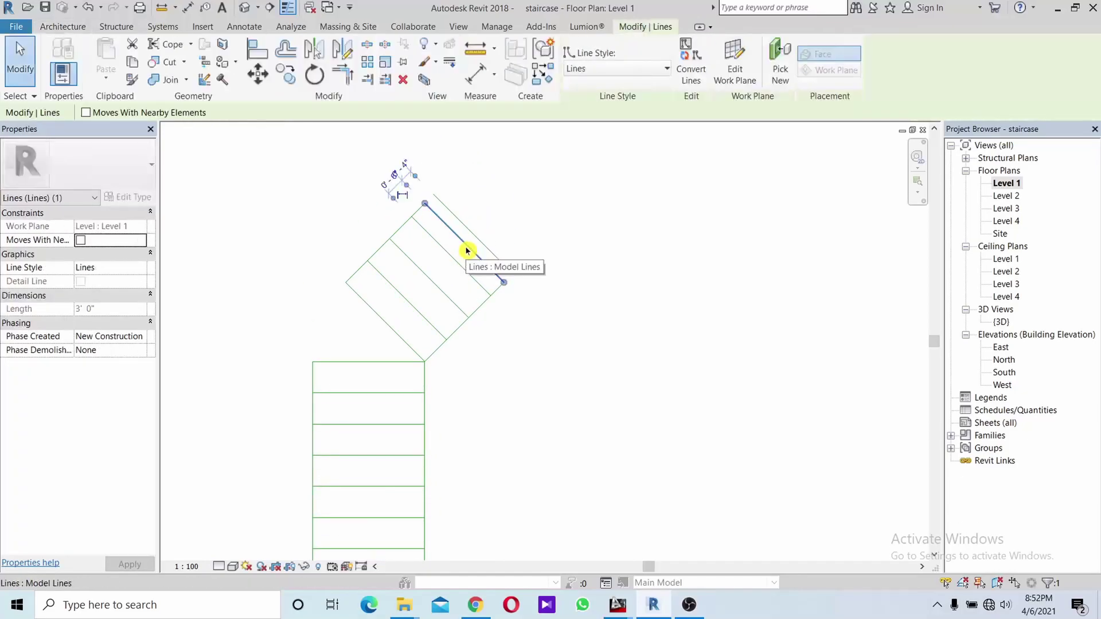
pyautogui.press('Delete')
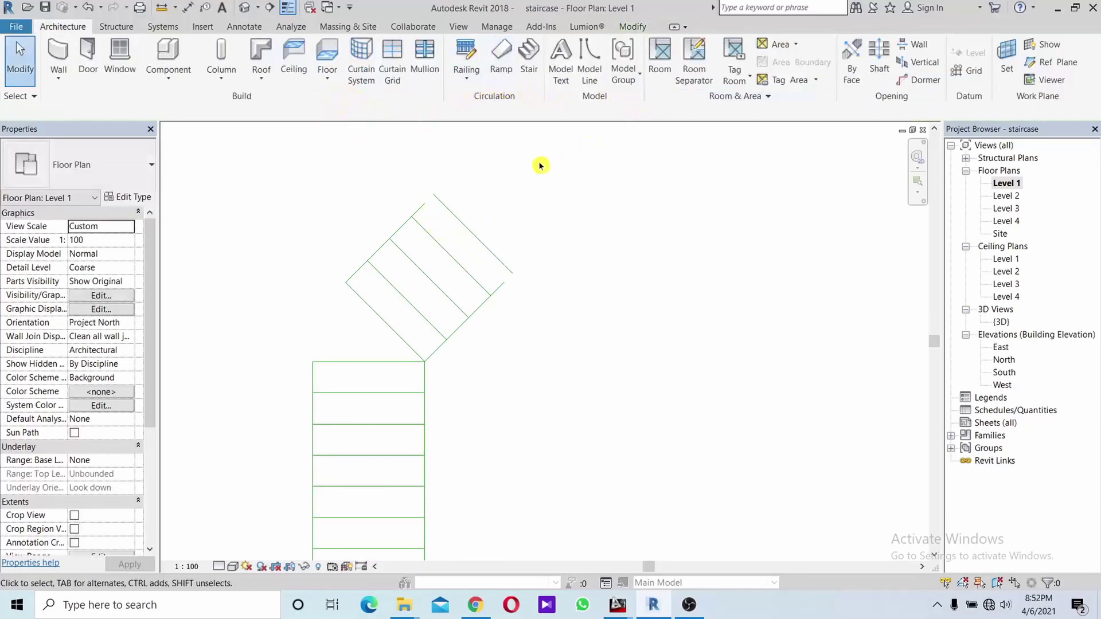
pyautogui.click(431, 216)
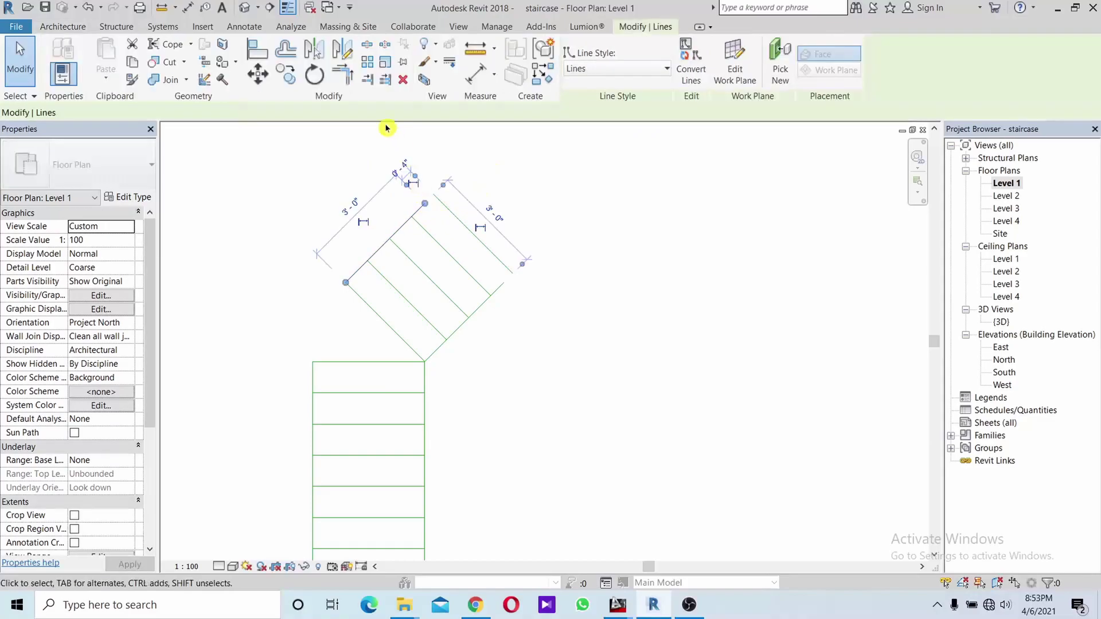
pyautogui.click(347, 77)
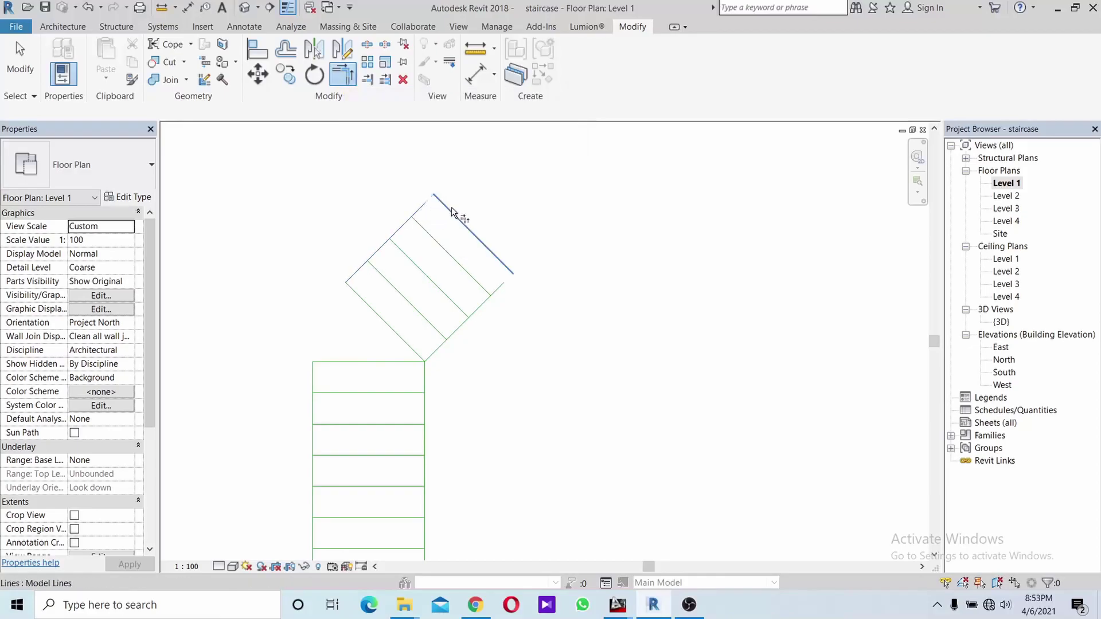
pyautogui.click(475, 235)
pyautogui.click(493, 293)
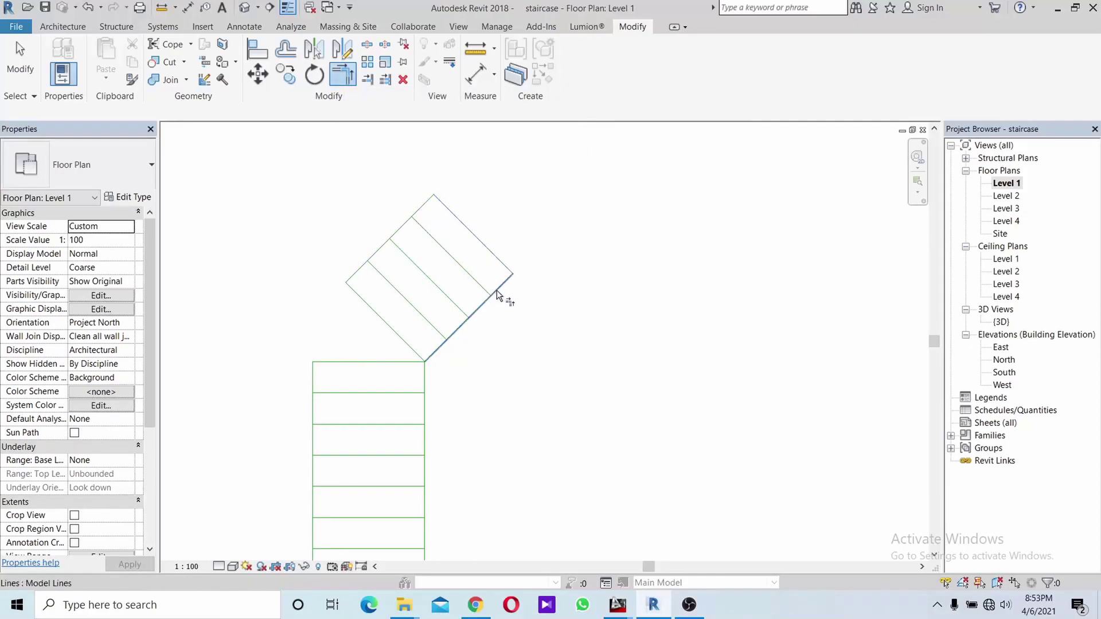
pyautogui.scroll(-2, 496, 292)
pyautogui.press('Escape')
pyautogui.moveTo(398, 219); pyautogui.dragTo(530, 343)
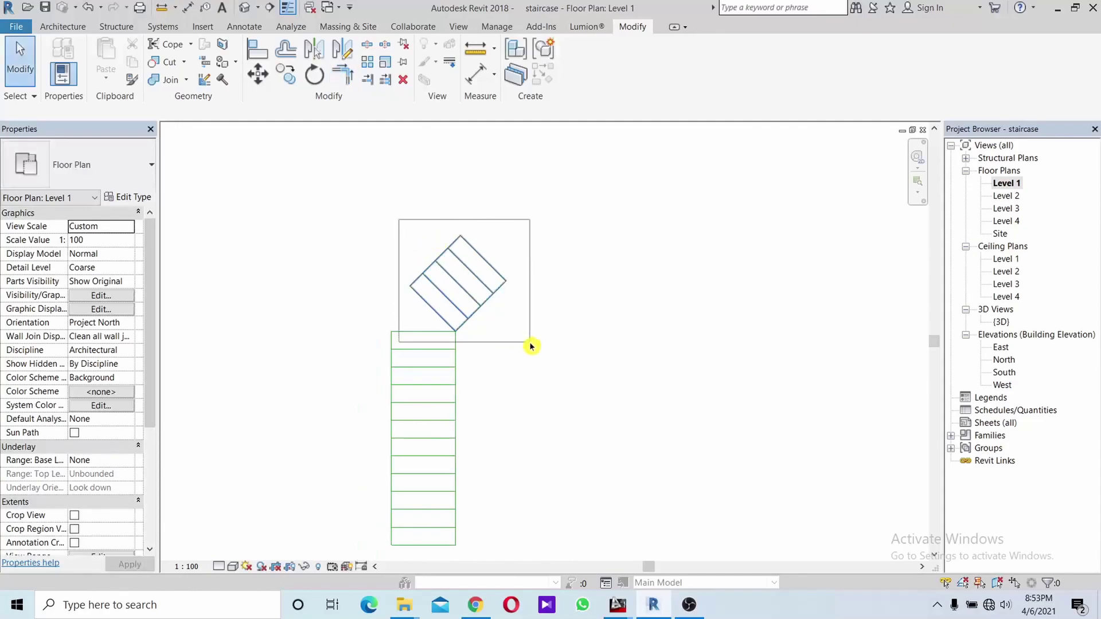
pyautogui.moveTo(496, 303); pyautogui.dragTo(509, 257, button='middle')
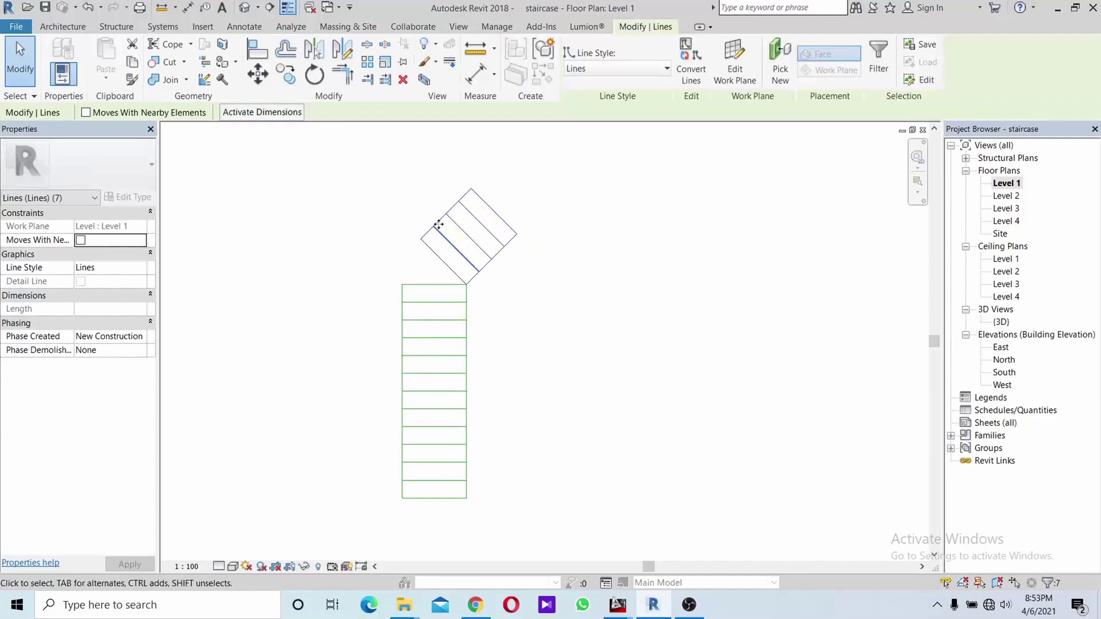
pyautogui.moveTo(499, 236)
pyautogui.mouseDown(button='middle')
pyautogui.moveTo(491, 182)
pyautogui.moveTo(482, 229)
pyautogui.mouseUp(button='middle')
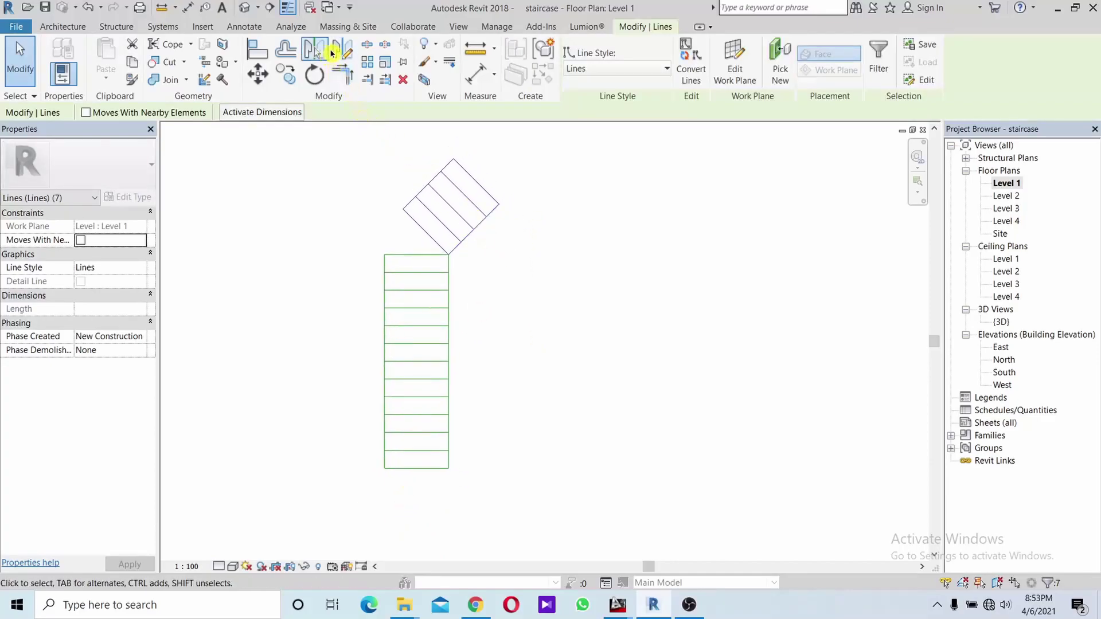
# - Mirror-copy the diamond landing to the flight's top left across a vertical axis
pyautogui.click(336, 53)
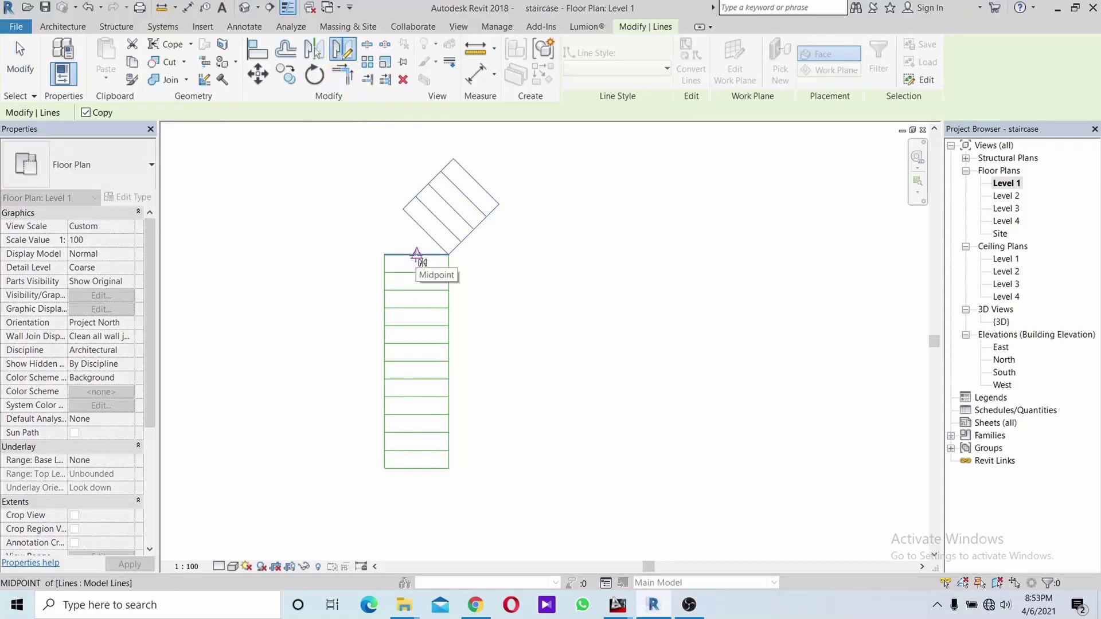
pyautogui.click(417, 254)
pyautogui.click(417, 308)
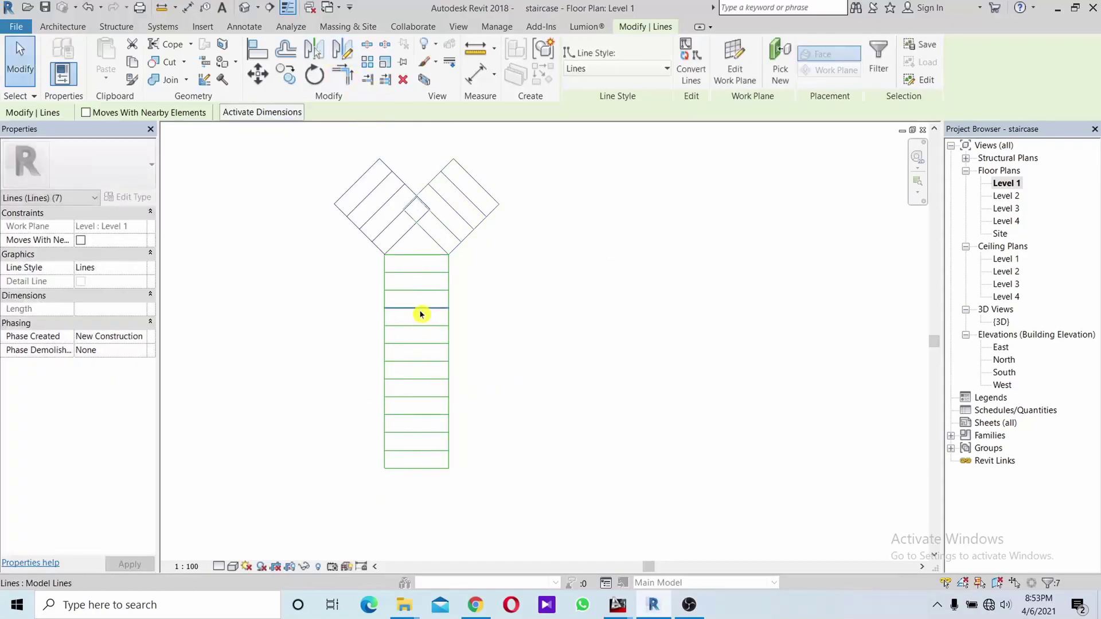
pyautogui.press('Escape')
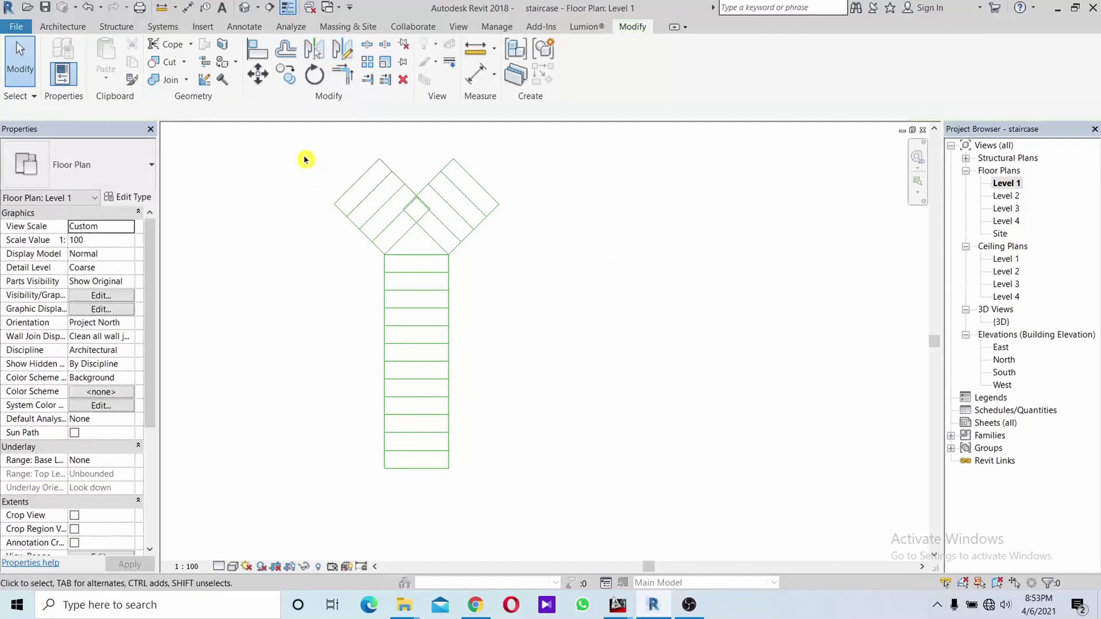
pyautogui.moveTo(303, 154); pyautogui.dragTo(442, 270)
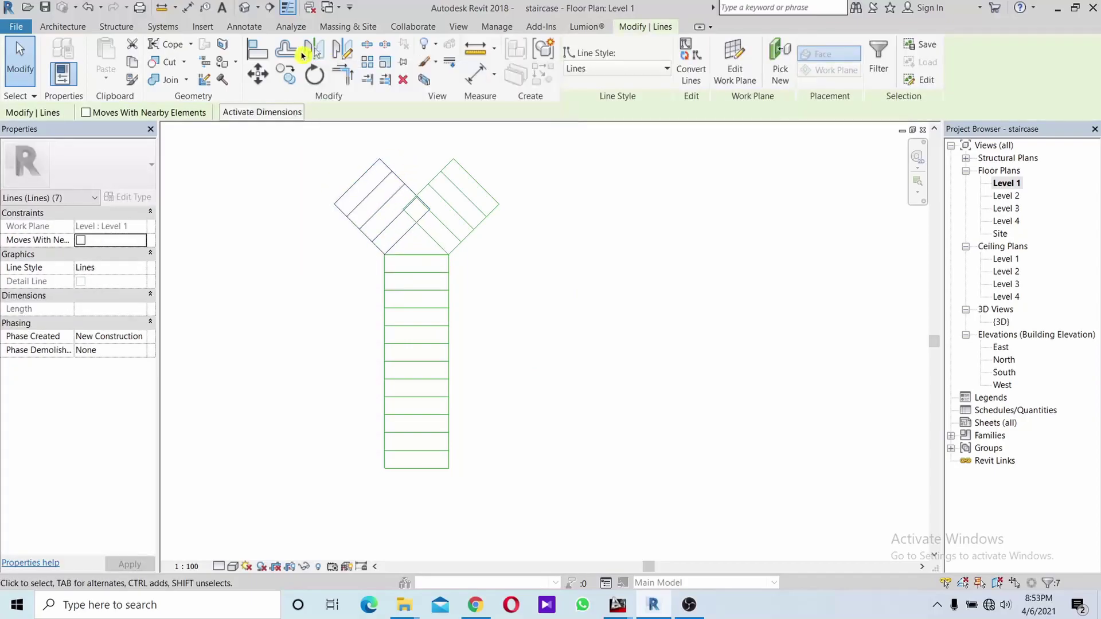
# - Mirror-copy the left landing below the flight across a horizontal drawn axis
pyautogui.click(319, 54)
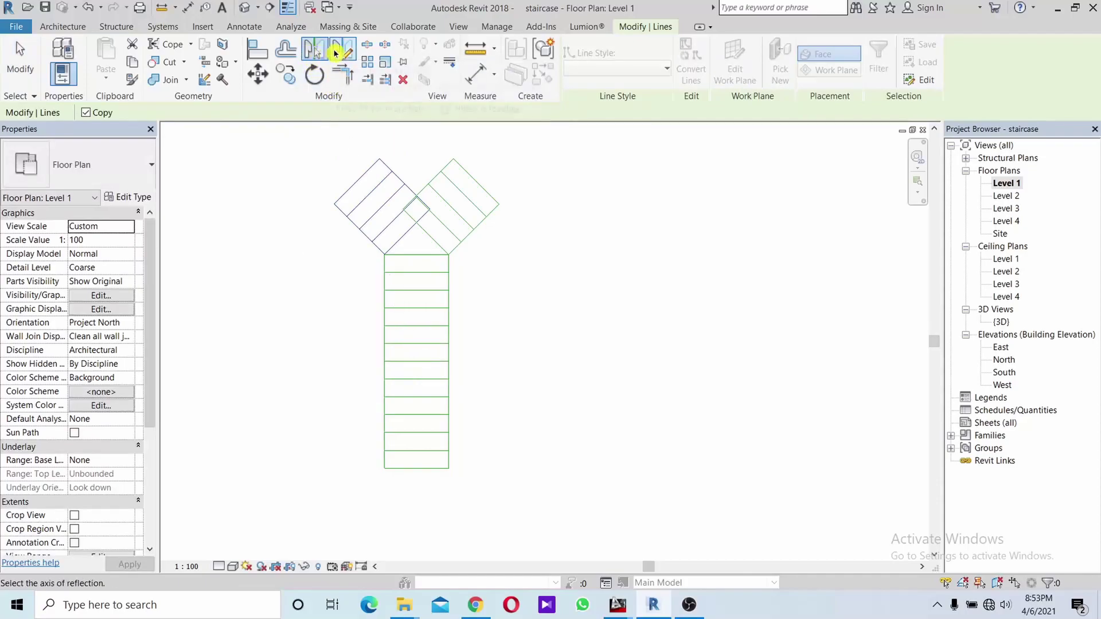
pyautogui.click(335, 53)
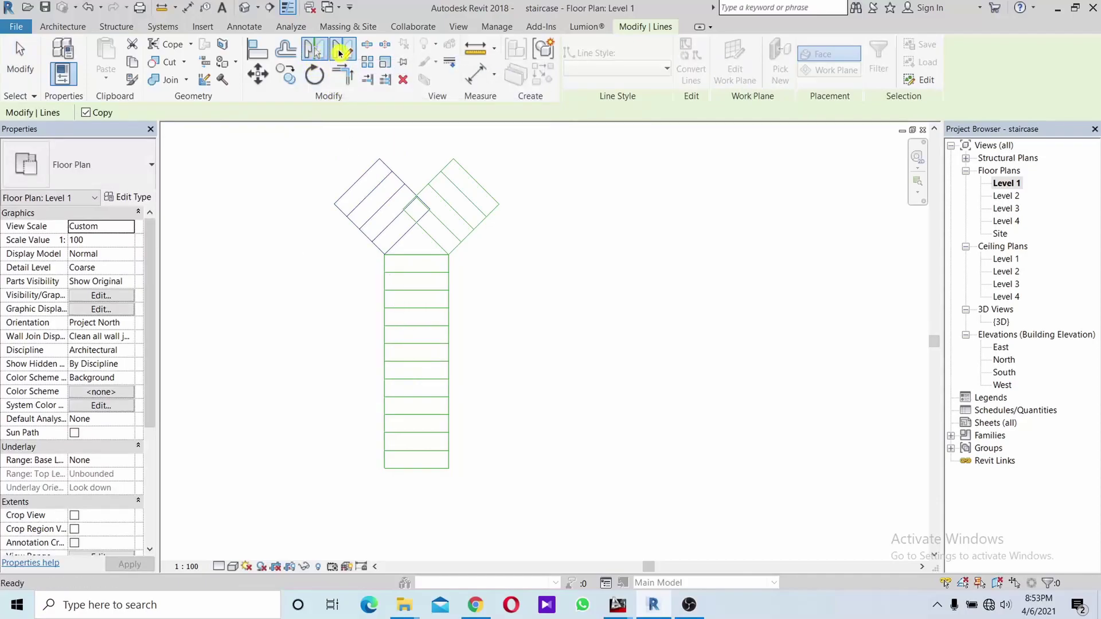
pyautogui.click(385, 361)
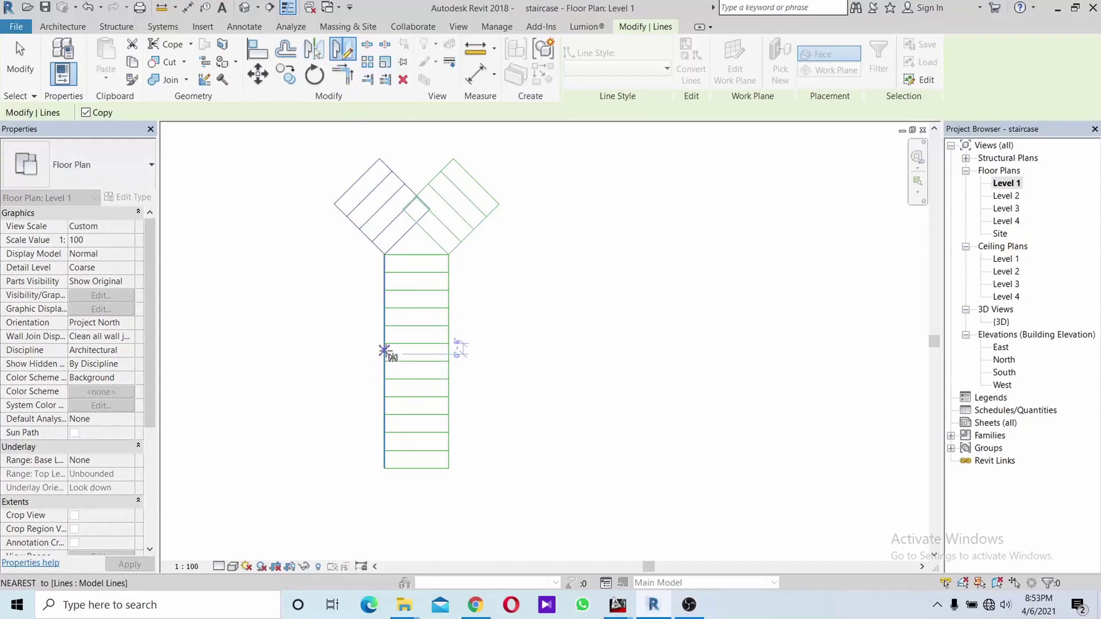
pyautogui.click(384, 349)
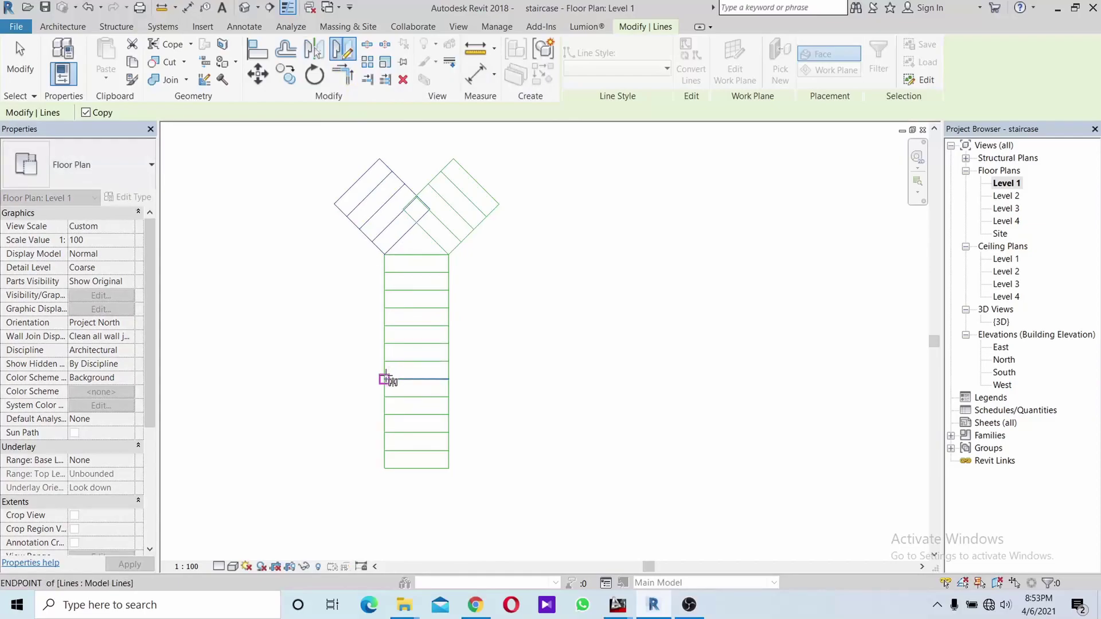
pyautogui.click(384, 361)
pyautogui.click(384, 351)
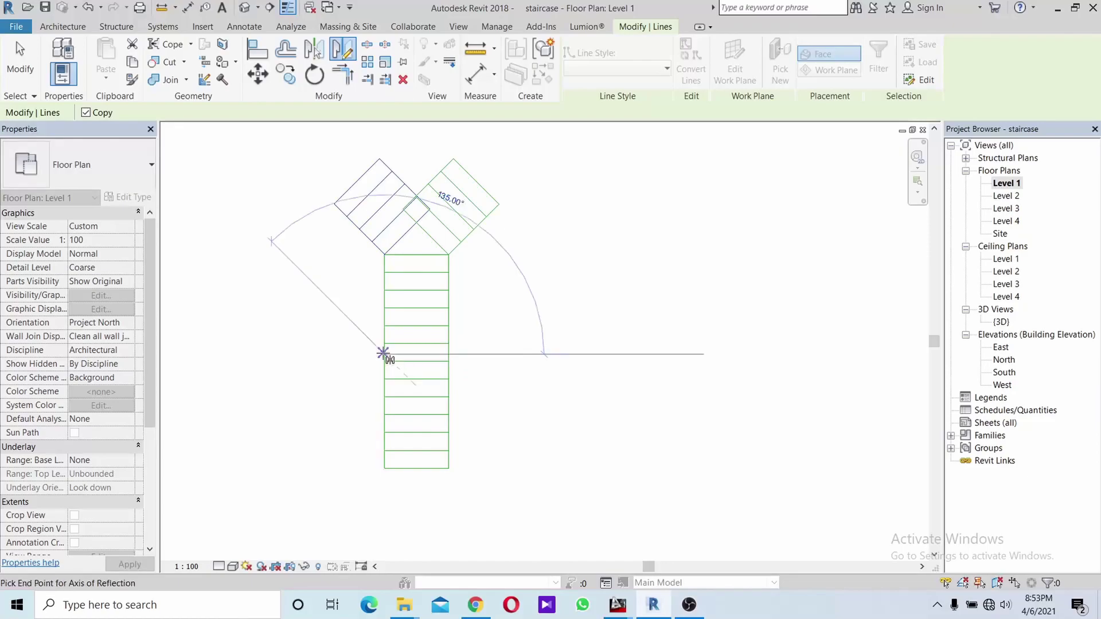
pyautogui.click(449, 354)
pyautogui.moveTo(447, 361); pyautogui.dragTo(477, 188, button='middle')
# - Move the lower landing so its top corner snaps onto the flight's bottom corner
pyautogui.click(369, 252)
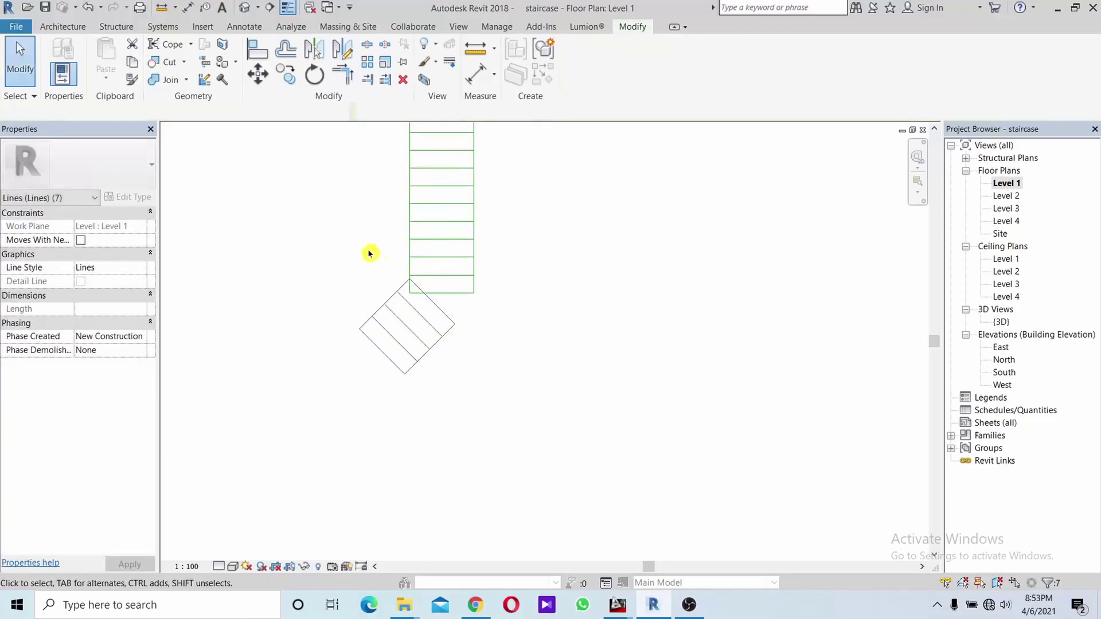
pyautogui.moveTo(319, 263); pyautogui.dragTo(455, 367)
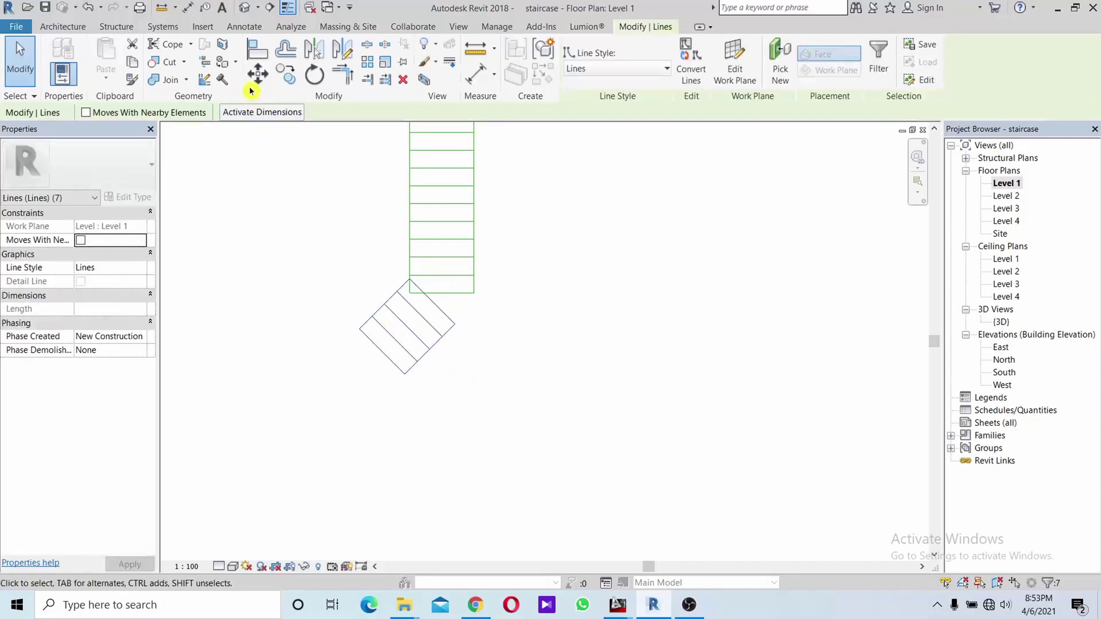
pyautogui.click(250, 73)
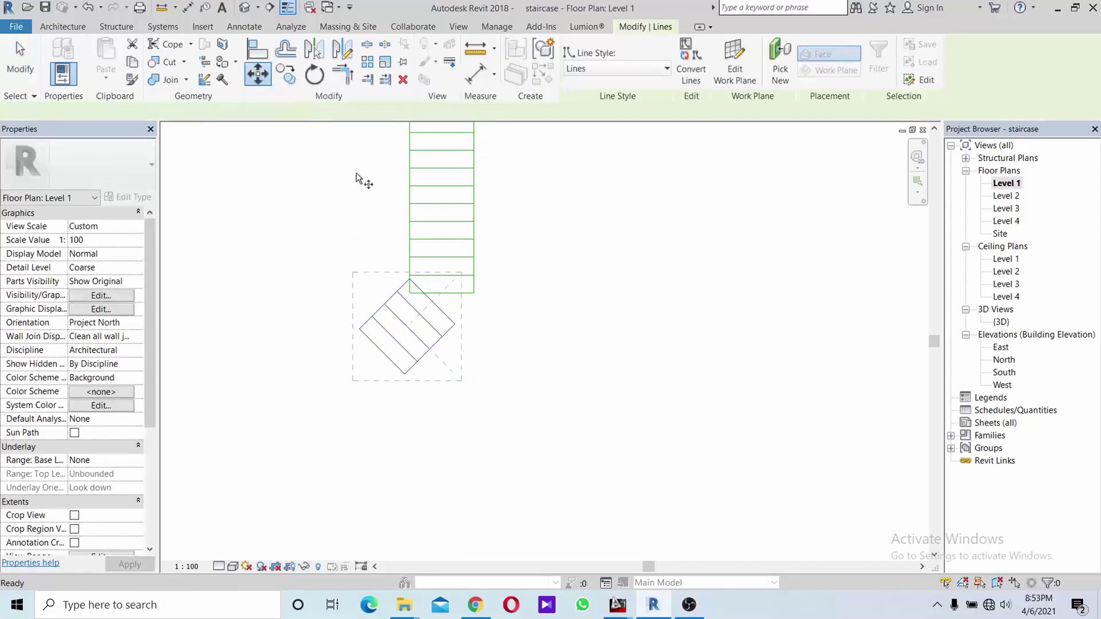
pyautogui.click(408, 278)
pyautogui.click(409, 293)
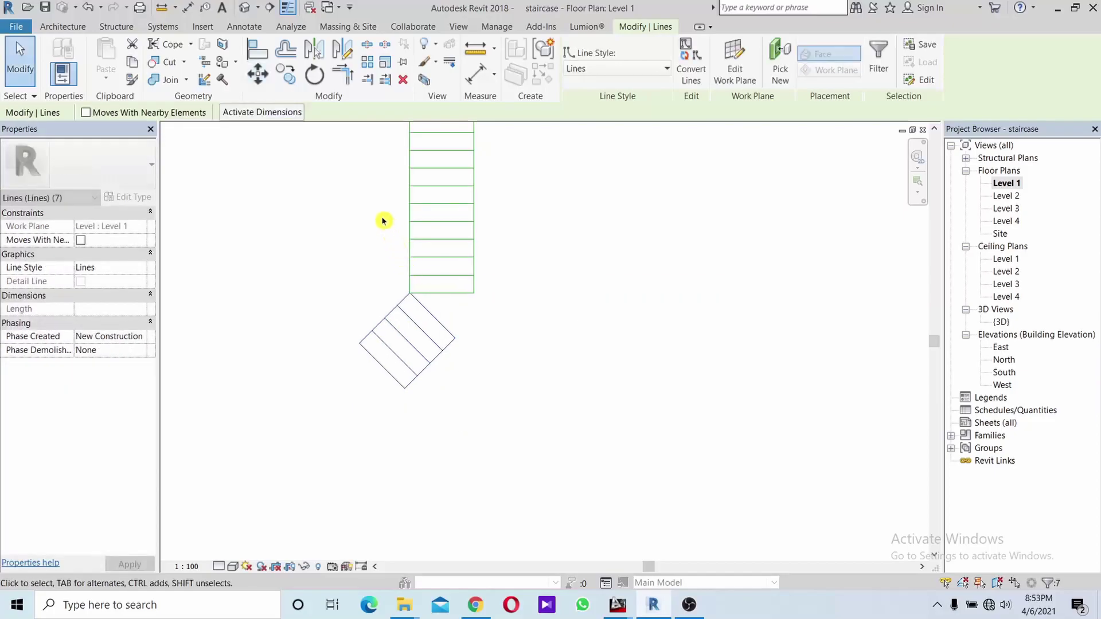
pyautogui.moveTo(382, 221); pyautogui.dragTo(431, 363, button='middle')
pyautogui.moveTo(381, 233); pyautogui.dragTo(508, 336)
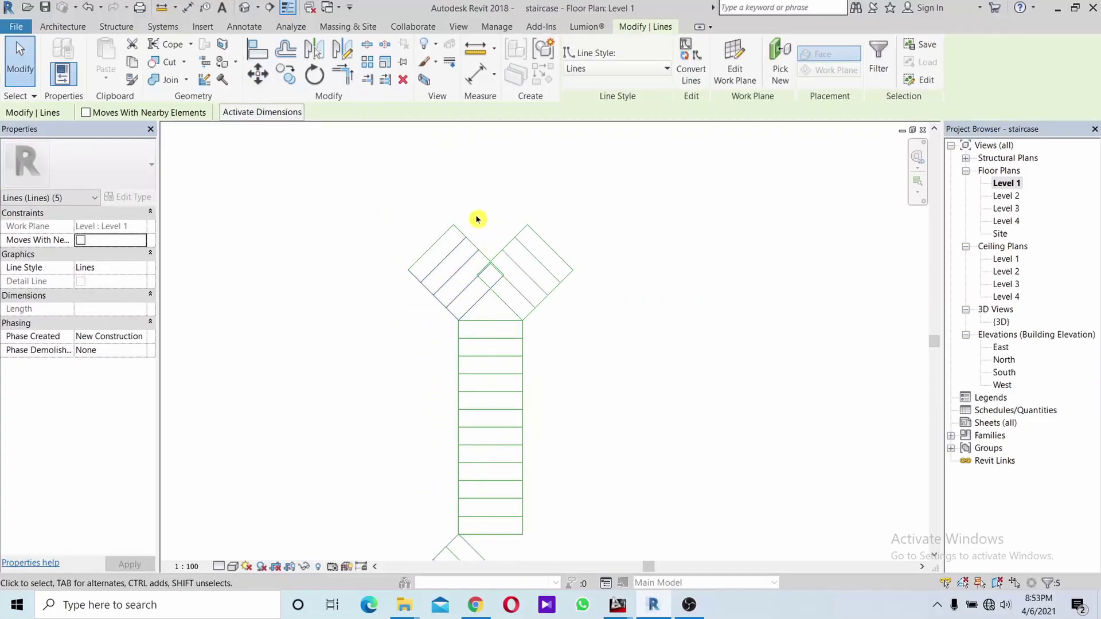
# - Delete the extra left landing and bring the flight and both landings into view
pyautogui.press('Delete')
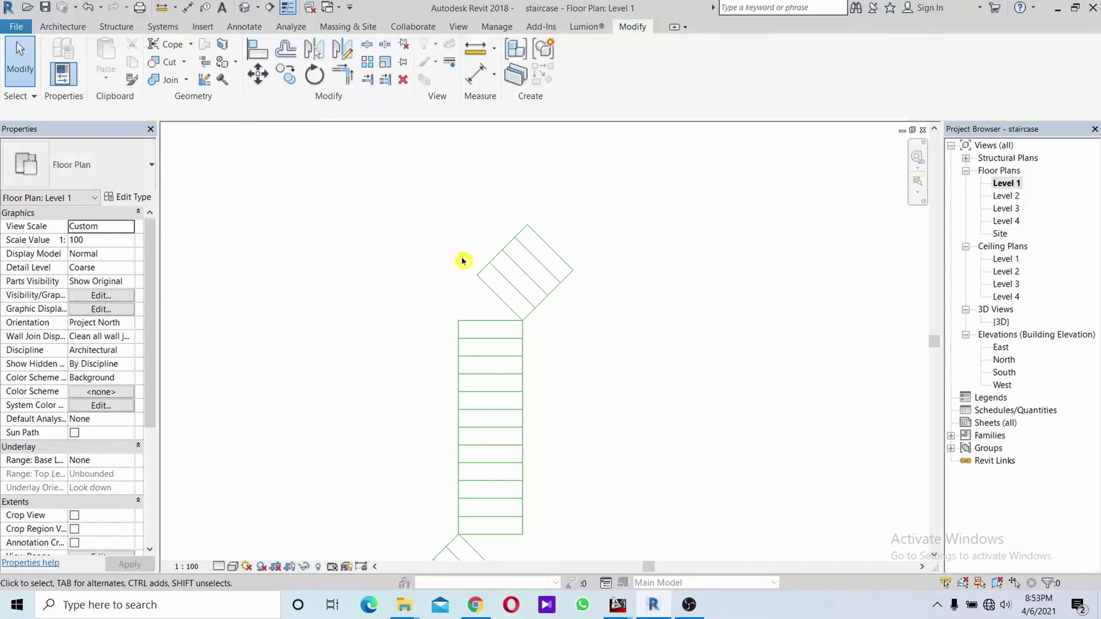
pyautogui.moveTo(462, 260); pyautogui.dragTo(450, 184, button='middle')
pyautogui.moveTo(510, 376); pyautogui.dragTo(528, 269, button='middle')
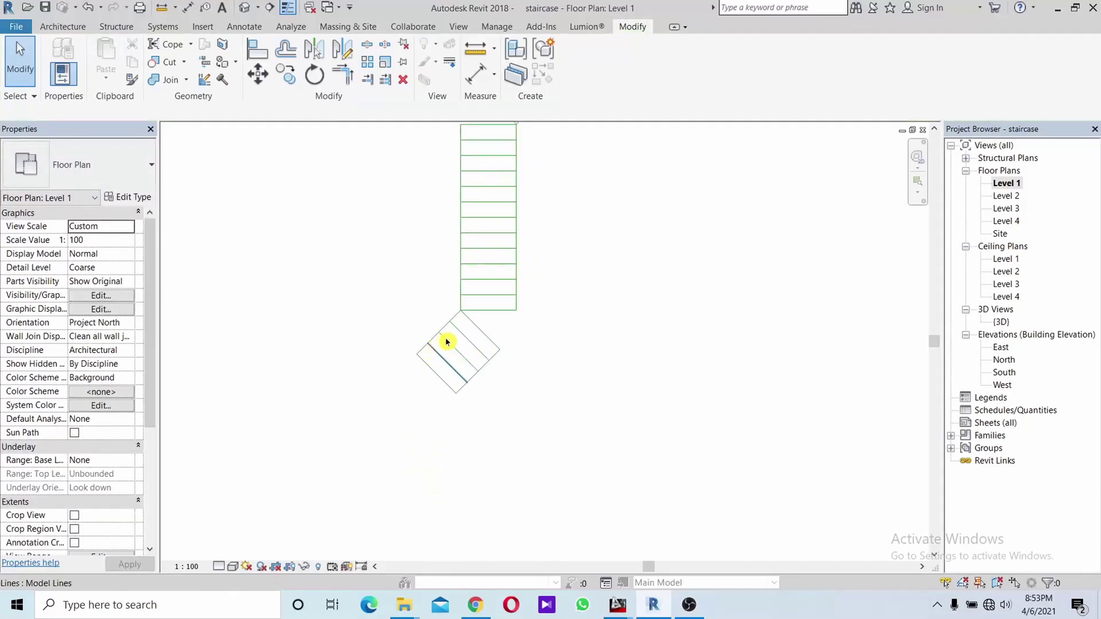
pyautogui.scroll(2, 458, 318)
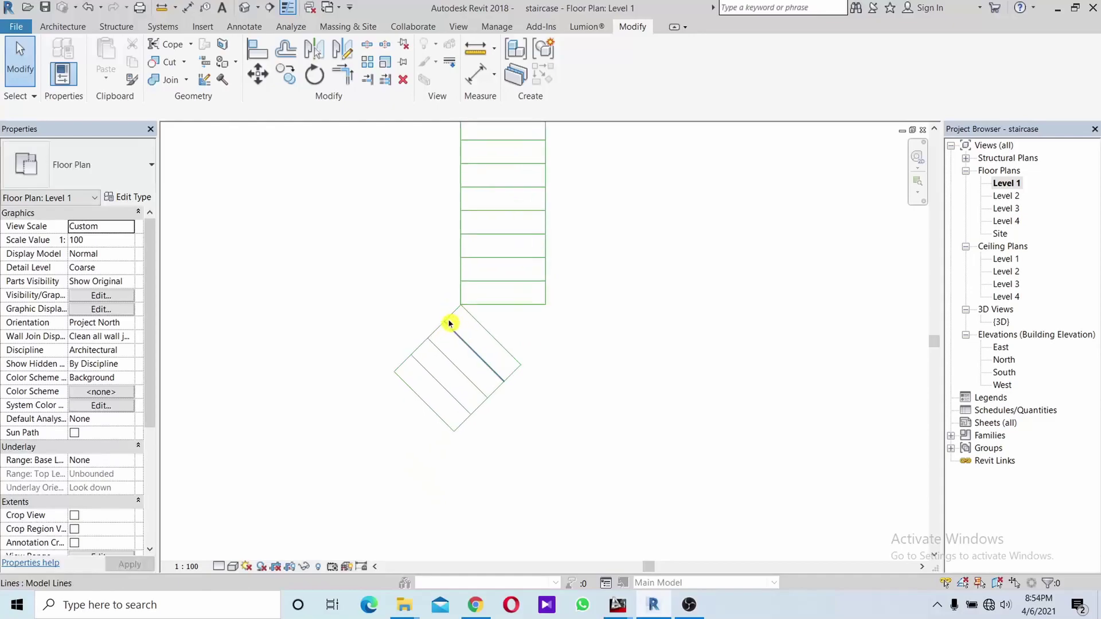
pyautogui.scroll(1, 467, 256)
pyautogui.moveTo(477, 243); pyautogui.dragTo(479, 363, button='middle')
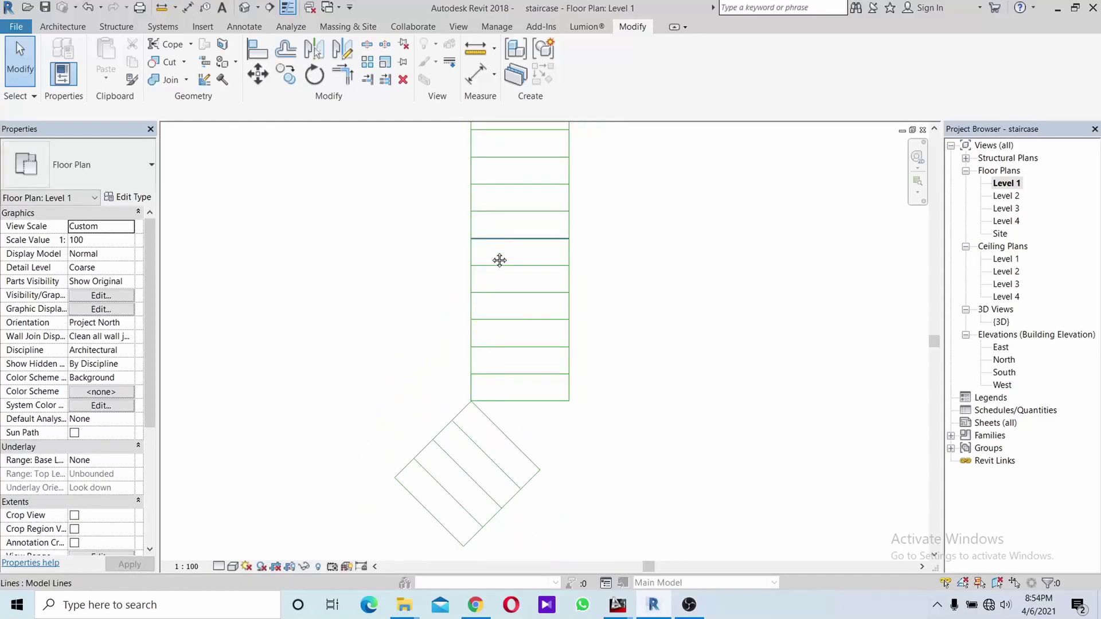
pyautogui.moveTo(499, 260); pyautogui.dragTo(474, 338, button='middle')
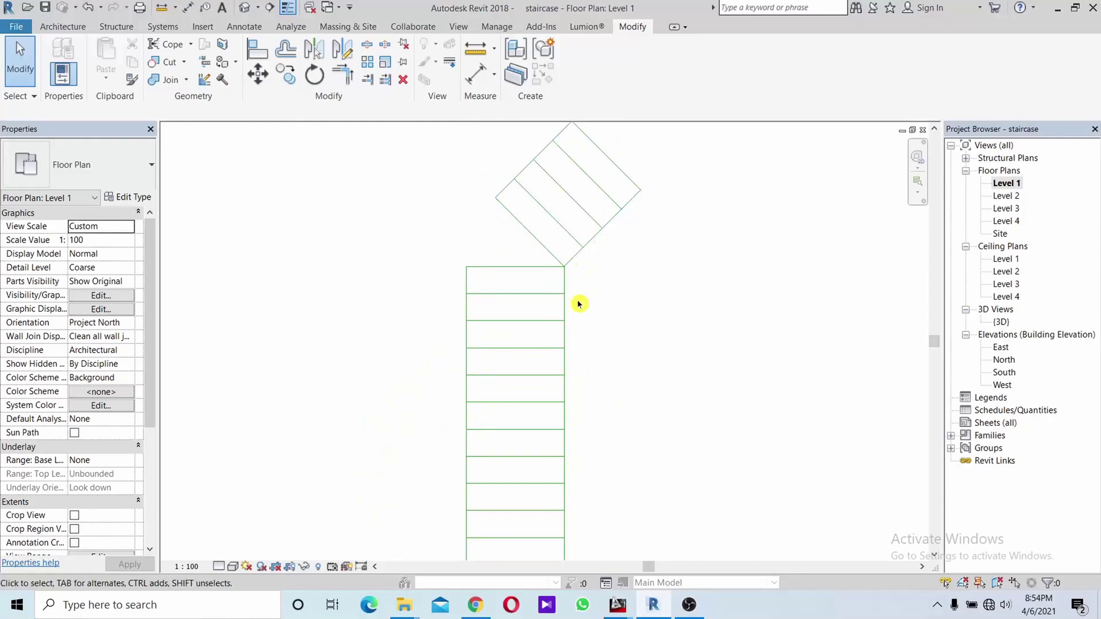
# - Extend the flight's left and right lines to the upper and lower landings, saving when prompted
pyautogui.click(339, 77)
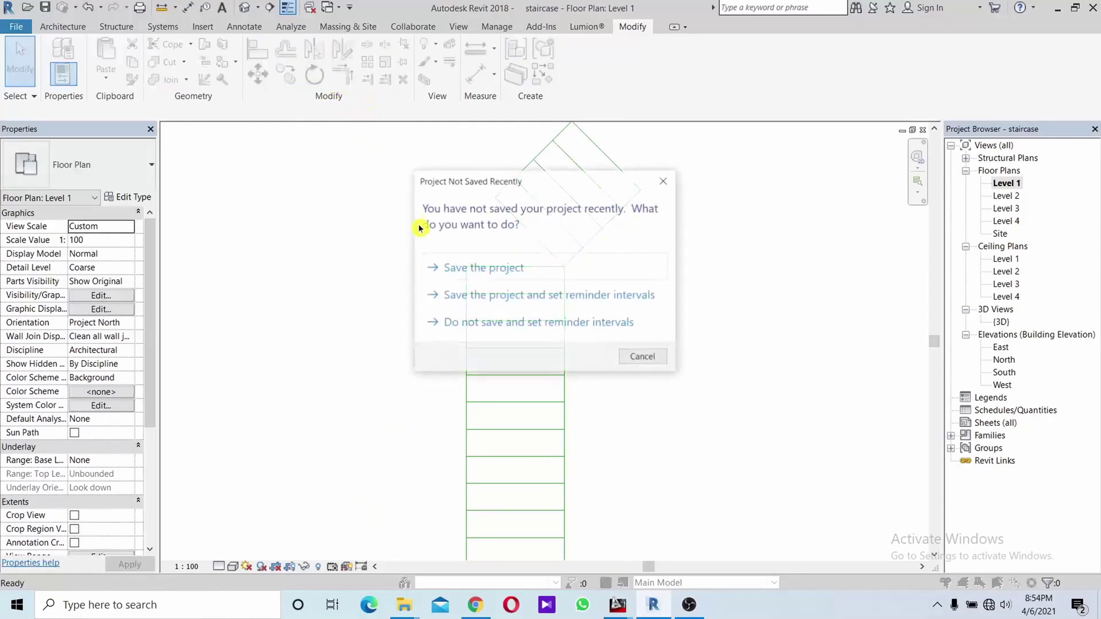
pyautogui.click(450, 267)
pyautogui.click(467, 285)
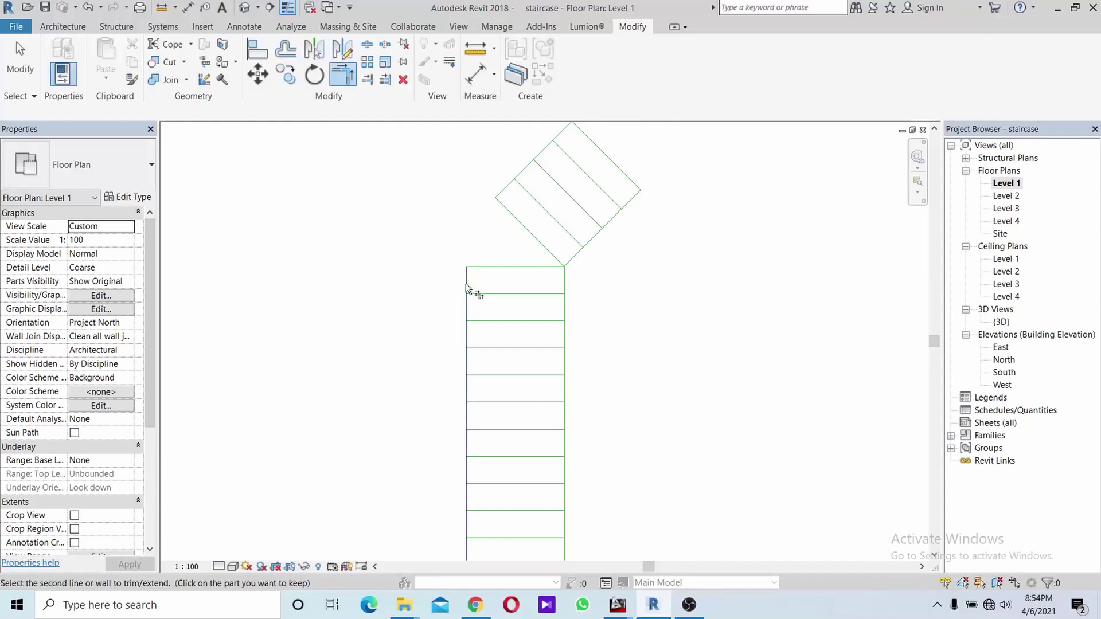
pyautogui.click(507, 188)
pyautogui.scroll(-2, 534, 259)
pyautogui.moveTo(534, 259); pyautogui.dragTo(565, 169, button='middle')
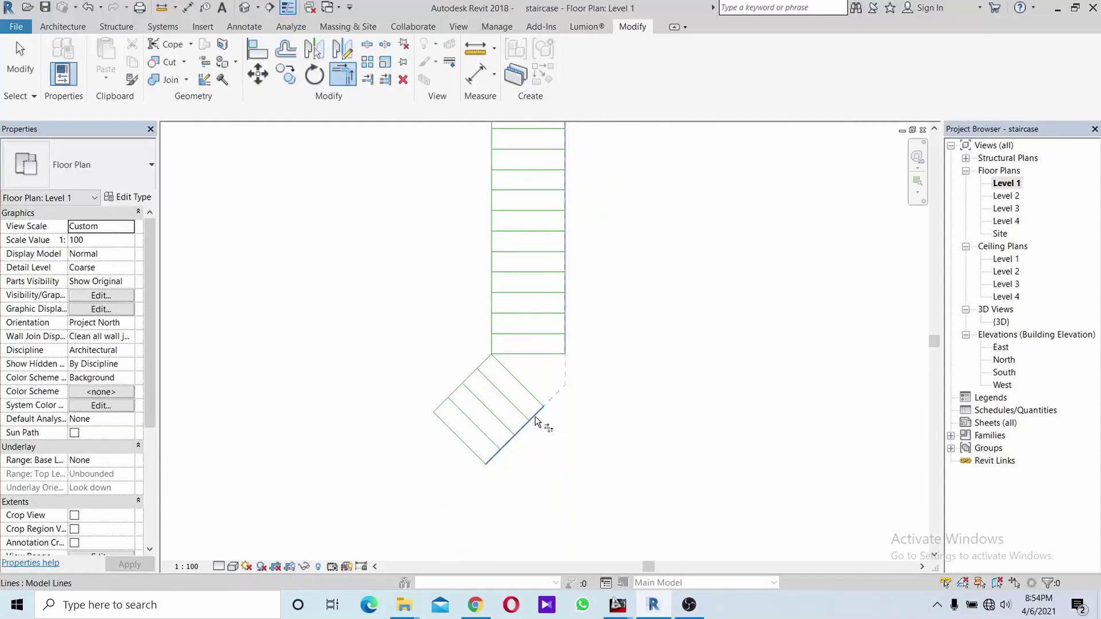
pyautogui.click(535, 416)
pyautogui.moveTo(549, 386); pyautogui.dragTo(523, 427, button='middle')
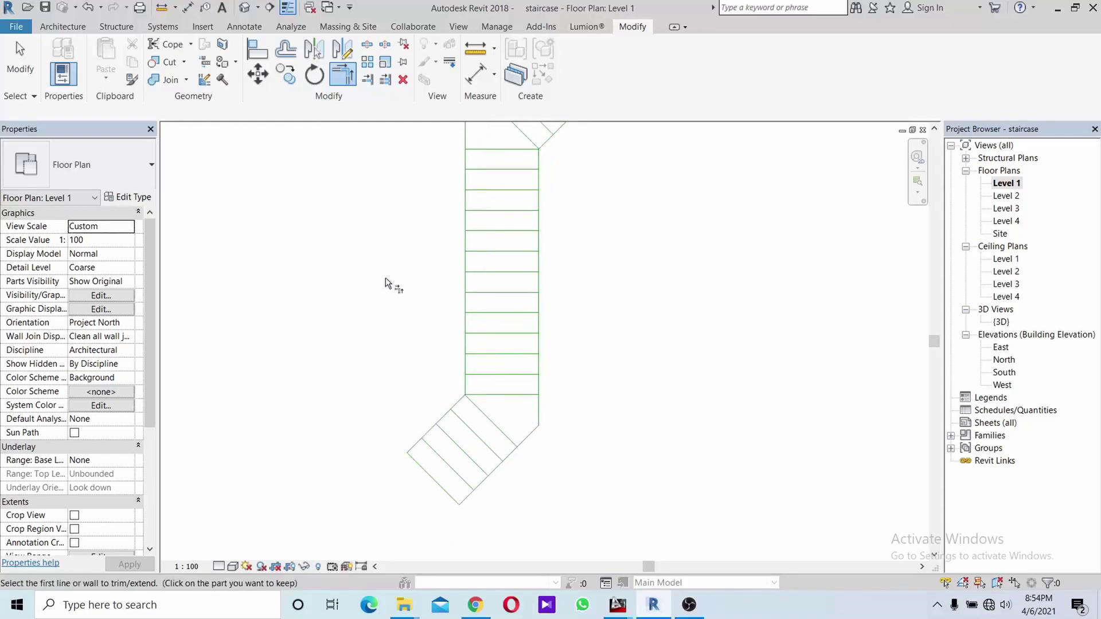
pyautogui.press('Escape')
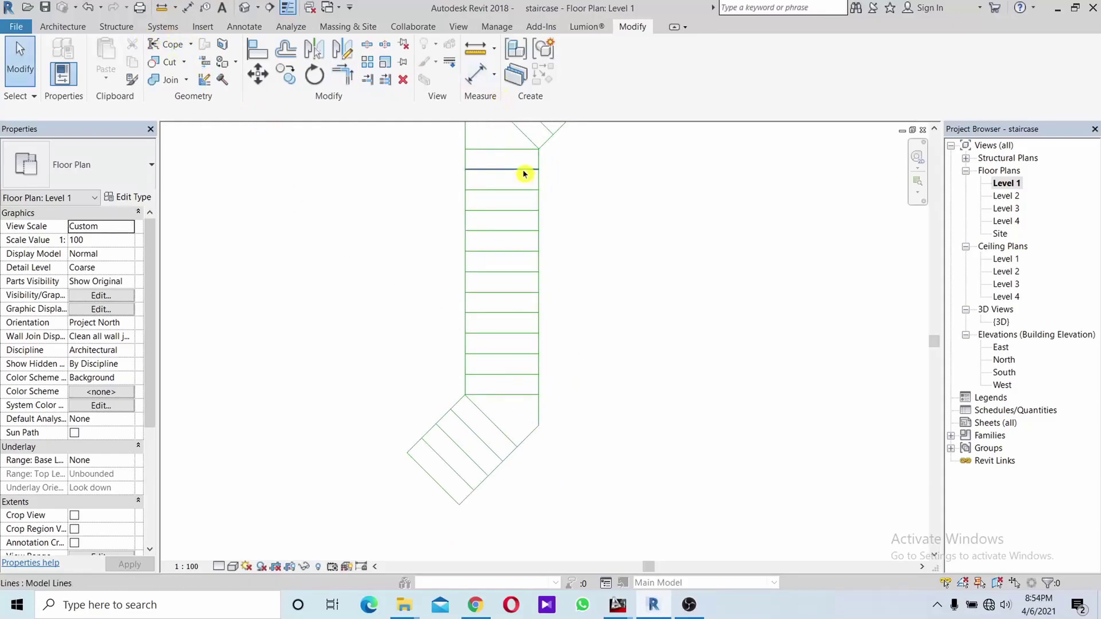
pyautogui.click(524, 170)
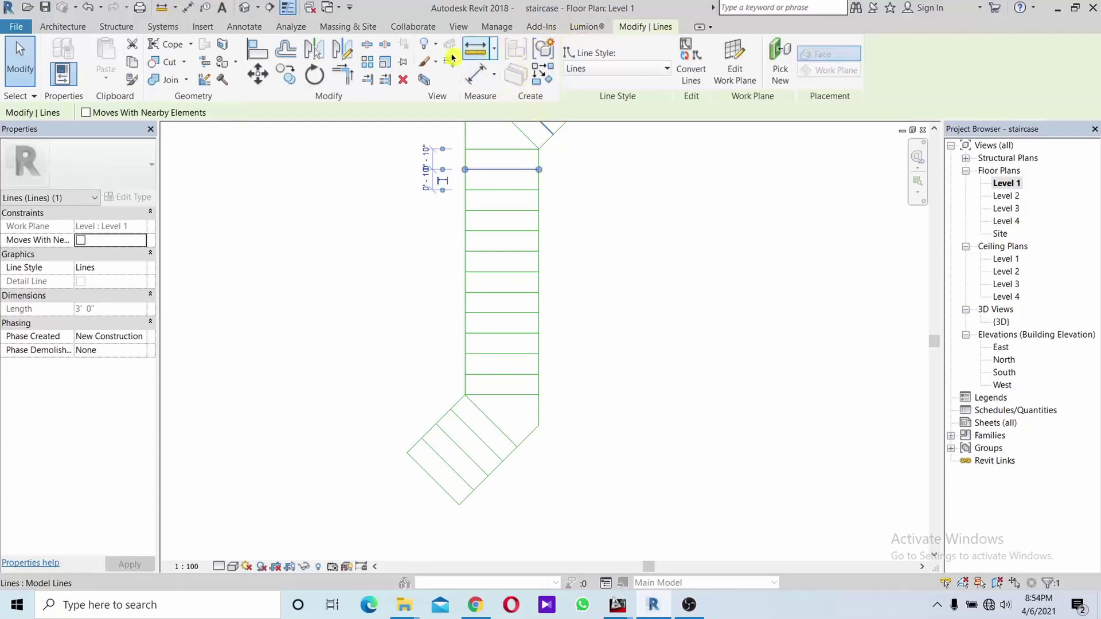
pyautogui.press('Escape')
pyautogui.click(63, 27)
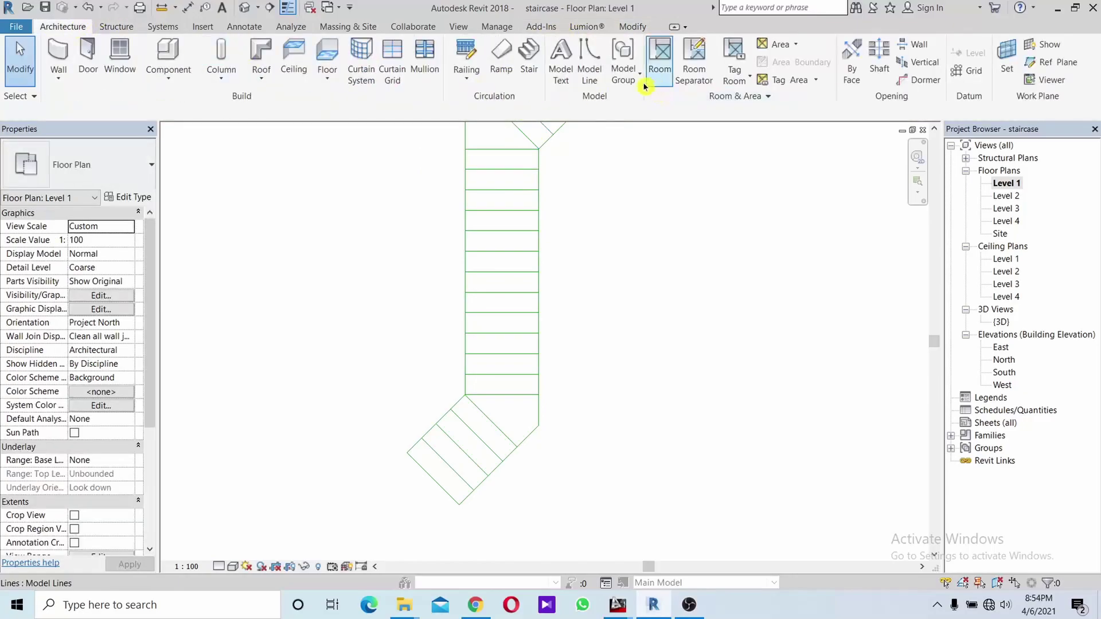
# - Round the lower inner corner with a 1'-0" fillet arc between the diagonal and vertical lines
pyautogui.click(593, 66)
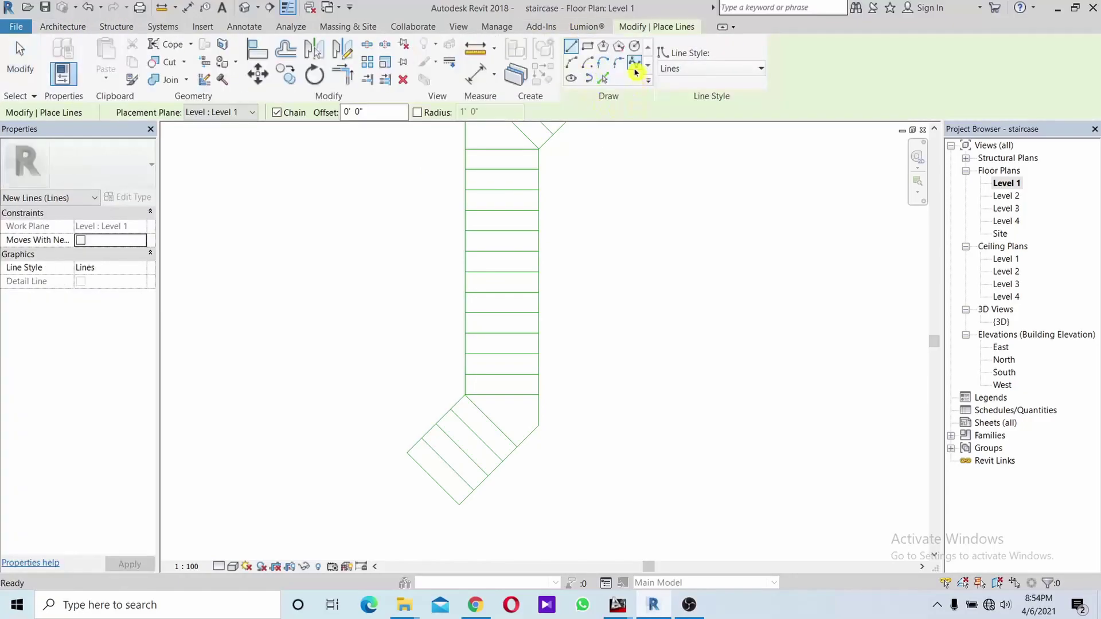
pyautogui.click(621, 64)
pyautogui.scroll(3, 458, 407)
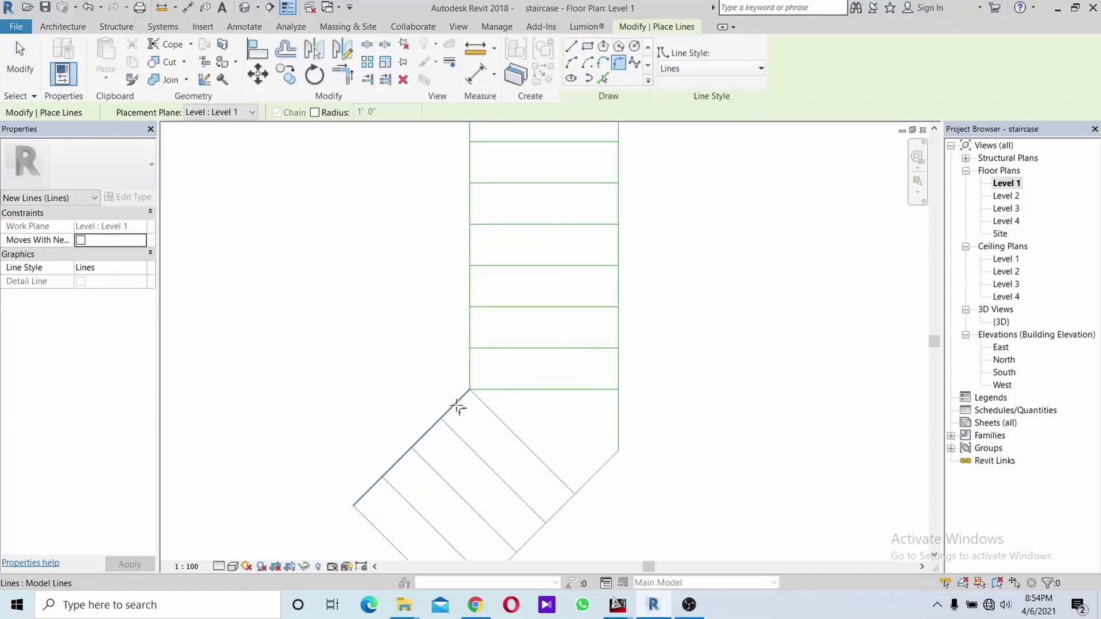
pyautogui.click(317, 114)
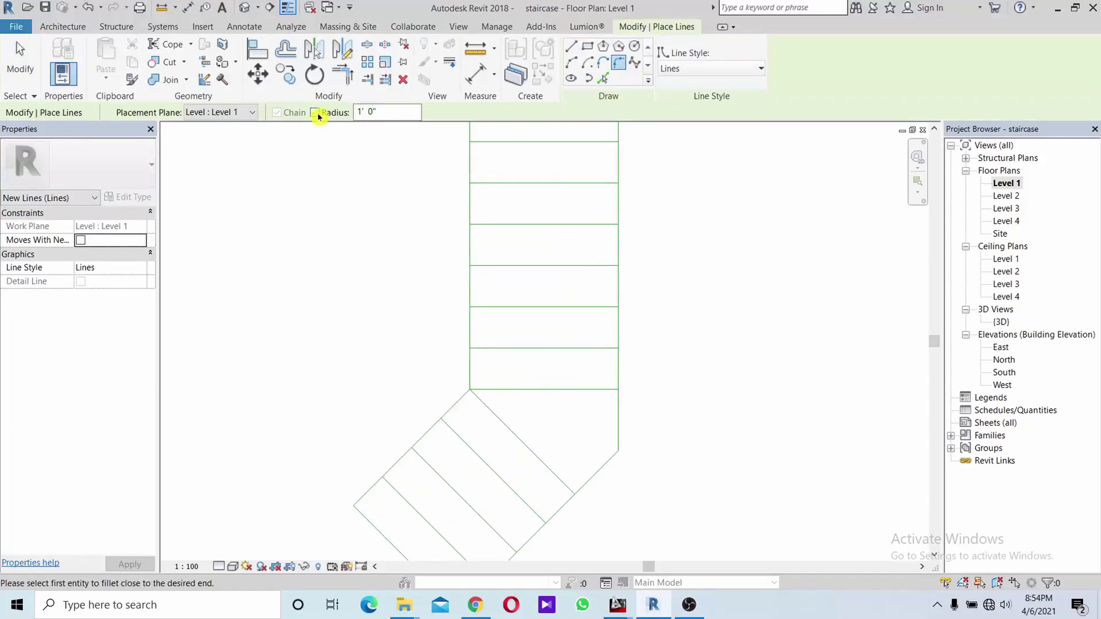
pyautogui.click(445, 412)
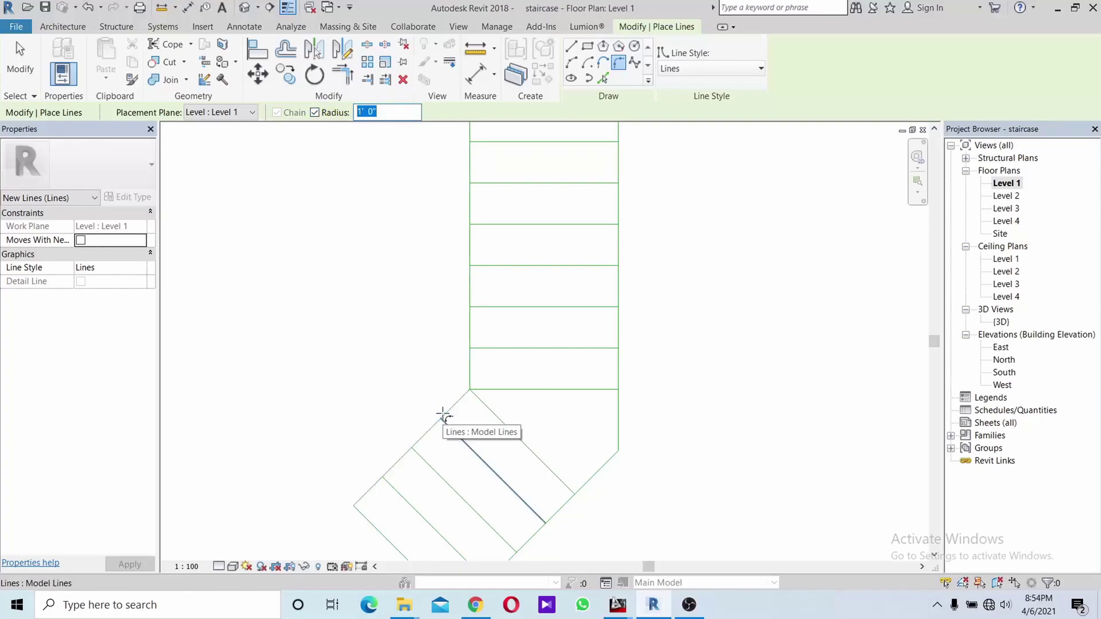
pyautogui.click(470, 362)
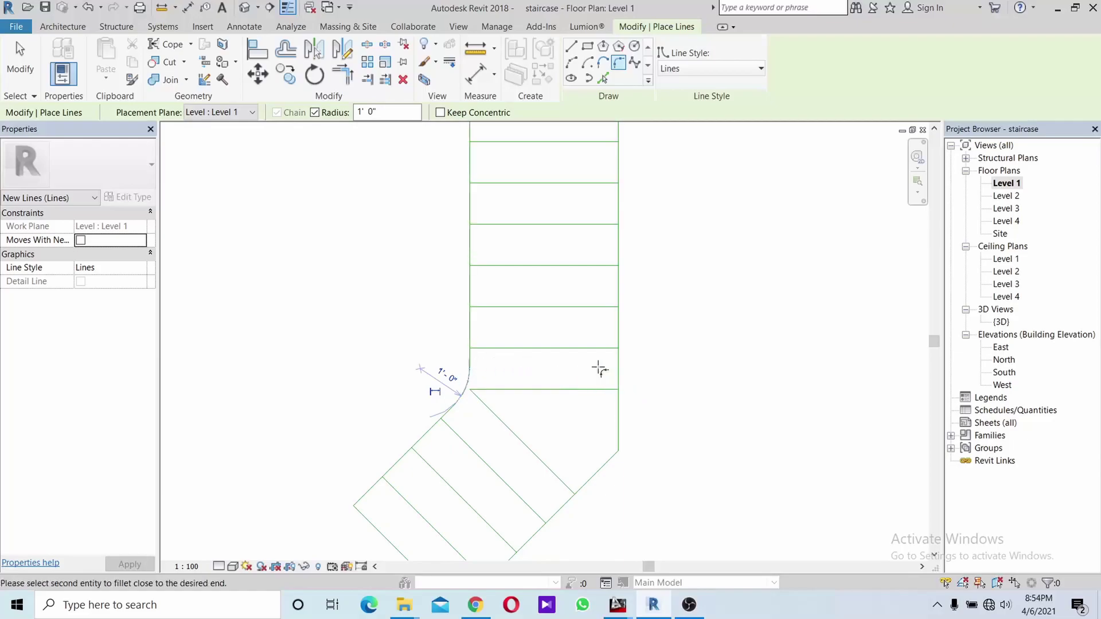
pyautogui.scroll(-2, 590, 406)
pyautogui.keyDown('ctrl'); pyautogui.scroll(5, 598, 343); pyautogui.keyUp('ctrl')
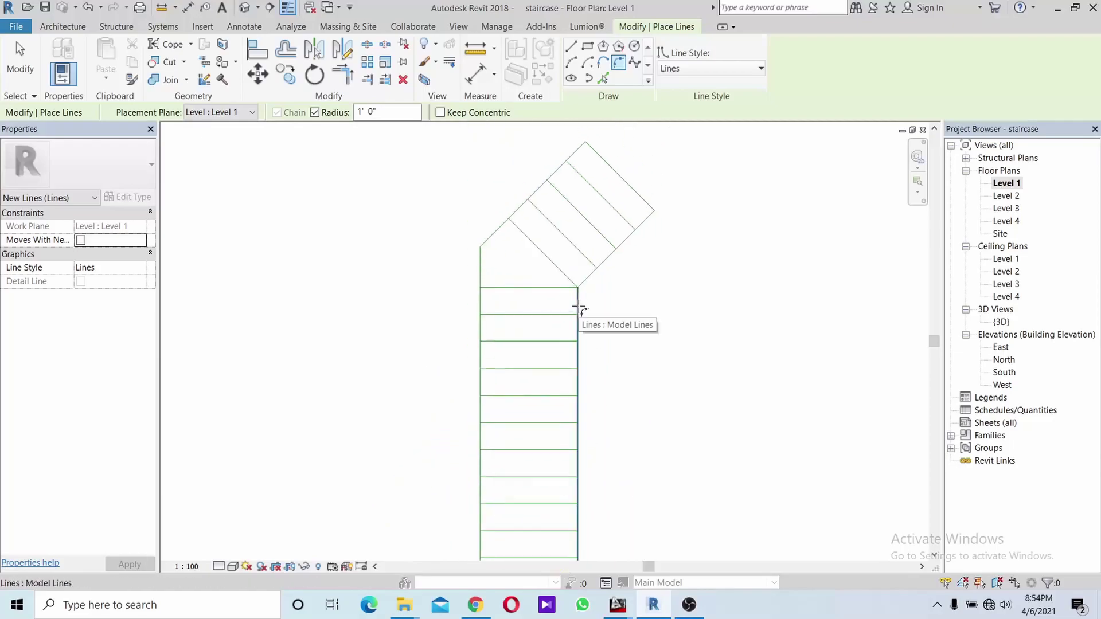
pyautogui.click(591, 275)
pyautogui.click(1060, 572)
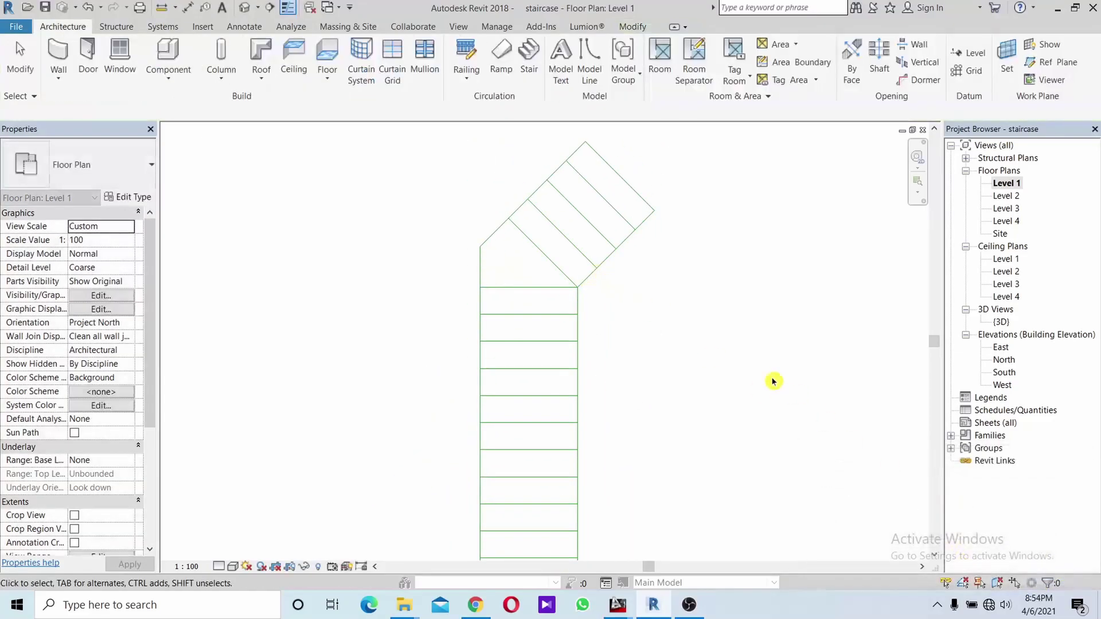
# - Fillet the upper inner corner between the diagonal and vertical edges with a 1'-0" arc
pyautogui.click(590, 68)
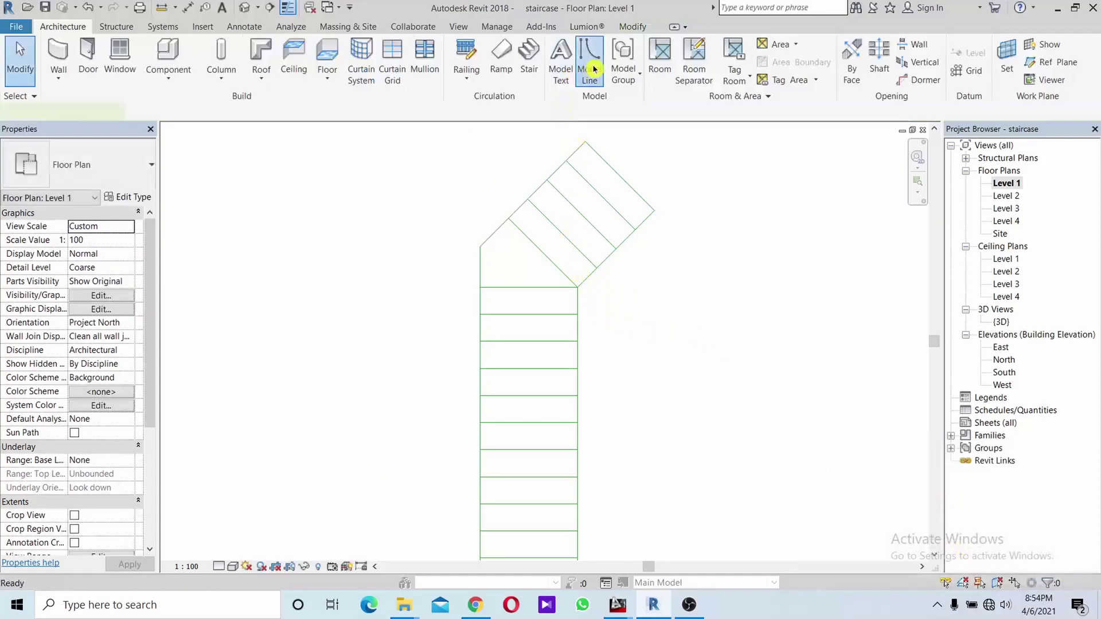
pyautogui.click(623, 64)
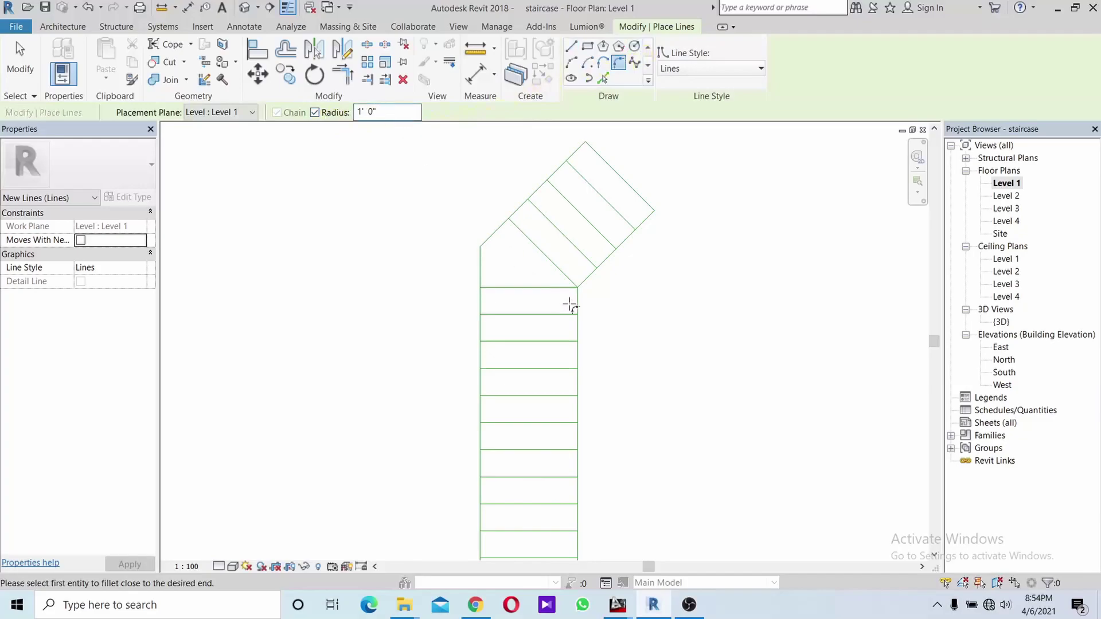
pyautogui.click(595, 269)
pyautogui.click(587, 310)
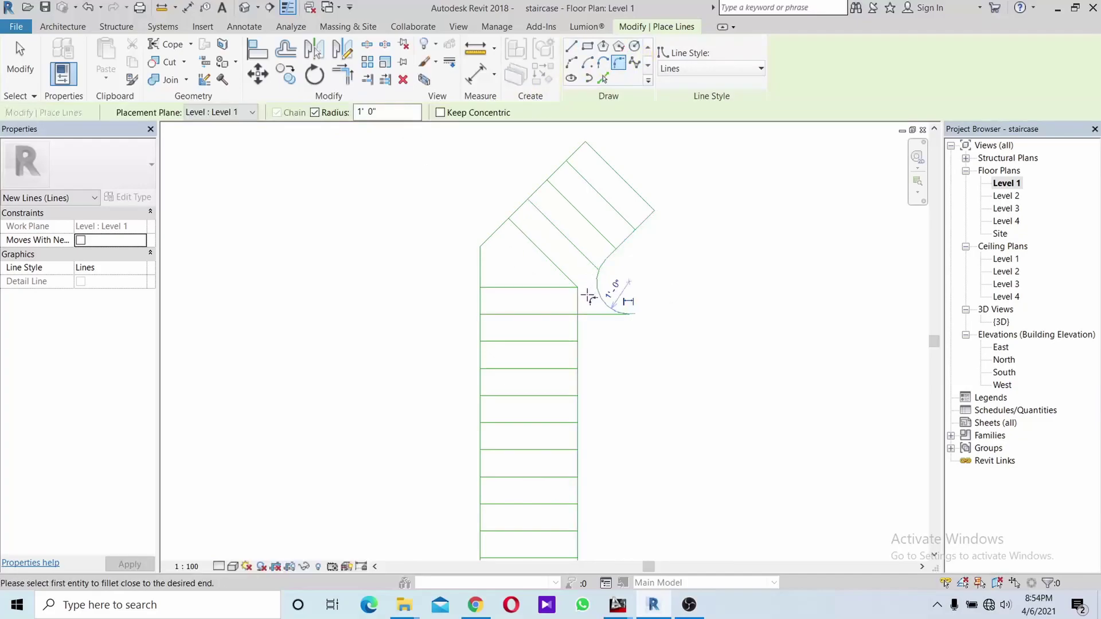
pyautogui.hotkey('ctrl', 'z')
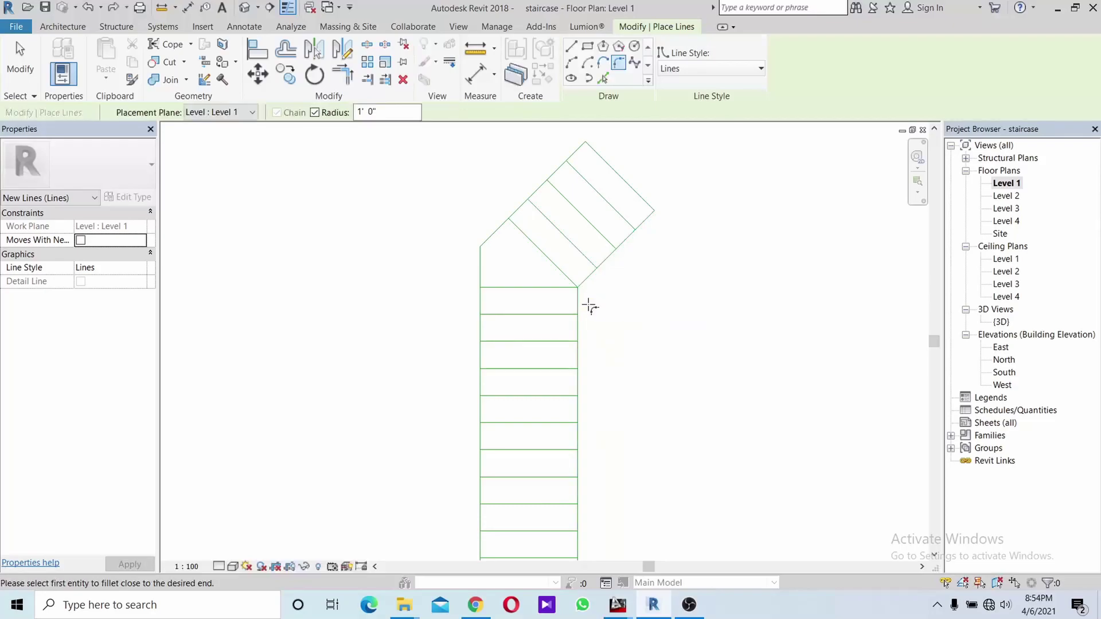
pyautogui.click(580, 321)
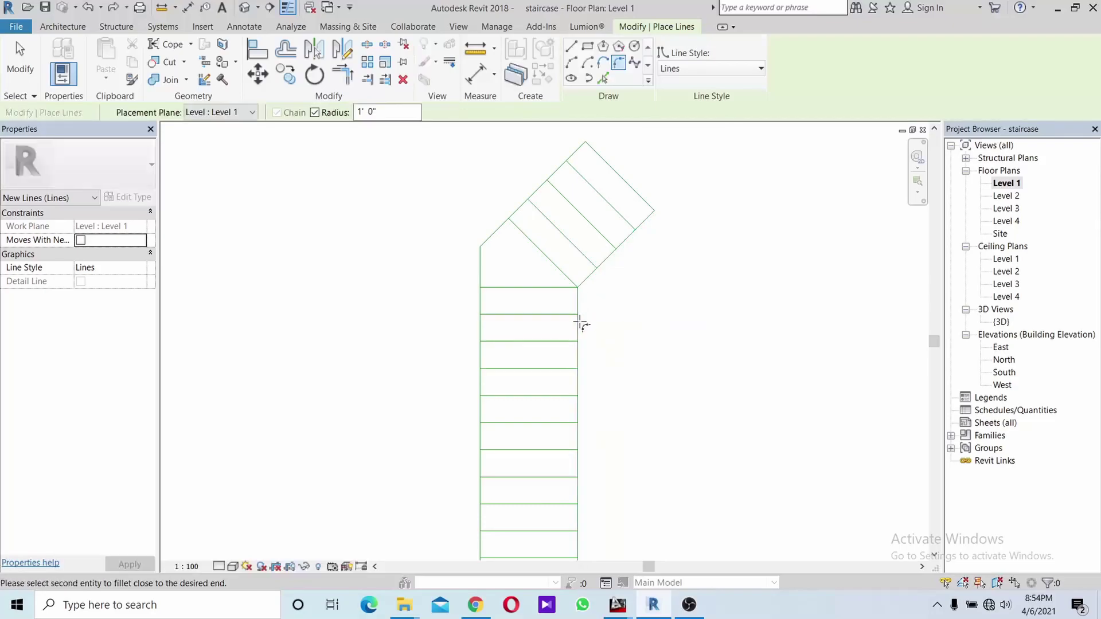
pyautogui.click(609, 262)
pyautogui.scroll(-1, 641, 336)
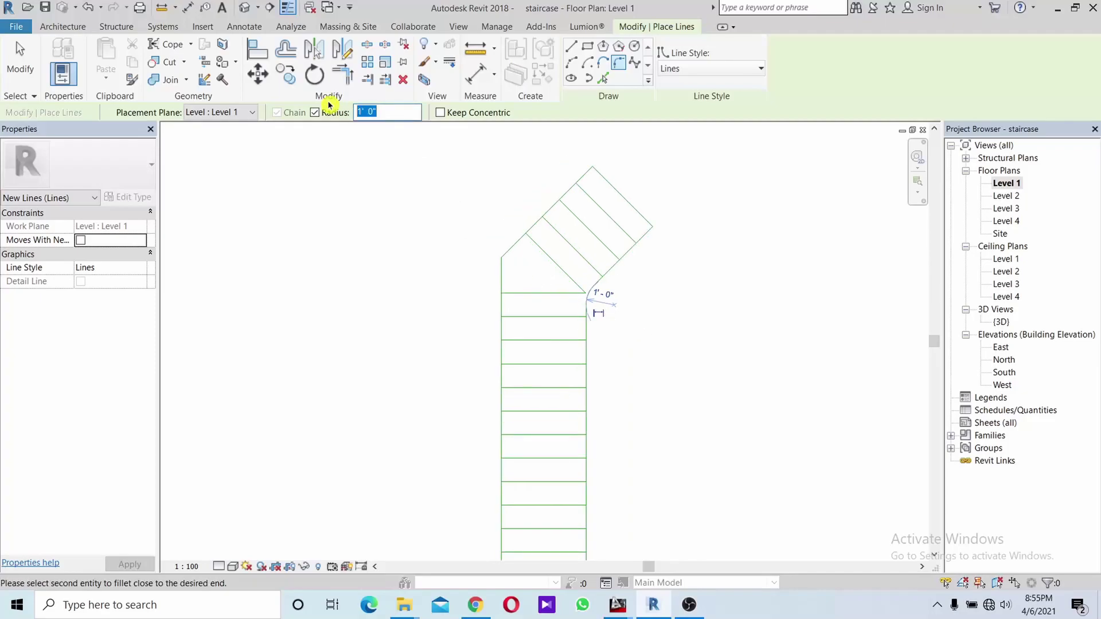
# - Round the upper-left outer corner with a 3'-0" fillet arc after discarding a misplaced try
pyautogui.click(509, 254)
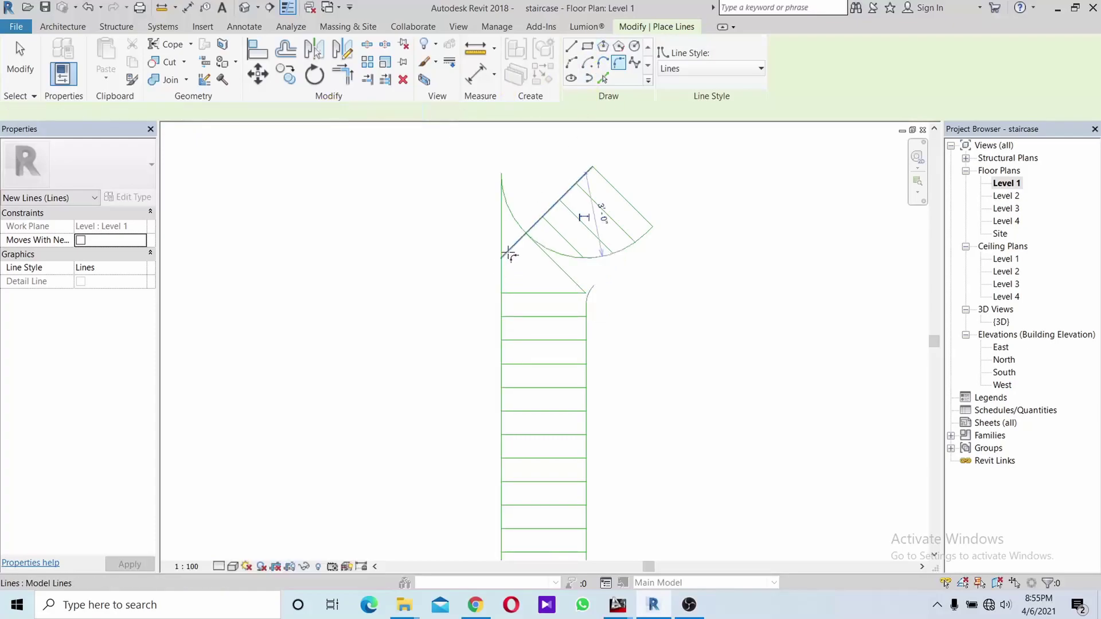
pyautogui.press('Escape')
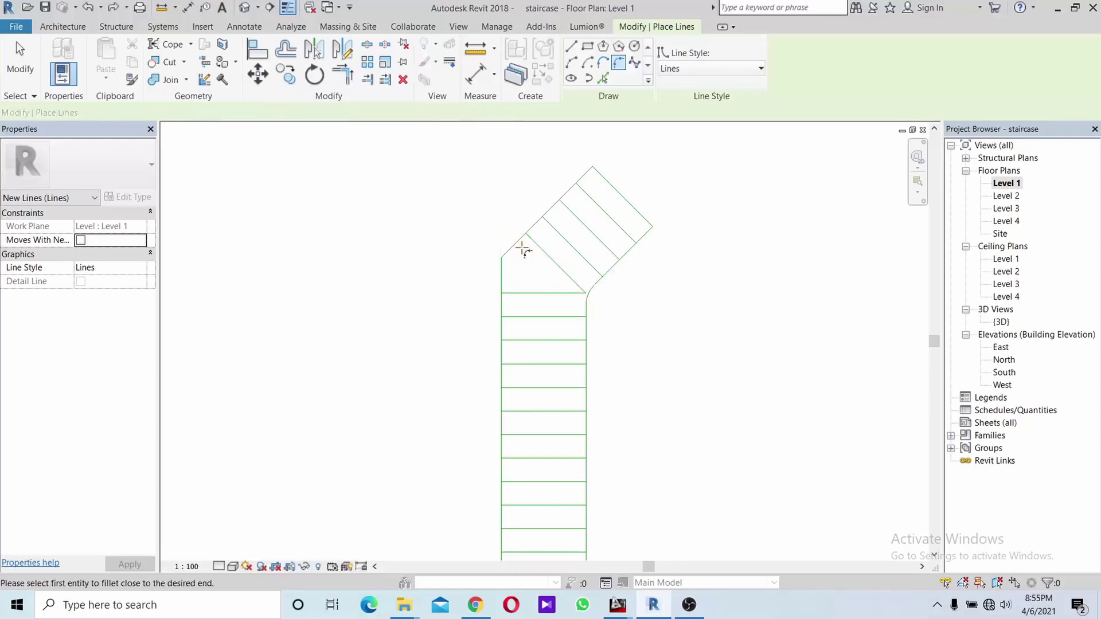
pyautogui.scroll(3, 580, 291)
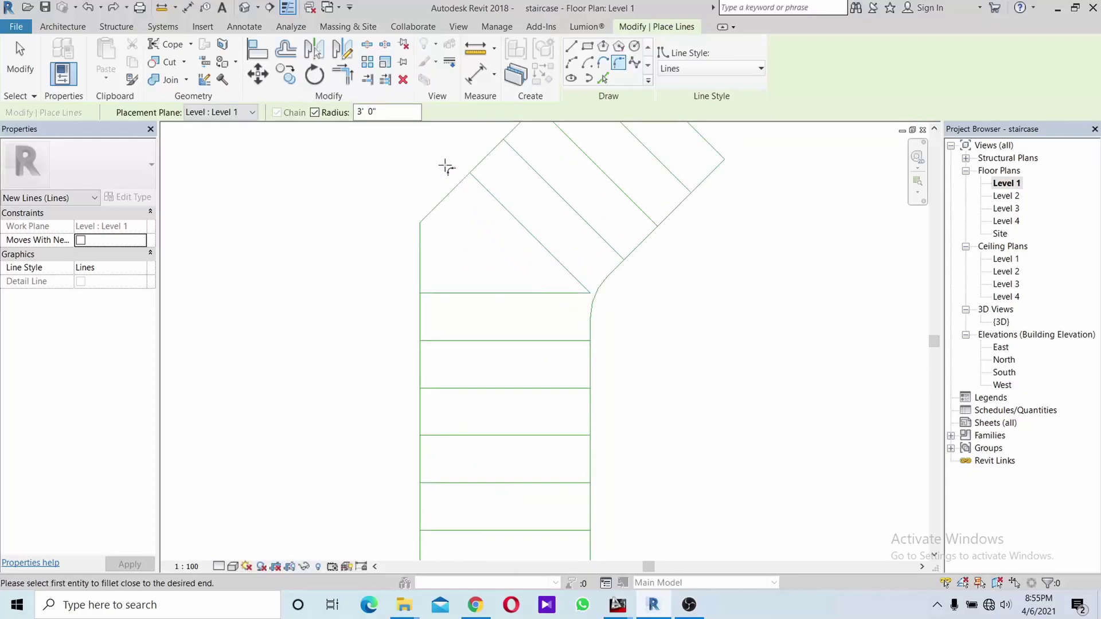
pyautogui.click(459, 184)
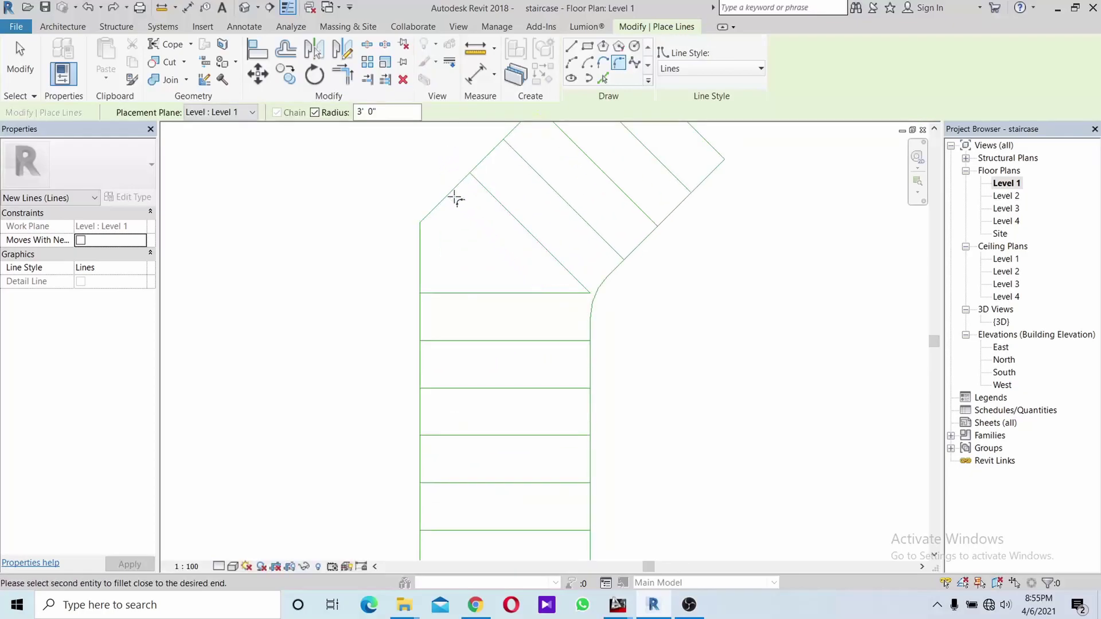
pyautogui.click(421, 309)
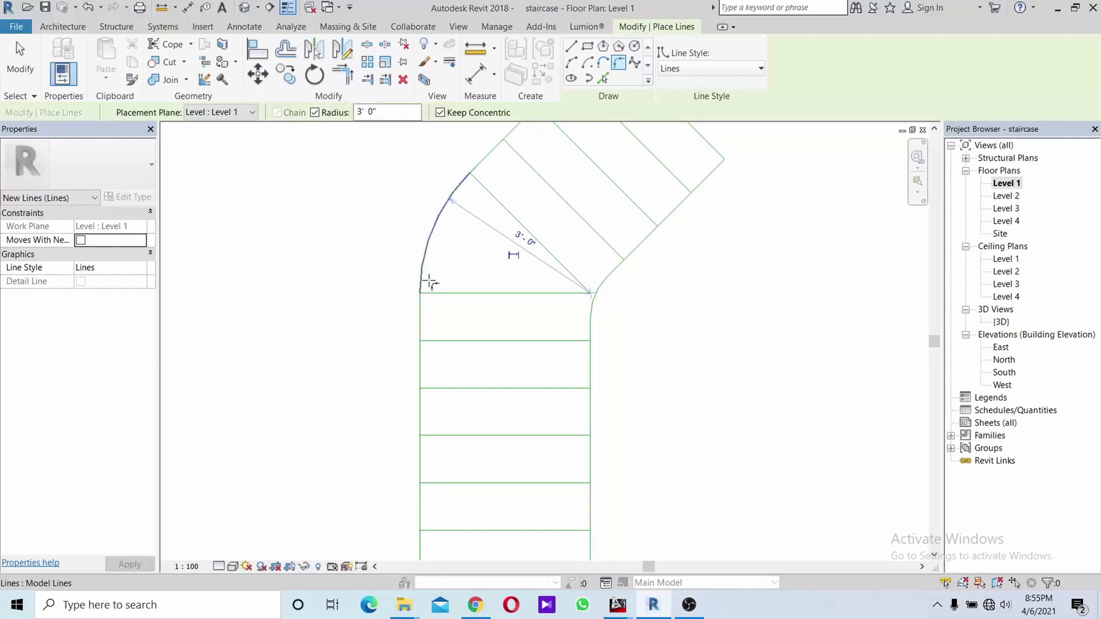
pyautogui.scroll(-2, 464, 263)
# - Round the lower-right outer corner with a 3'-0" arc, then select the two guide lines across the lower landing
pyautogui.moveTo(464, 267); pyautogui.dragTo(544, 67, button='middle')
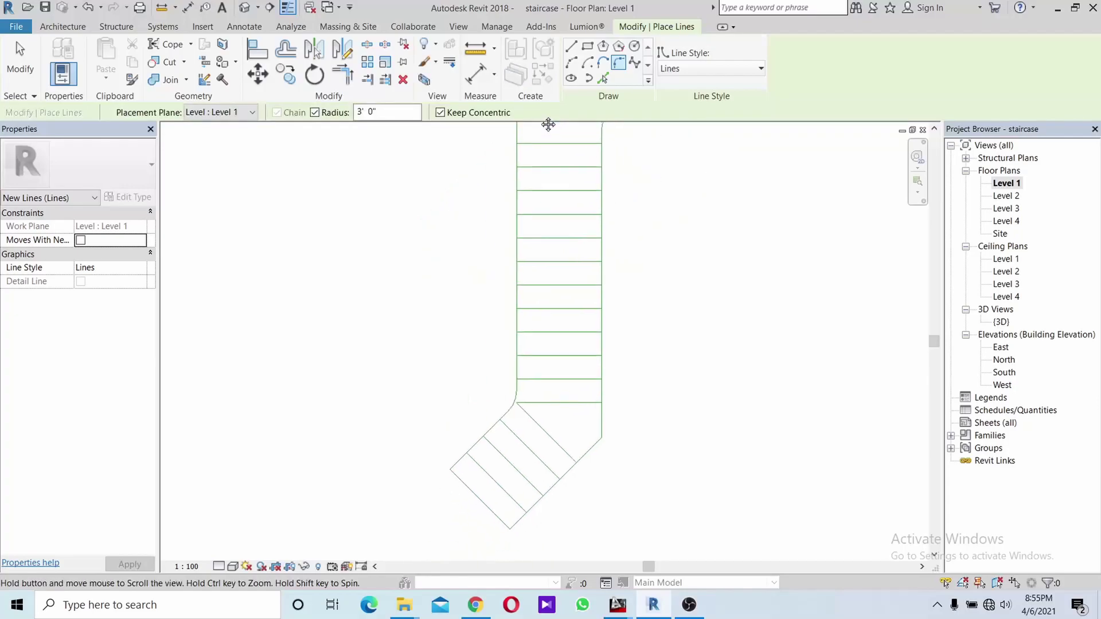
pyautogui.click(569, 473)
pyautogui.click(601, 394)
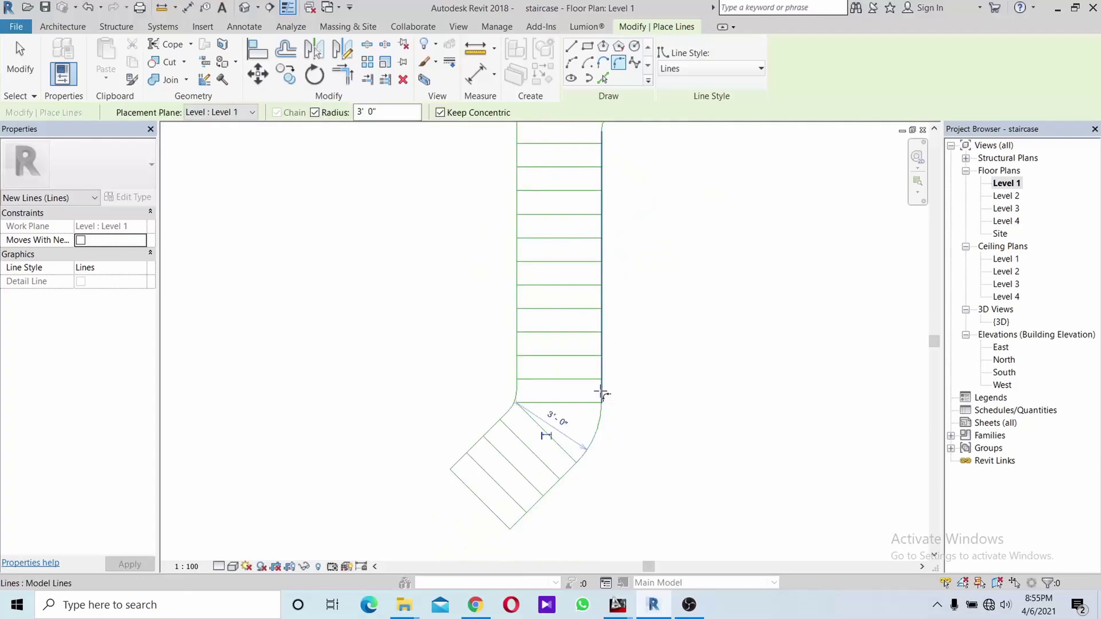
pyautogui.scroll(-1, 667, 252)
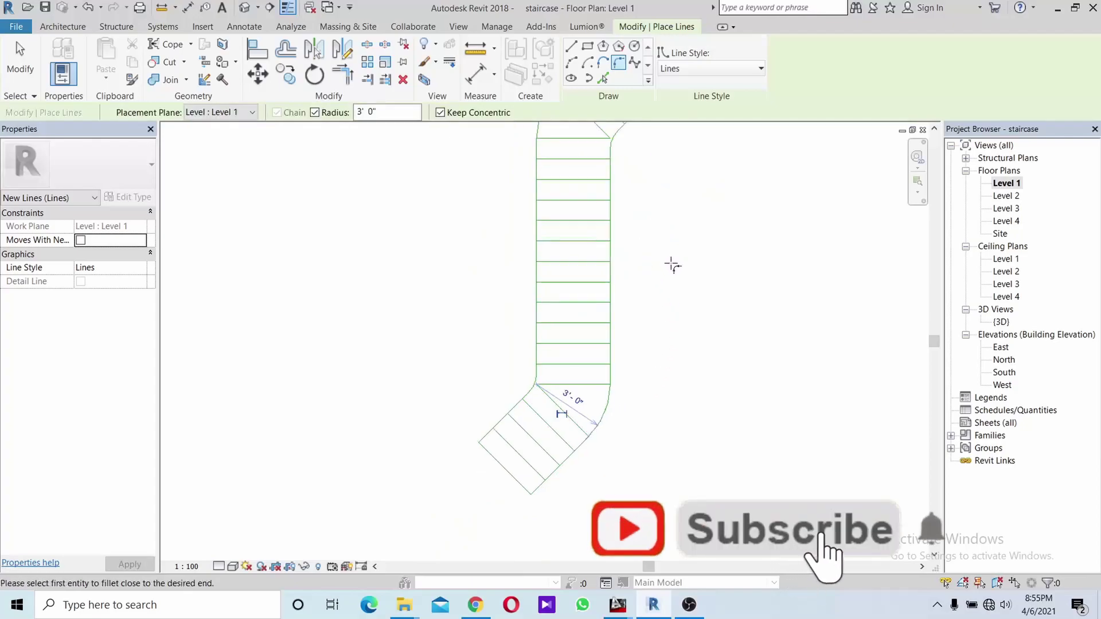
pyautogui.moveTo(671, 263); pyautogui.dragTo(646, 305, button='middle')
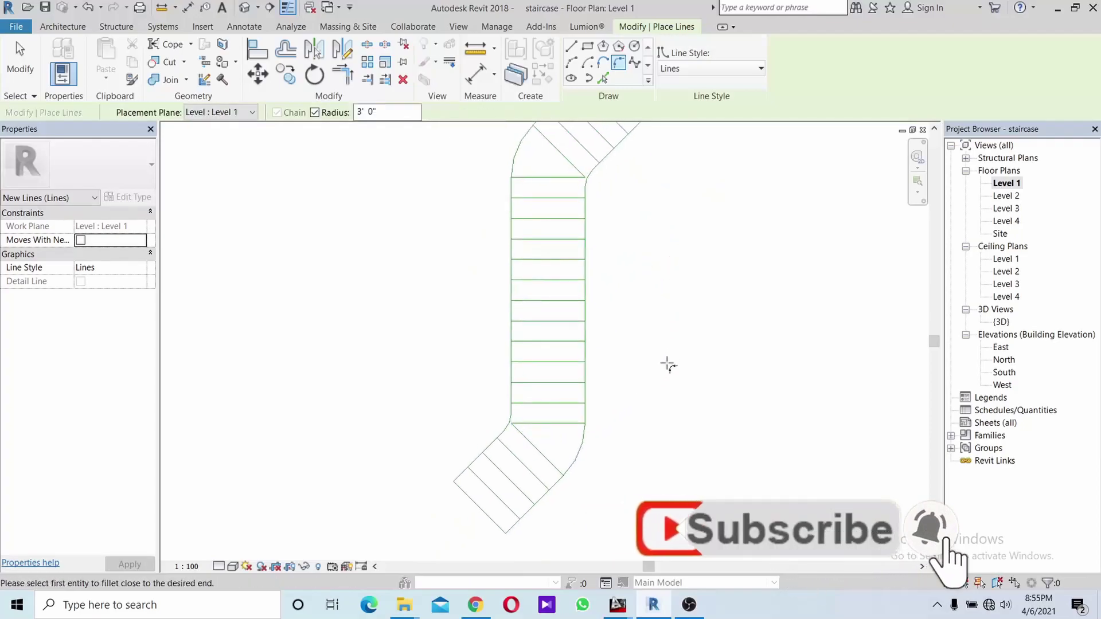
pyautogui.moveTo(648, 389); pyautogui.dragTo(632, 324, button='middle')
pyautogui.scroll(1, 545, 376)
pyautogui.scroll(1, 543, 378)
pyautogui.scroll(1, 542, 380)
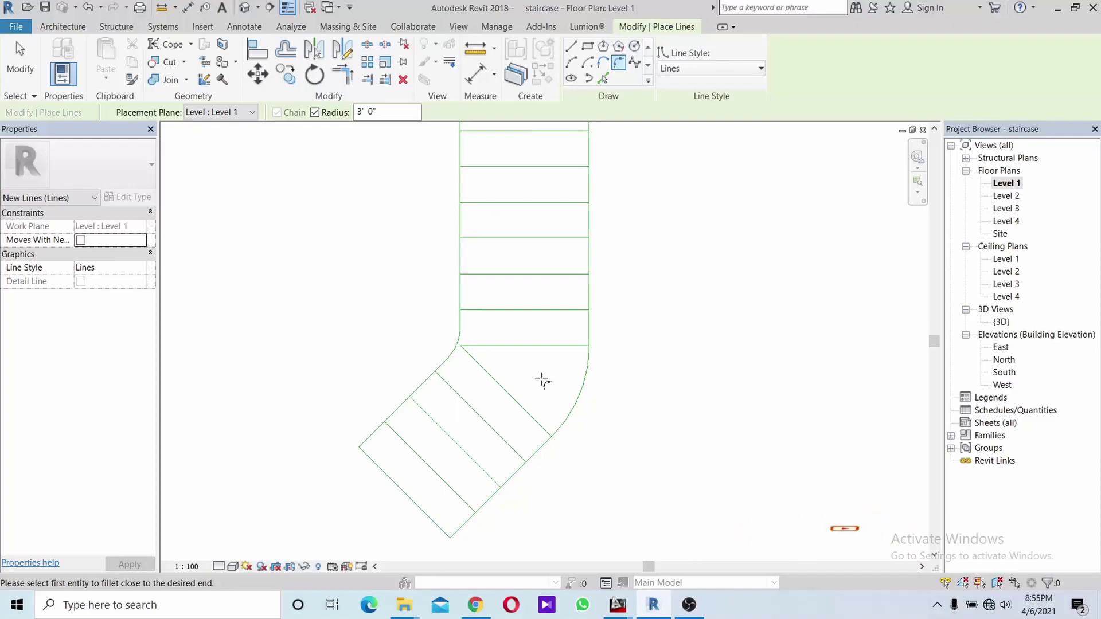
pyautogui.press('Escape')
pyautogui.press('Escape')
pyautogui.moveTo(536, 341); pyautogui.dragTo(498, 404)
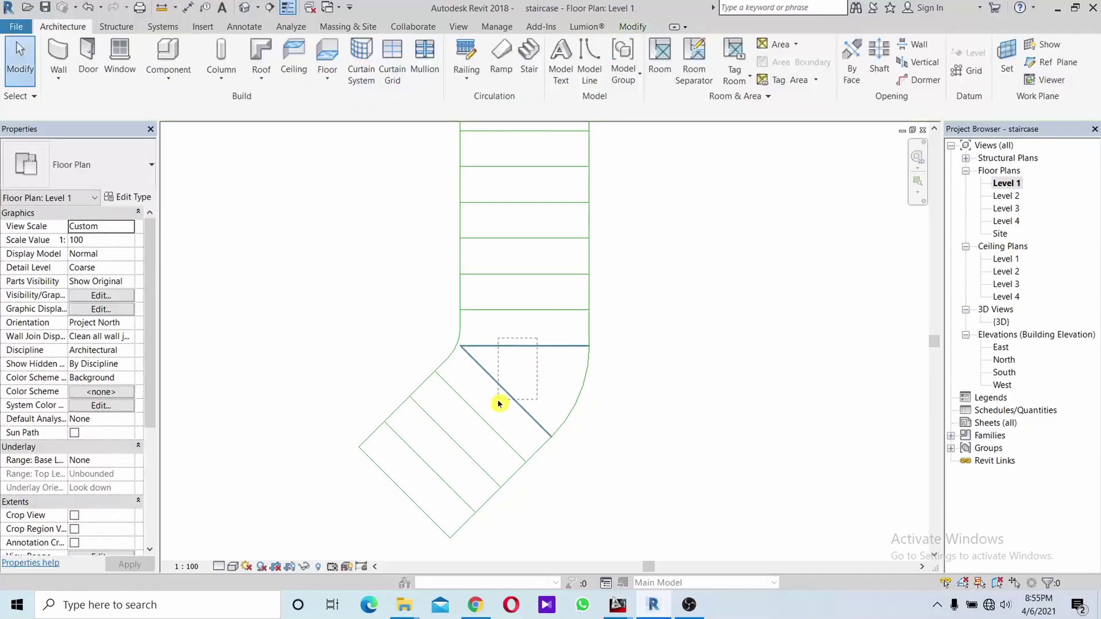
# - Delete the two guide lines running across the upper landing
pyautogui.press('c')
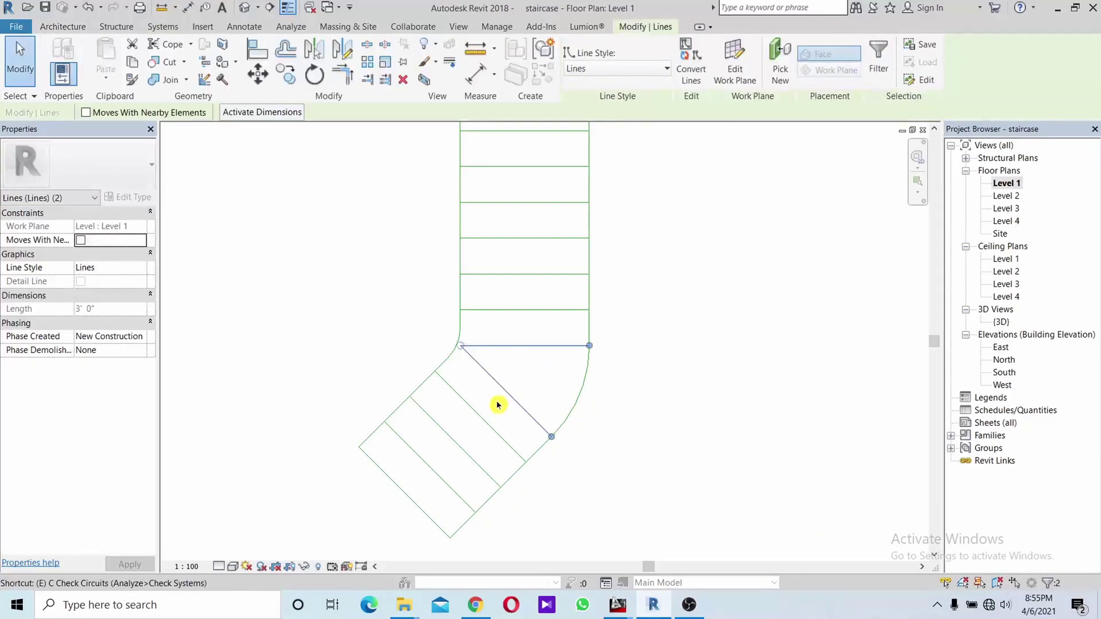
pyautogui.press('Escape')
pyautogui.scroll(-3, 550, 361)
pyautogui.moveTo(550, 361); pyautogui.dragTo(550, 489, button='middle')
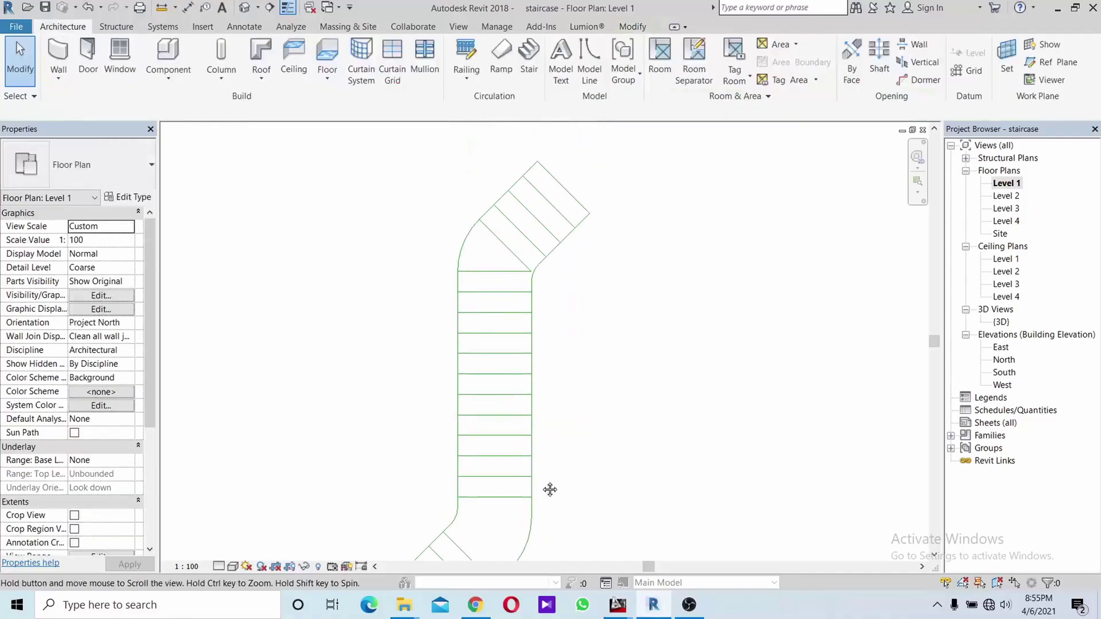
pyautogui.press('Tab')
pyautogui.click(502, 273)
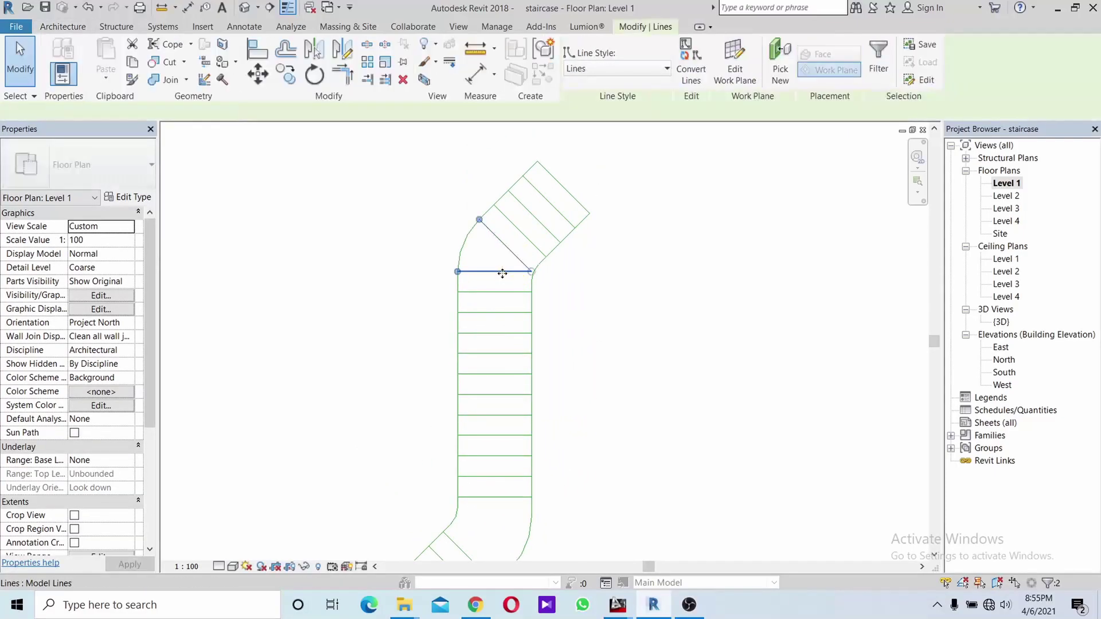
pyautogui.press('Delete')
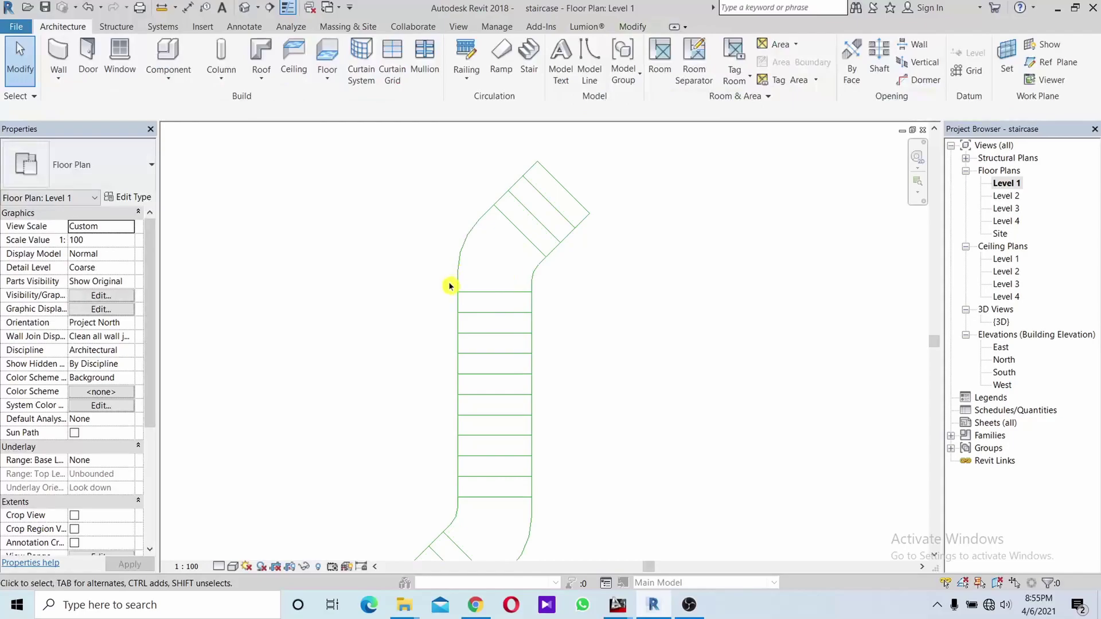
pyautogui.moveTo(449, 285); pyautogui.dragTo(459, 262, button='middle')
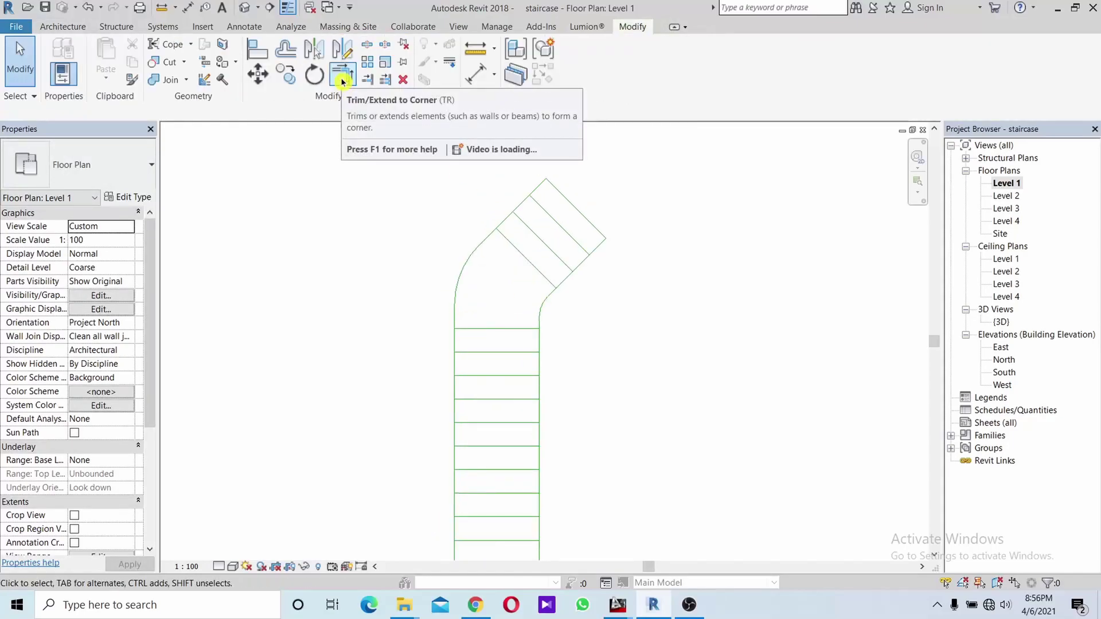
# - Trim the diagonal and lower-landing edge lines so they meet in clean corners
pyautogui.click(343, 81)
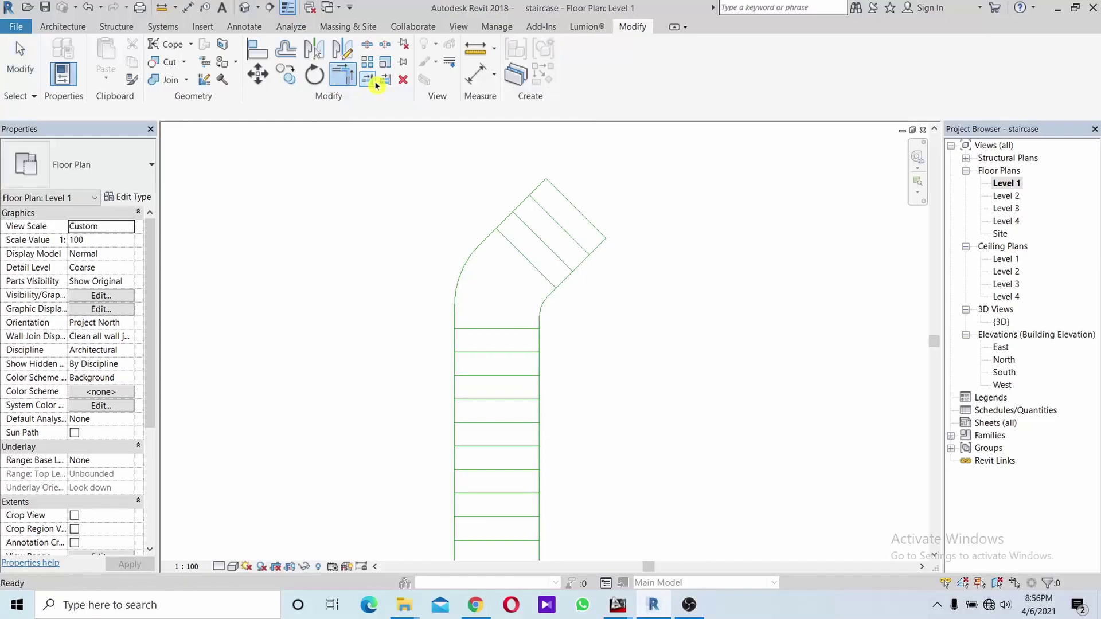
pyautogui.click(520, 259)
pyautogui.click(521, 329)
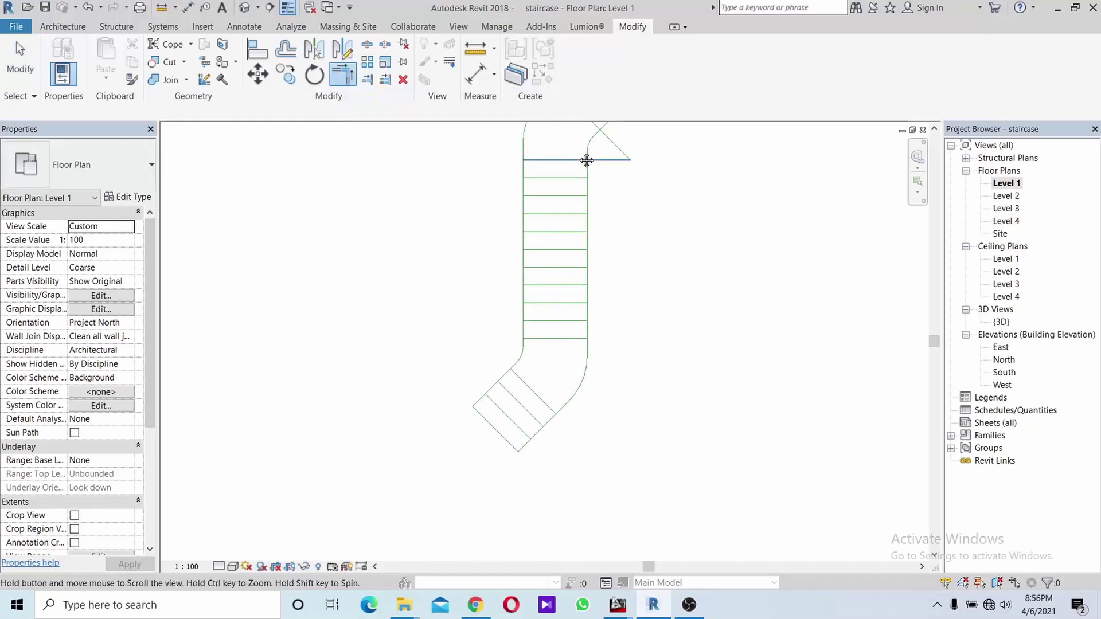
pyautogui.click(559, 327)
pyautogui.click(535, 378)
pyautogui.moveTo(577, 389); pyautogui.dragTo(538, 327, button='middle')
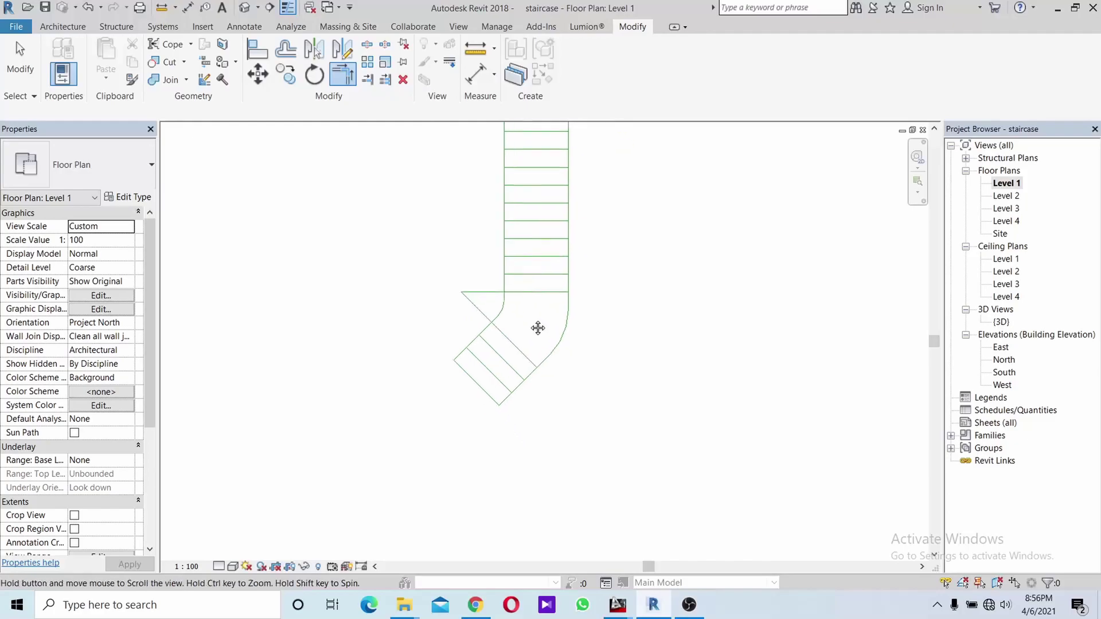
pyautogui.press('Escape')
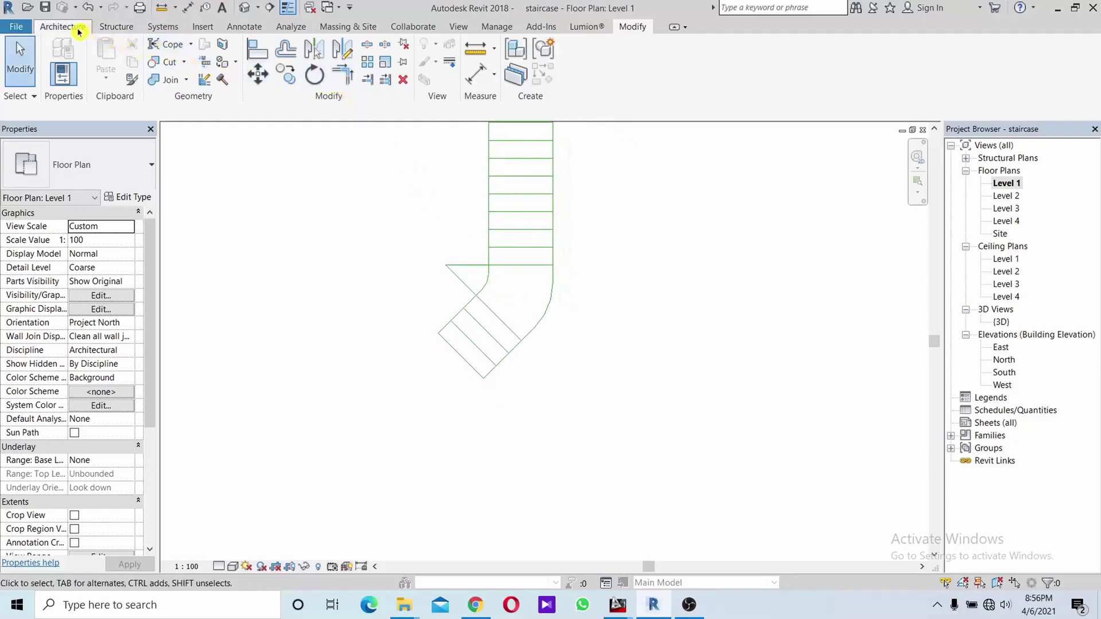
pyautogui.click(63, 26)
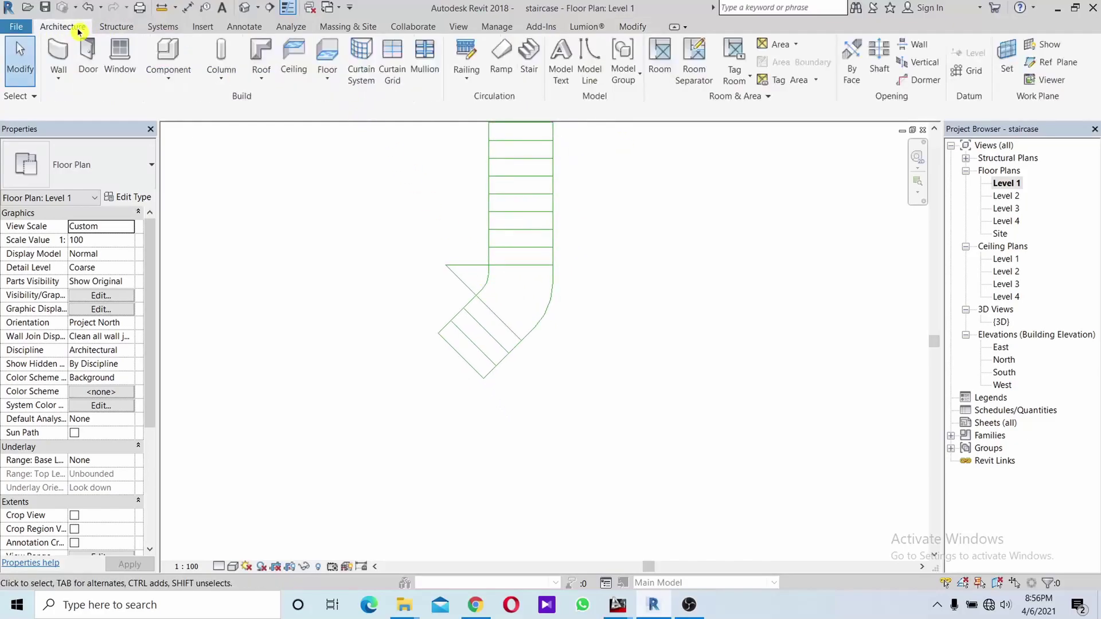
# - Sketch chained model guide lines from the lower landing's left corner at 15° and 30°
pyautogui.click(590, 69)
pyautogui.scroll(3, 472, 265)
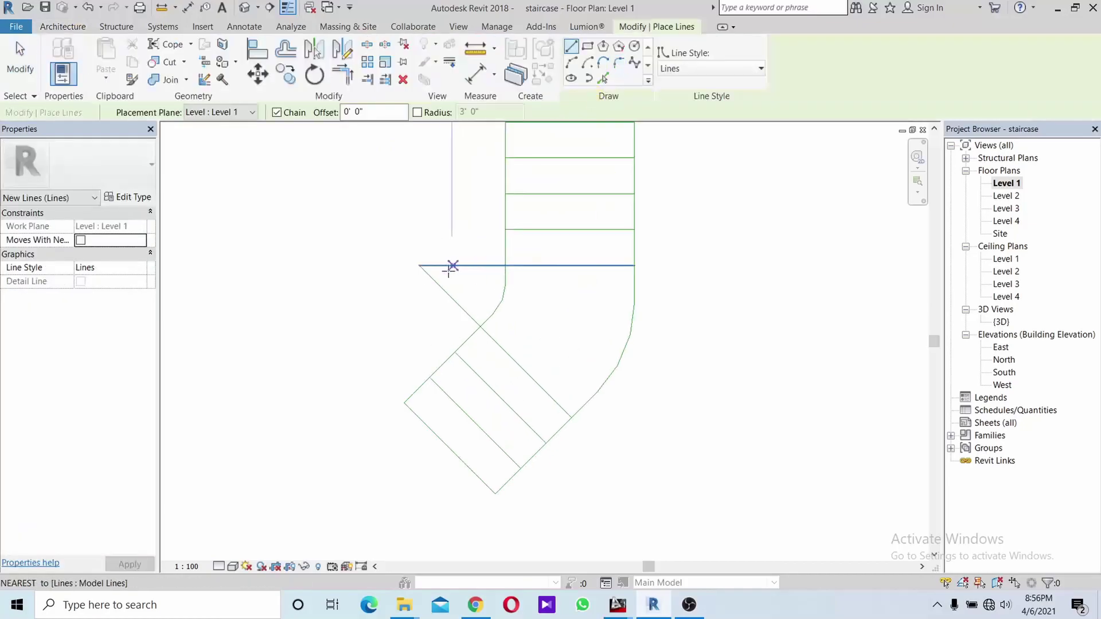
pyautogui.click(433, 270)
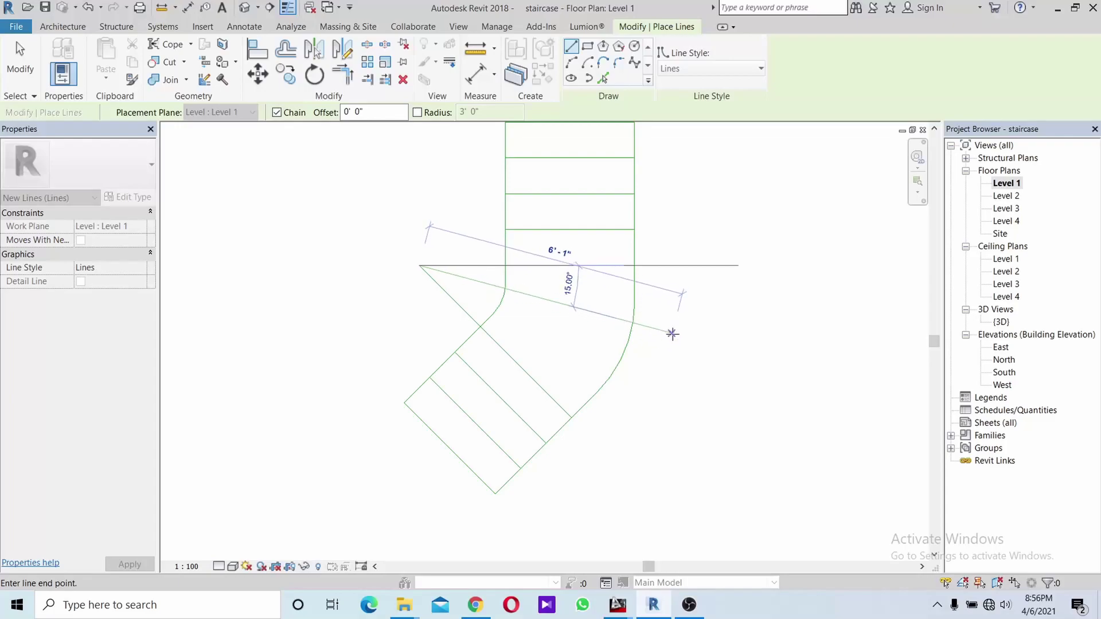
pyautogui.click(670, 332)
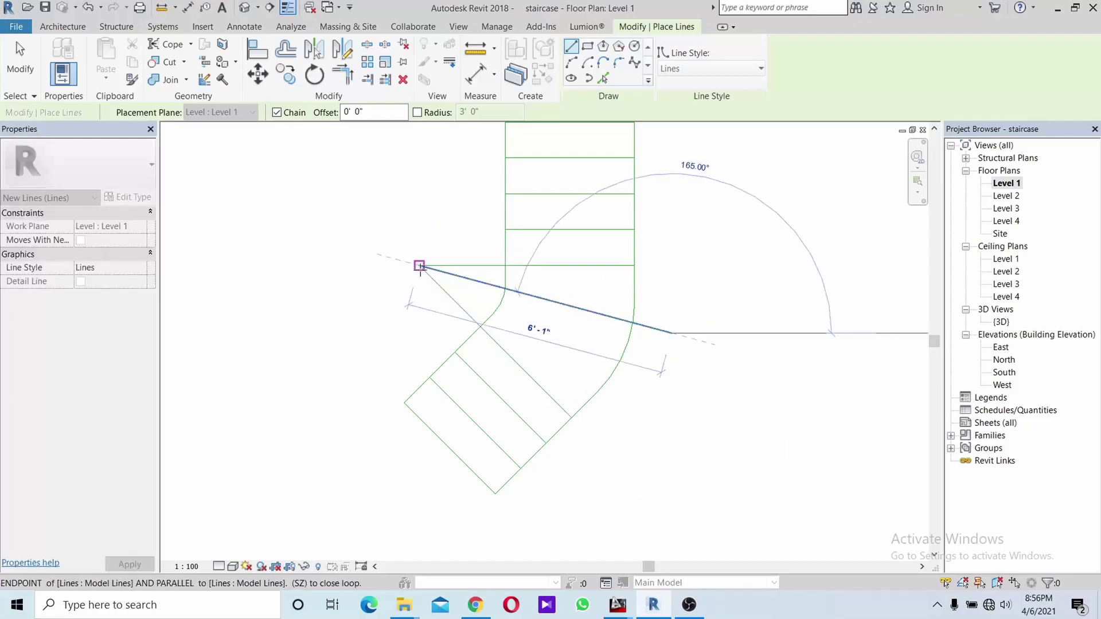
pyautogui.click(417, 264)
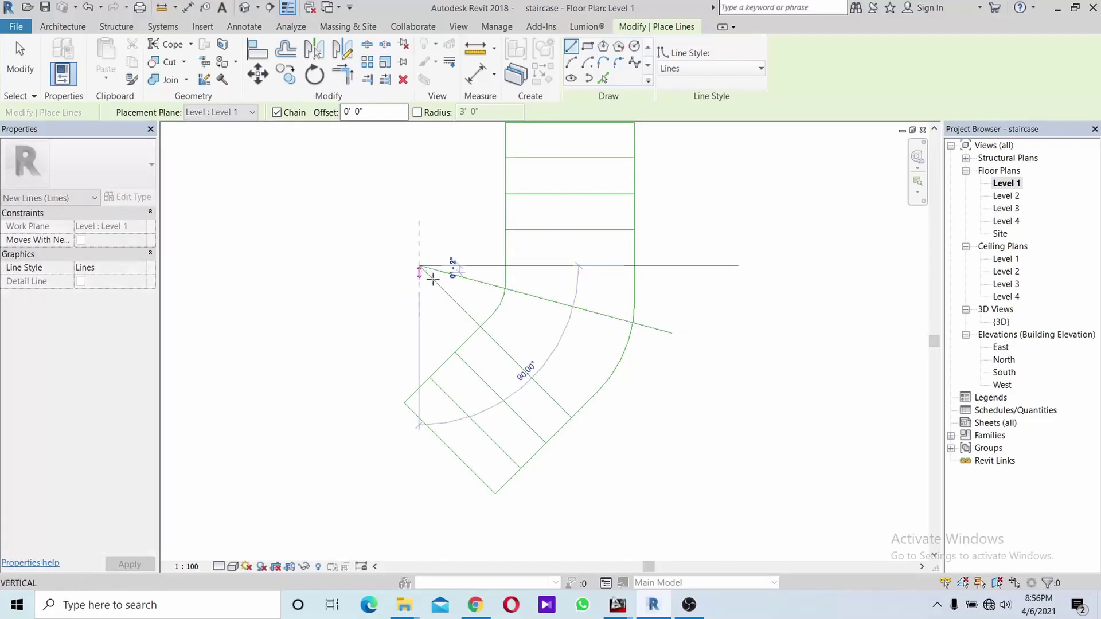
pyautogui.click(649, 399)
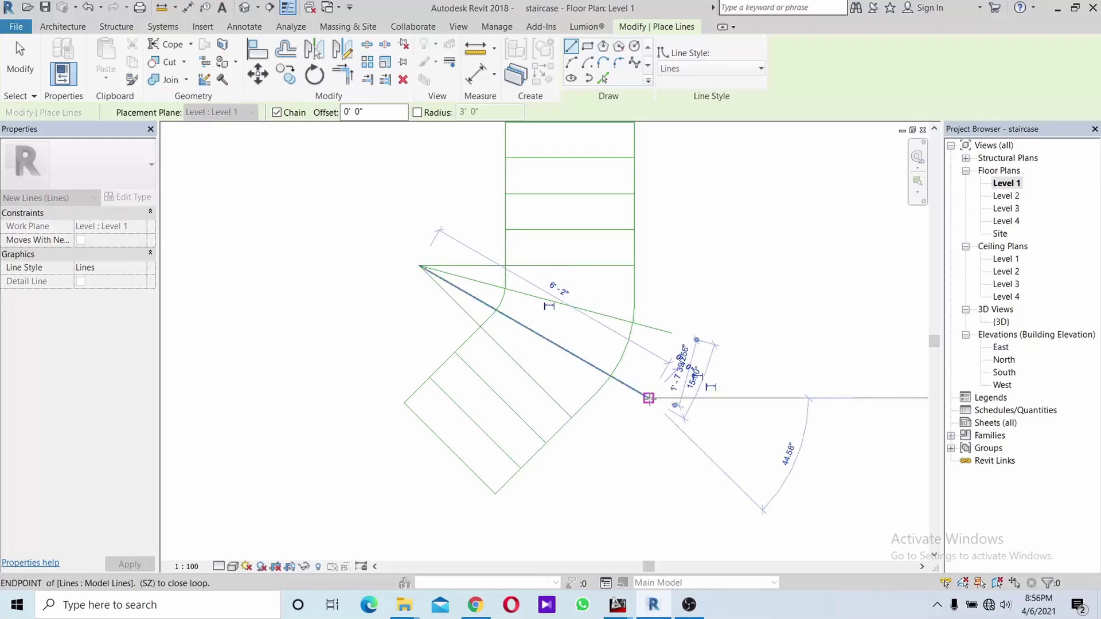
pyautogui.press('Escape')
pyautogui.scroll(-2, 691, 351)
pyautogui.moveTo(757, 322)
pyautogui.mouseDown(button='middle')
pyautogui.moveTo(717, 404)
pyautogui.moveTo(631, 390)
pyautogui.mouseUp(button='middle')
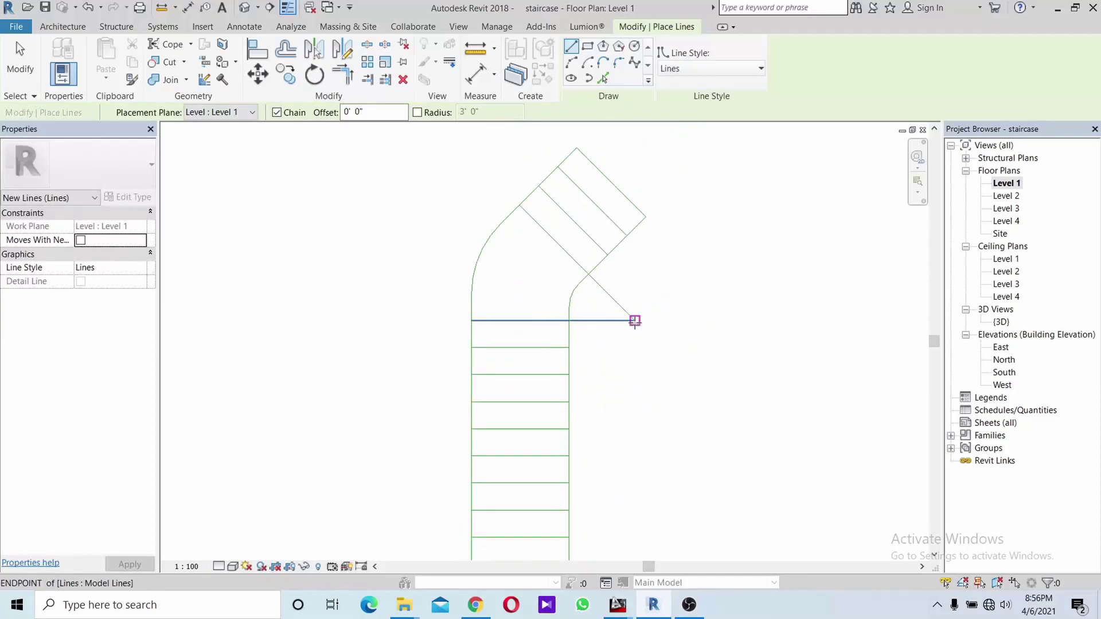
# - Draw two model lines from the upper landing's corner point across its curved turn
pyautogui.click(633, 320)
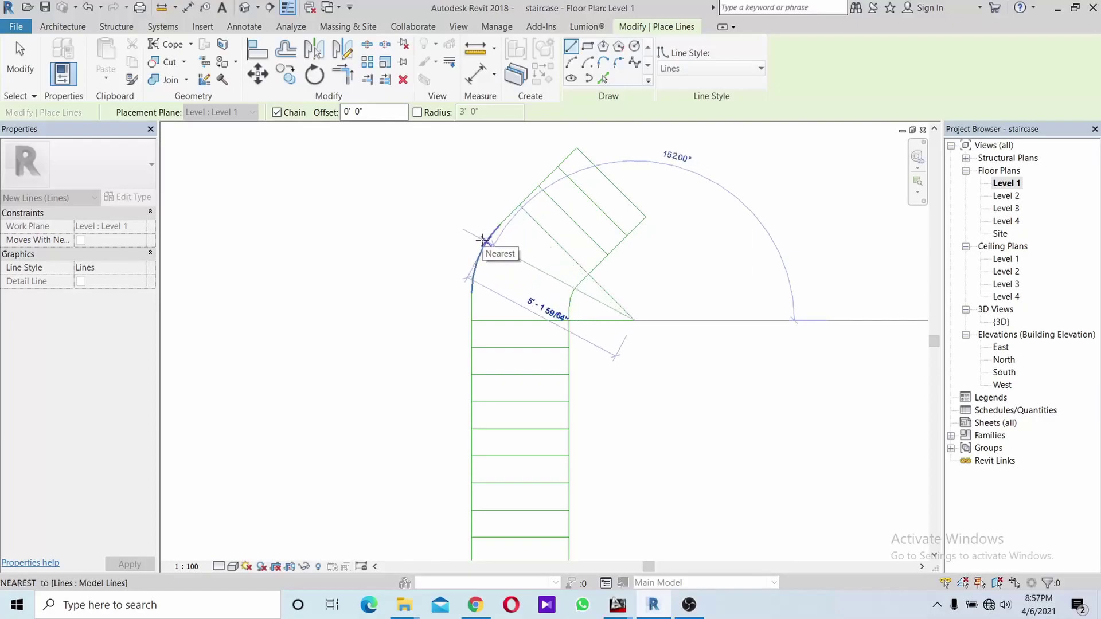
pyautogui.click(456, 217)
pyautogui.press('Escape')
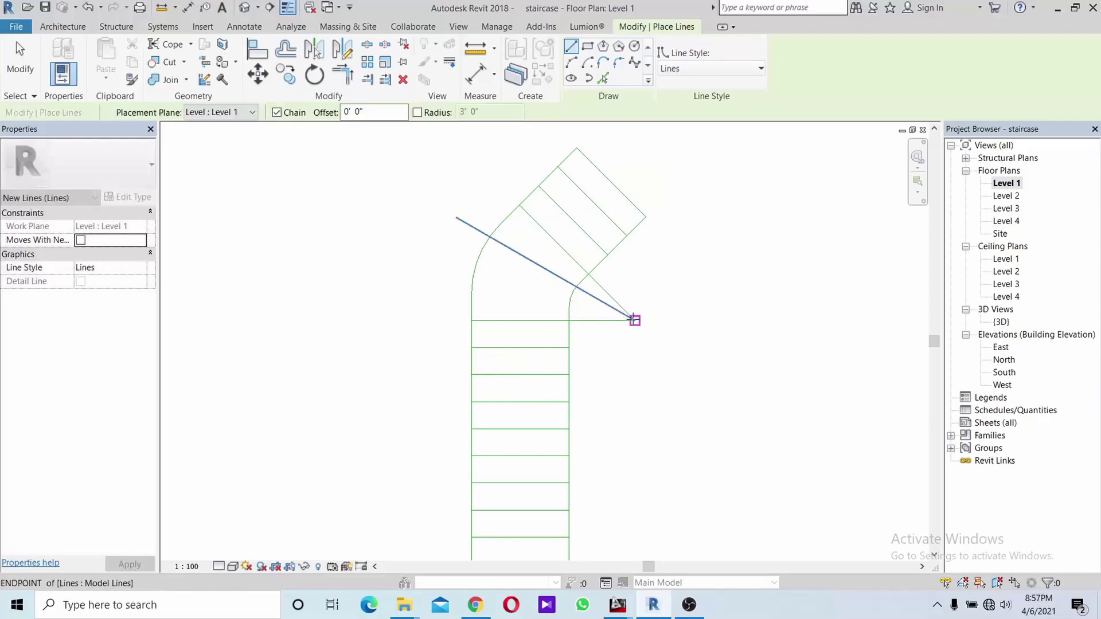
pyautogui.click(633, 320)
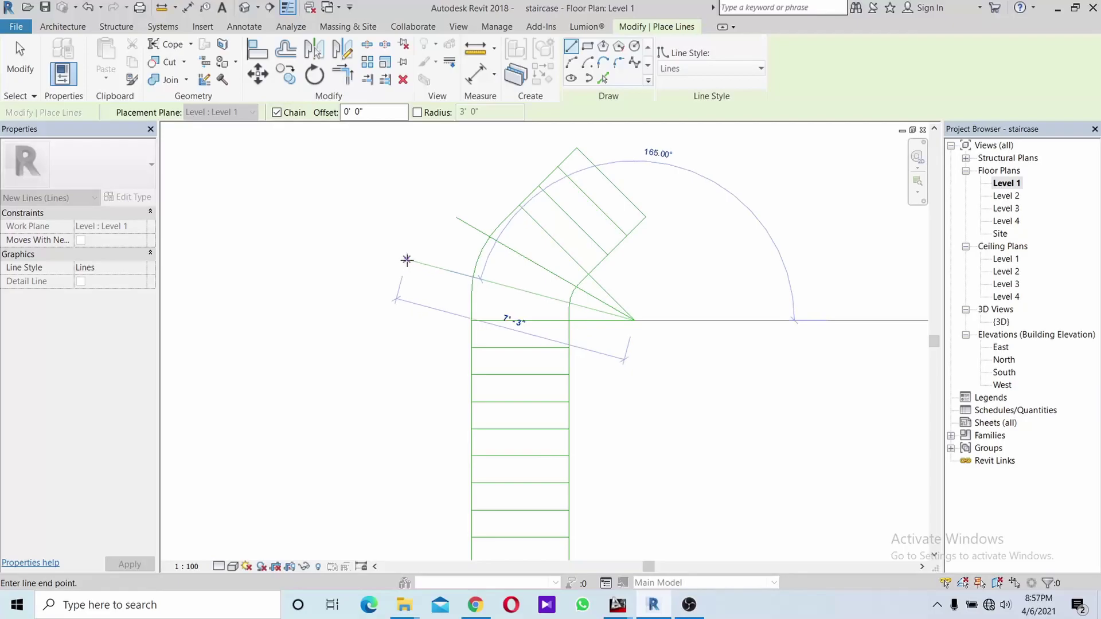
pyautogui.click(407, 260)
pyautogui.press('Escape')
pyautogui.press('Escape')
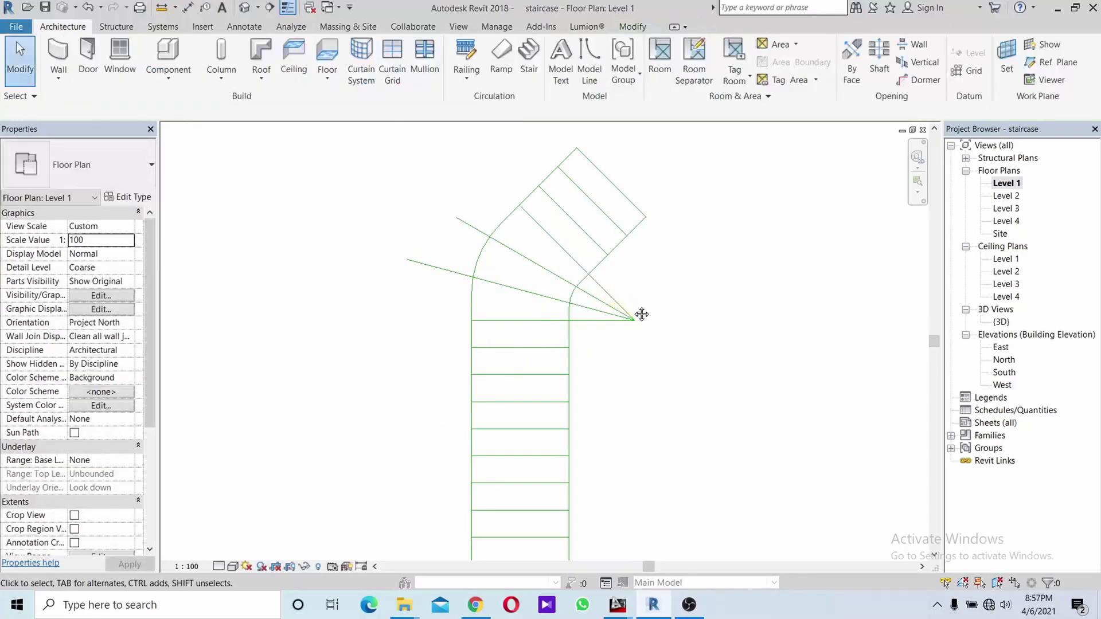
# - Snap the first guide line's end onto the curve and rotate it toward the centre
pyautogui.moveTo(636, 311)
pyautogui.mouseDown(button='middle')
pyautogui.moveTo(597, 268)
pyautogui.moveTo(640, 360)
pyautogui.mouseUp(button='middle')
pyautogui.scroll(2, 640, 359)
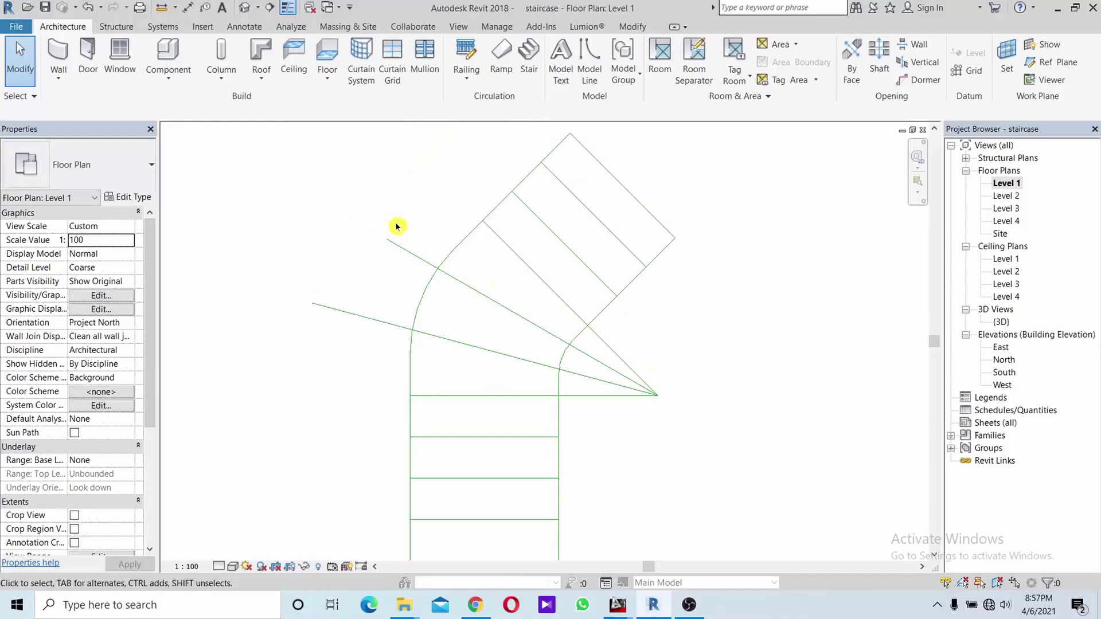
pyautogui.moveTo(398, 223)
pyautogui.mouseDown()
pyautogui.moveTo(368, 253)
pyautogui.moveTo(381, 243)
pyautogui.moveTo(437, 267)
pyautogui.mouseUp()
pyautogui.click(335, 348)
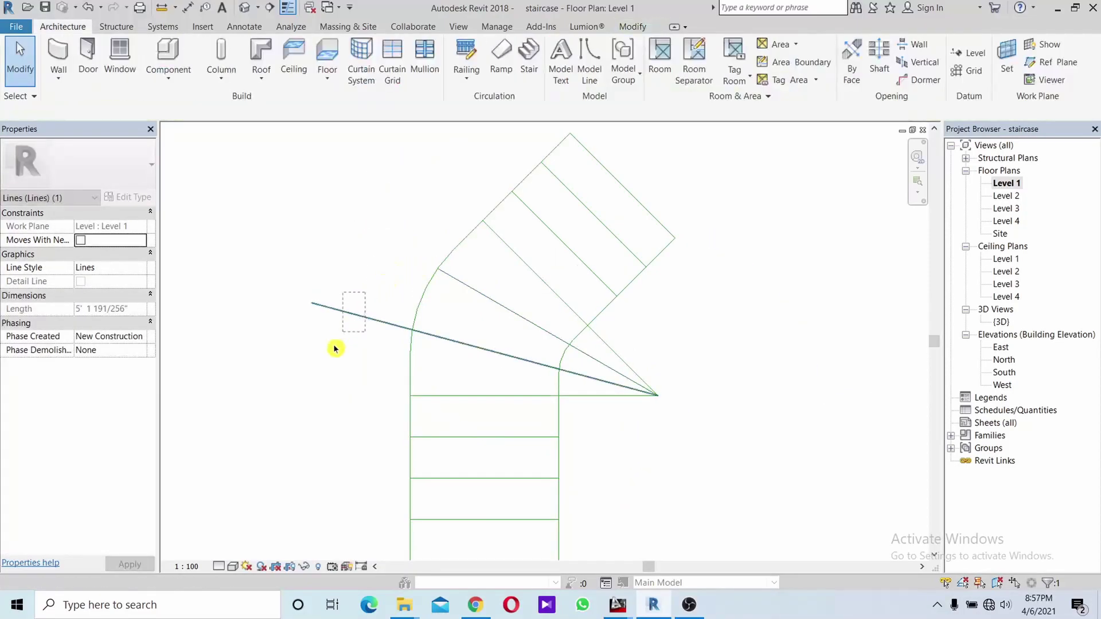
pyautogui.click(330, 309)
pyautogui.press('r')
pyautogui.press('o')
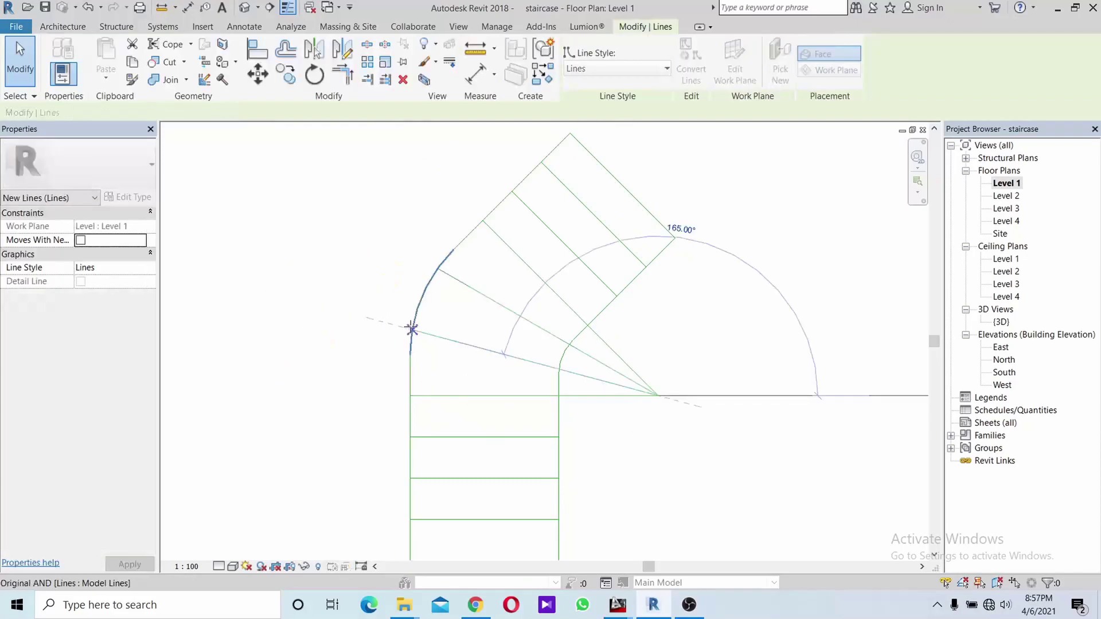
pyautogui.click(411, 328)
pyautogui.scroll(-1, 646, 352)
pyautogui.scroll(2, 654, 361)
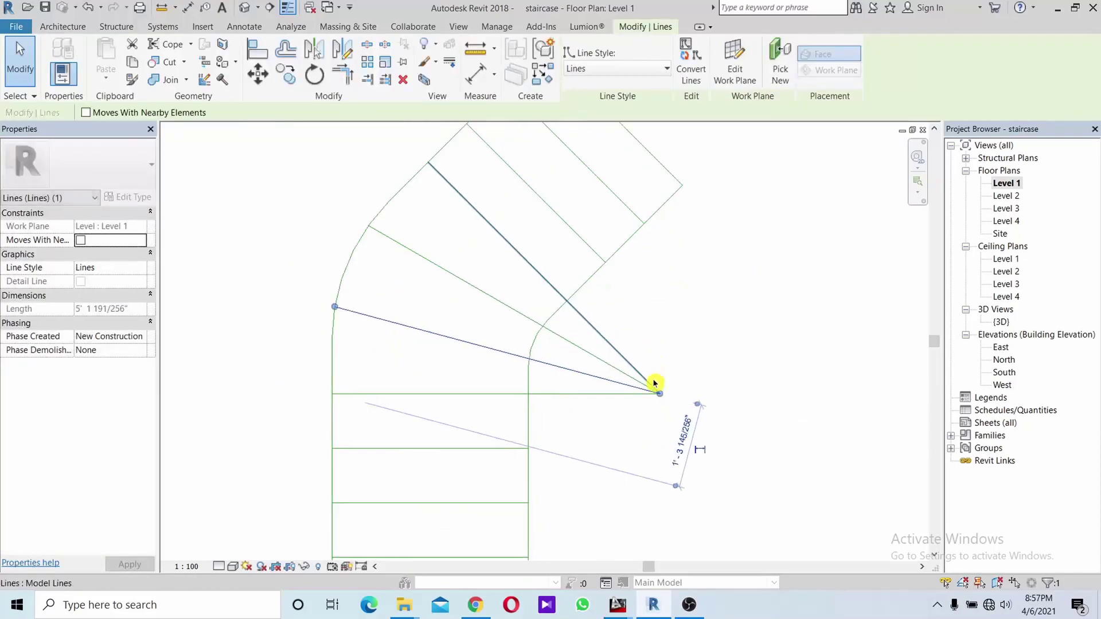
# - Shorten the diagonal guide lines to the inner curve and rotate one to its new angle
pyautogui.click(634, 354)
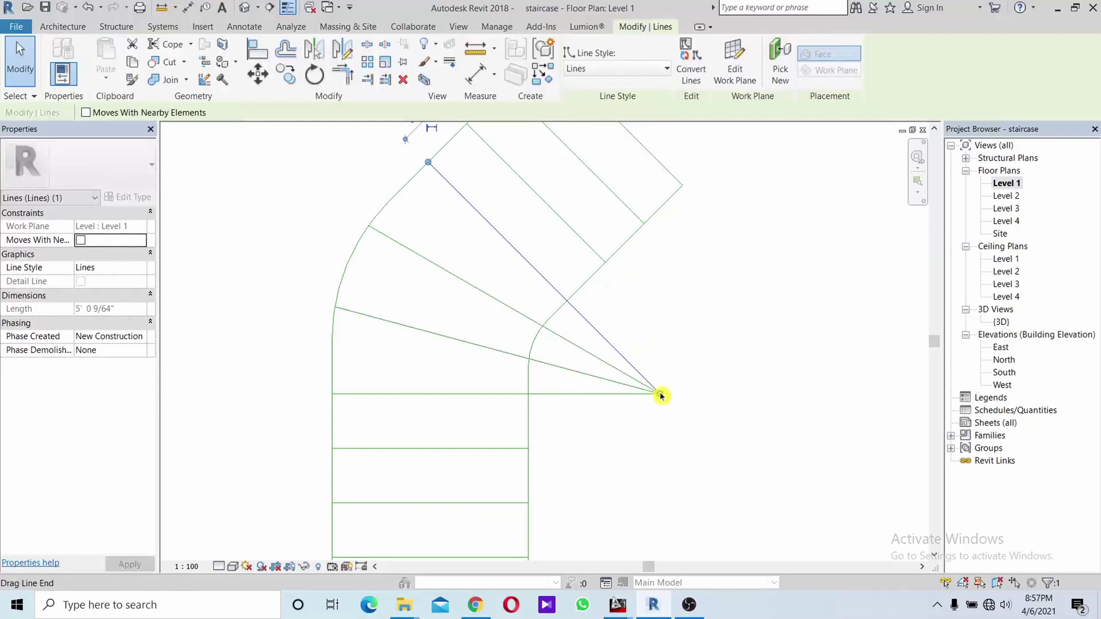
pyautogui.moveTo(660, 395); pyautogui.dragTo(566, 299)
pyautogui.click(585, 327)
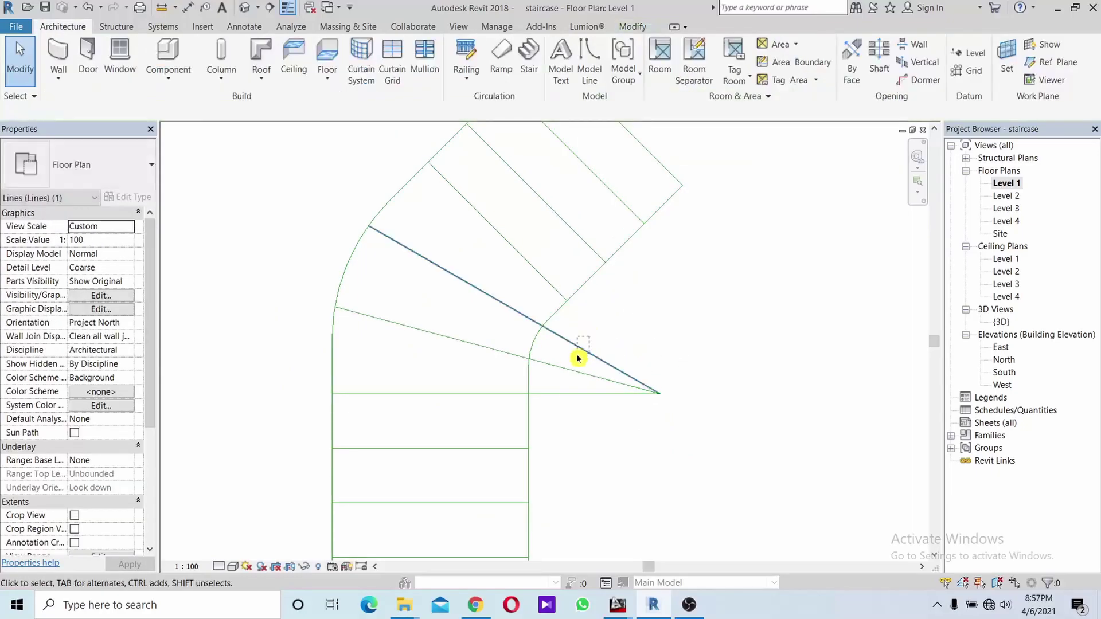
pyautogui.click(578, 358)
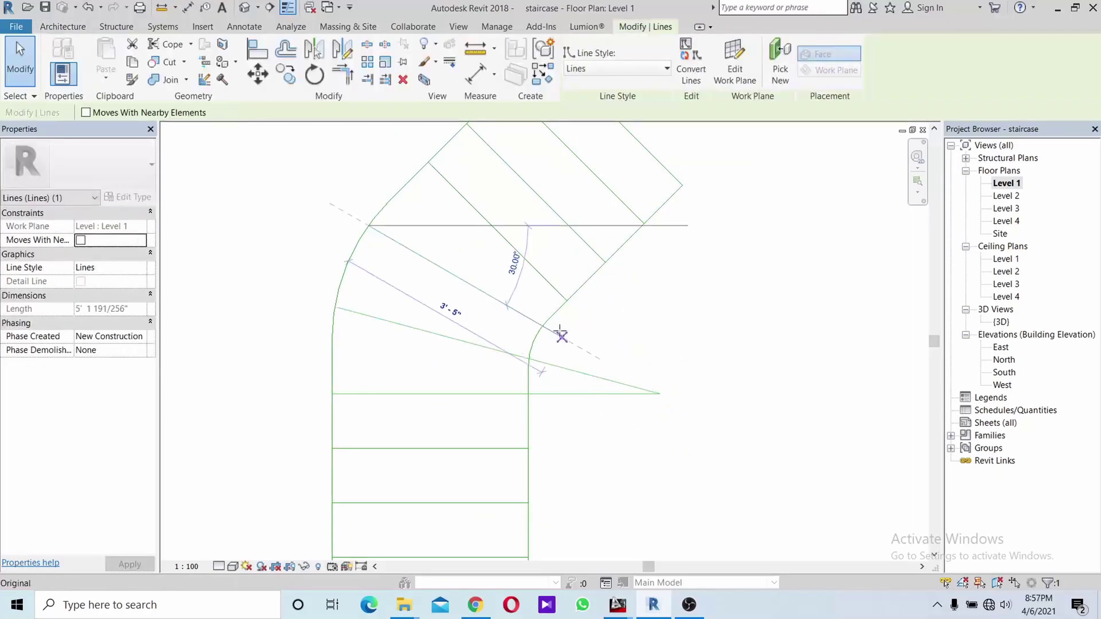
pyautogui.moveTo(659, 393); pyautogui.dragTo(538, 331)
pyautogui.click(594, 378)
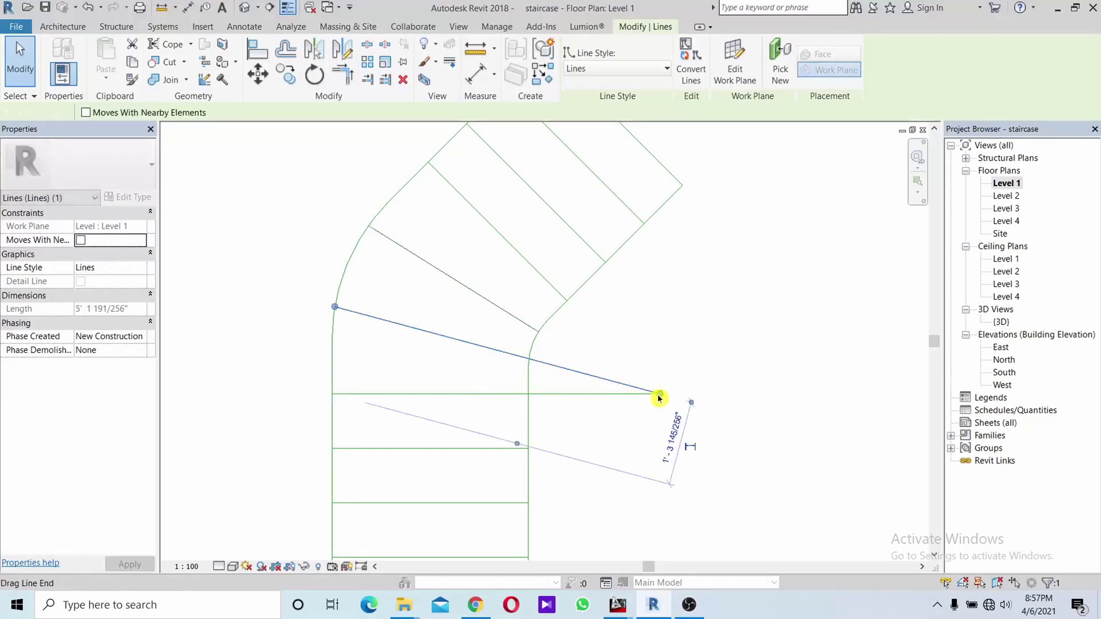
pyautogui.press('r')
pyautogui.press('o')
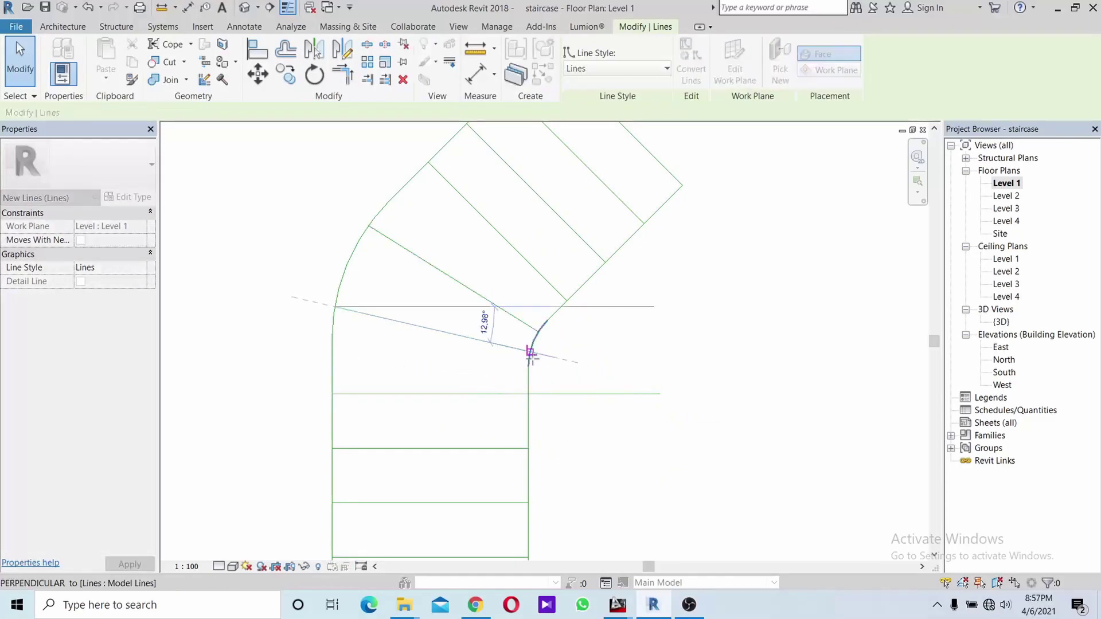
pyautogui.click(530, 353)
pyautogui.press('Escape')
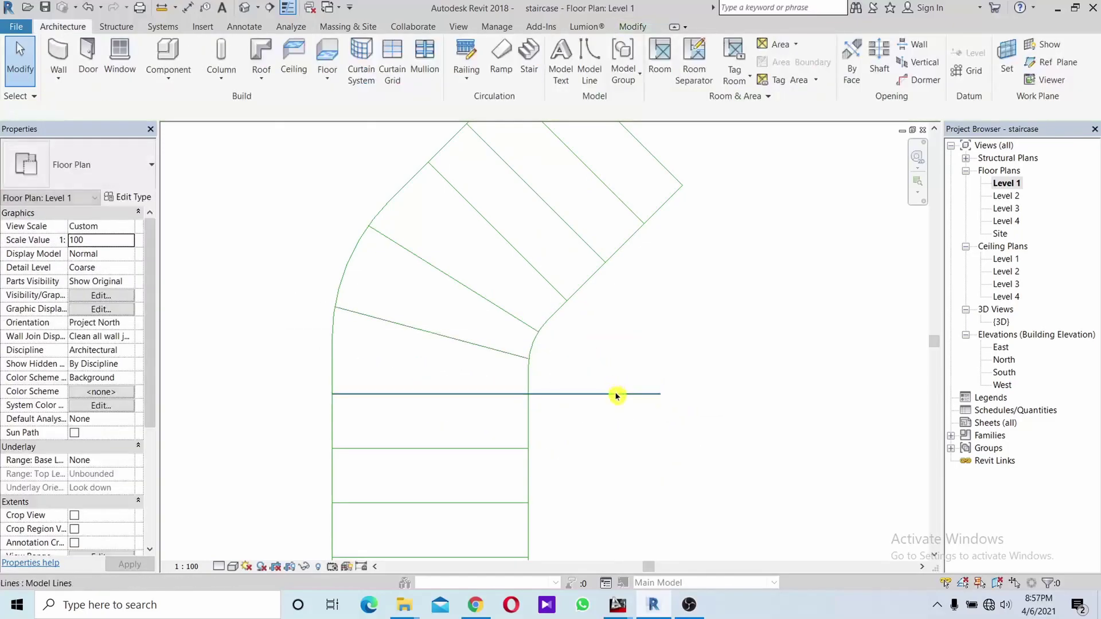
# - Shorten the horizontal landing line toward the inner edge
pyautogui.click(649, 394)
pyautogui.moveTo(649, 393); pyautogui.dragTo(631, 393)
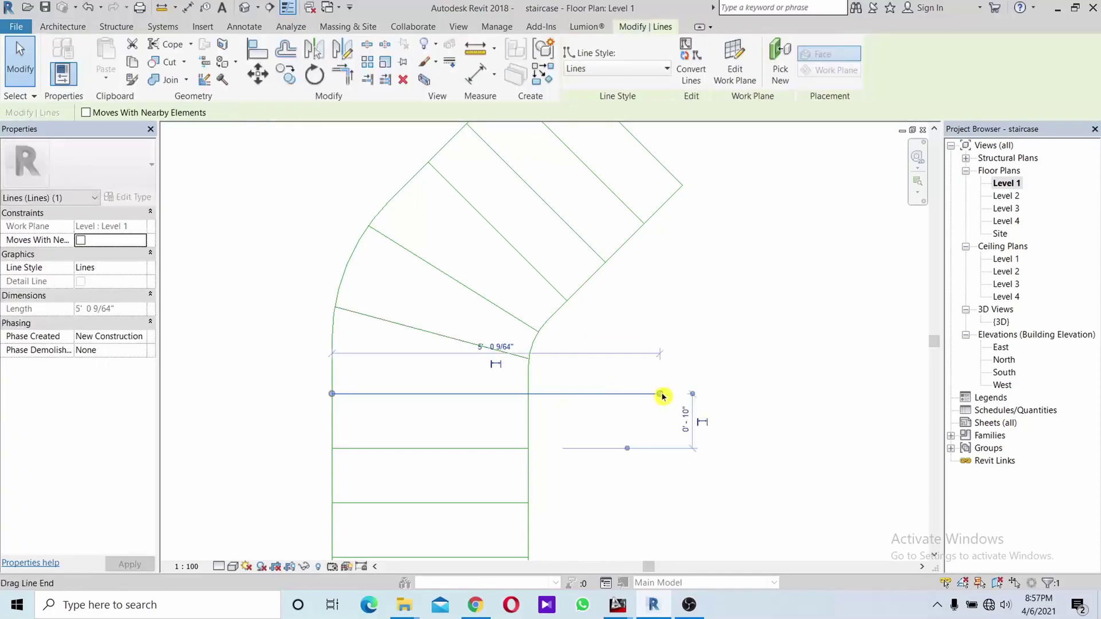
pyautogui.click(539, 394)
pyautogui.scroll(-2, 567, 386)
pyautogui.moveTo(567, 386); pyautogui.dragTo(650, 195, button='middle')
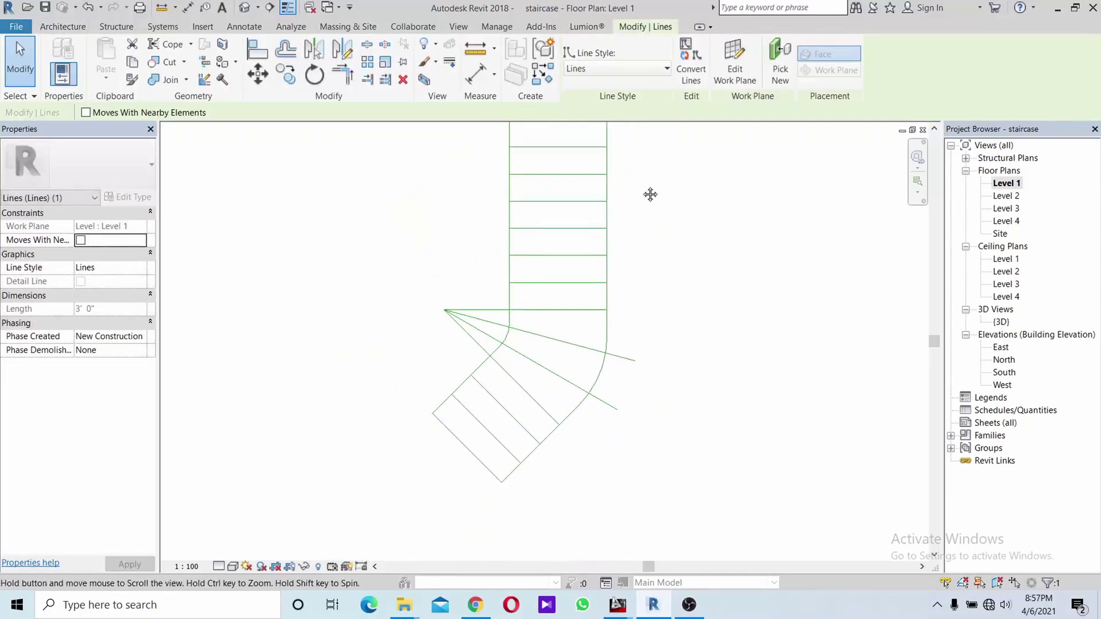
# - Trim both sloped guide lines back at the outer arc
pyautogui.press('Escape')
pyautogui.scroll(2, 584, 339)
pyautogui.click(582, 347)
pyautogui.click(582, 303)
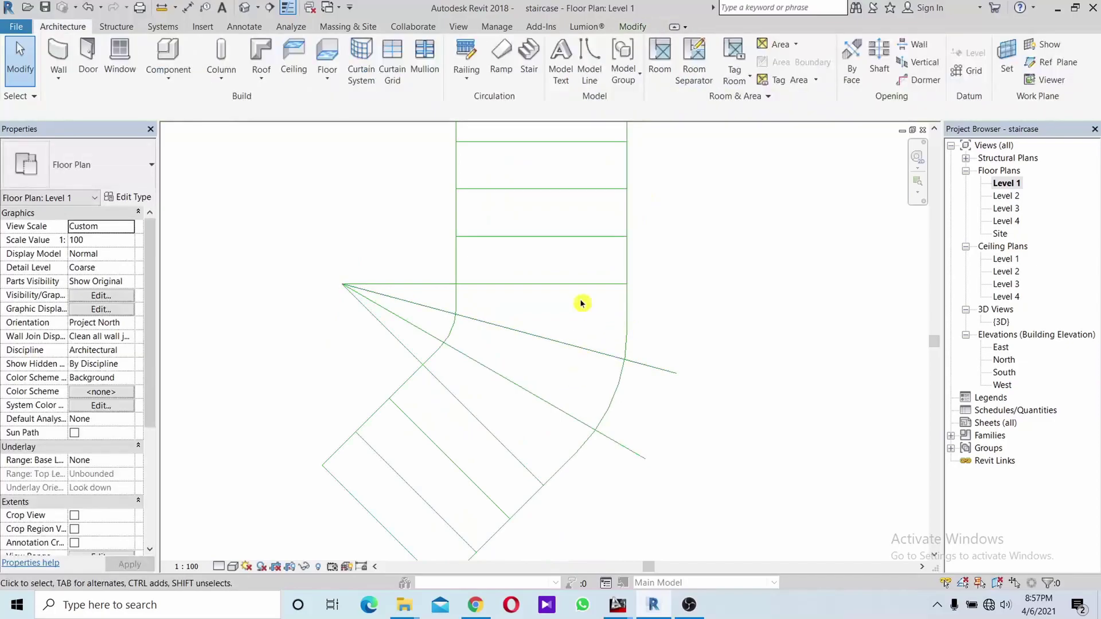
pyautogui.click(527, 334)
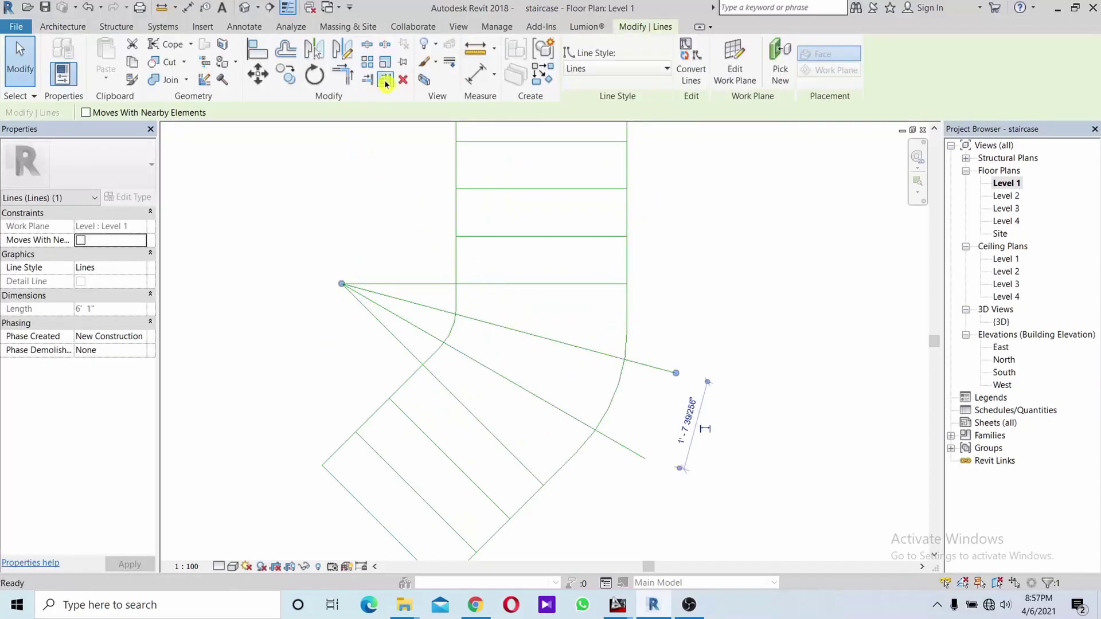
pyautogui.press('Escape')
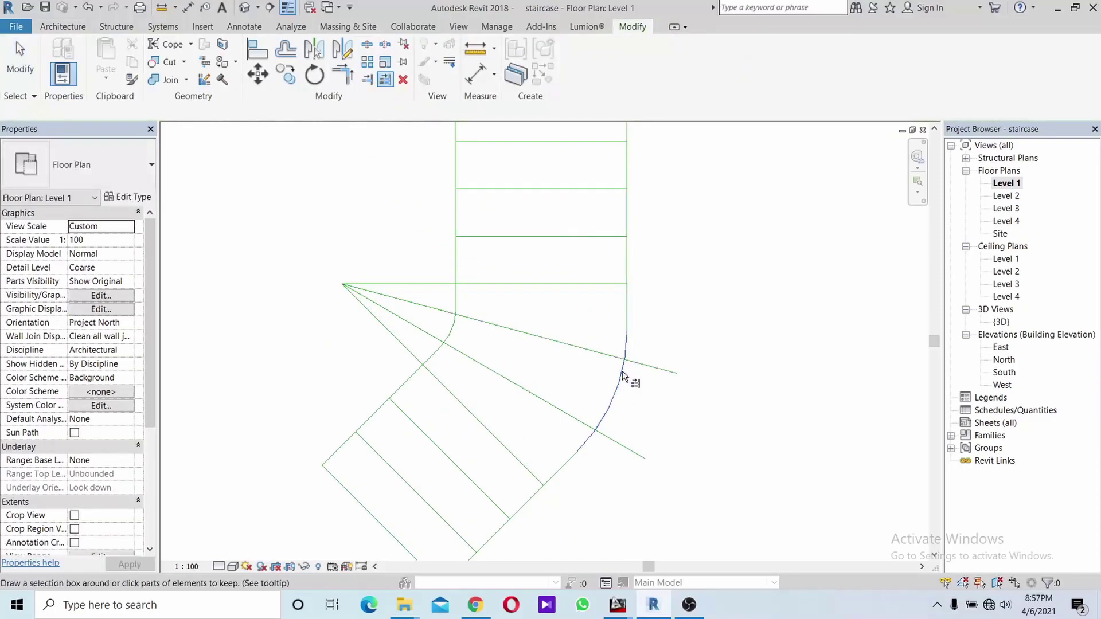
pyautogui.click(609, 356)
pyautogui.click(573, 420)
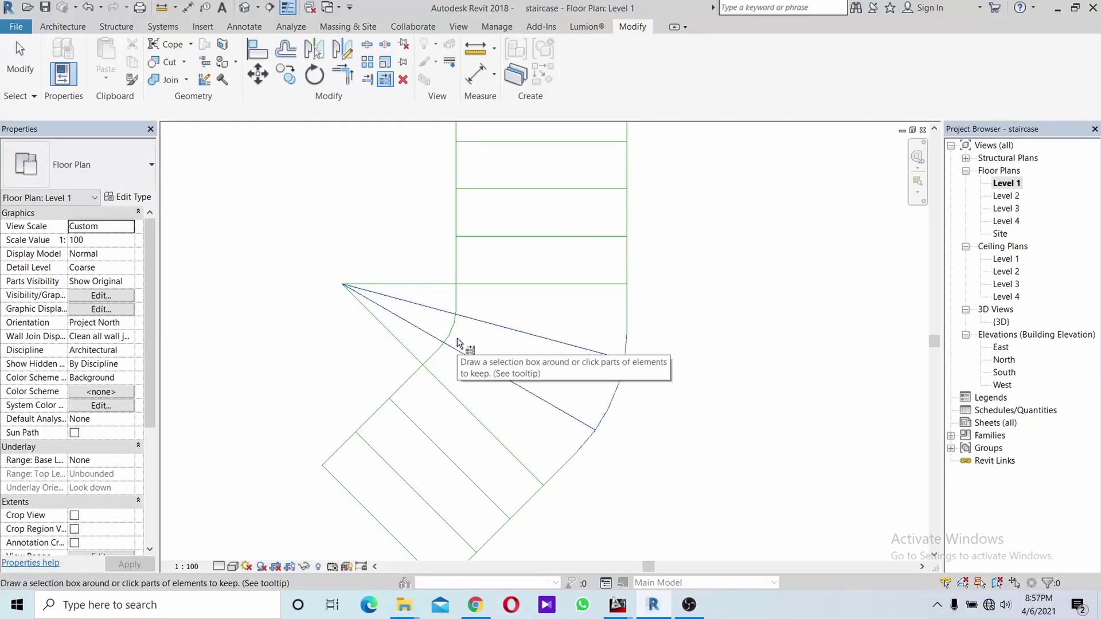
pyautogui.press('Escape')
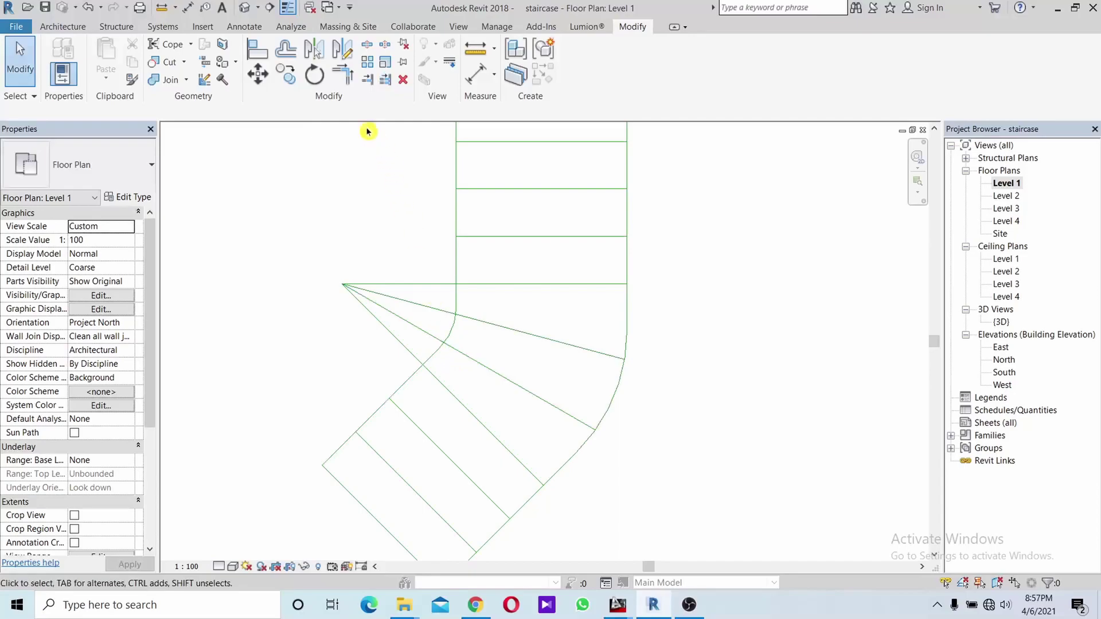
# - Trim the two diagonal guide lines back to the inner arc
pyautogui.click(389, 79)
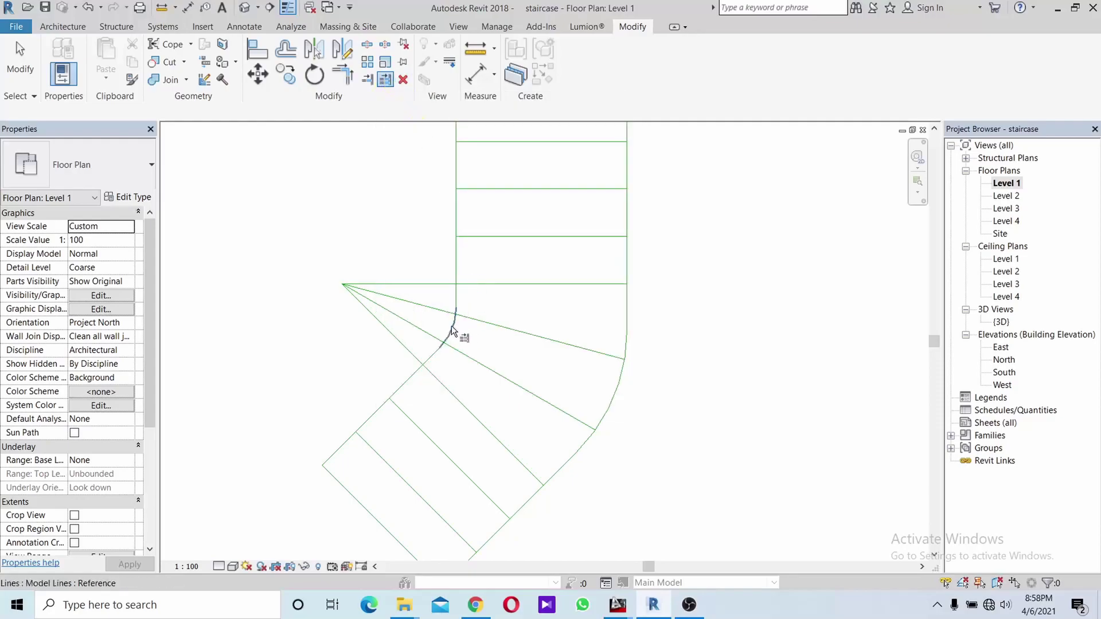
pyautogui.click(449, 325)
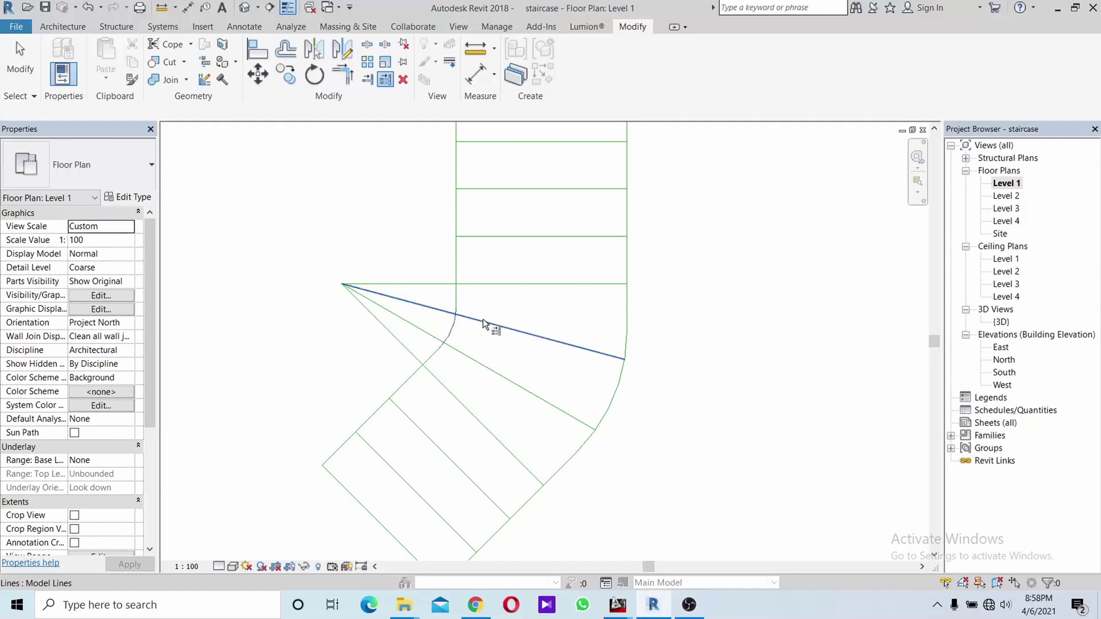
pyautogui.click(482, 322)
pyautogui.click(459, 352)
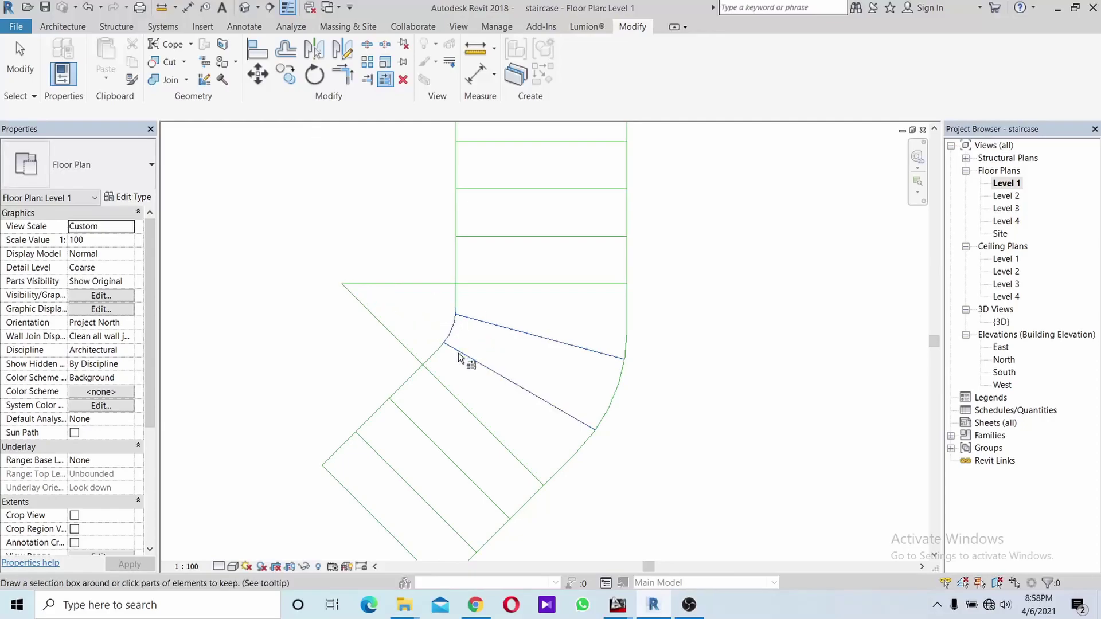
pyautogui.scroll(1, 449, 359)
pyautogui.scroll(1, 436, 356)
pyautogui.press('Escape')
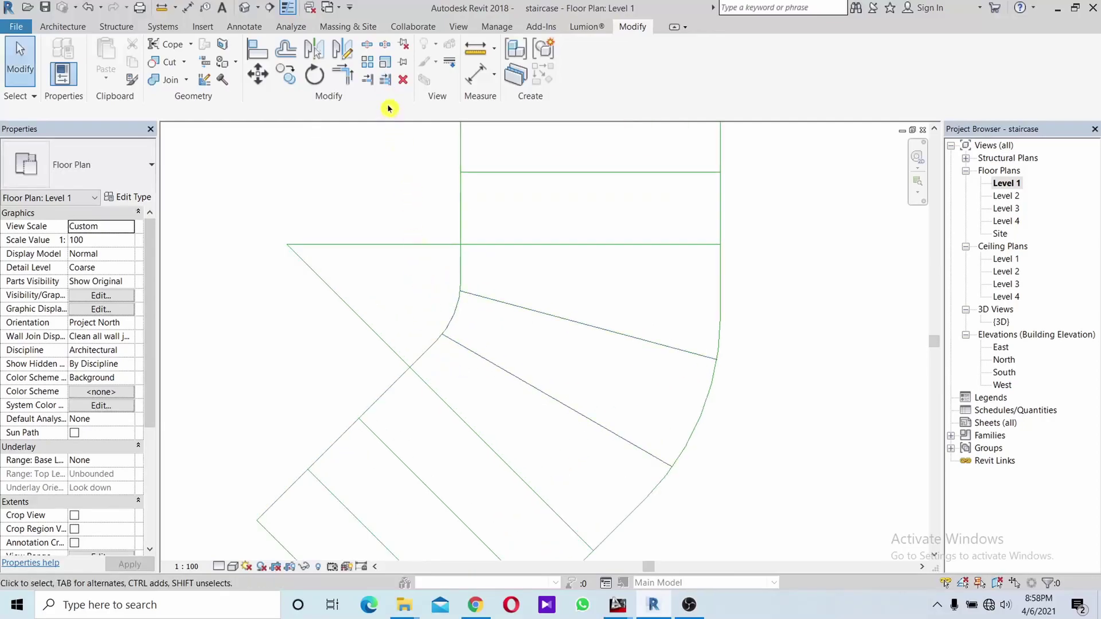
# - Zoom out and recentre the plan to show the whole S-shaped stair outline
pyautogui.press('t')
pyautogui.press('r')
pyautogui.scroll(-1, 664, 319)
pyautogui.scroll(-1, 555, 395)
pyautogui.scroll(-1, 571, 381)
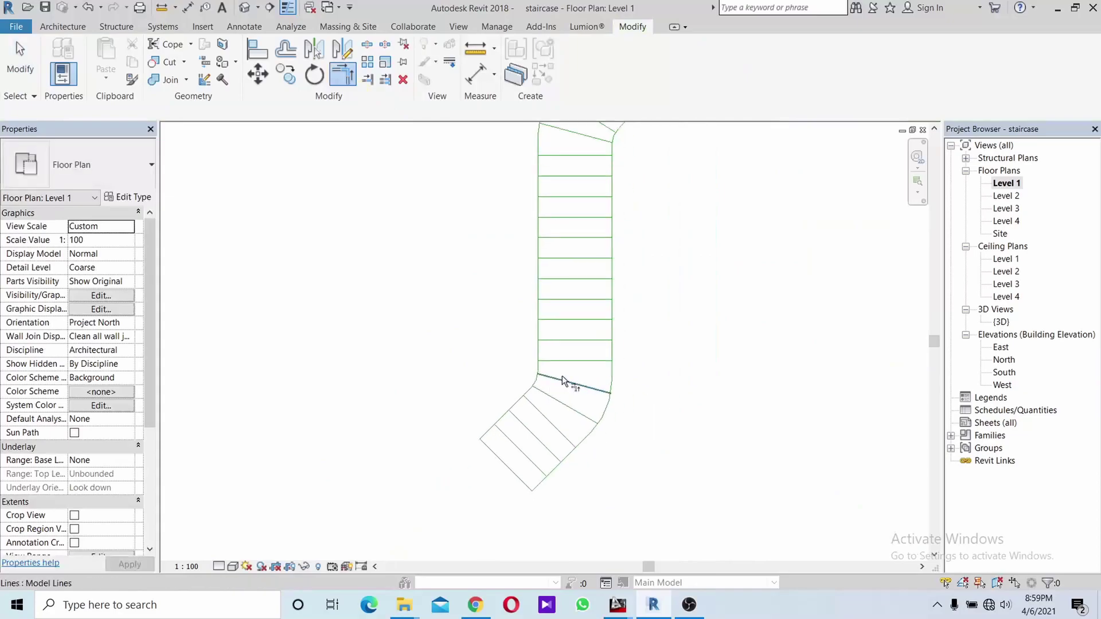
pyautogui.scroll(-1, 584, 327)
pyautogui.scroll(2, 597, 265)
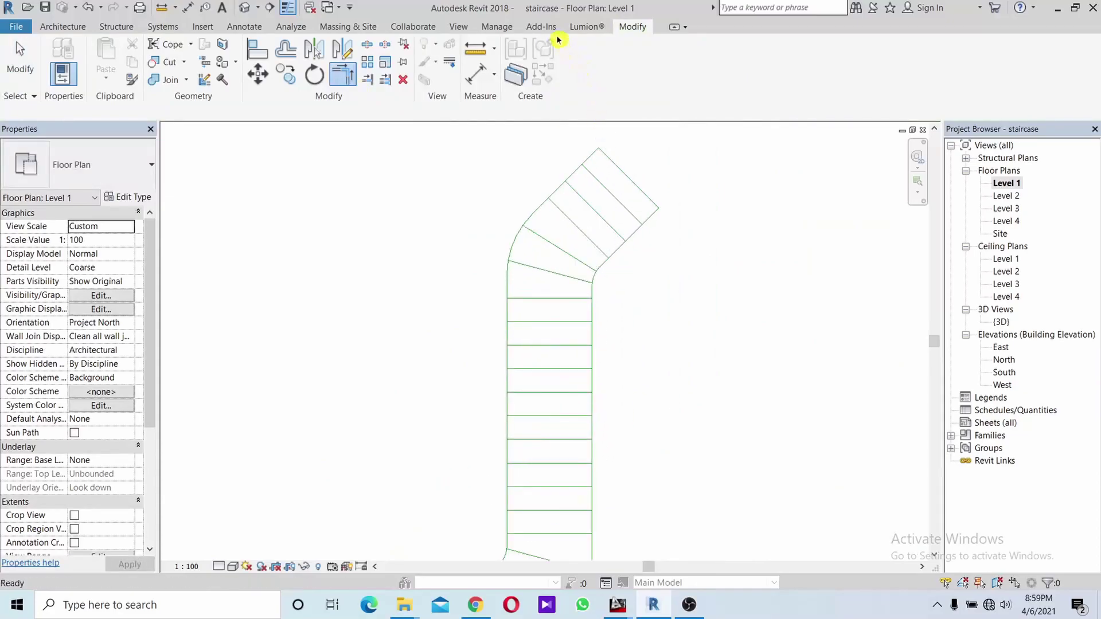
pyautogui.press('Escape')
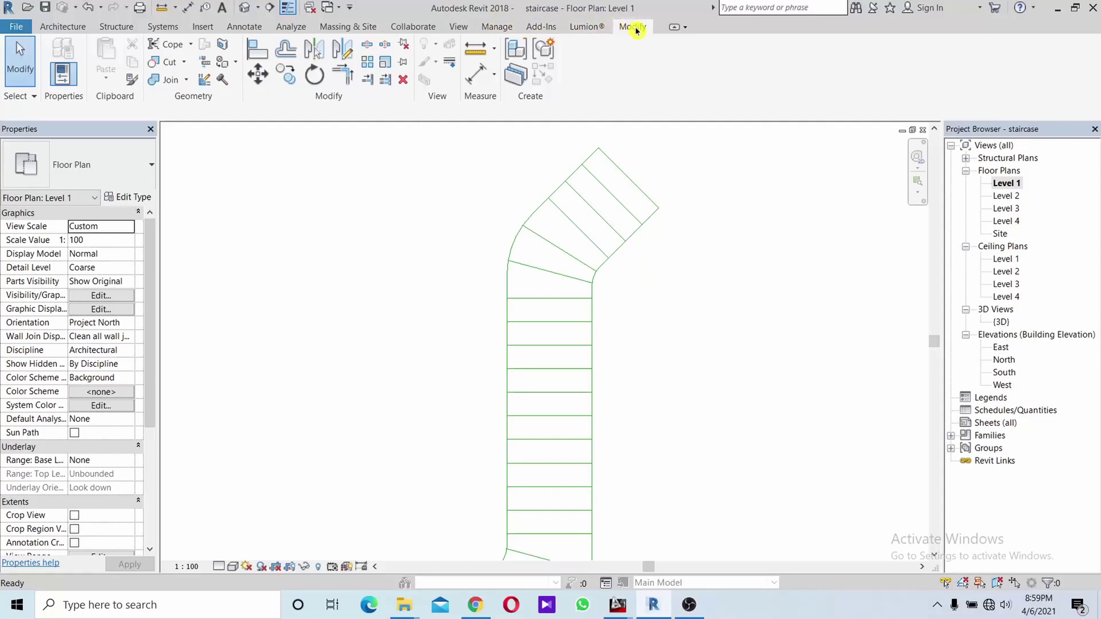
pyautogui.scroll(-1, 624, 224)
pyautogui.scroll(-1, 631, 262)
pyautogui.scroll(-1, 624, 259)
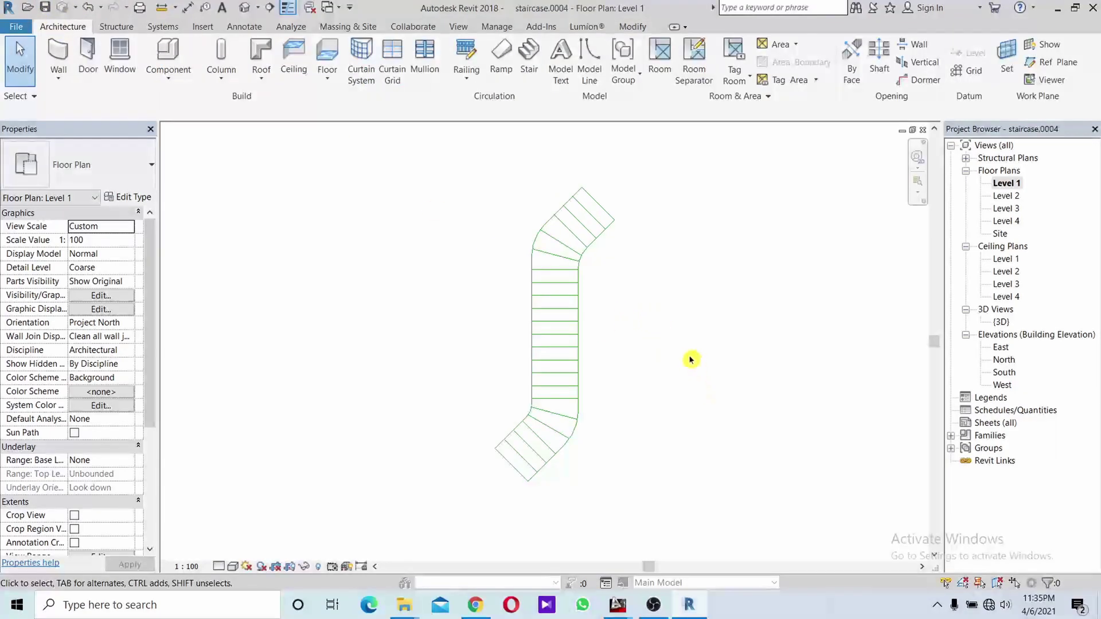
pyautogui.moveTo(679, 359); pyautogui.dragTo(672, 360, button='middle')
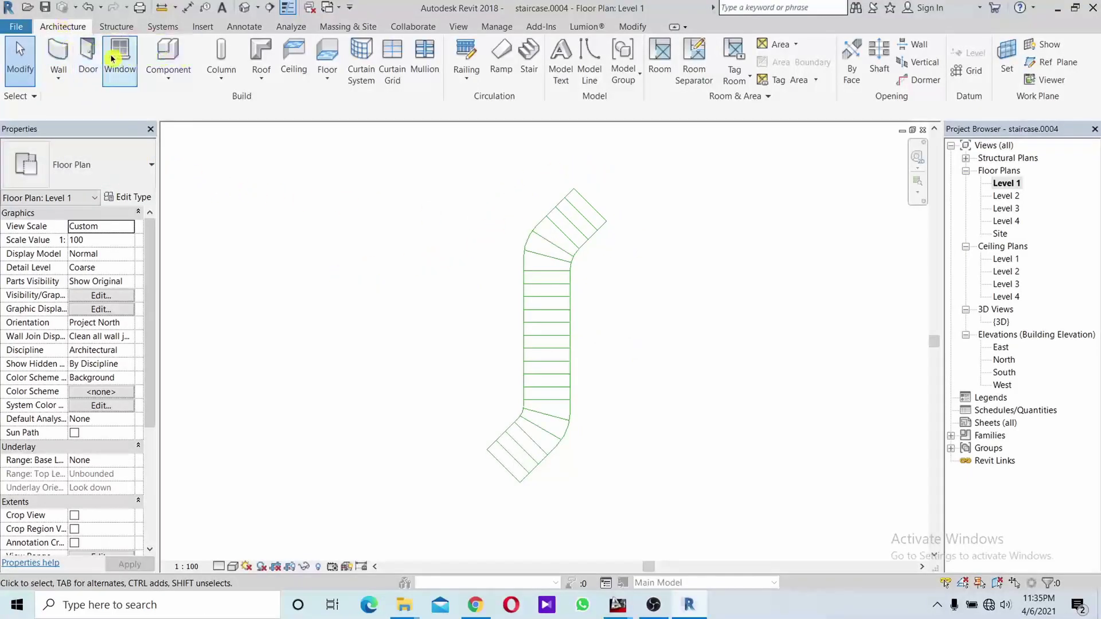
# - Start a new stair and switch its run to Create Sketch mode
pyautogui.click(528, 57)
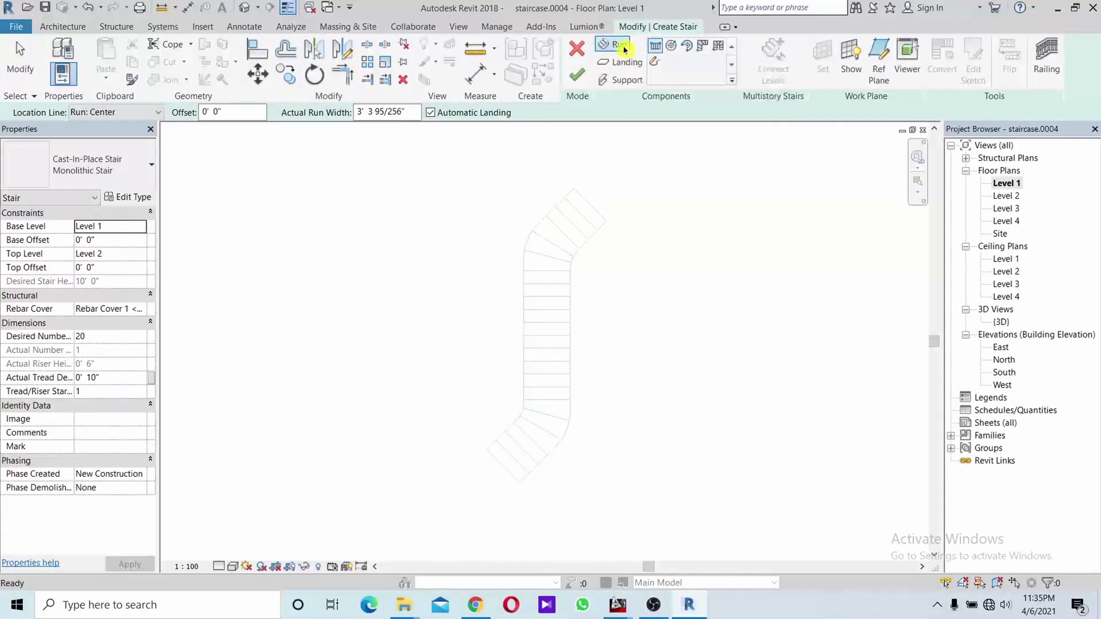
pyautogui.click(655, 61)
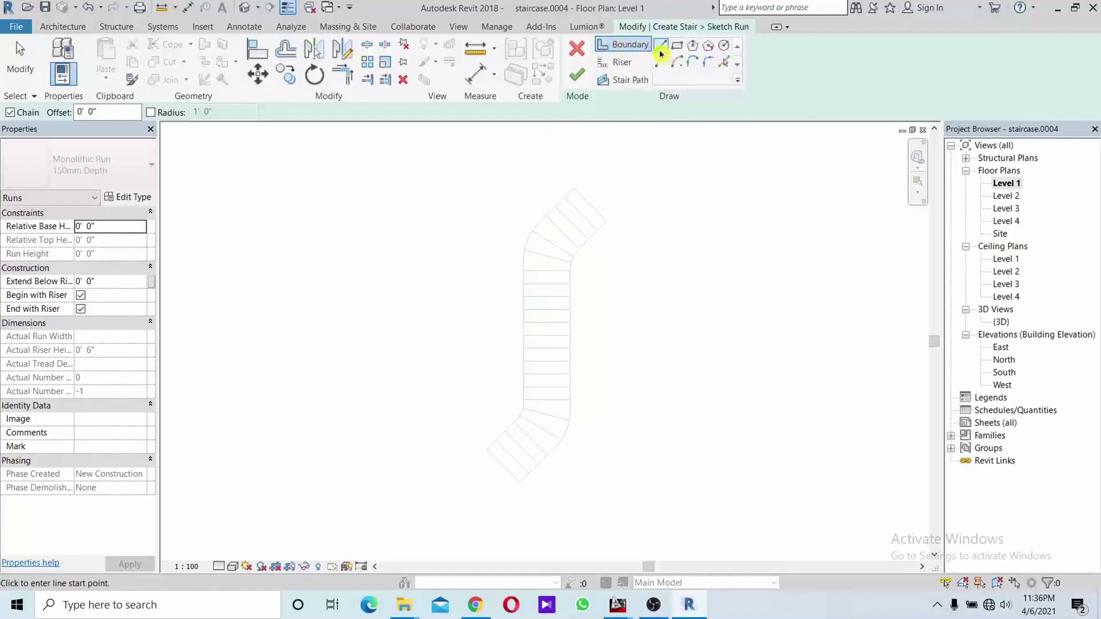
# - Pick the lower diagonal, left straight edge and upper arcs as stair boundaries
pyautogui.click(724, 68)
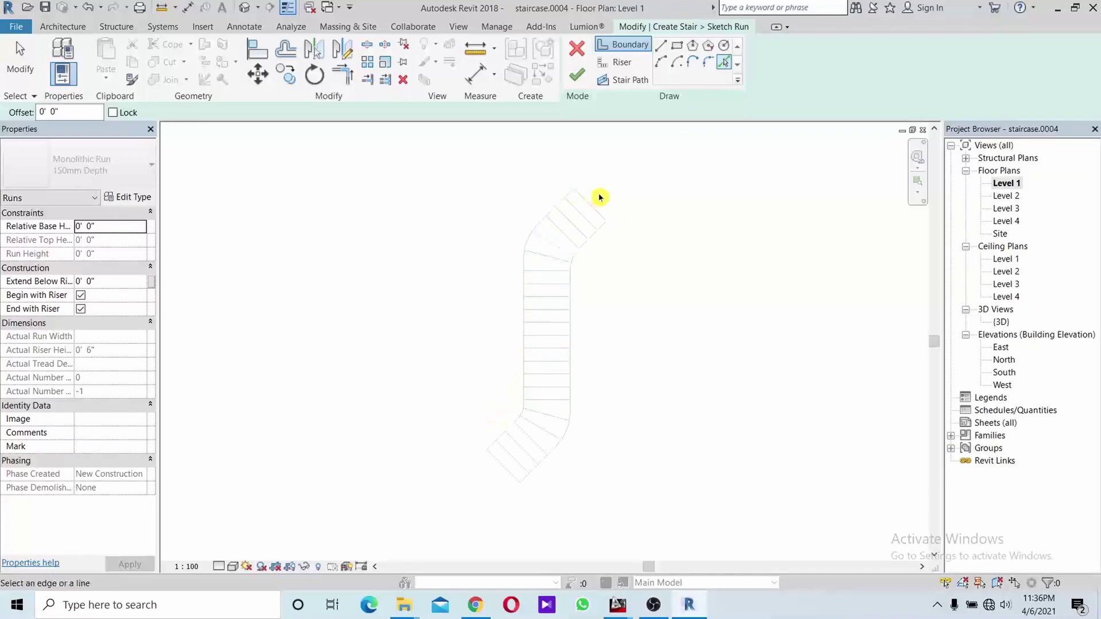
pyautogui.scroll(2, 499, 446)
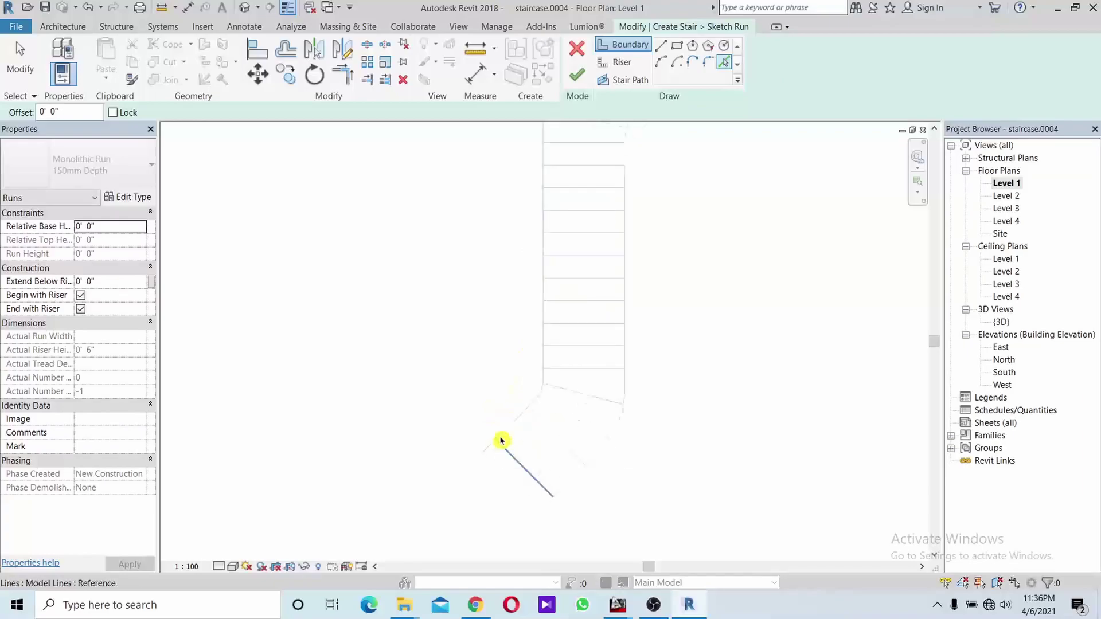
pyautogui.click(501, 440)
pyautogui.scroll(2, 530, 393)
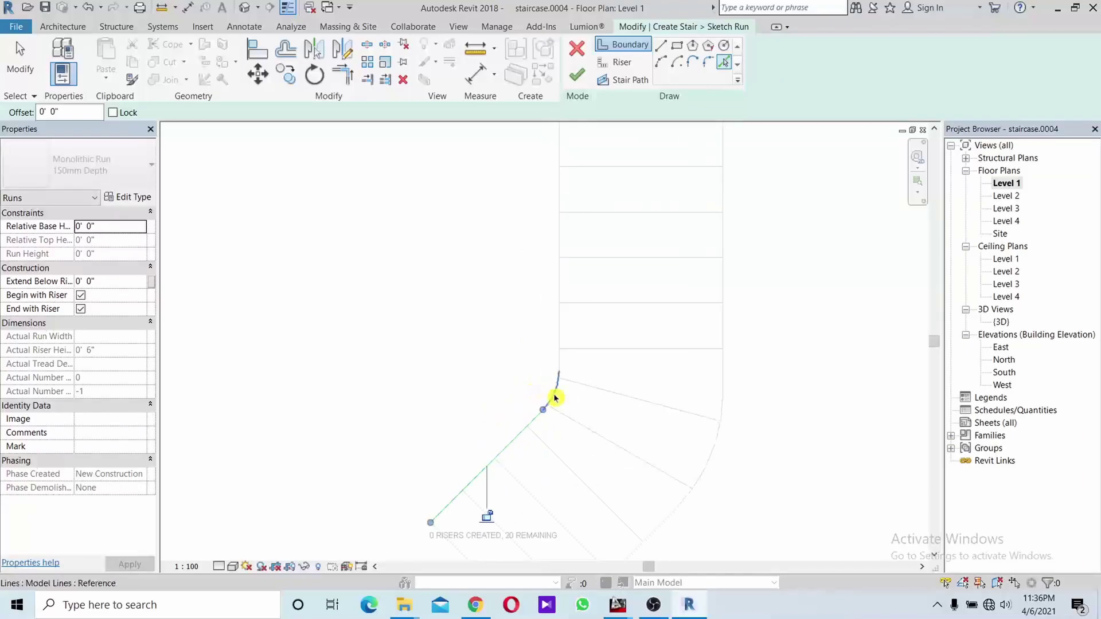
pyautogui.click(556, 326)
pyautogui.scroll(-3, 606, 270)
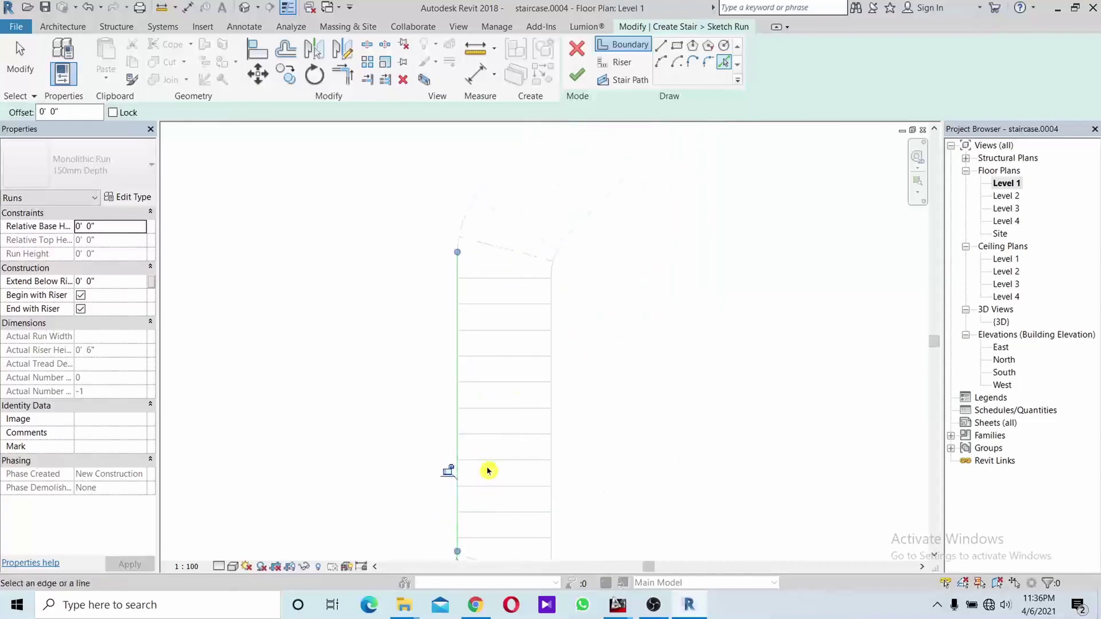
pyautogui.click(462, 215)
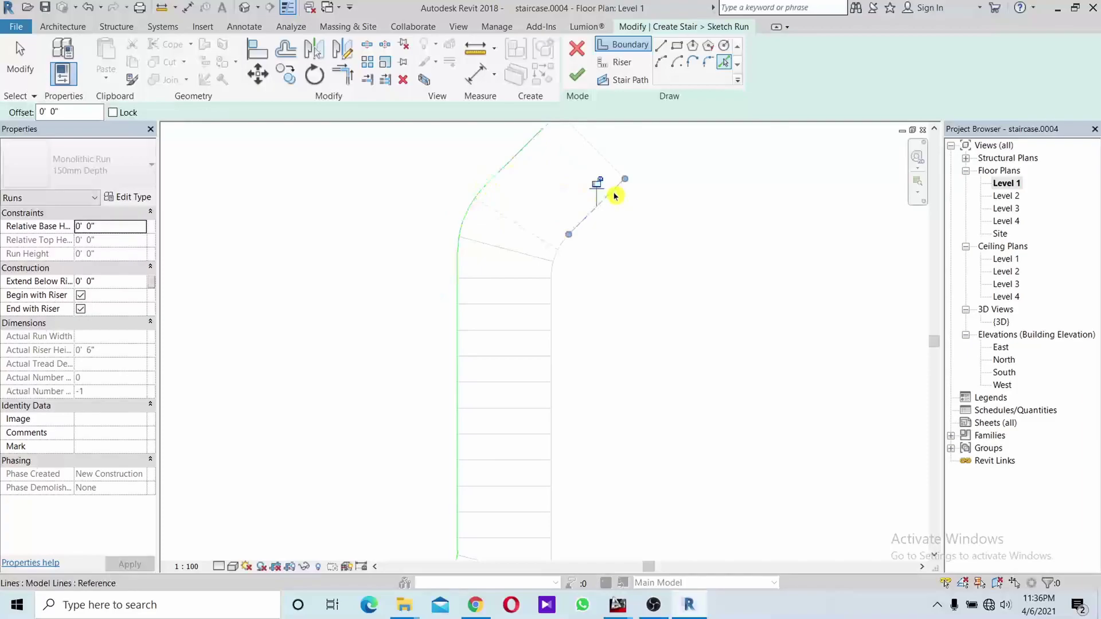
pyautogui.click(566, 251)
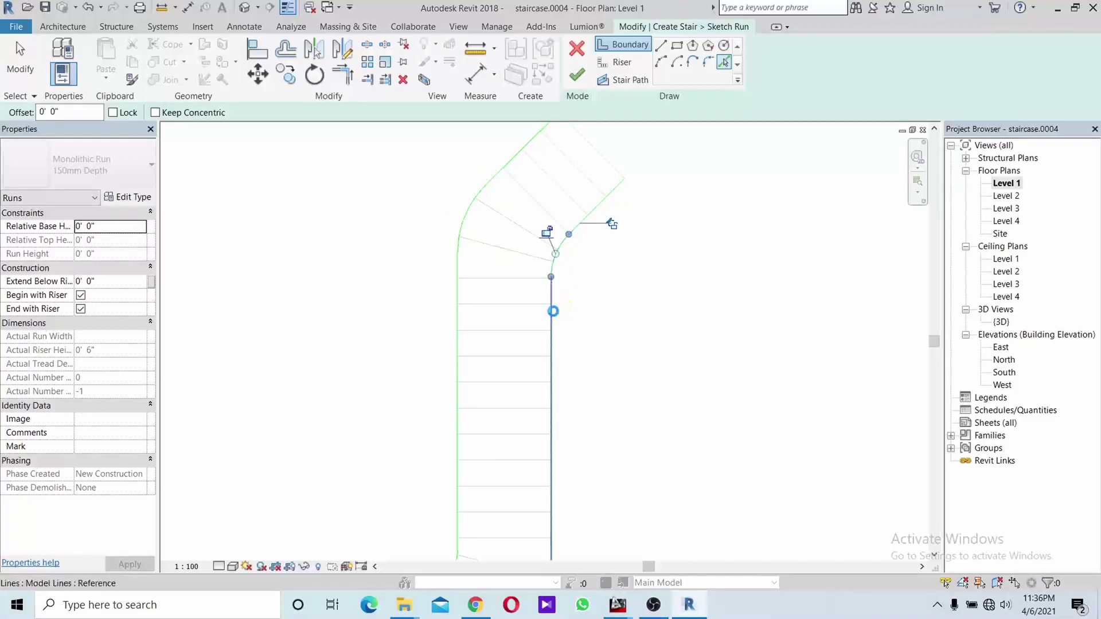
# - Add the lower right diagonal edge as a boundary and inspect the upper turn
pyautogui.moveTo(607, 366); pyautogui.dragTo(681, 385, button='middle')
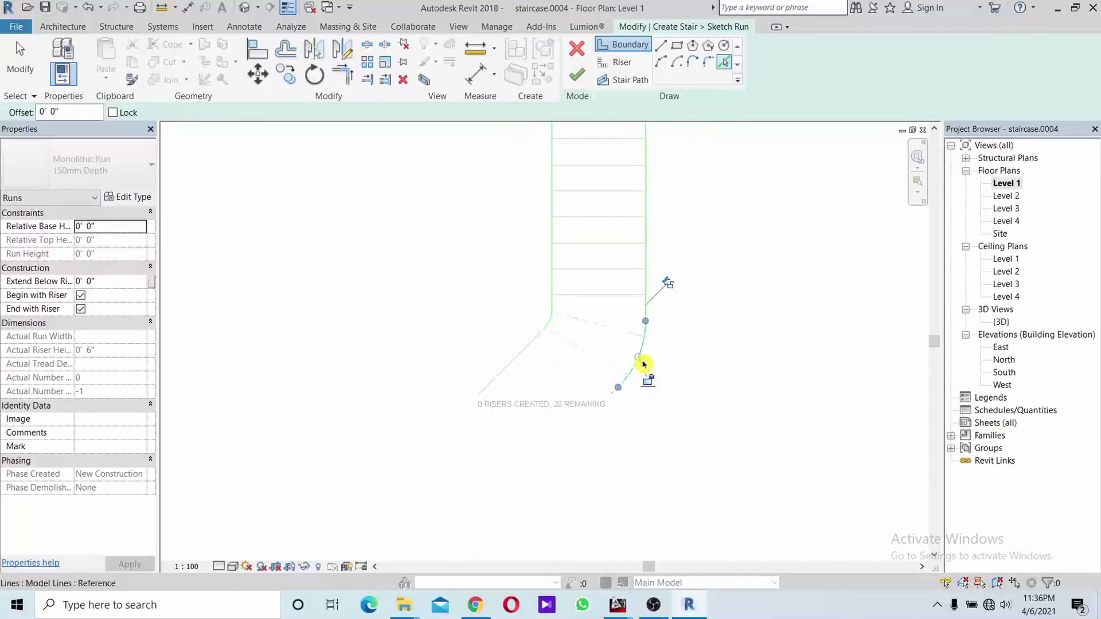
pyautogui.click(595, 414)
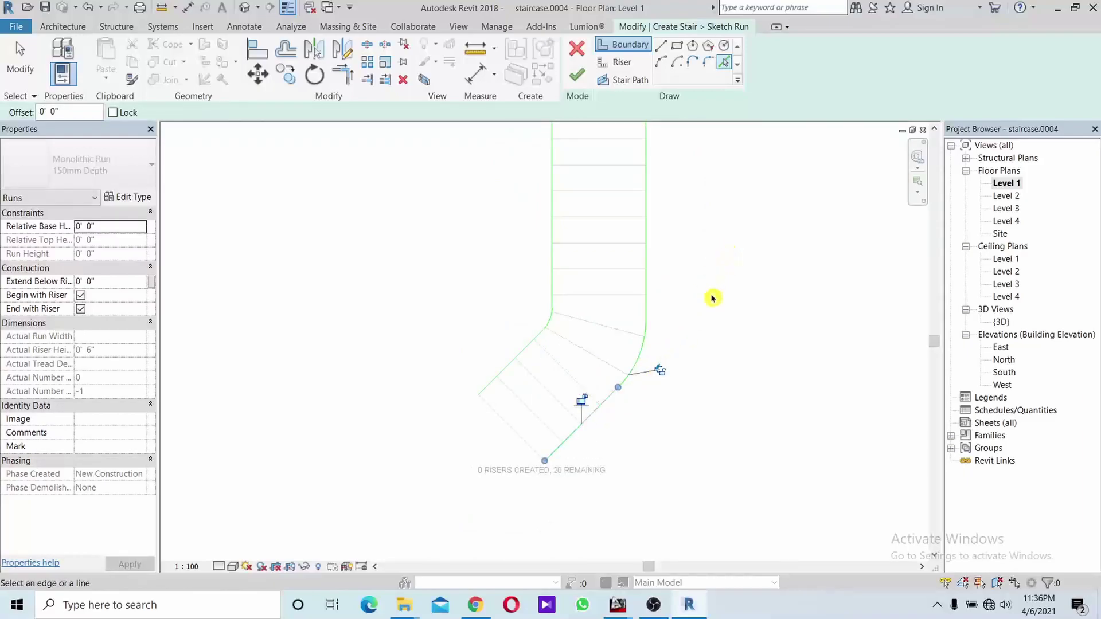
pyautogui.moveTo(712, 298); pyautogui.dragTo(692, 253, button='middle')
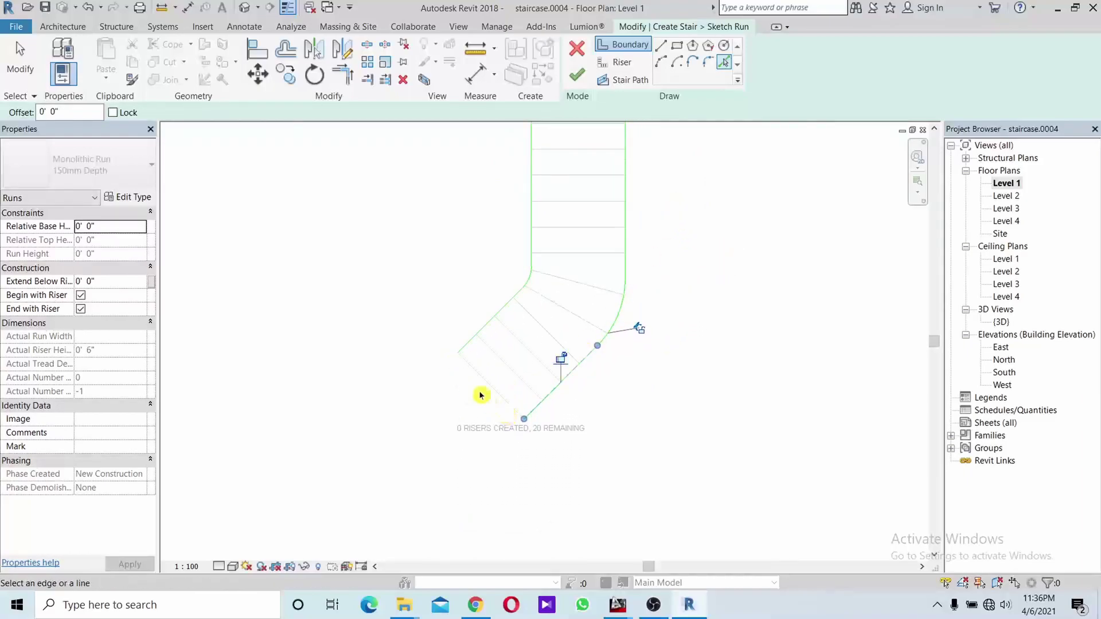
pyautogui.scroll(-2, 498, 370)
pyautogui.scroll(-1, 553, 290)
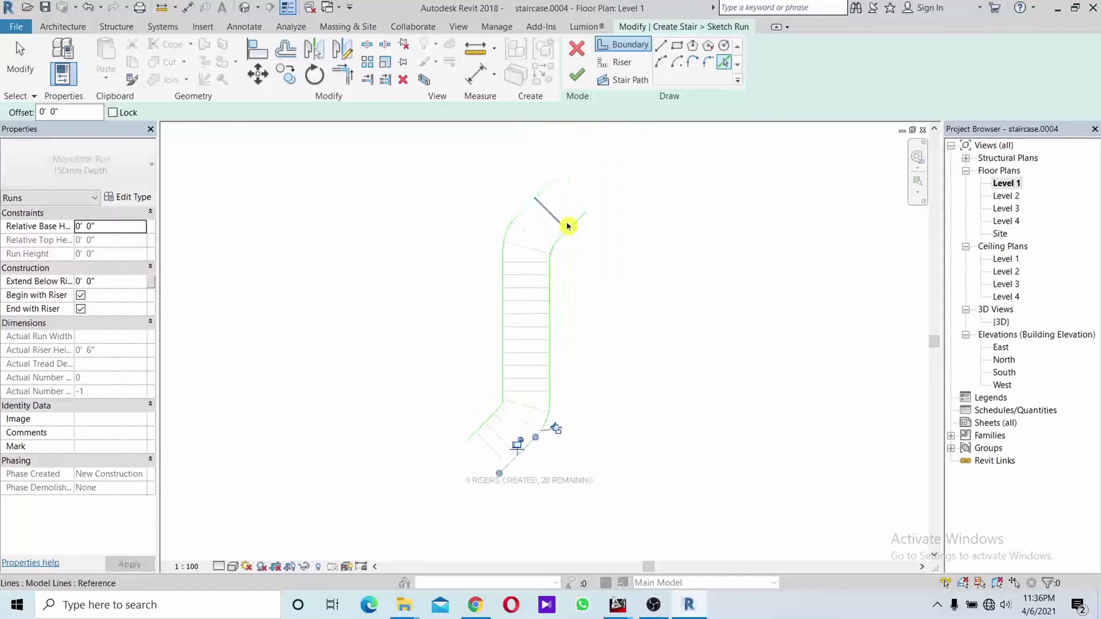
pyautogui.scroll(2, 574, 216)
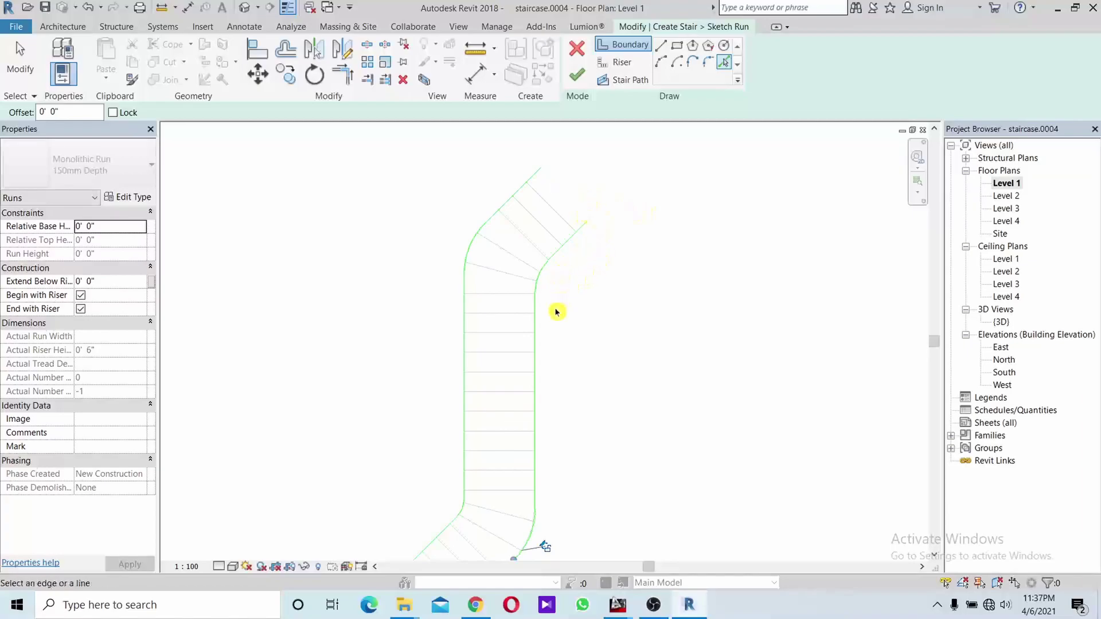
pyautogui.scroll(-1, 647, 282)
pyautogui.scroll(3, 582, 437)
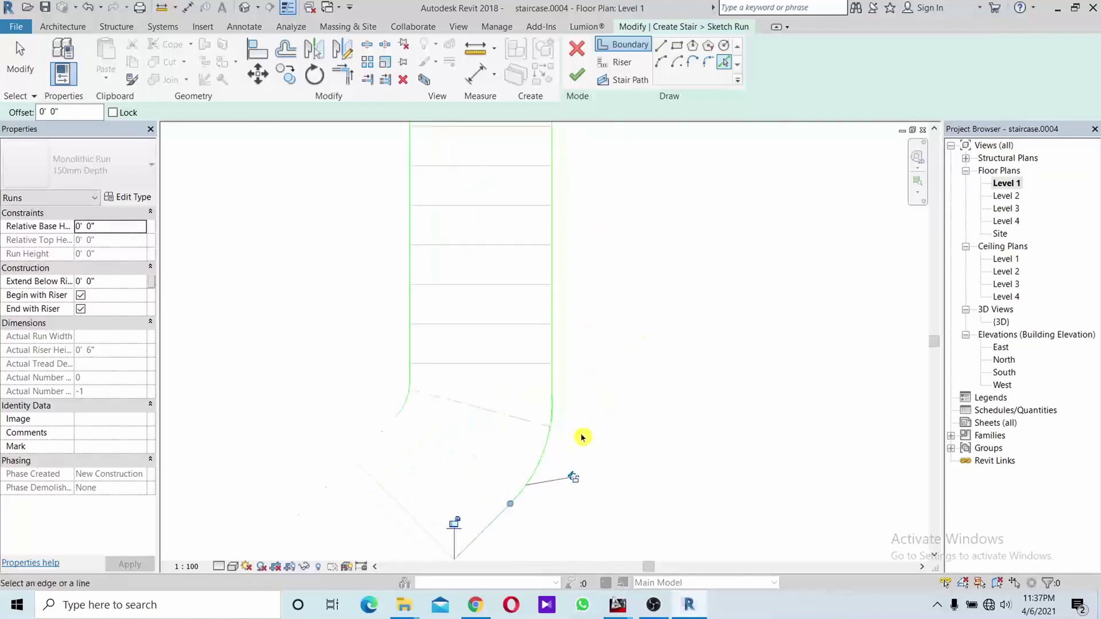
pyautogui.scroll(2, 571, 442)
pyautogui.scroll(2, 568, 441)
pyautogui.scroll(-2, 567, 441)
pyautogui.scroll(-2, 567, 439)
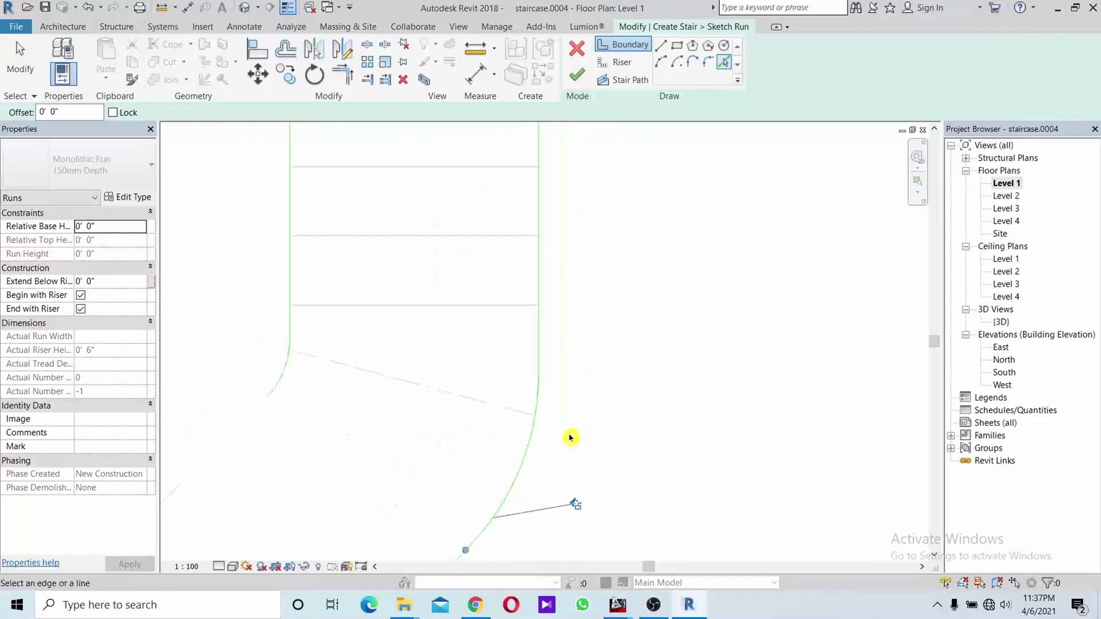
pyautogui.scroll(-1, 550, 447)
pyautogui.scroll(-2, 585, 345)
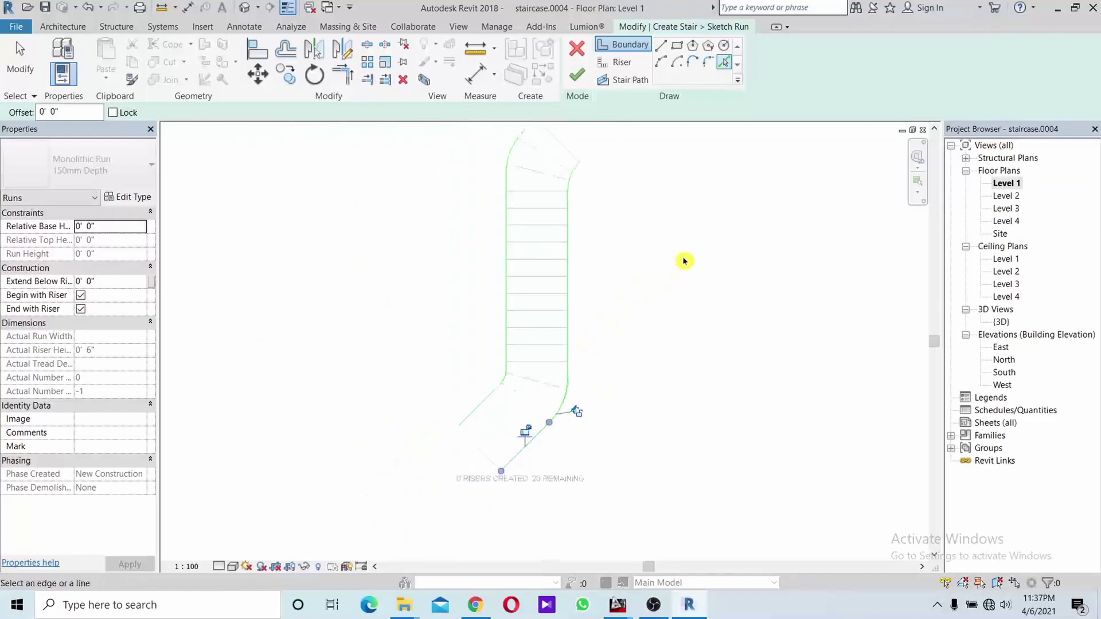
pyautogui.moveTo(623, 247); pyautogui.dragTo(596, 298, button='middle')
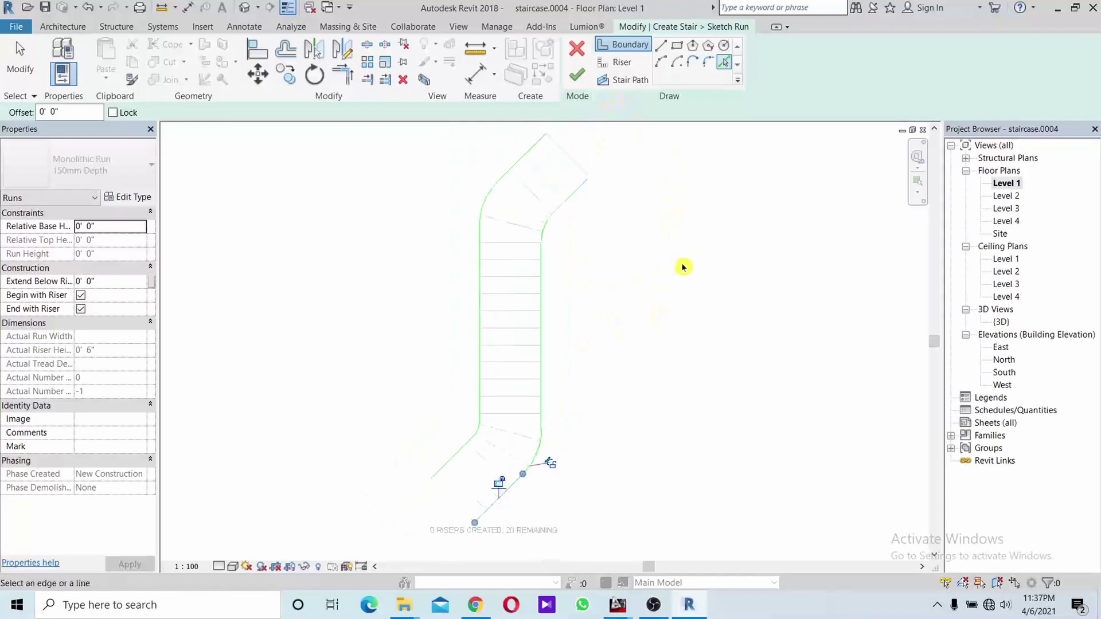
# - Convert the lower flight's tread reference lines into risers using Pick Lines
pyautogui.click(620, 63)
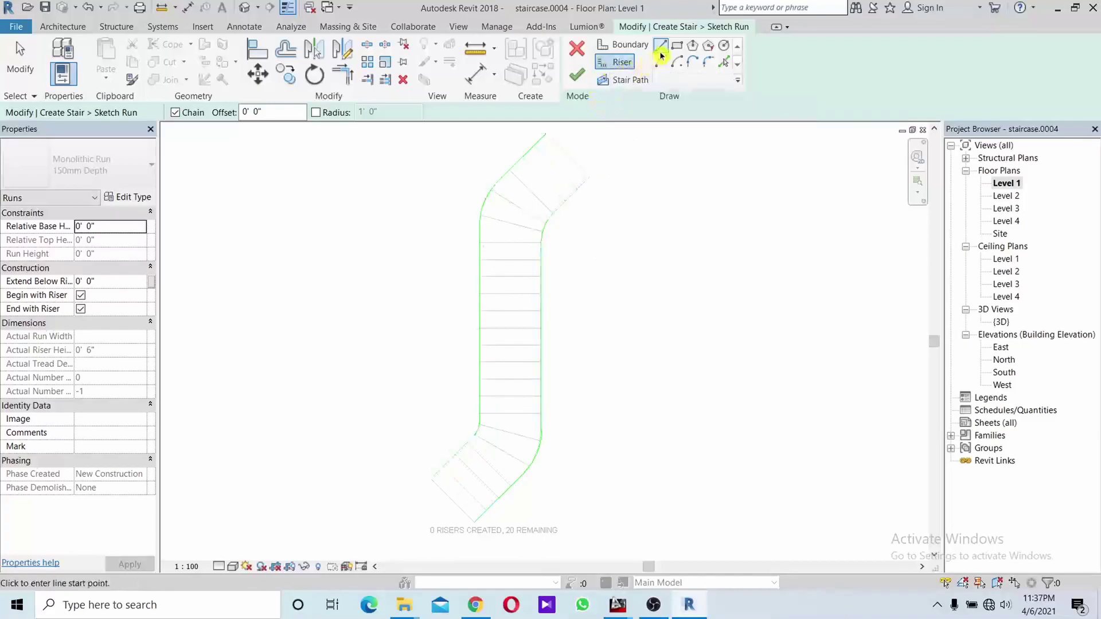
pyautogui.click(722, 63)
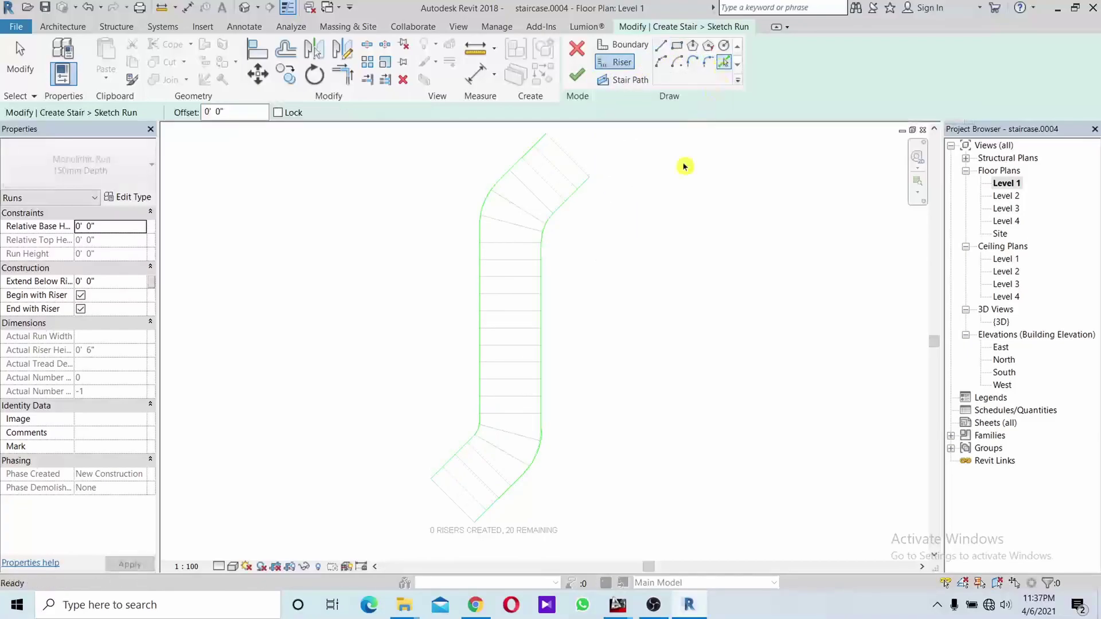
pyautogui.click(478, 488)
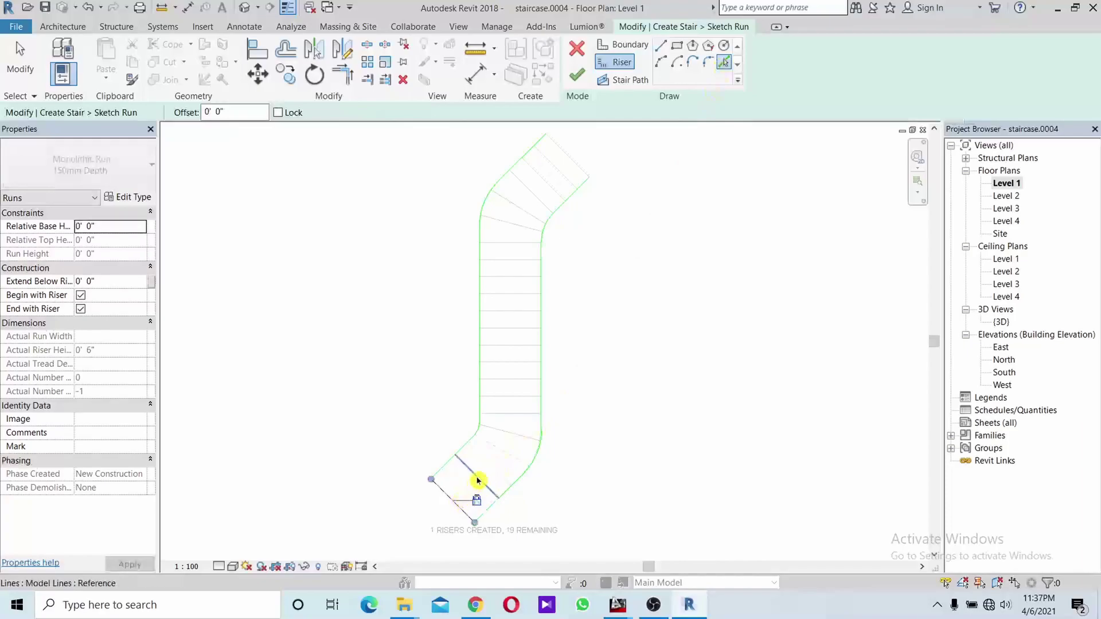
pyautogui.click(488, 465)
pyautogui.click(495, 459)
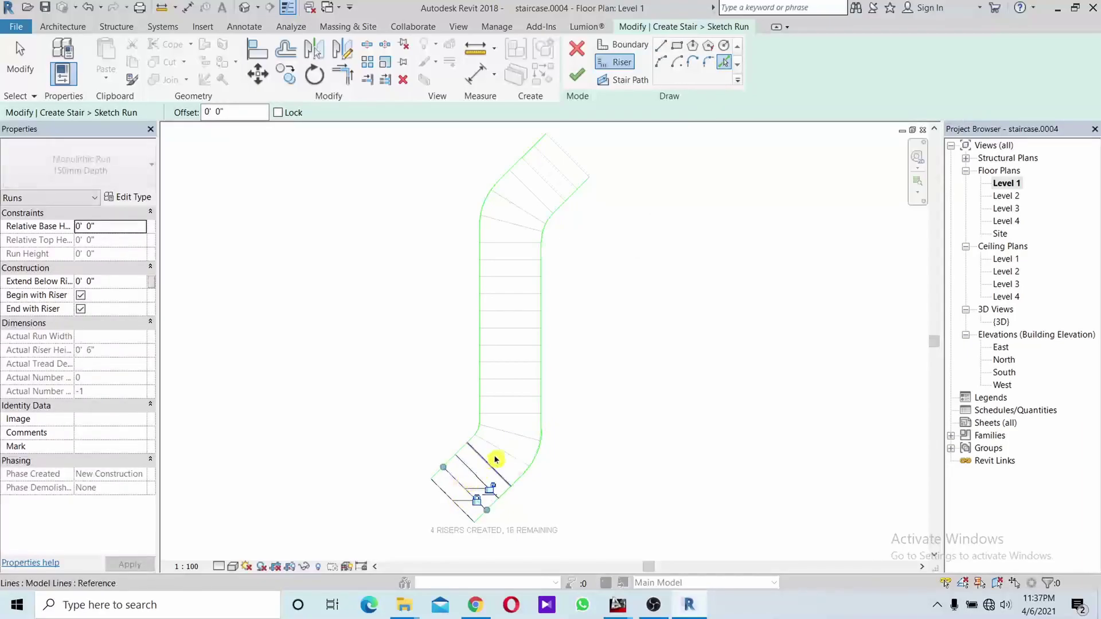
pyautogui.click(501, 453)
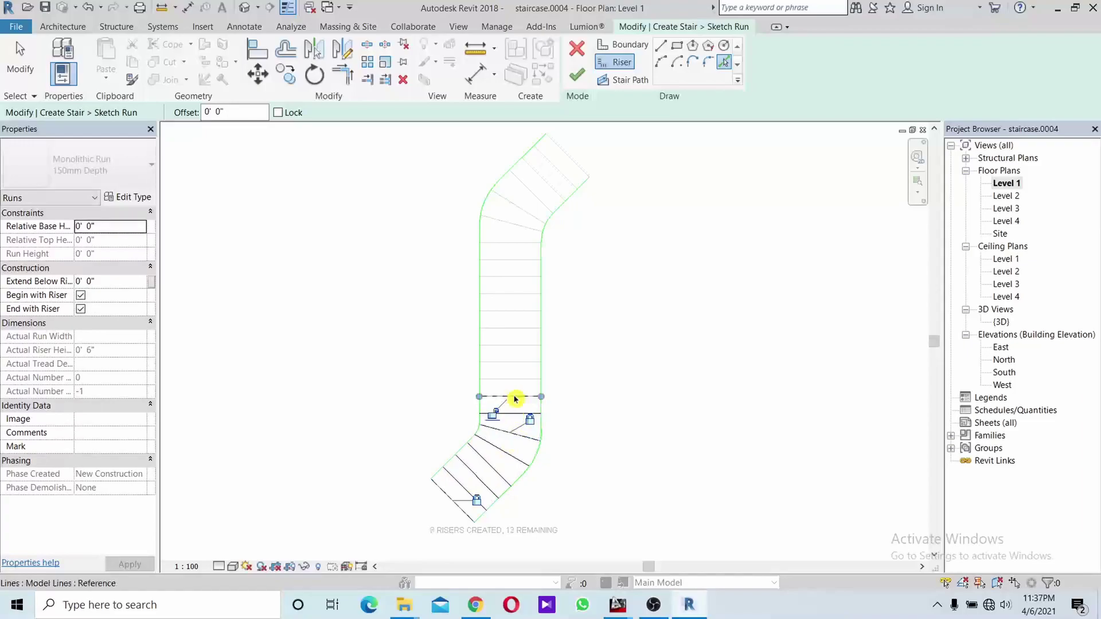
pyautogui.click(516, 381)
pyautogui.click(516, 363)
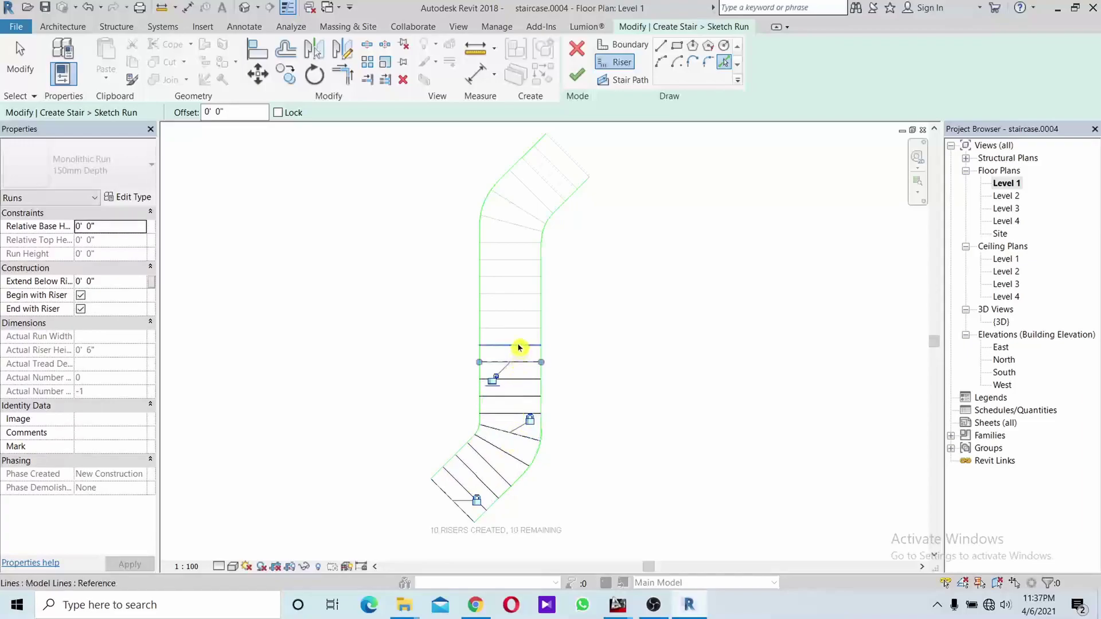
pyautogui.click(517, 329)
pyautogui.click(517, 310)
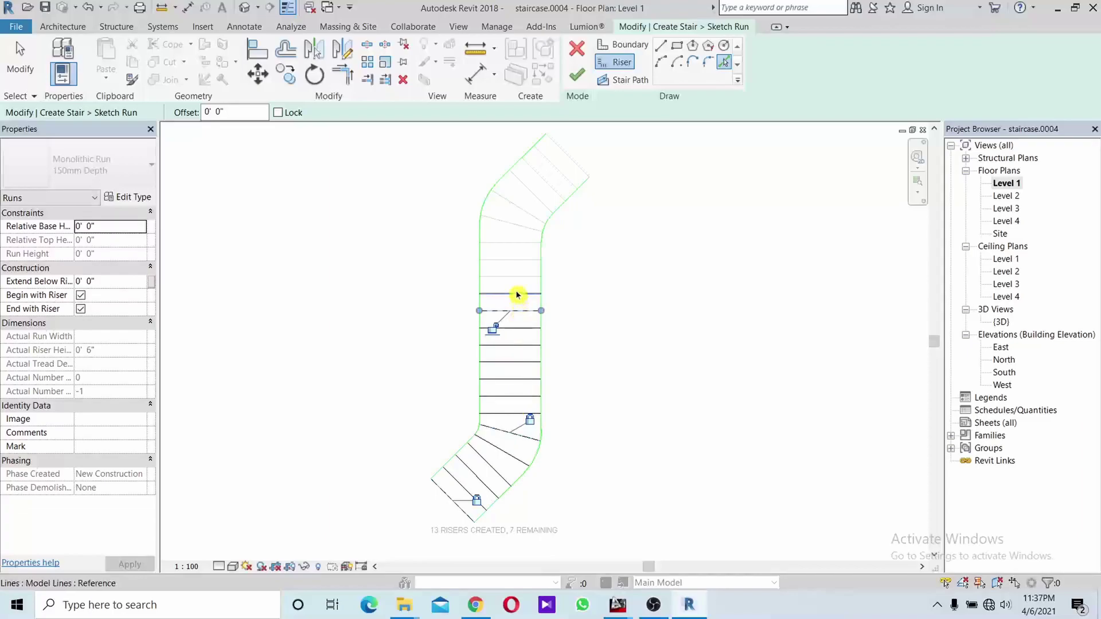
# - Convert the remaining slanted lines at the top into risers, reaching 23 risers
pyautogui.click(519, 244)
pyautogui.click(519, 224)
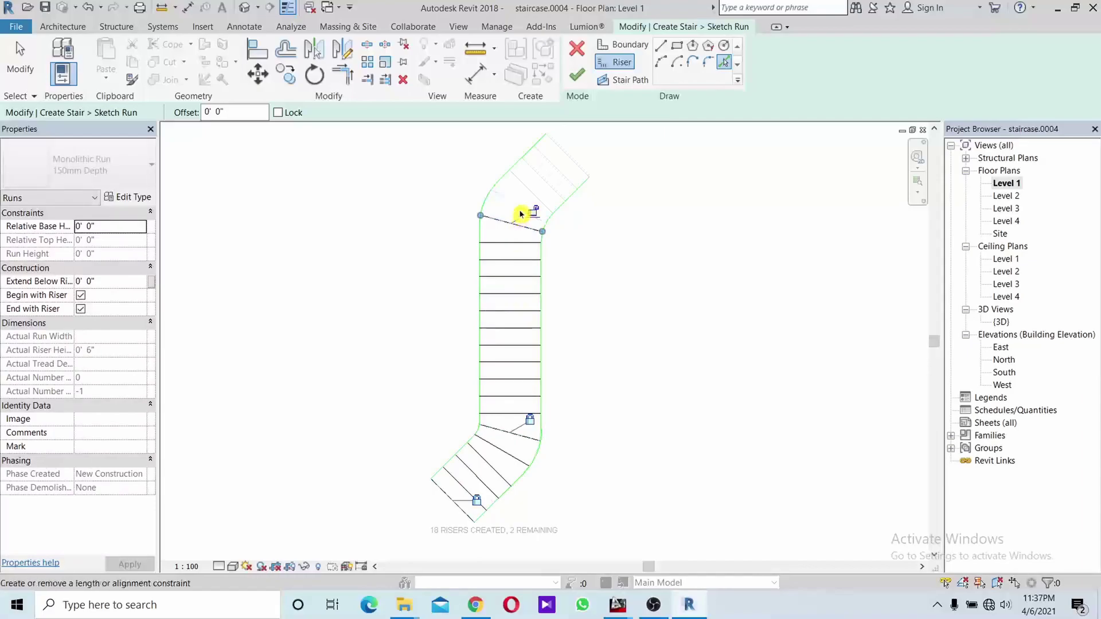
pyautogui.scroll(2, 511, 212)
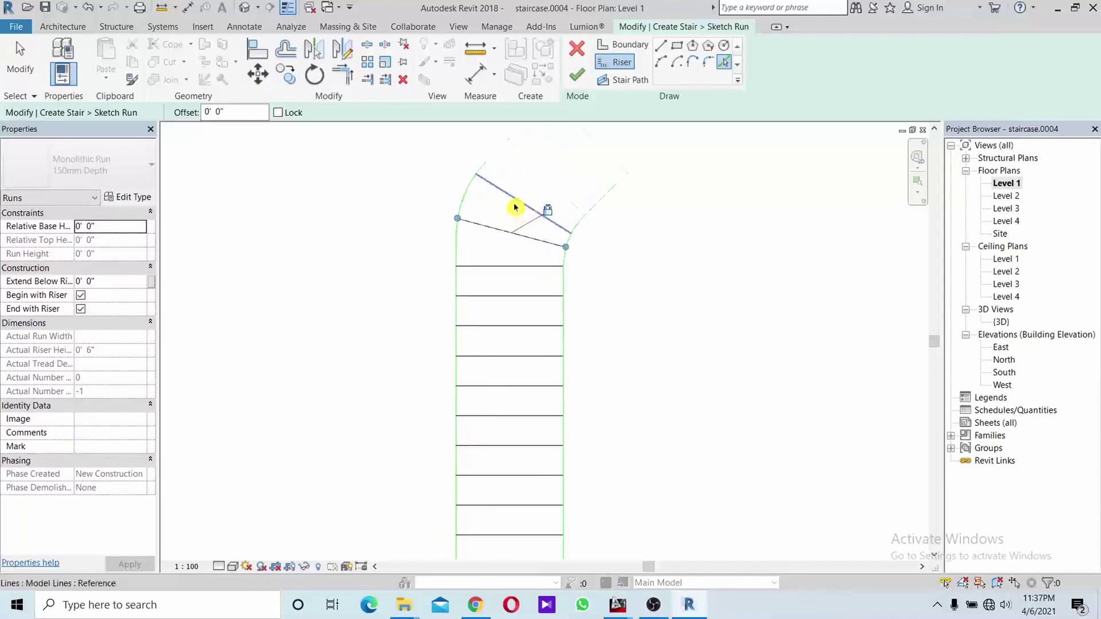
pyautogui.click(530, 207)
pyautogui.click(548, 180)
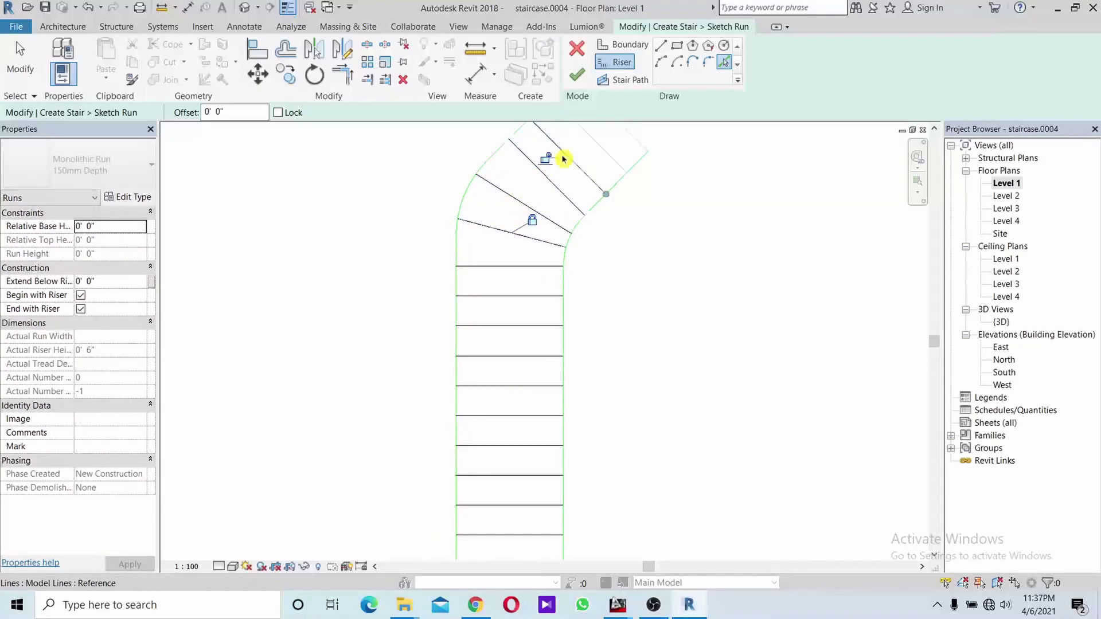
pyautogui.moveTo(562, 159); pyautogui.dragTo(502, 265, button='middle')
pyautogui.click(531, 243)
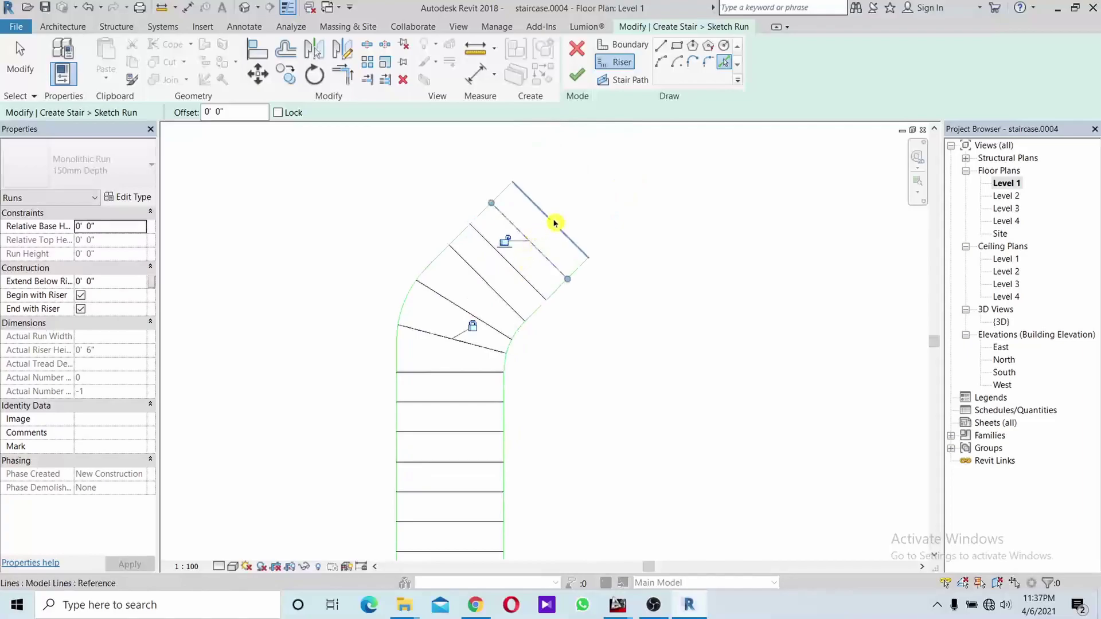
pyautogui.scroll(-2, 632, 247)
pyautogui.moveTo(696, 312); pyautogui.dragTo(724, 273, button='middle')
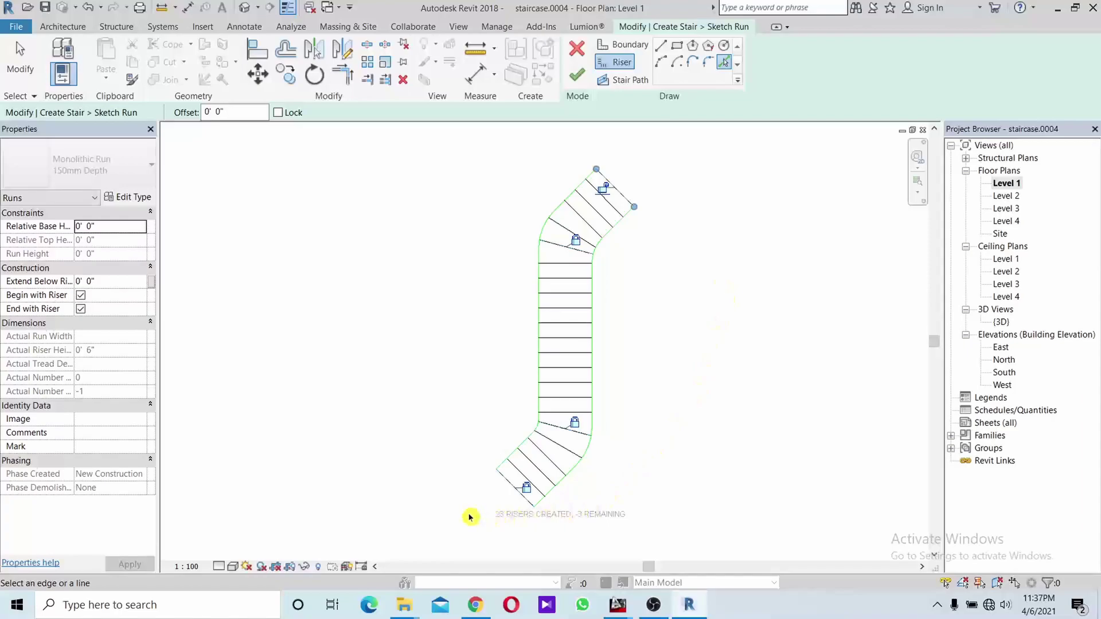
pyautogui.scroll(1, 456, 524)
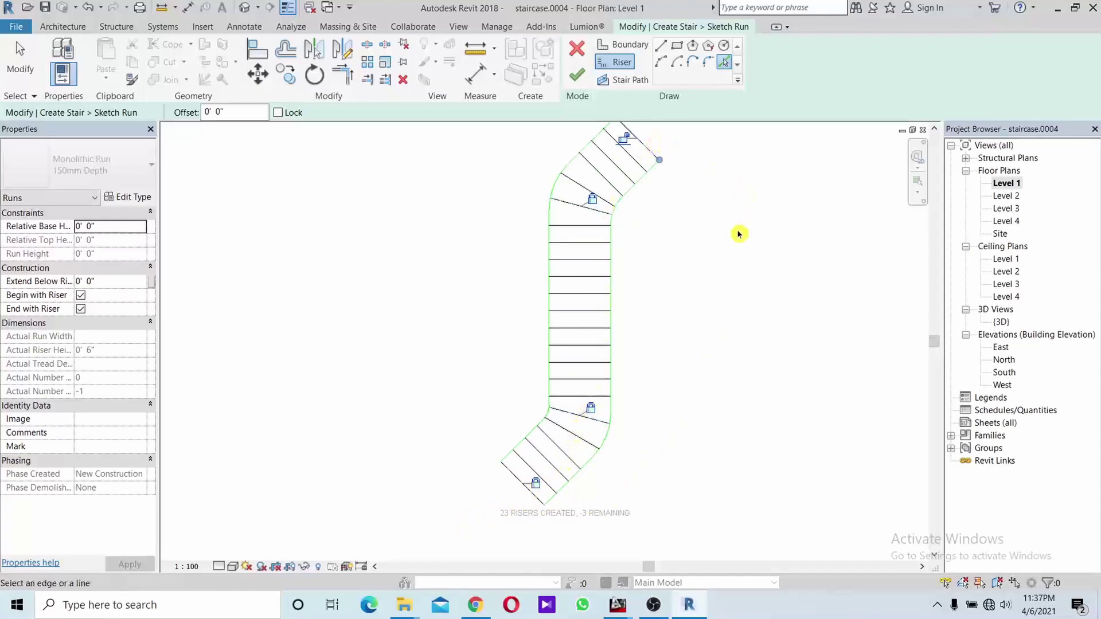
# - Draw stair path lines between riser midpoints, from the bottom riser up through the top flight
pyautogui.click(624, 87)
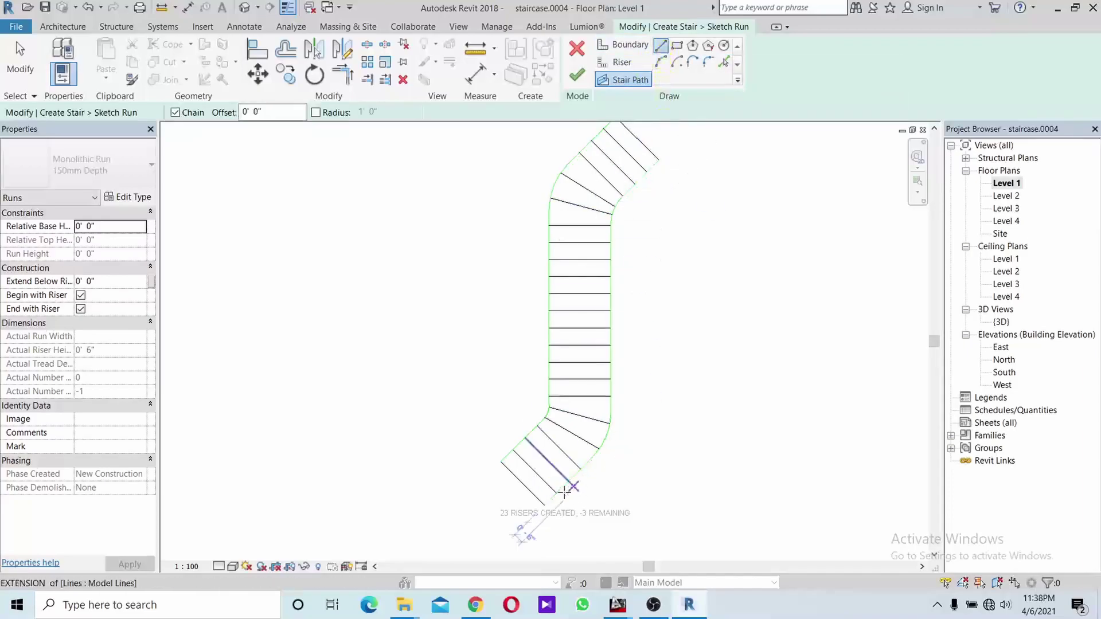
pyautogui.click(523, 483)
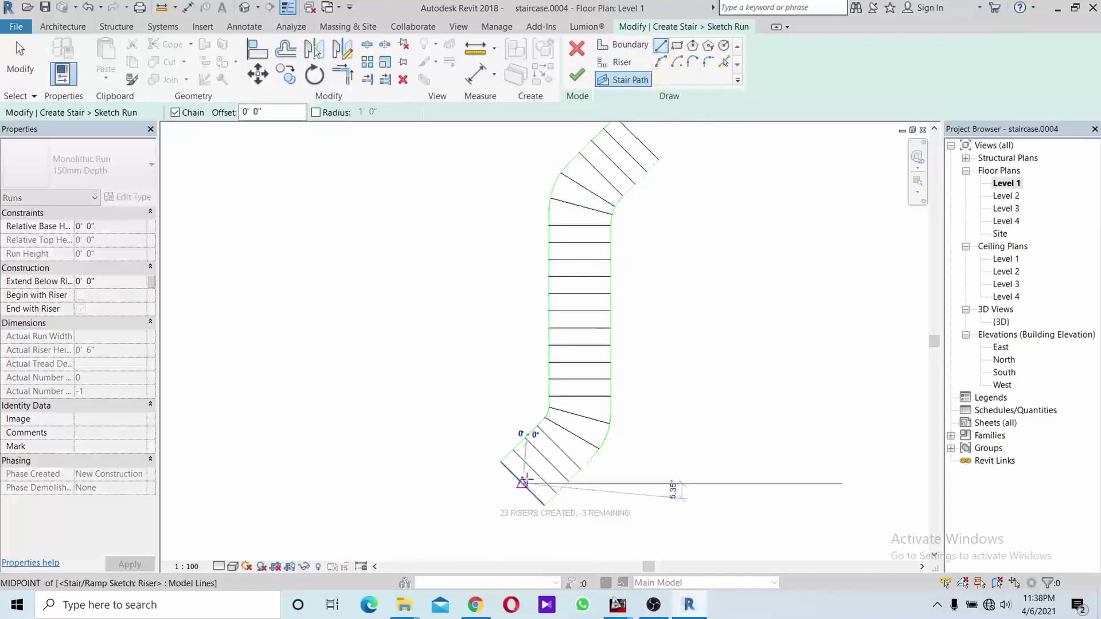
pyautogui.click(558, 447)
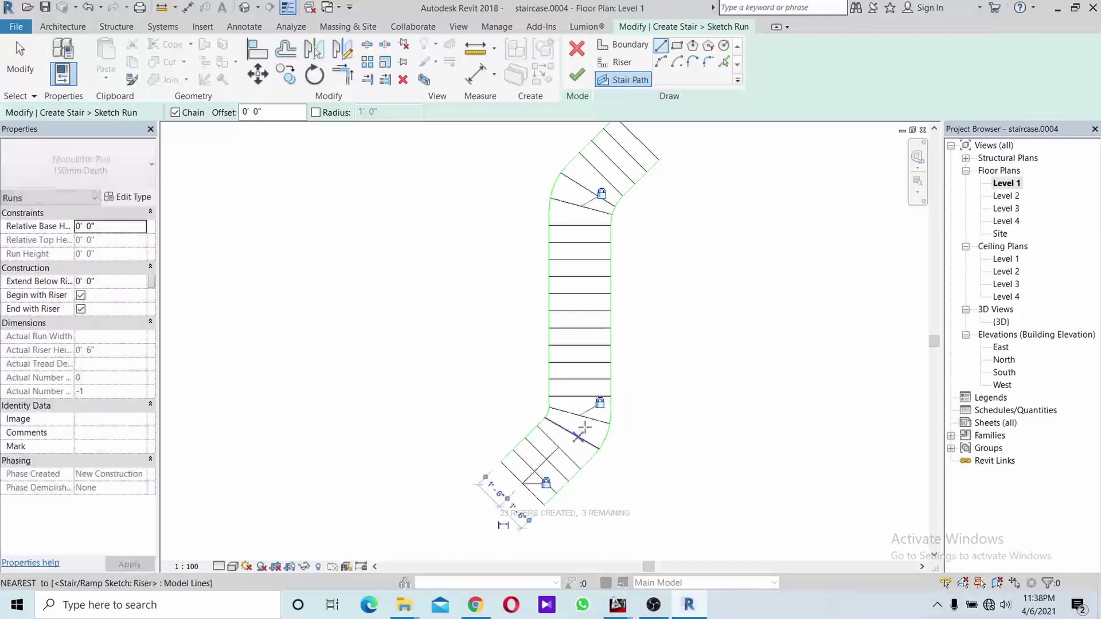
pyautogui.click(580, 397)
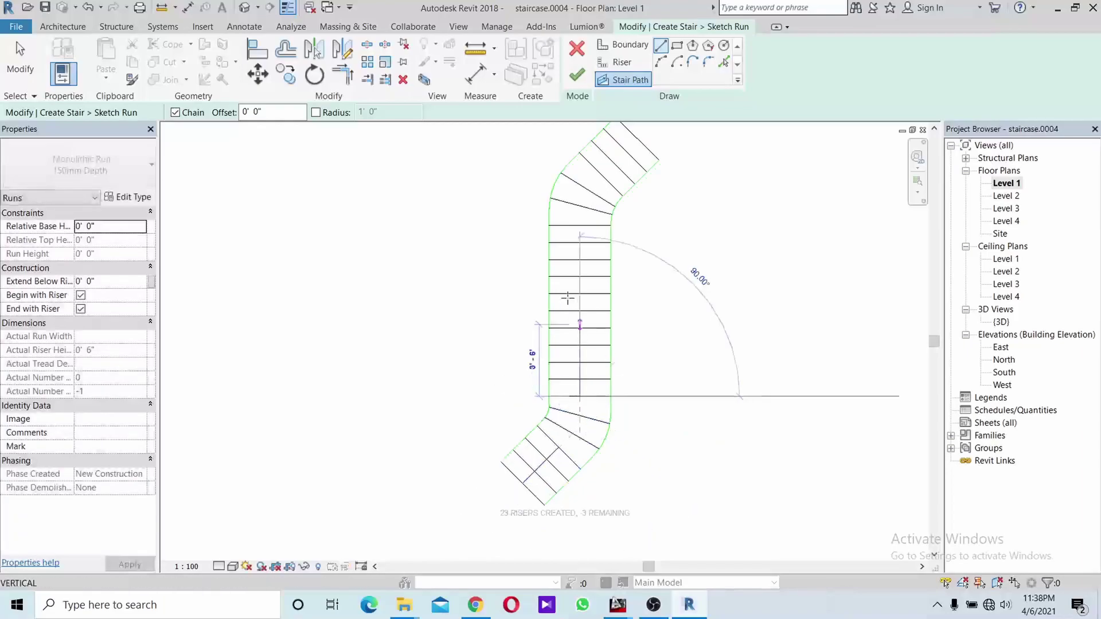
pyautogui.click(579, 225)
pyautogui.click(603, 172)
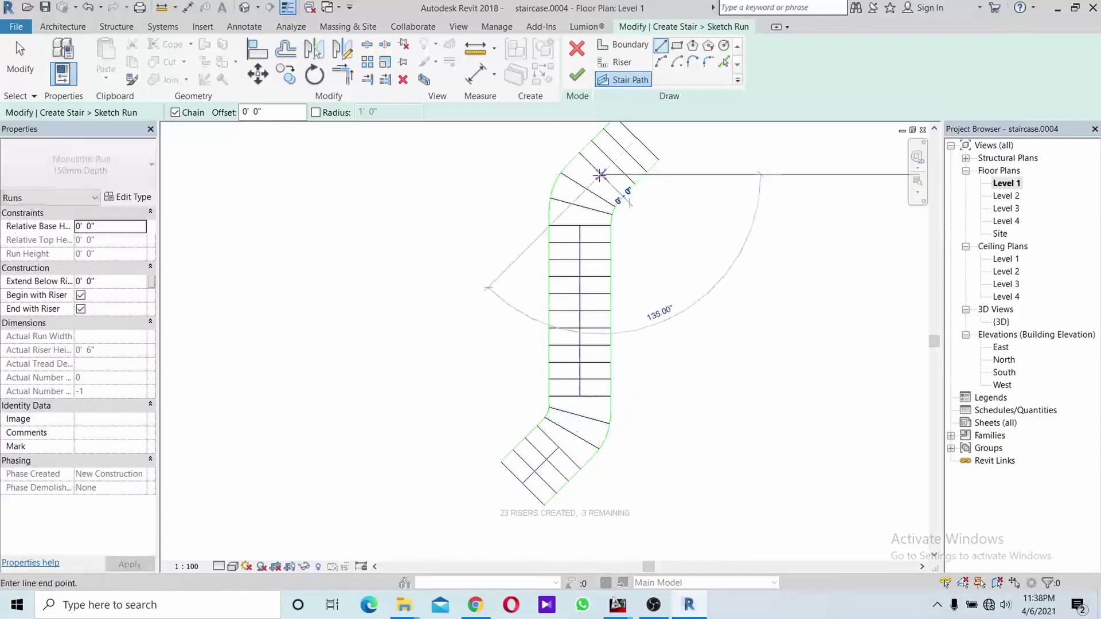
pyautogui.click(636, 140)
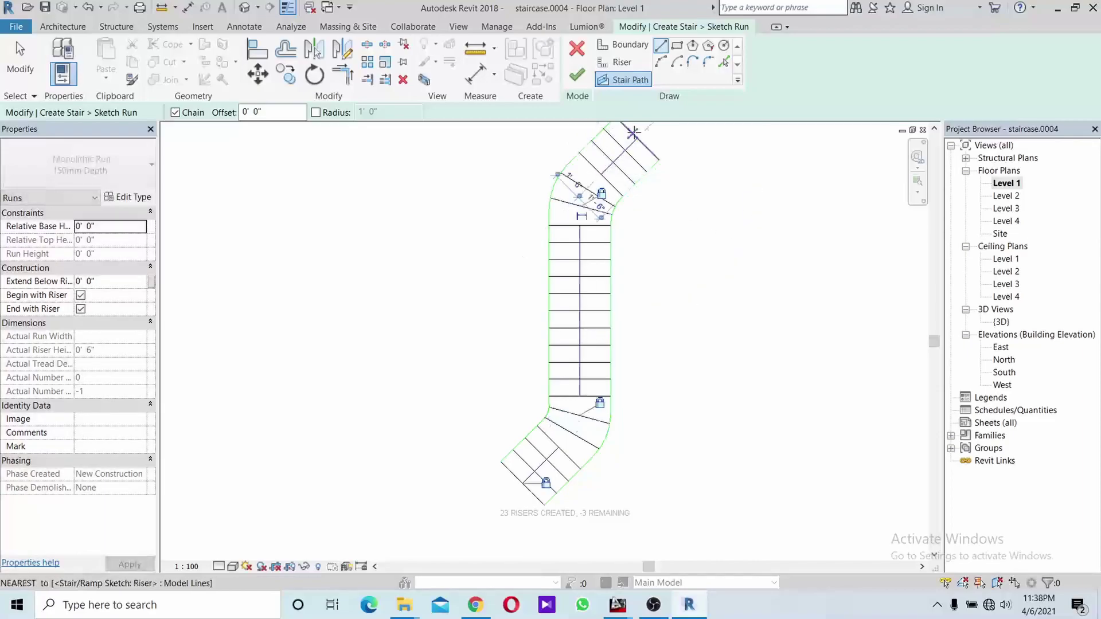
# - Join the path segments at their corners with Trim/Extend to Corner
pyautogui.click(346, 85)
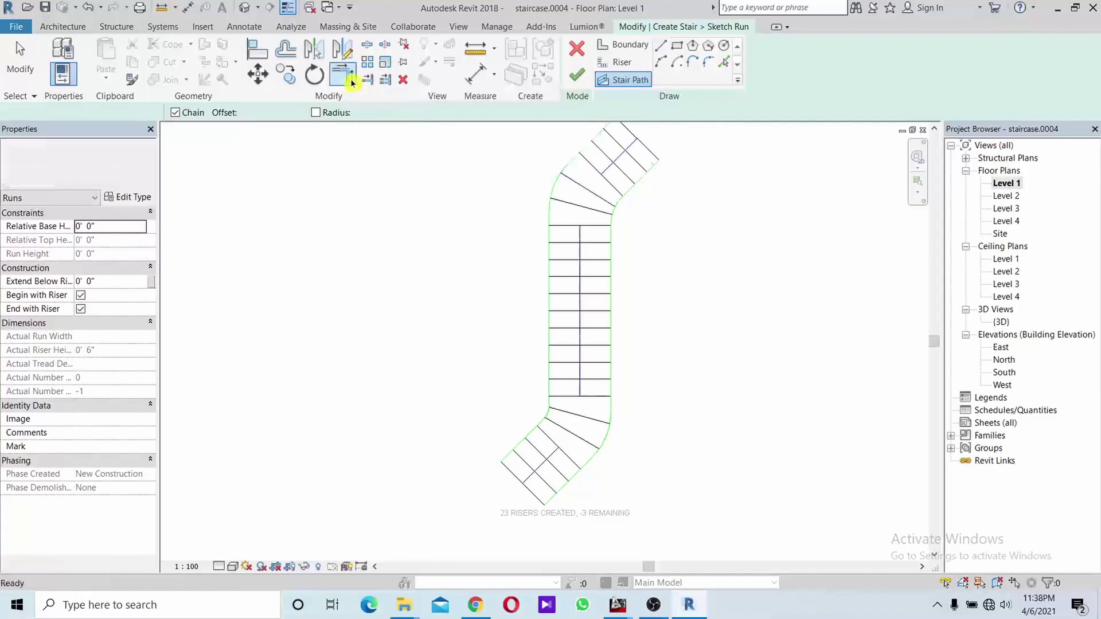
pyautogui.click(612, 169)
pyautogui.click(582, 241)
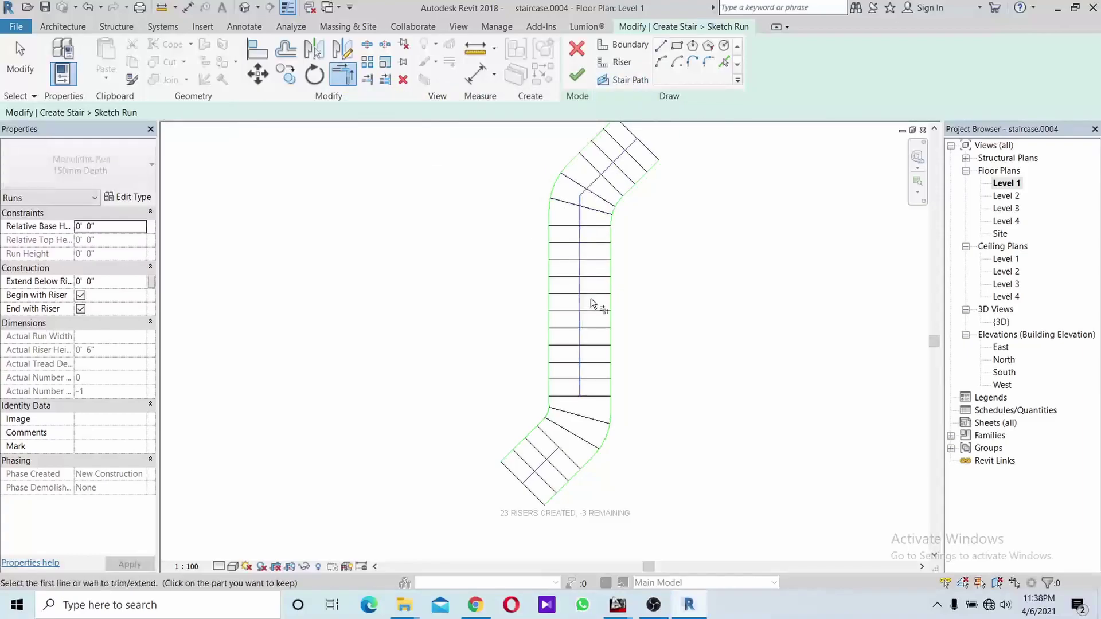
pyautogui.moveTo(592, 302); pyautogui.dragTo(628, 210, button='middle')
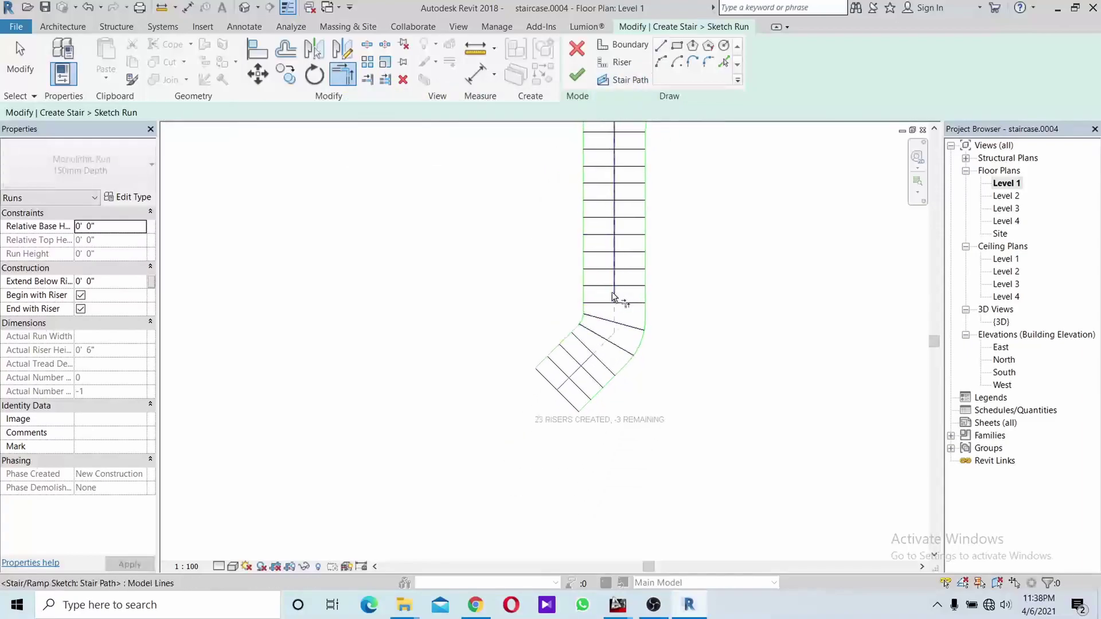
pyautogui.click(615, 338)
pyautogui.scroll(1, 617, 339)
pyautogui.scroll(2, 616, 340)
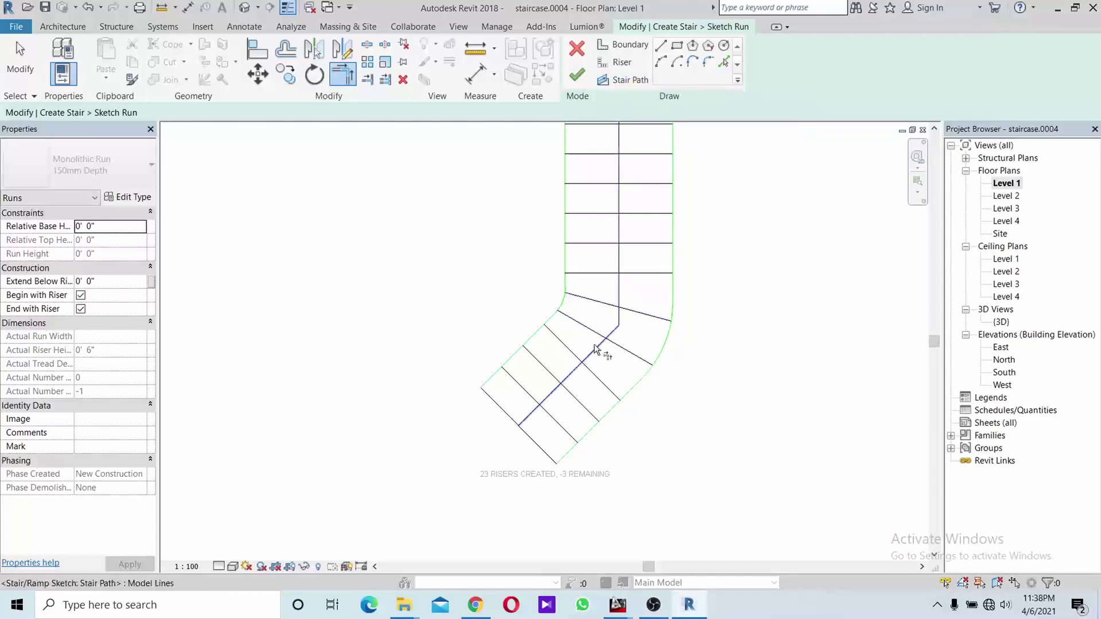
pyautogui.click(615, 63)
# - Round the stair's lower corner with a fillet arc
pyautogui.click(622, 46)
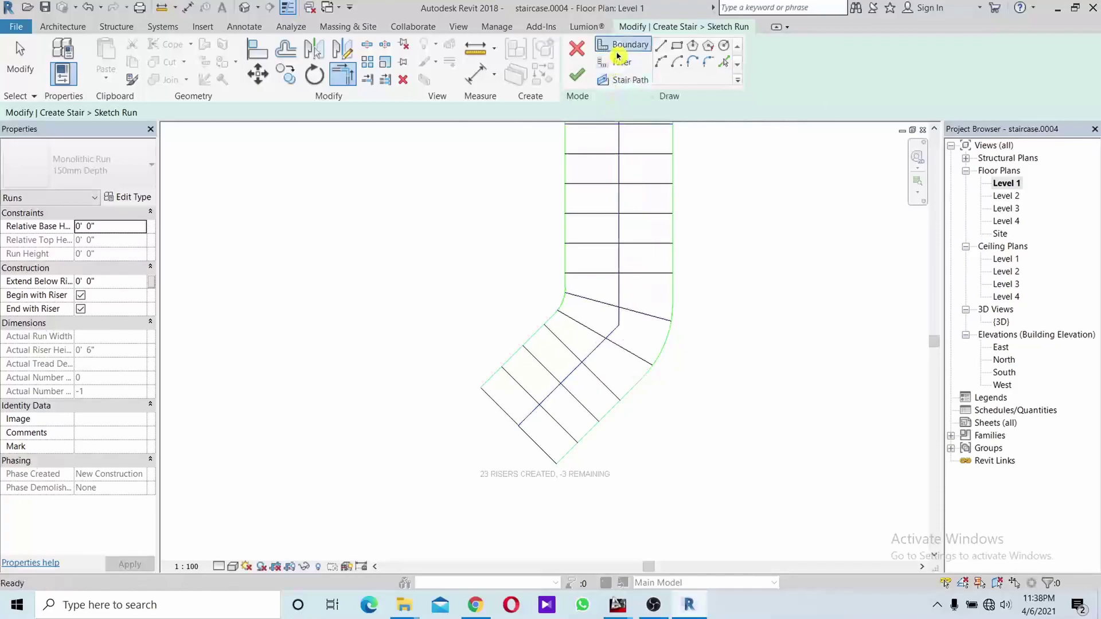
pyautogui.click(709, 63)
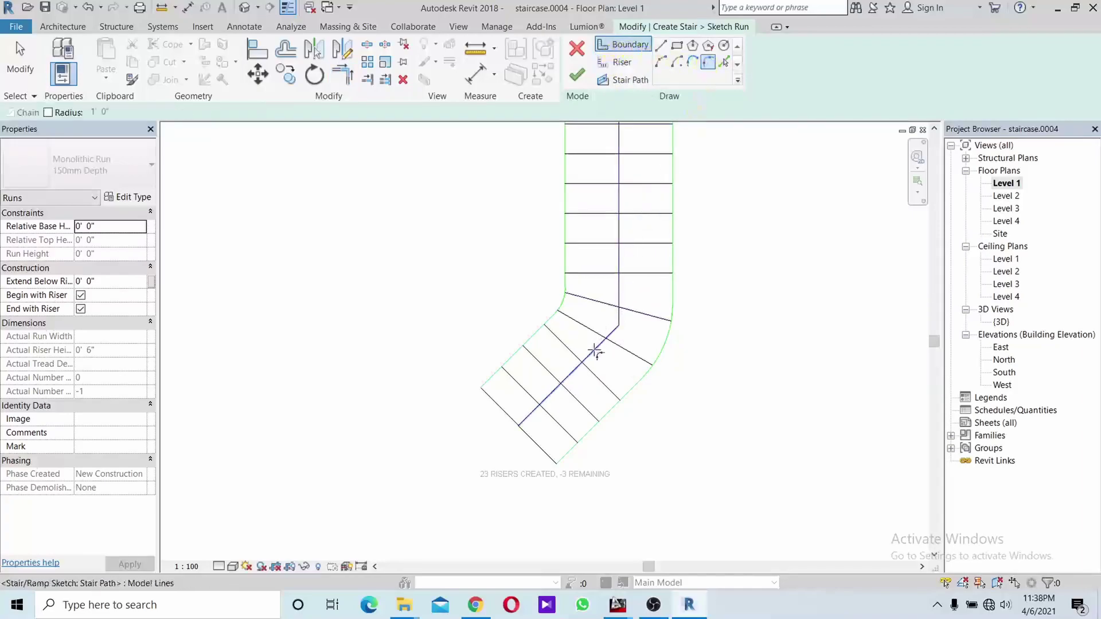
pyautogui.click(595, 351)
pyautogui.click(618, 310)
pyautogui.scroll(2, 610, 327)
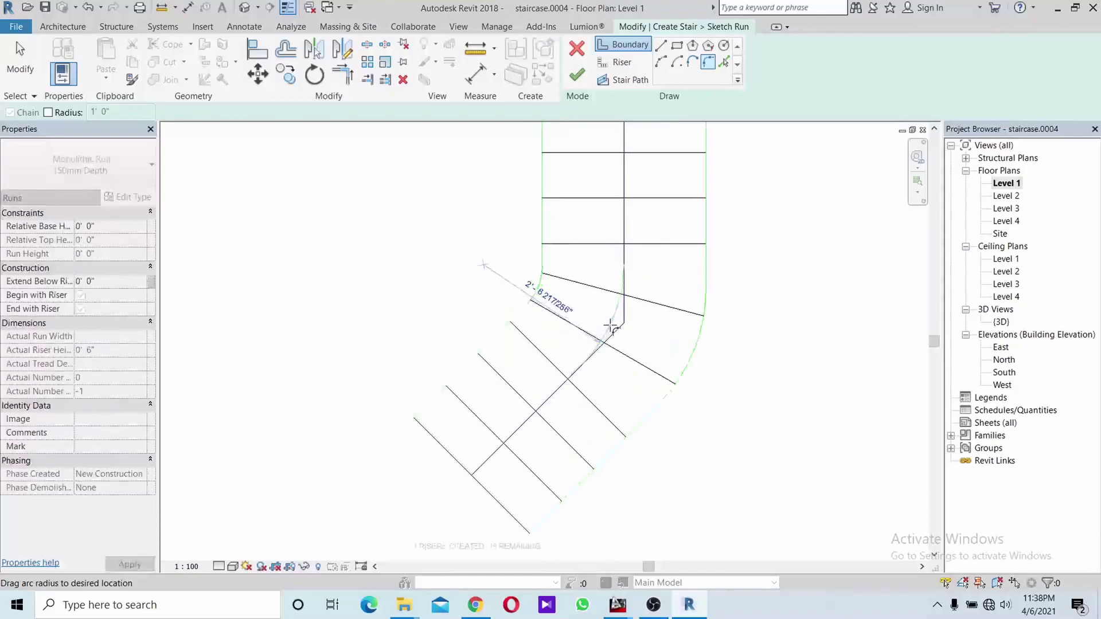
pyautogui.click(610, 326)
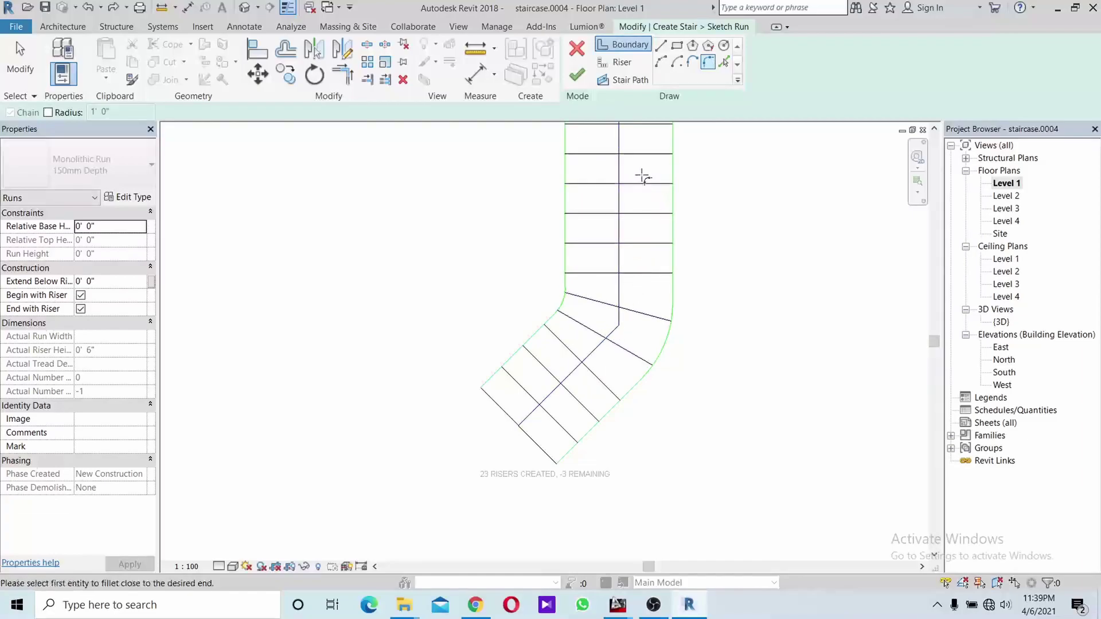
# - Fillet the stair path's lower corner between the diagonal and straight lines
pyautogui.click(621, 86)
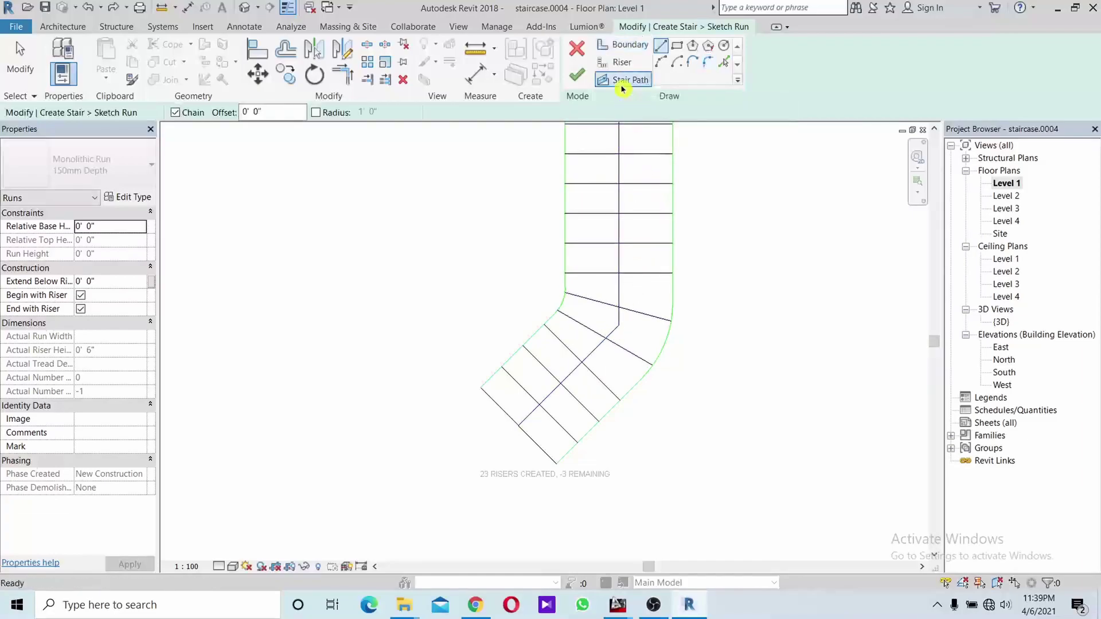
pyautogui.click(706, 61)
pyautogui.scroll(2, 591, 370)
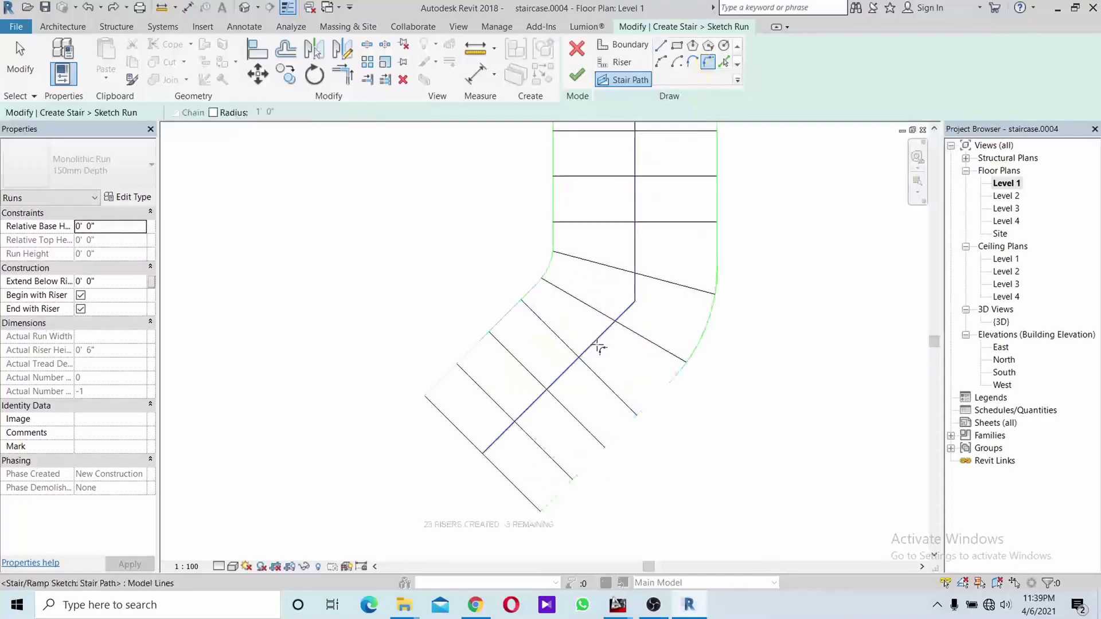
pyautogui.click(599, 346)
pyautogui.click(634, 241)
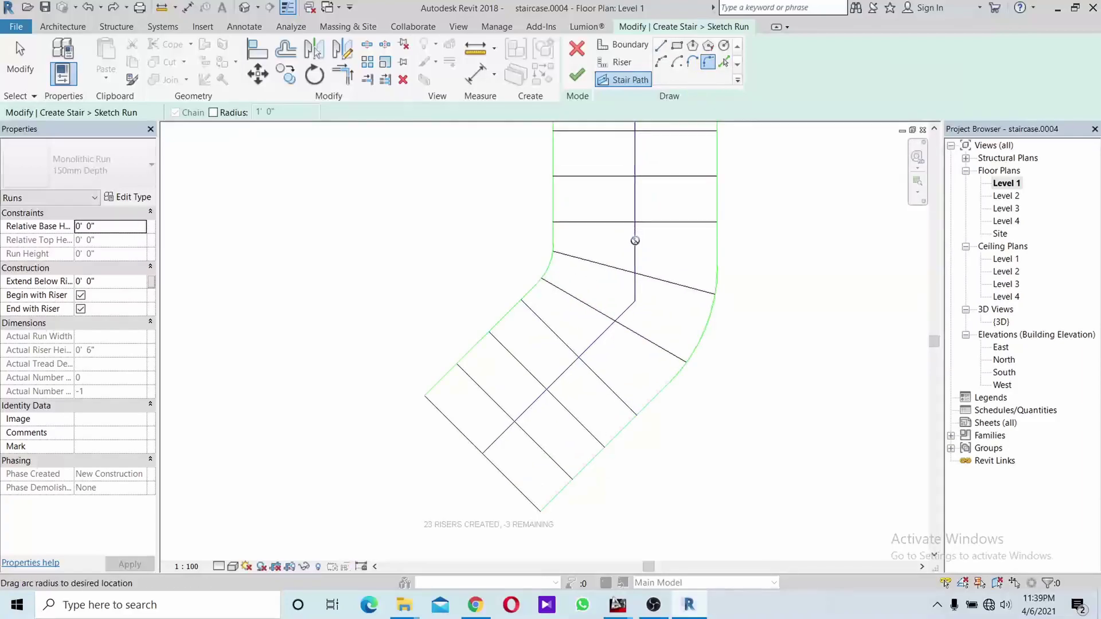
pyautogui.click(456, 238)
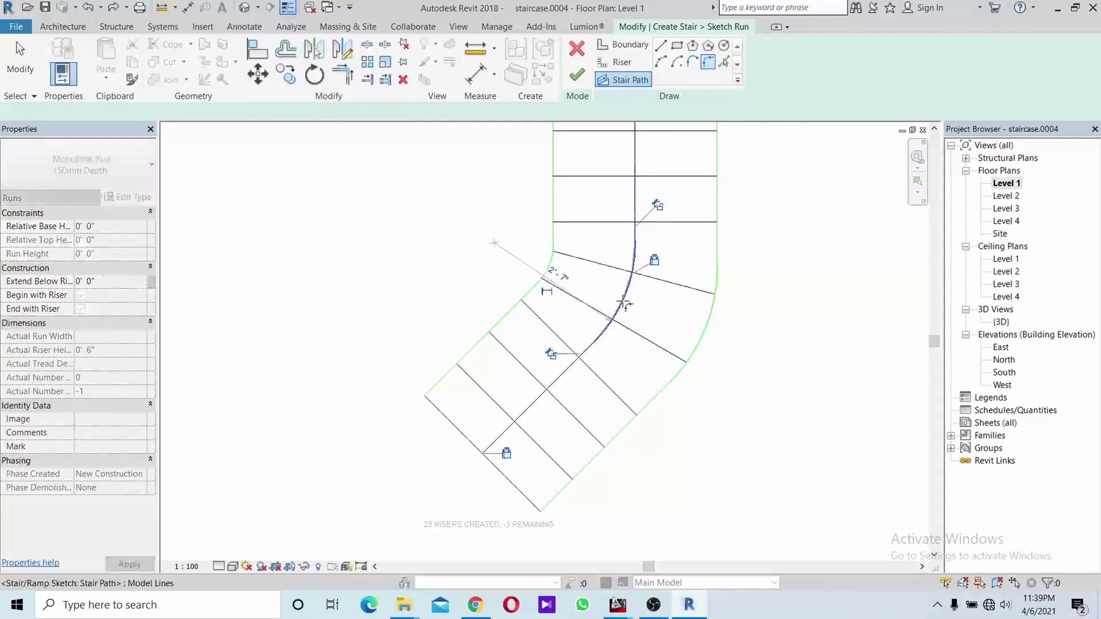
# - Fillet the stair path at the upper bend with a 3'-0" arc
pyautogui.moveTo(623, 304); pyautogui.dragTo(582, 470, button='middle')
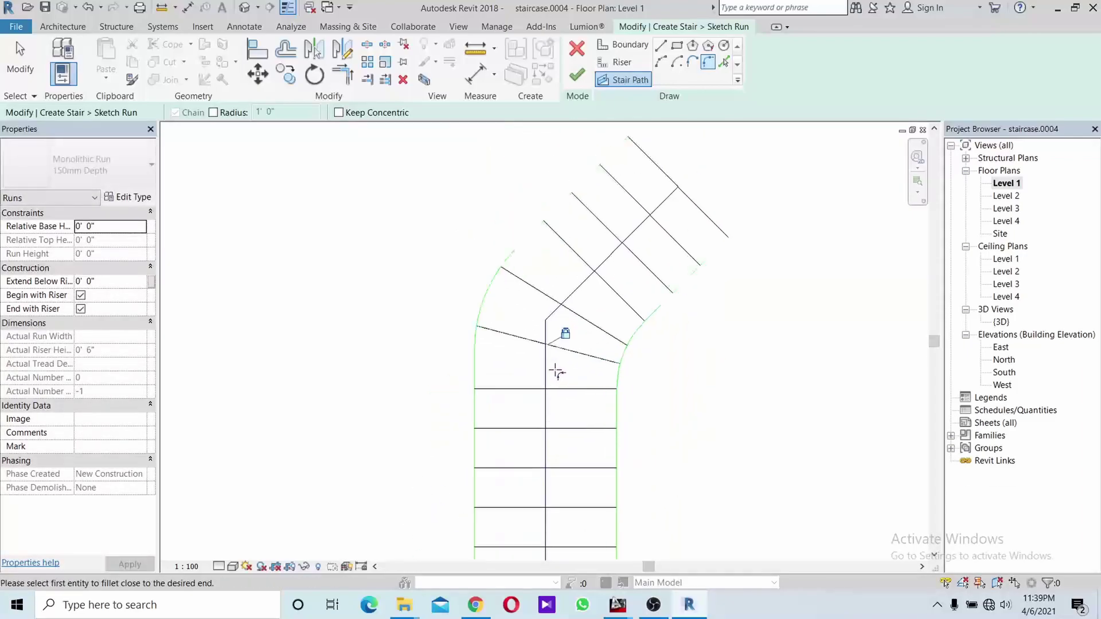
pyautogui.click(545, 380)
pyautogui.click(592, 272)
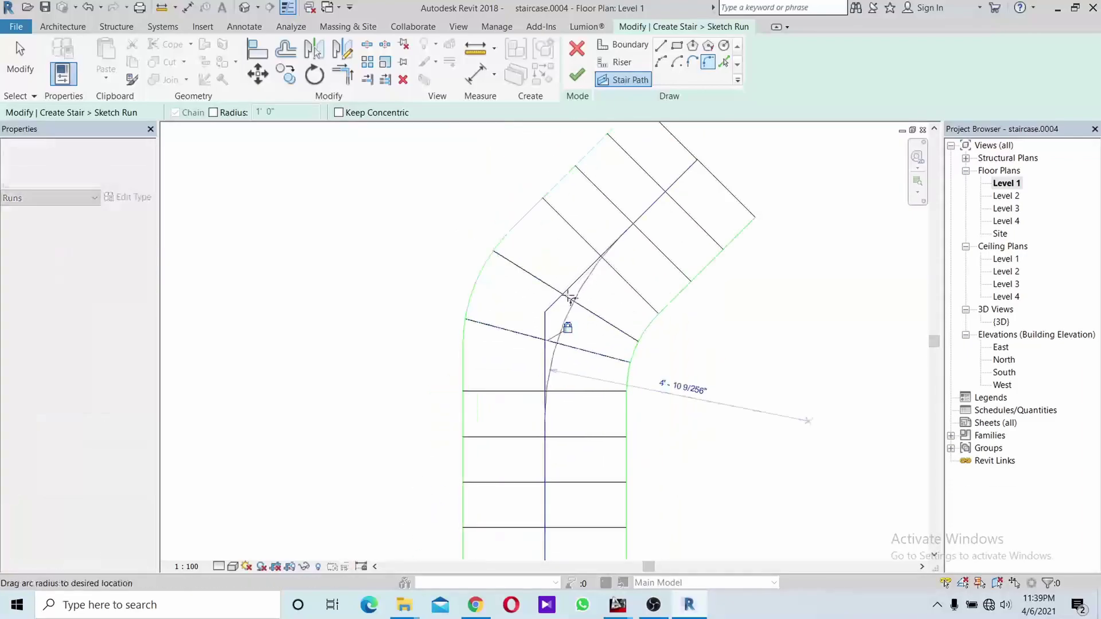
pyautogui.click(565, 315)
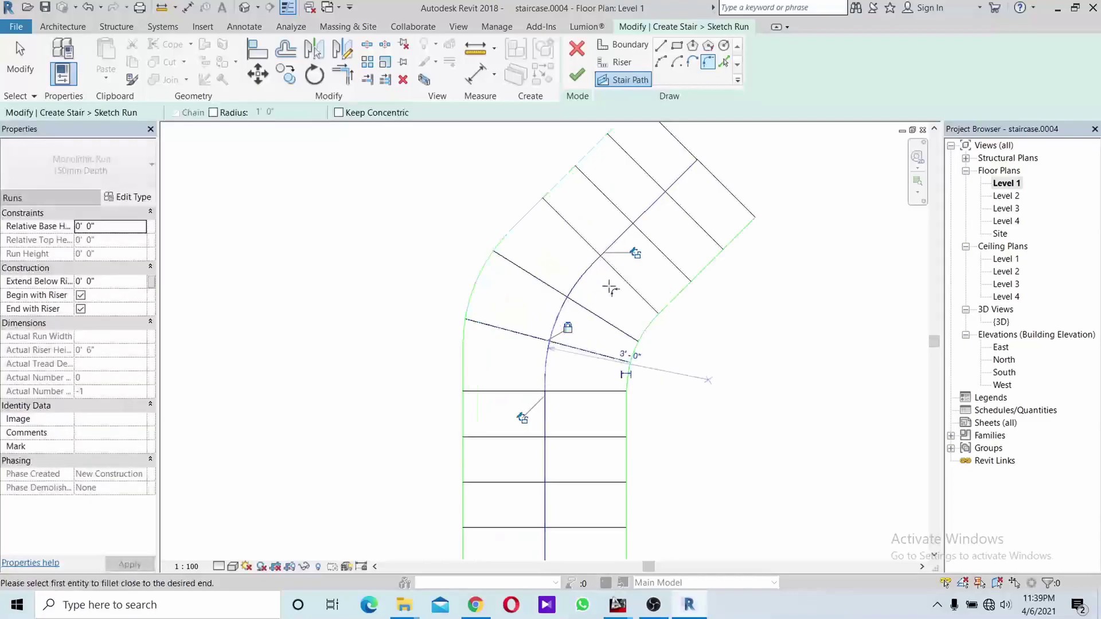
# - Finish the curved S-shaped stair run sketch, showing 23 risers
pyautogui.scroll(-1, 609, 288)
pyautogui.scroll(-1, 664, 331)
pyautogui.scroll(-2, 663, 332)
pyautogui.scroll(-2, 672, 320)
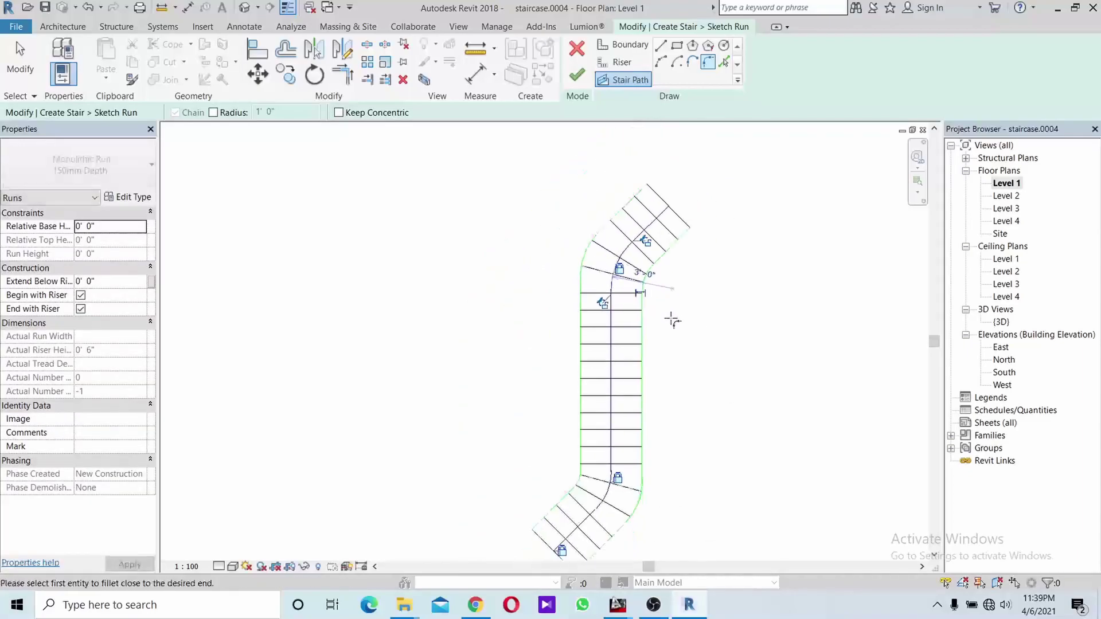
pyautogui.moveTo(672, 320); pyautogui.dragTo(635, 288, button='middle')
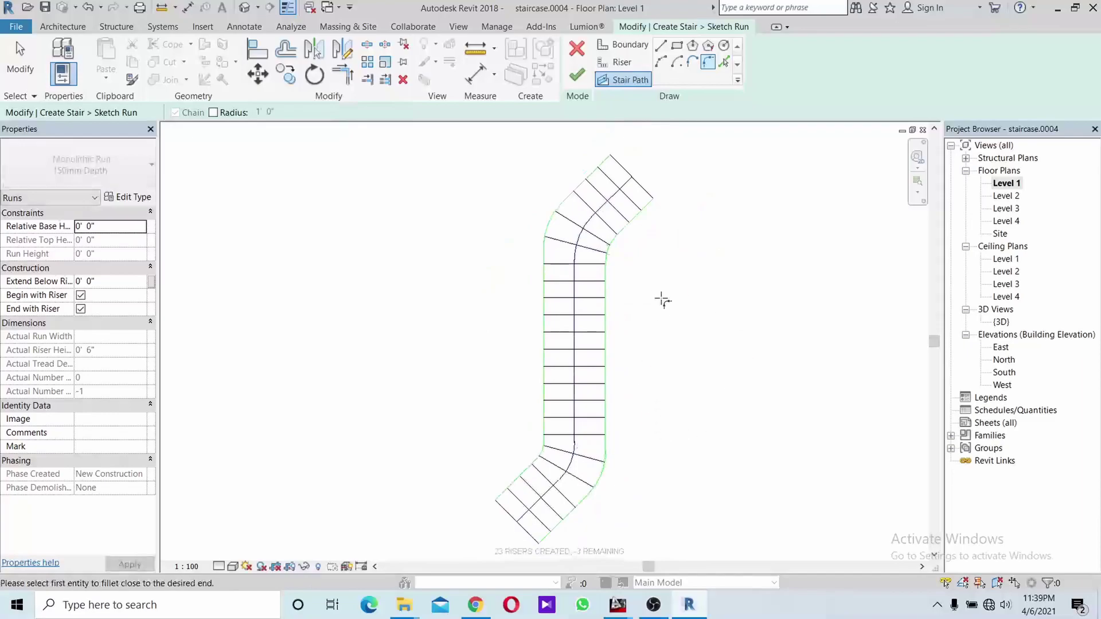
pyautogui.click(574, 85)
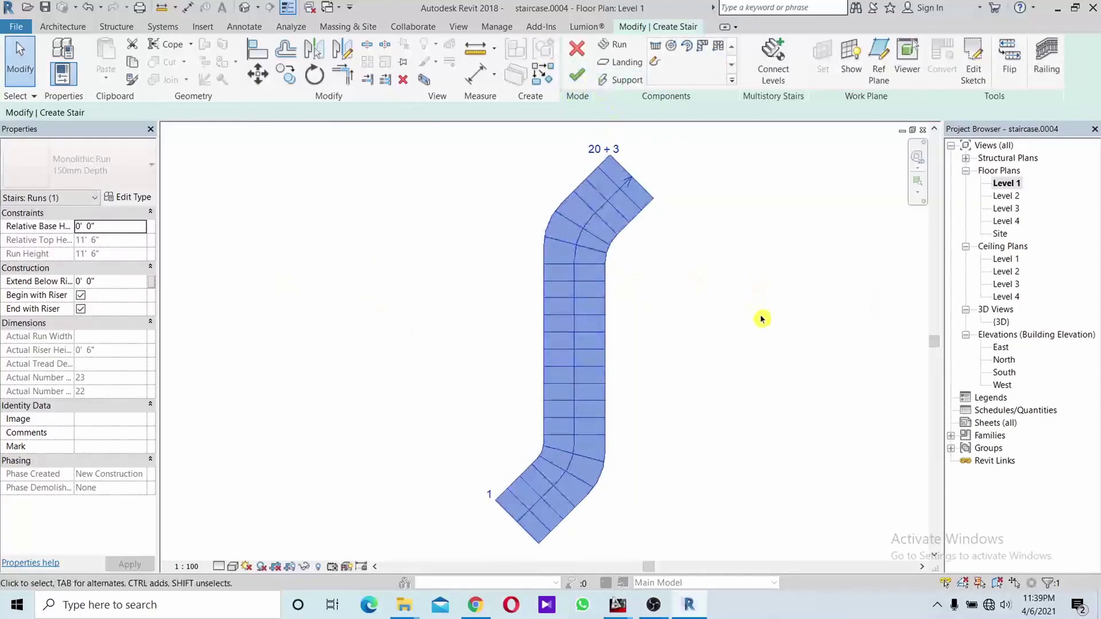
# - Finish the stair in the {3D} view and orbit the railed concrete stair
pyautogui.doubleClick(1000, 322)
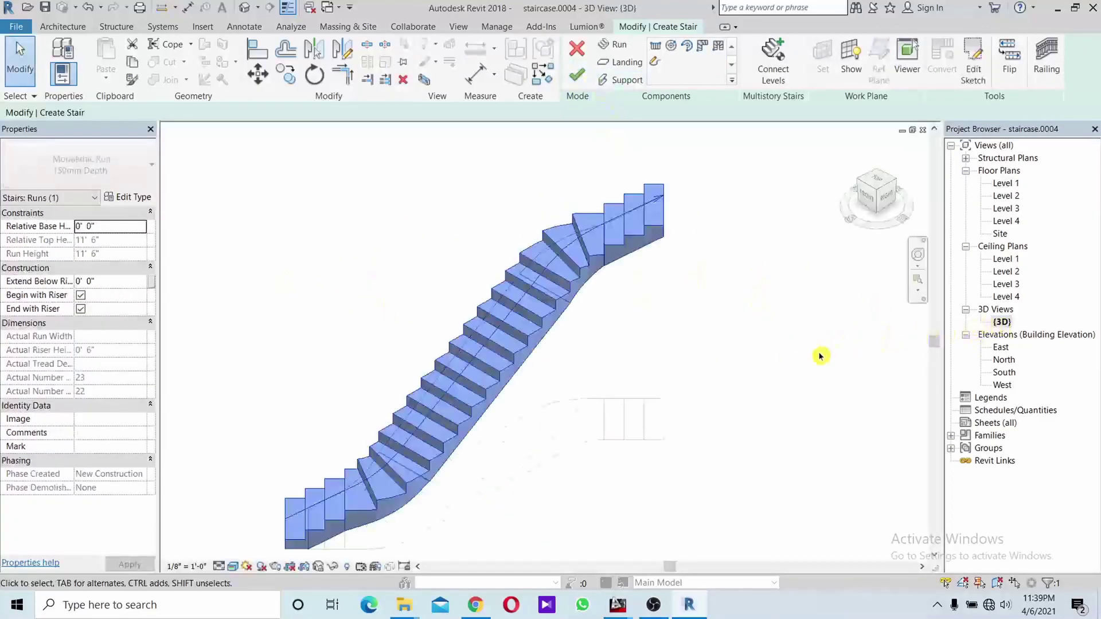
pyautogui.moveTo(818, 354)
pyautogui.keyDown('shift'); pyautogui.mouseDown(button='middle')
pyautogui.moveTo(773, 370)
pyautogui.moveTo(735, 338)
pyautogui.moveTo(774, 332)
pyautogui.moveTo(613, 157)
pyautogui.mouseUp(button='middle'); pyautogui.keyUp('shift')
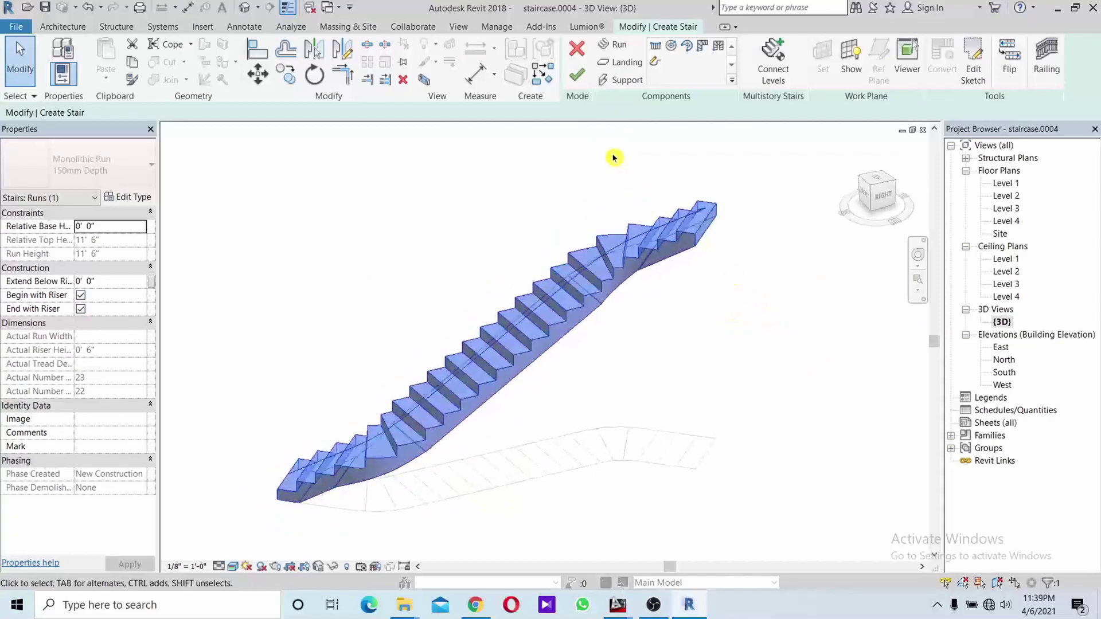
pyautogui.click(578, 75)
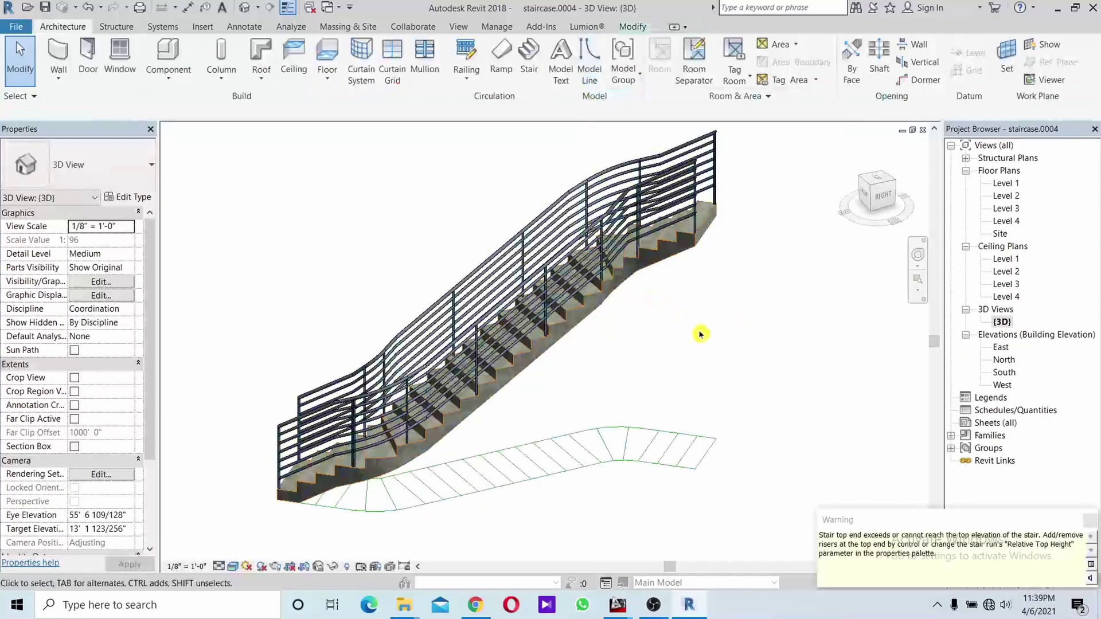
pyautogui.moveTo(690, 346)
pyautogui.keyDown('shift'); pyautogui.mouseDown(button='middle')
pyautogui.moveTo(791, 305)
pyautogui.moveTo(710, 337)
pyautogui.moveTo(737, 342)
pyautogui.moveTo(659, 371)
pyautogui.moveTo(712, 302)
pyautogui.moveTo(705, 411)
pyautogui.moveTo(532, 463)
pyautogui.moveTo(410, 420)
pyautogui.moveTo(523, 405)
pyautogui.moveTo(433, 406)
pyautogui.moveTo(587, 393)
pyautogui.moveTo(399, 375)
pyautogui.moveTo(467, 381)
pyautogui.moveTo(545, 366)
pyautogui.mouseUp(button='middle'); pyautogui.keyUp('shift')
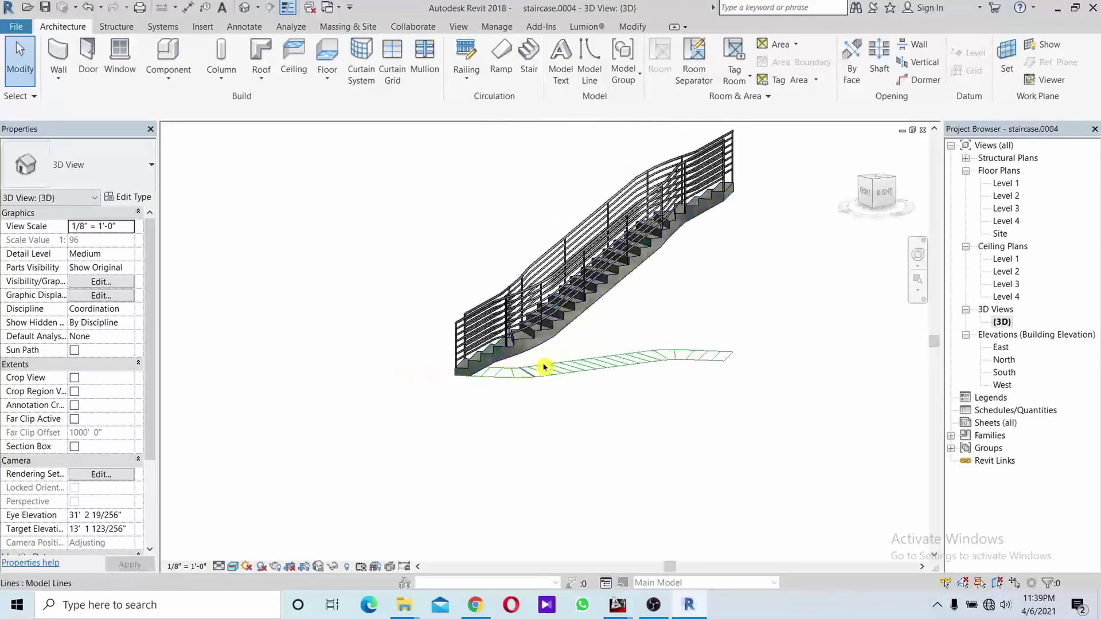
# - Window-select the stair, railings and guide lines together
pyautogui.click(575, 373)
pyautogui.moveTo(761, 351); pyautogui.dragTo(580, 412)
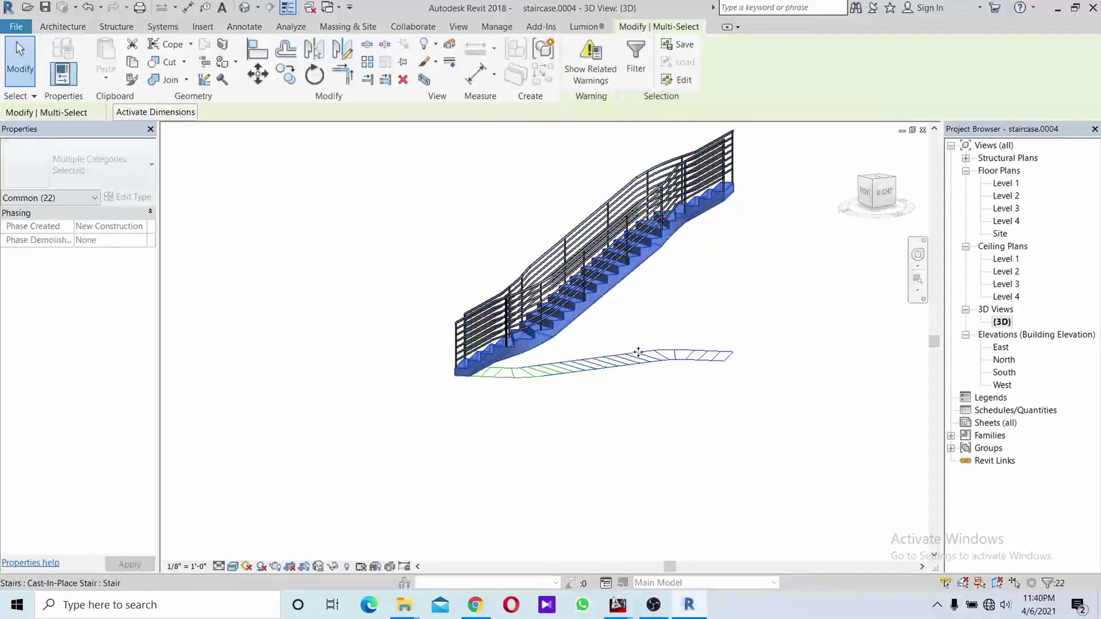
pyautogui.click(762, 349)
pyautogui.moveTo(763, 349); pyautogui.dragTo(668, 418)
pyautogui.scroll(-2, 668, 418)
pyautogui.moveTo(668, 418)
pyautogui.mouseDown(button='middle')
pyautogui.moveTo(613, 450)
pyautogui.moveTo(700, 418)
pyautogui.moveTo(728, 381)
pyautogui.mouseUp(button='middle')
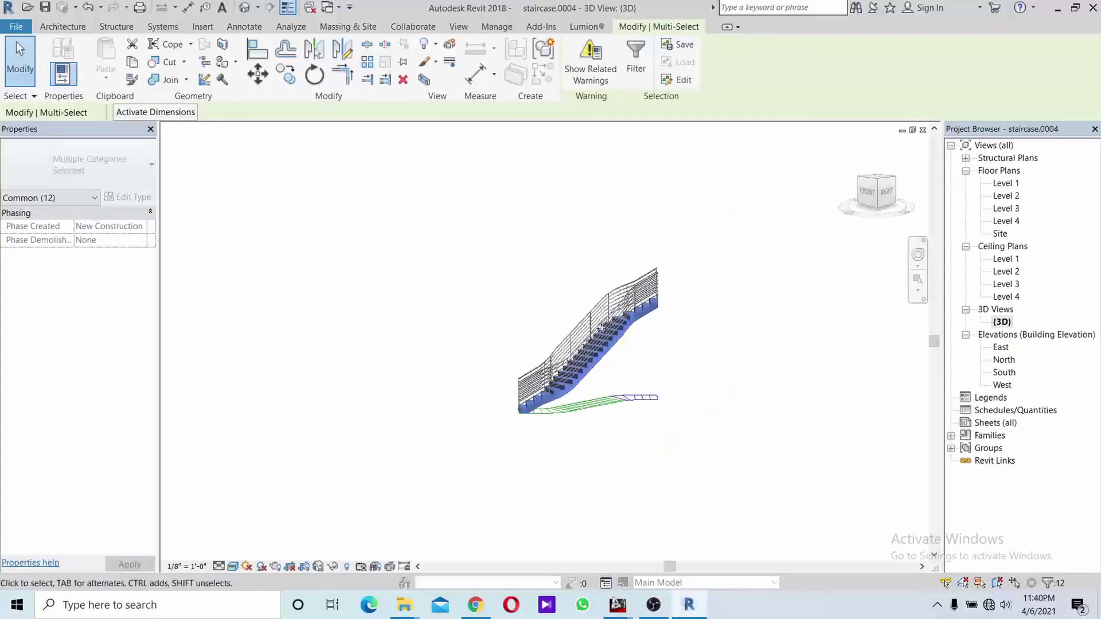
pyautogui.moveTo(430, 221)
pyautogui.mouseDown()
pyautogui.moveTo(573, 285)
pyautogui.moveTo(730, 445)
pyautogui.mouseUp()
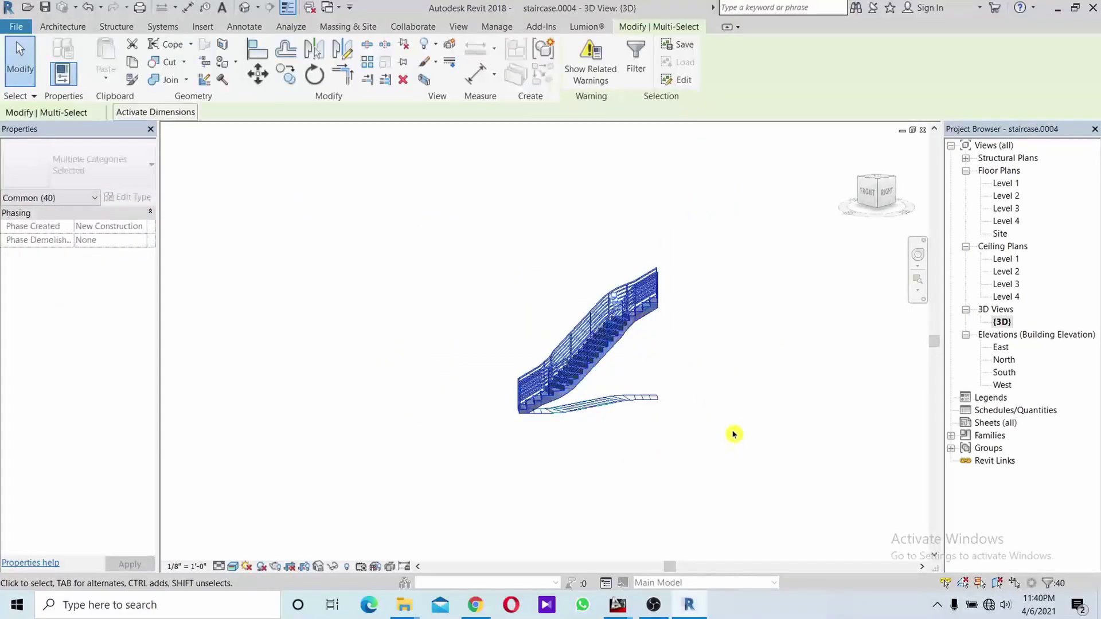
pyautogui.moveTo(731, 445); pyautogui.dragTo(722, 398, button='middle')
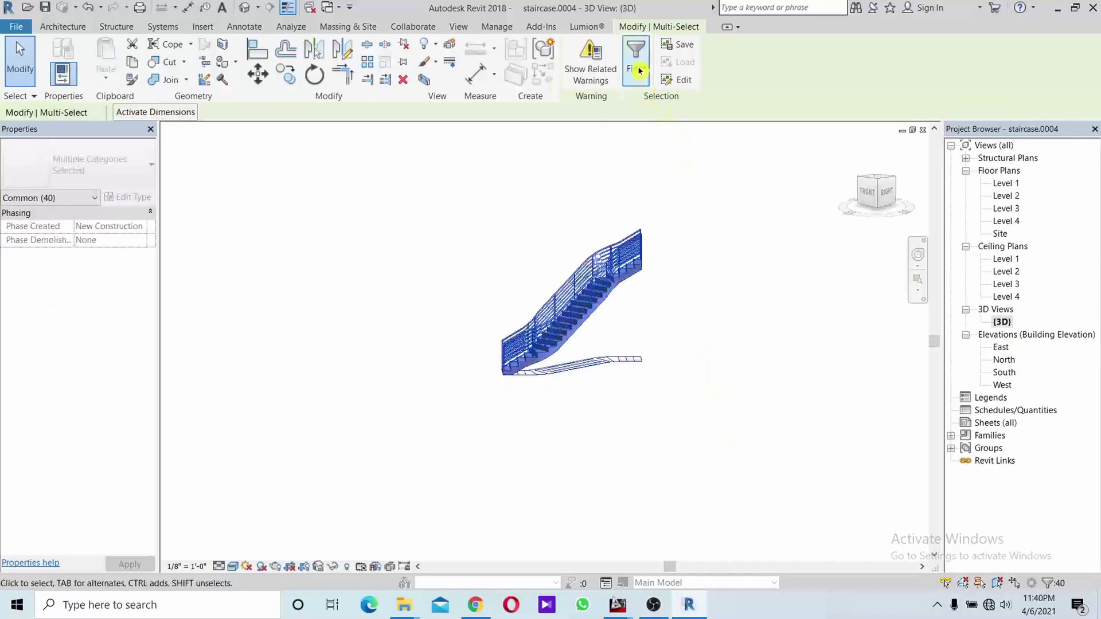
# - Filter the selection down to only the Lines category
pyautogui.click(637, 67)
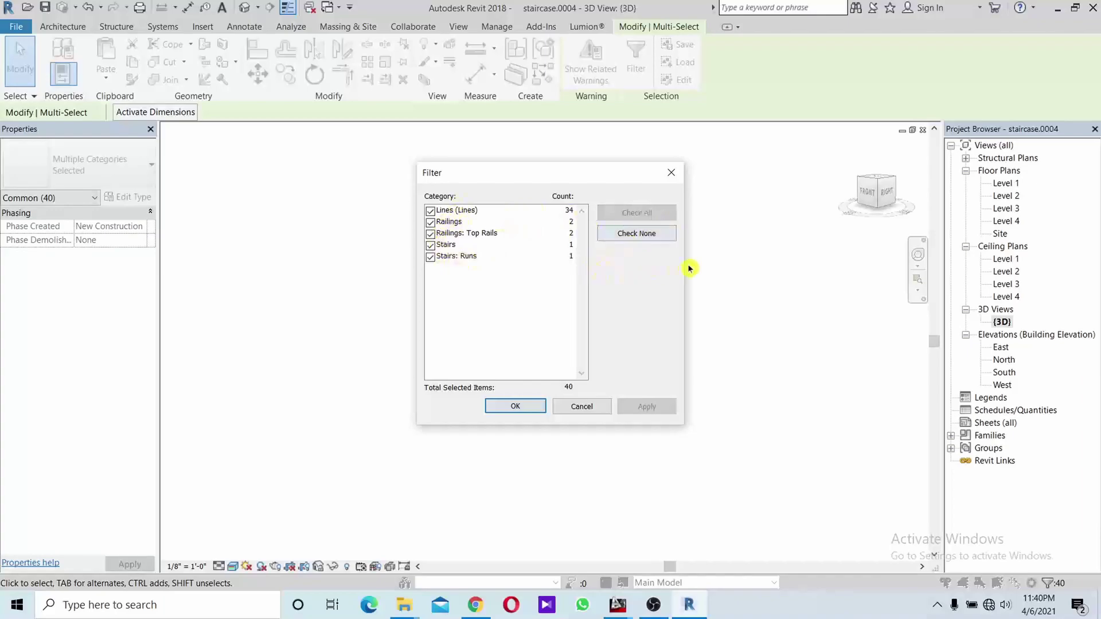
pyautogui.click(634, 240)
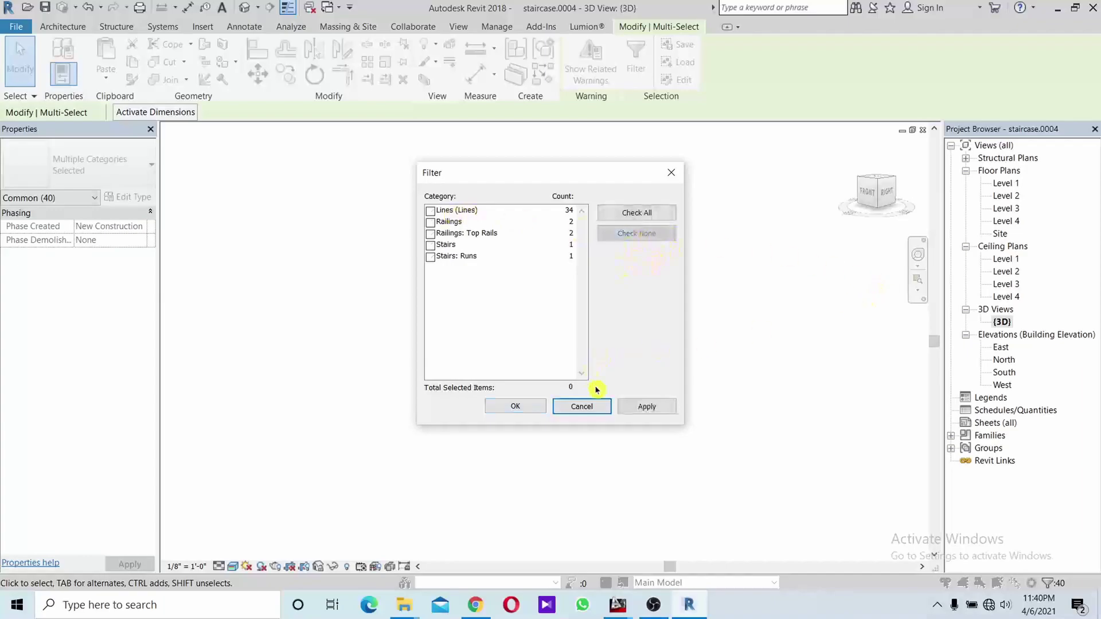
pyautogui.click(430, 212)
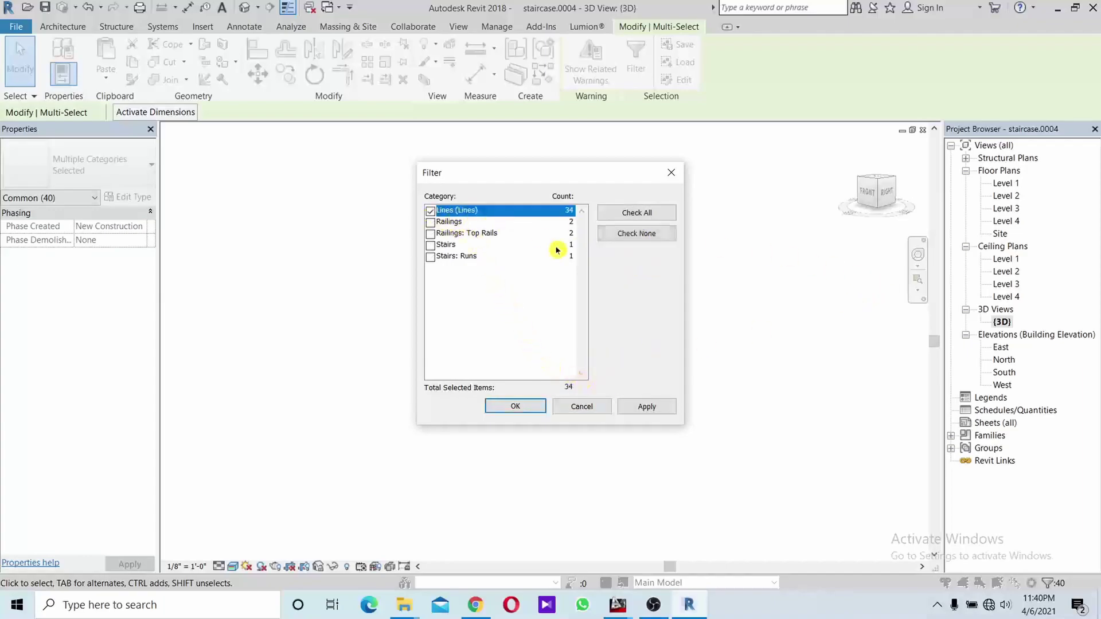
pyautogui.click(639, 408)
pyautogui.click(533, 406)
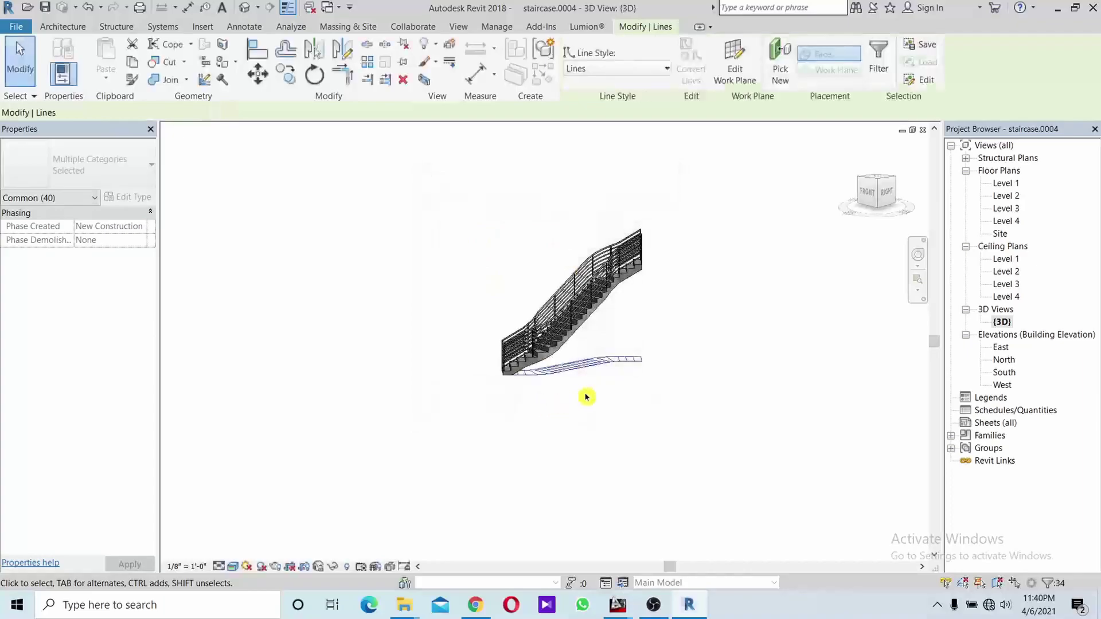
# - Delete the 34 selected guide lines beneath the stair
pyautogui.keyDown('shift'); pyautogui.moveTo(659, 403); pyautogui.dragTo(657, 289, button='middle'); pyautogui.keyUp('shift')
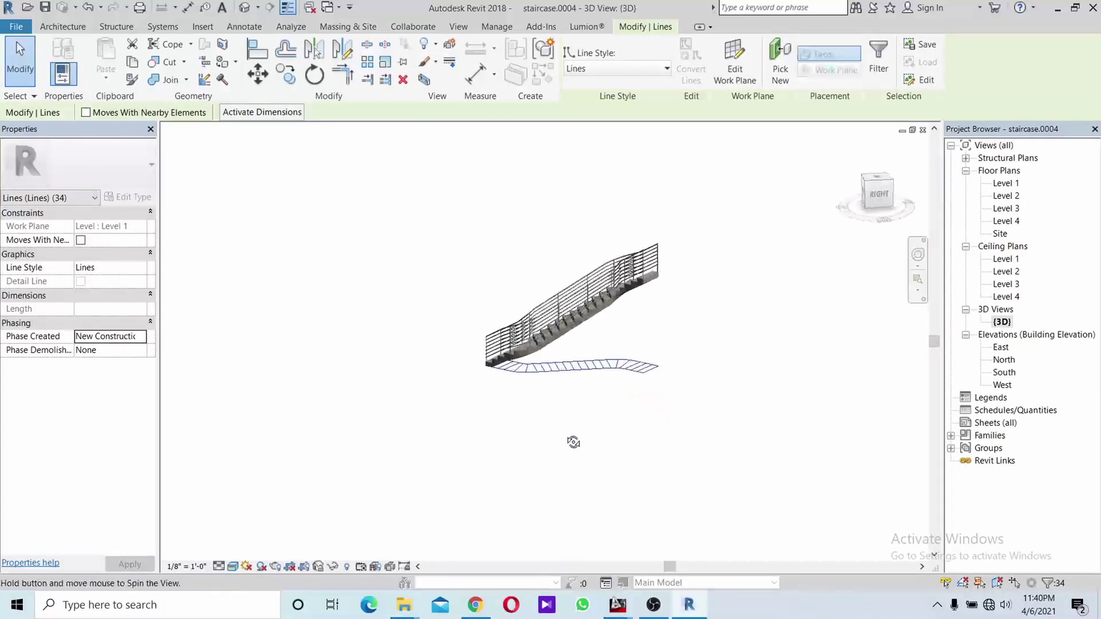
pyautogui.moveTo(763, 377); pyautogui.dragTo(826, 375, button='middle')
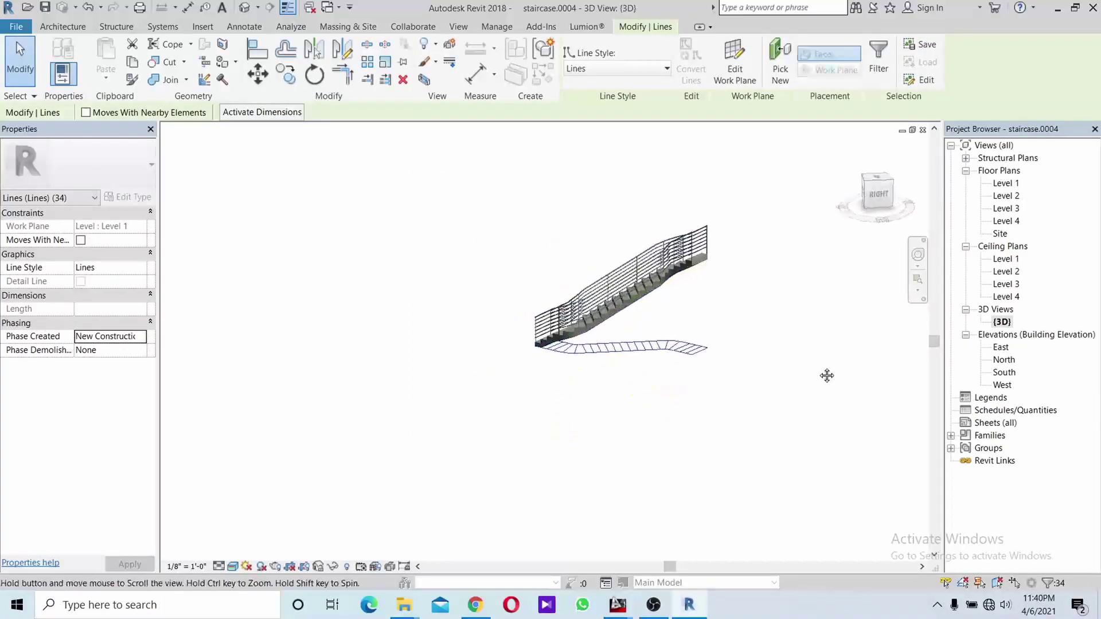
pyautogui.moveTo(508, 316); pyautogui.dragTo(769, 416)
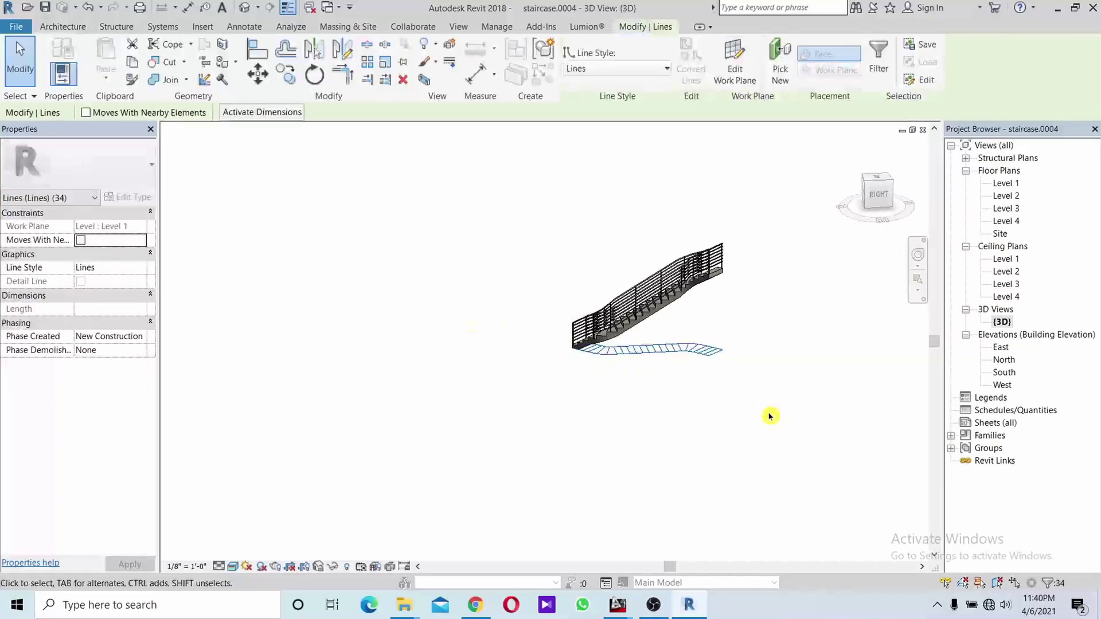
pyautogui.press('Escape')
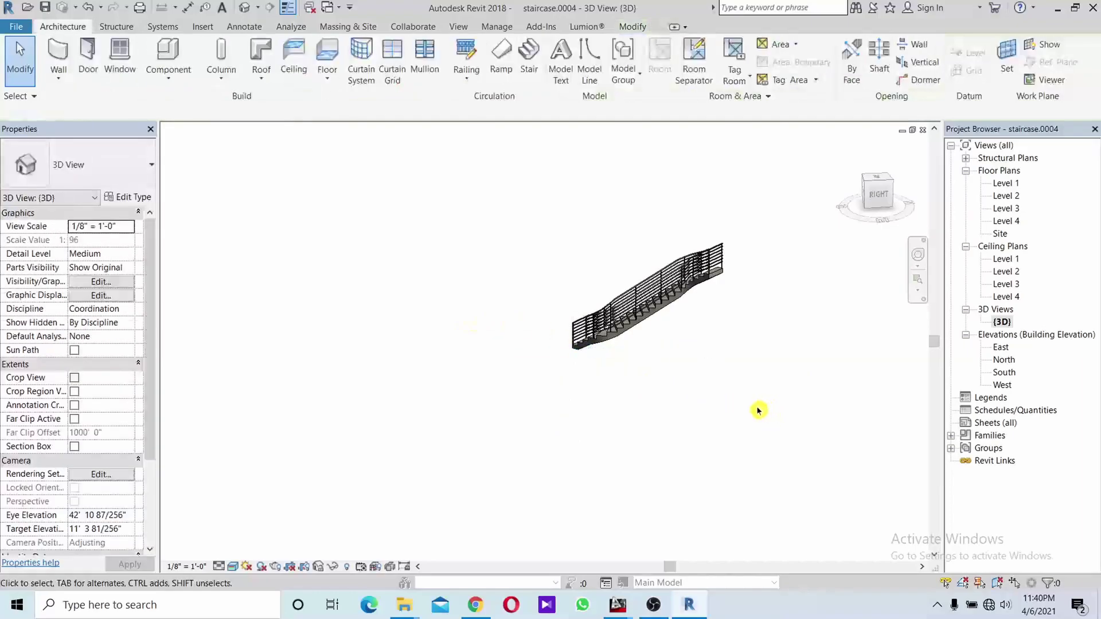
pyautogui.moveTo(706, 416)
pyautogui.keyDown('shift'); pyautogui.mouseDown(button='middle')
pyautogui.moveTo(804, 413)
pyautogui.moveTo(744, 415)
pyautogui.moveTo(766, 413)
pyautogui.moveTo(715, 442)
pyautogui.moveTo(837, 412)
pyautogui.moveTo(361, 451)
pyautogui.mouseUp(button='middle'); pyautogui.keyUp('shift')
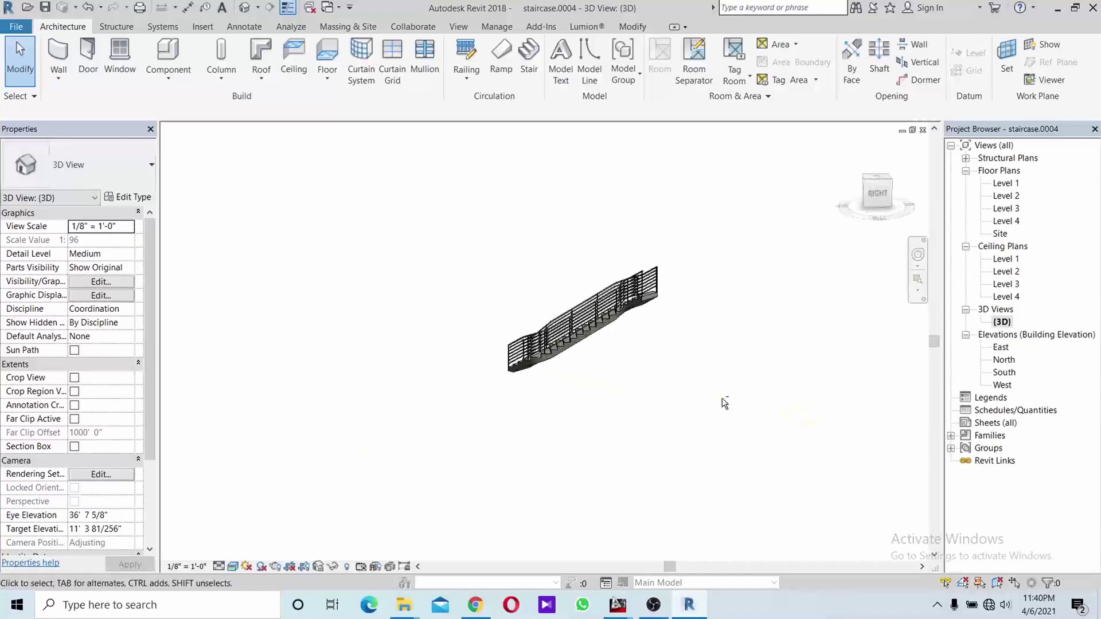
pyautogui.moveTo(725, 400)
pyautogui.keyDown('shift'); pyautogui.mouseDown(button='middle')
pyautogui.moveTo(597, 432)
pyautogui.moveTo(497, 432)
pyautogui.mouseUp(button='middle'); pyautogui.keyUp('shift')
pyautogui.moveTo(576, 388)
pyautogui.keyDown('shift'); pyautogui.mouseDown(button='middle')
pyautogui.moveTo(602, 386)
pyautogui.moveTo(425, 384)
pyautogui.moveTo(500, 384)
pyautogui.mouseUp(button='middle'); pyautogui.keyUp('shift')
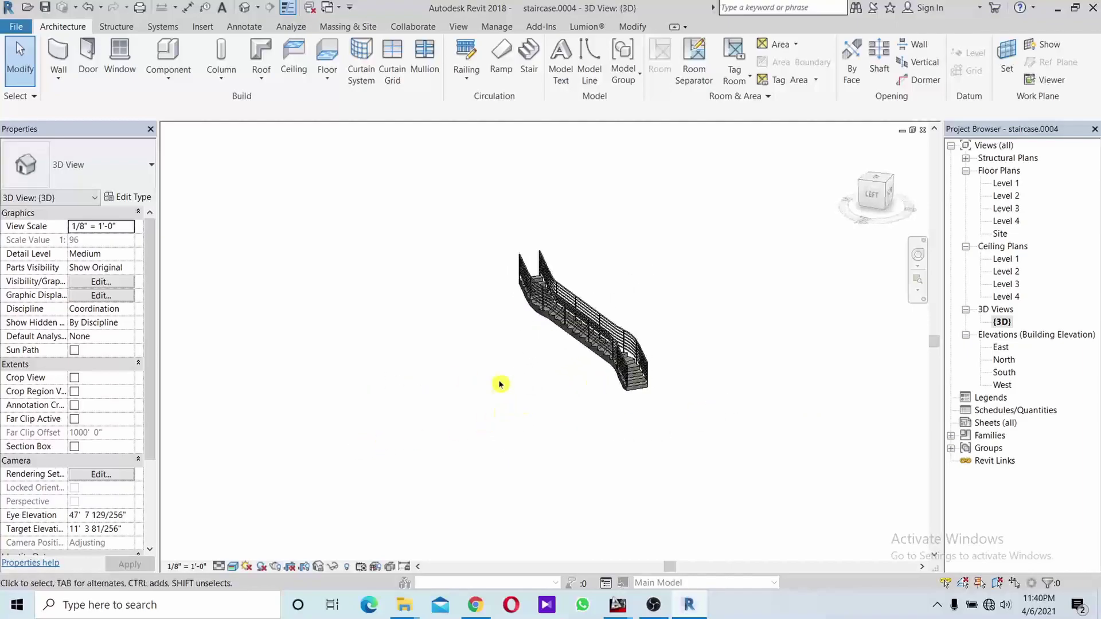
pyautogui.moveTo(678, 379)
pyautogui.keyDown('shift'); pyautogui.mouseDown(button='middle')
pyautogui.moveTo(507, 391)
pyautogui.moveTo(538, 376)
pyautogui.mouseUp(button='middle'); pyautogui.keyUp('shift')
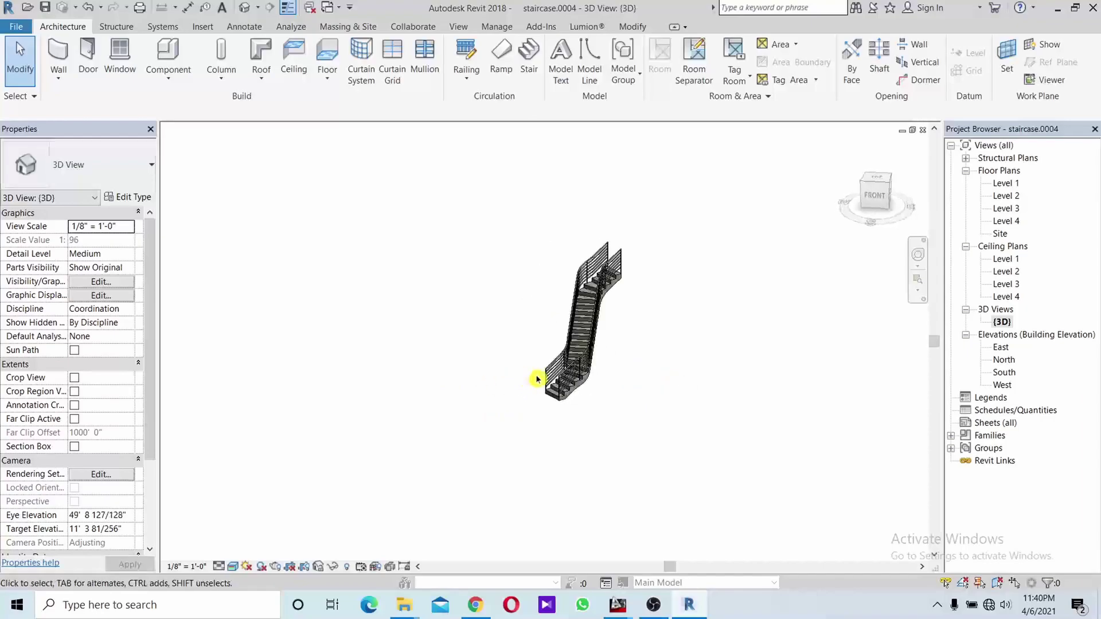
pyautogui.moveTo(656, 393)
pyautogui.keyDown('shift'); pyautogui.mouseDown(button='middle')
pyautogui.moveTo(714, 389)
pyautogui.moveTo(698, 368)
pyautogui.mouseUp(button='middle'); pyautogui.keyUp('shift')
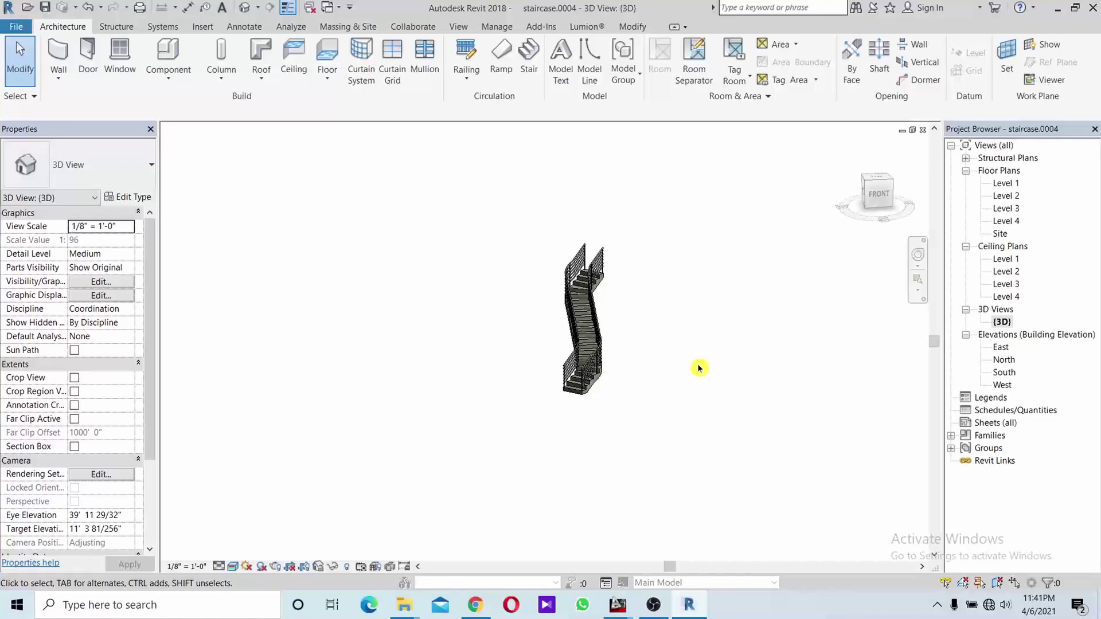
pyautogui.keyDown('shift'); pyautogui.moveTo(705, 372); pyautogui.dragTo(619, 378, button='middle'); pyautogui.keyUp('shift')
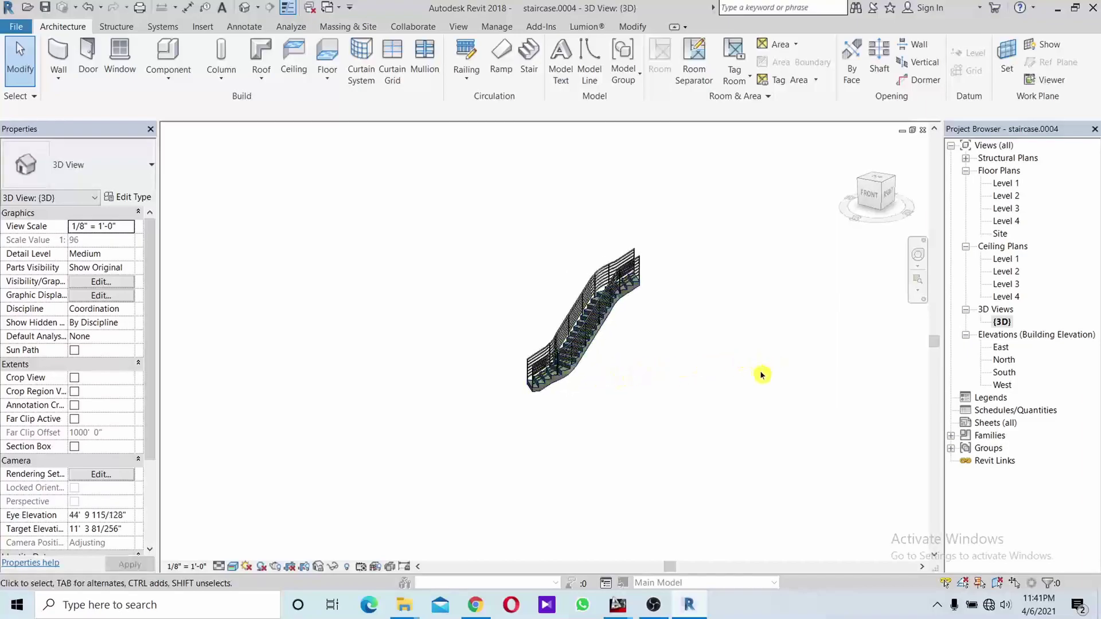
pyautogui.moveTo(761, 373)
pyautogui.mouseDown(button='middle')
pyautogui.moveTo(712, 376)
pyautogui.moveTo(787, 380)
pyautogui.mouseUp(button='middle')
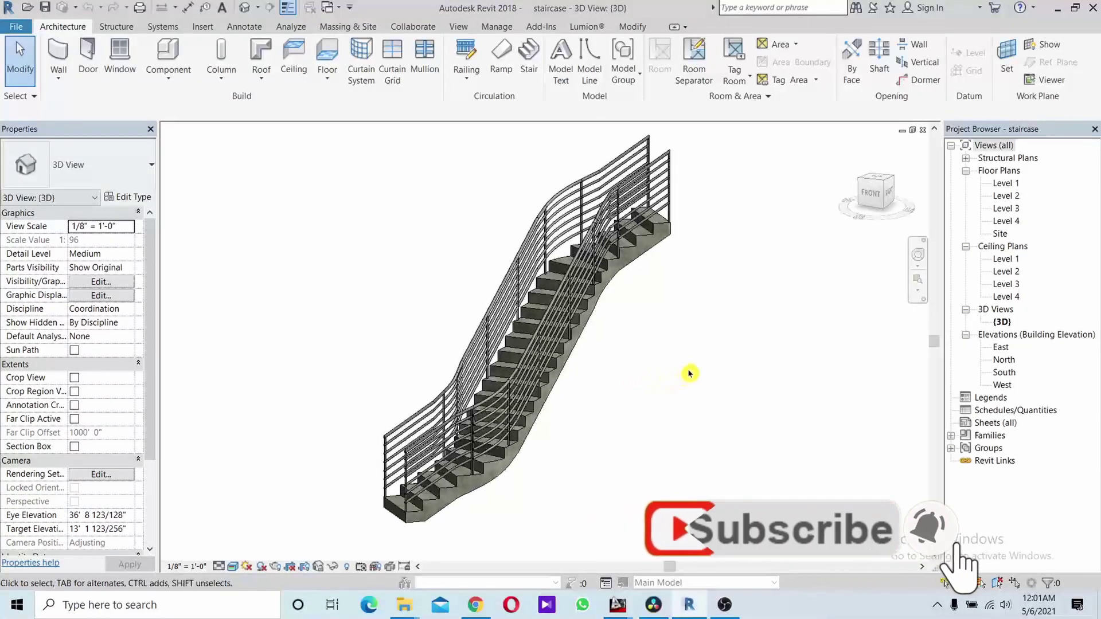
pyautogui.keyDown('shift'); pyautogui.moveTo(690, 374); pyautogui.dragTo(614, 346, button='middle'); pyautogui.keyUp('shift')
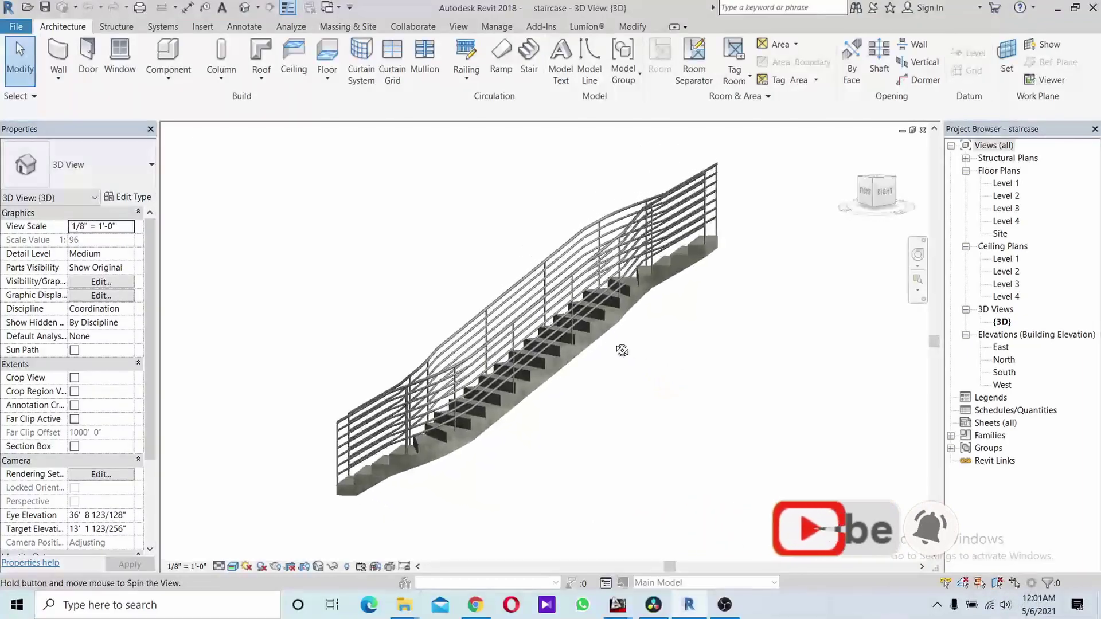